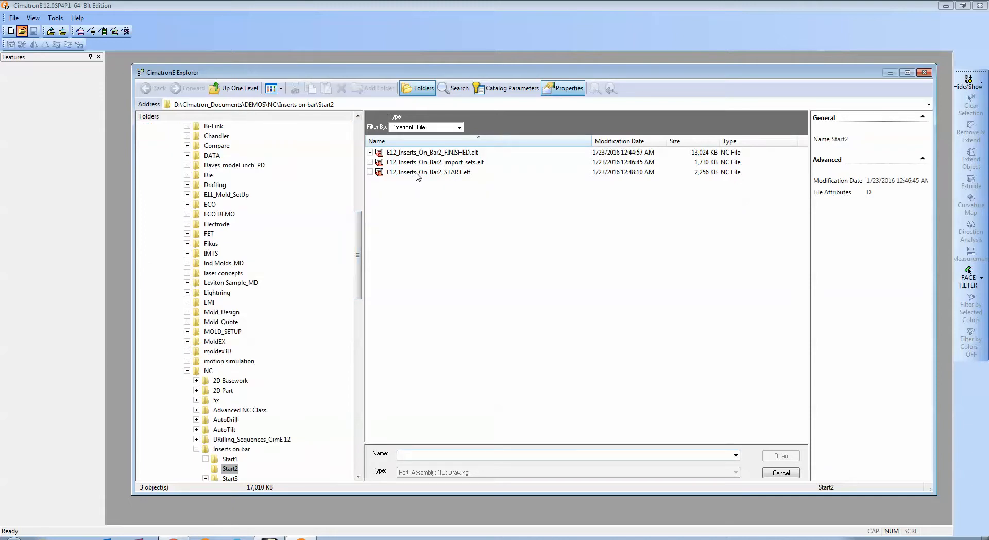
# Open E12_Inserts_On_Bar2_START.elt from the Start2 folder and shrink the NC Process Manager window to uncover the model.
pyautogui.click(418, 173)
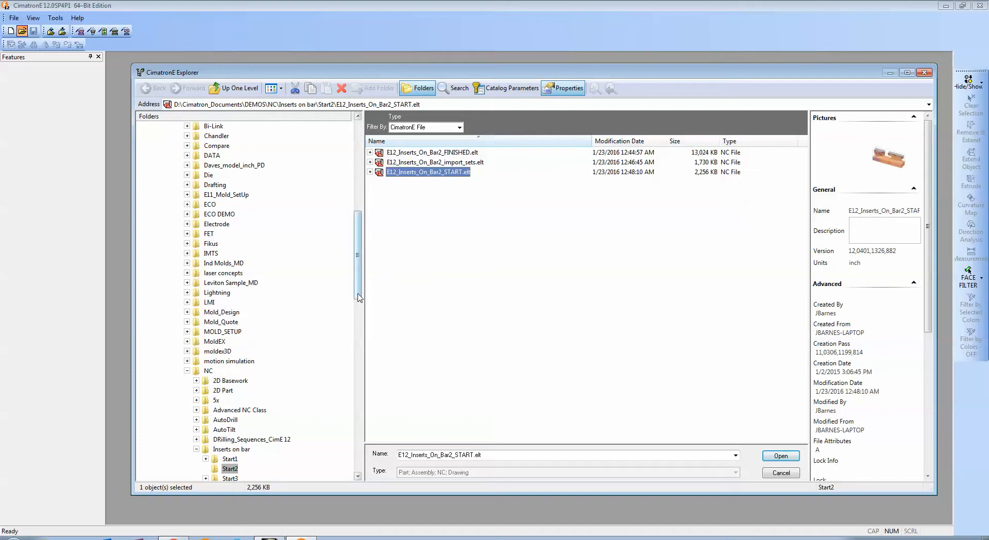
pyautogui.click(781, 457)
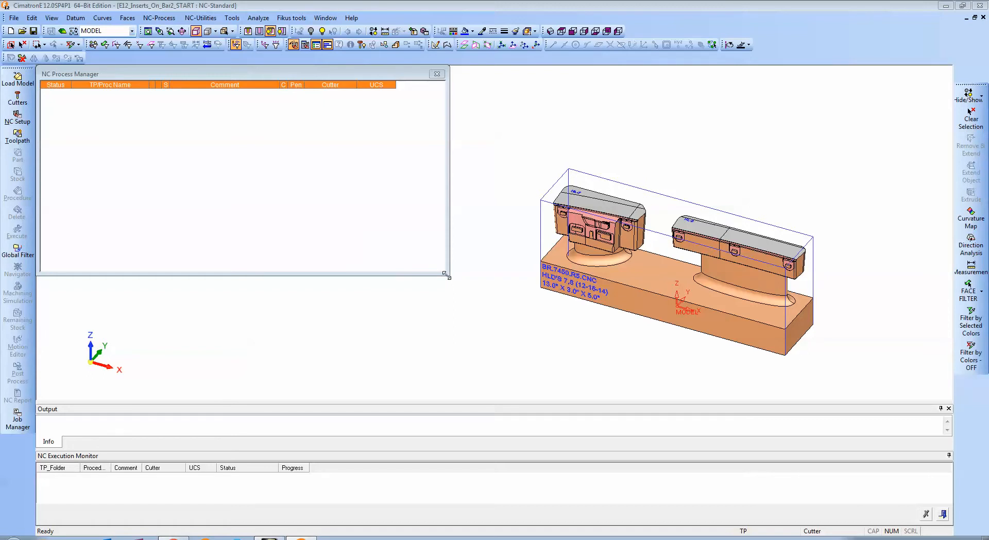
pyautogui.moveTo(447, 276); pyautogui.dragTo(338, 221)
# Inspect the two inserts on the bar from several angles, then switch the document to CAD mode.
pyautogui.keyDown('ctrl'); pyautogui.moveTo(627, 318); pyautogui.dragTo(698, 296); pyautogui.keyUp('ctrl')
pyautogui.keyDown('ctrl'); pyautogui.moveTo(699, 300); pyautogui.dragTo(650, 299, button='middle'); pyautogui.keyUp('ctrl')
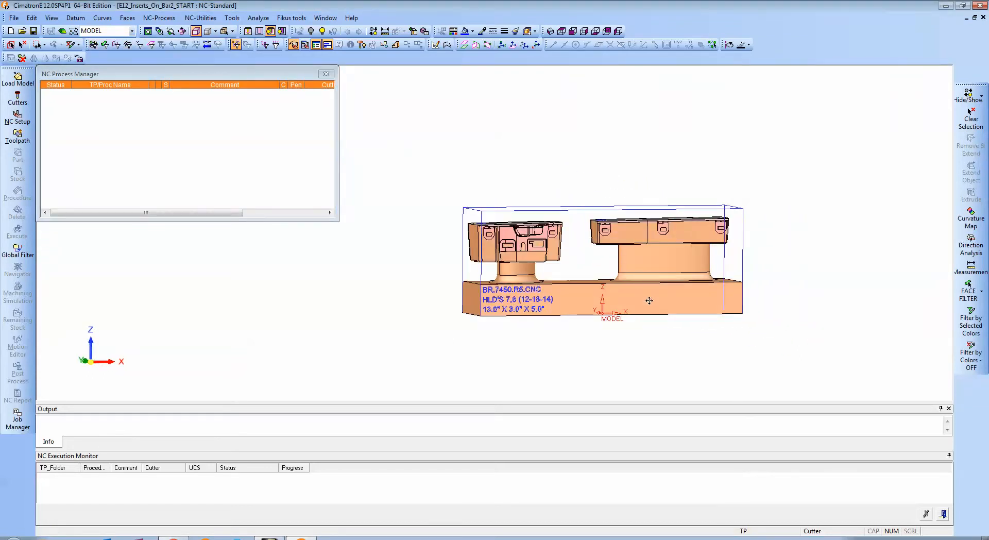
pyautogui.keyDown('ctrl'); pyautogui.moveTo(648, 304); pyautogui.dragTo(636, 296); pyautogui.keyUp('ctrl')
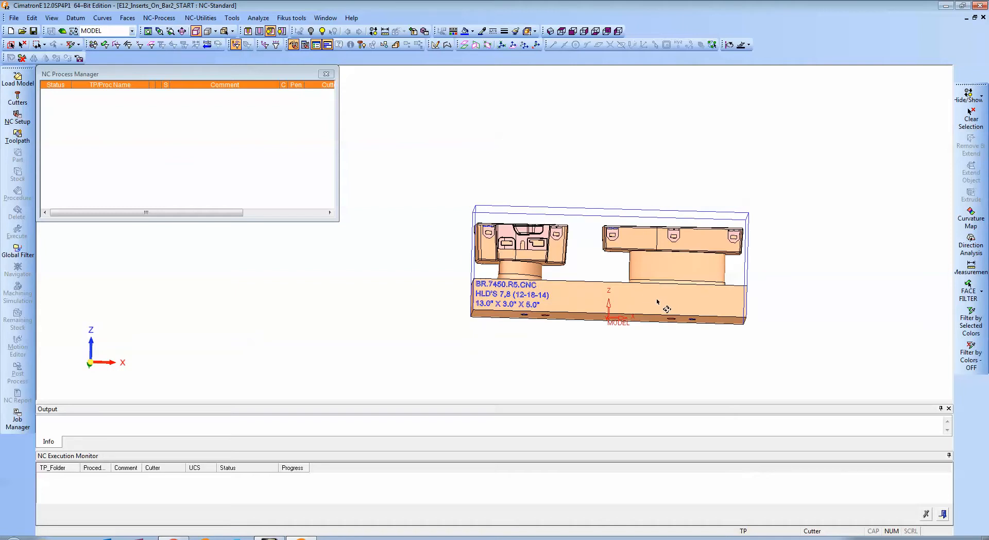
pyautogui.keyDown('ctrl'); pyautogui.moveTo(664, 310); pyautogui.dragTo(681, 301, button='right'); pyautogui.keyUp('ctrl')
pyautogui.keyDown('ctrl'); pyautogui.moveTo(681, 302); pyautogui.dragTo(656, 276, button='middle'); pyautogui.keyUp('ctrl')
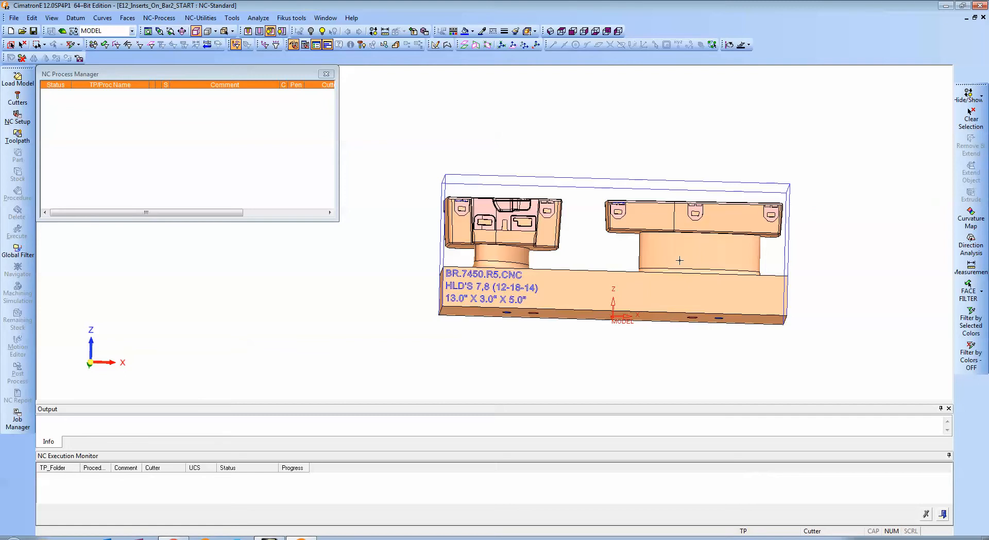
pyautogui.keyDown('ctrl'); pyautogui.moveTo(679, 260); pyautogui.dragTo(704, 274); pyautogui.keyUp('ctrl')
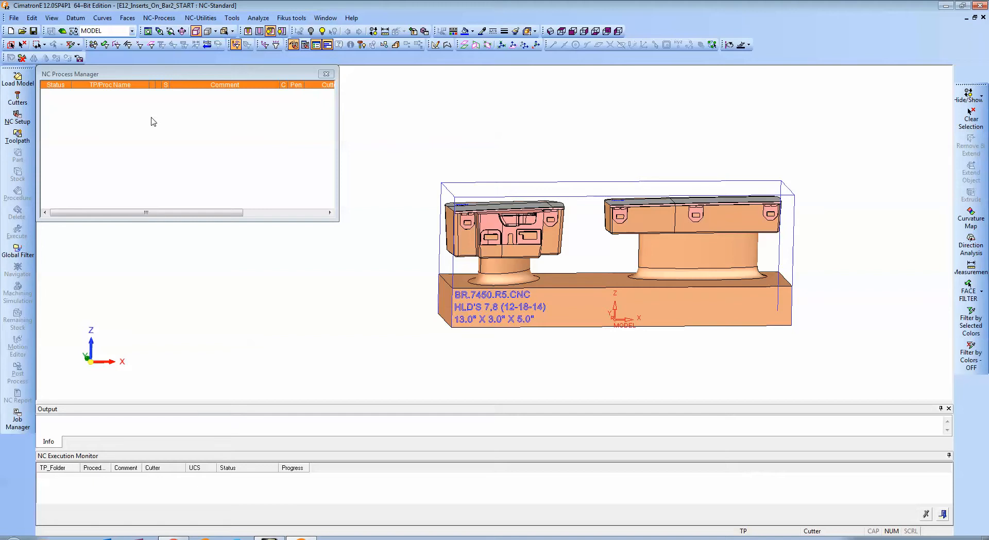
pyautogui.click(62, 32)
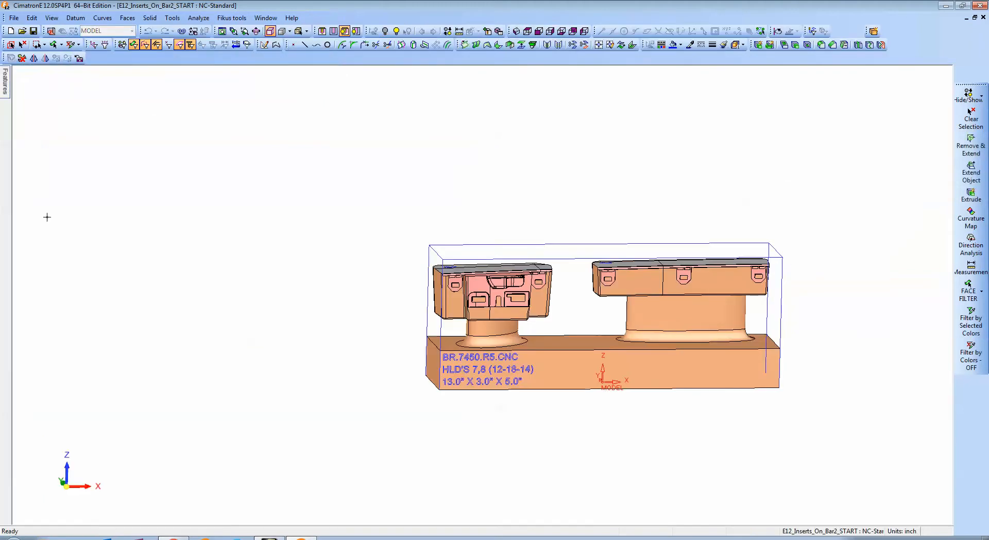
# Load the sets from E12_Inserts_On_Bar2_import_sets.elt in the Inserts on bar folder and keep the sets list pinned open.
pyautogui.moveTo(5, 85)
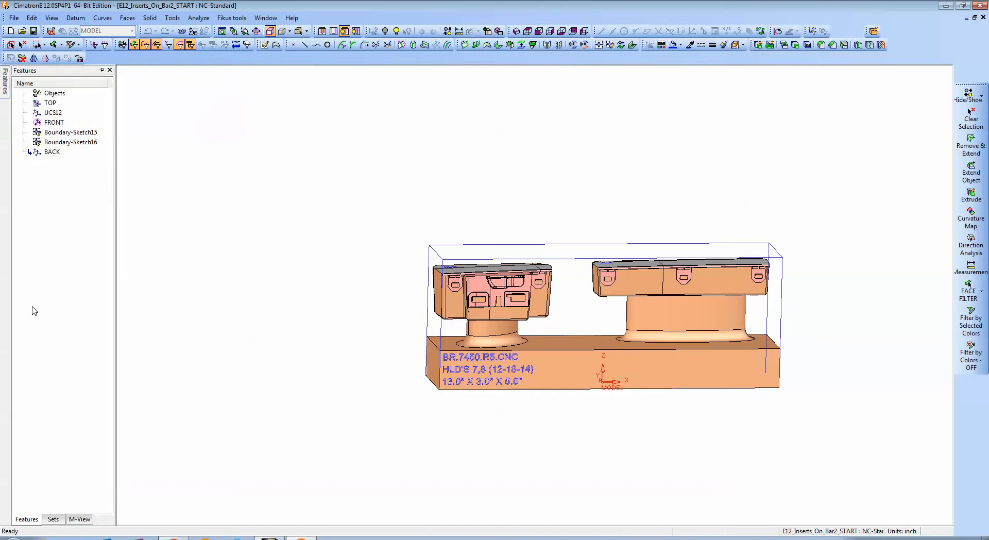
pyautogui.click(53, 519)
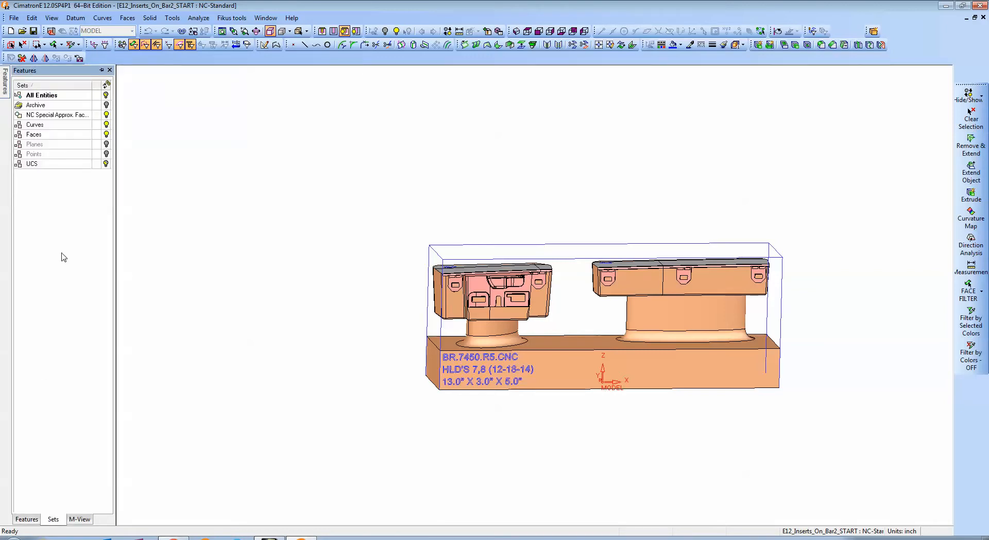
pyautogui.rightClick(63, 206)
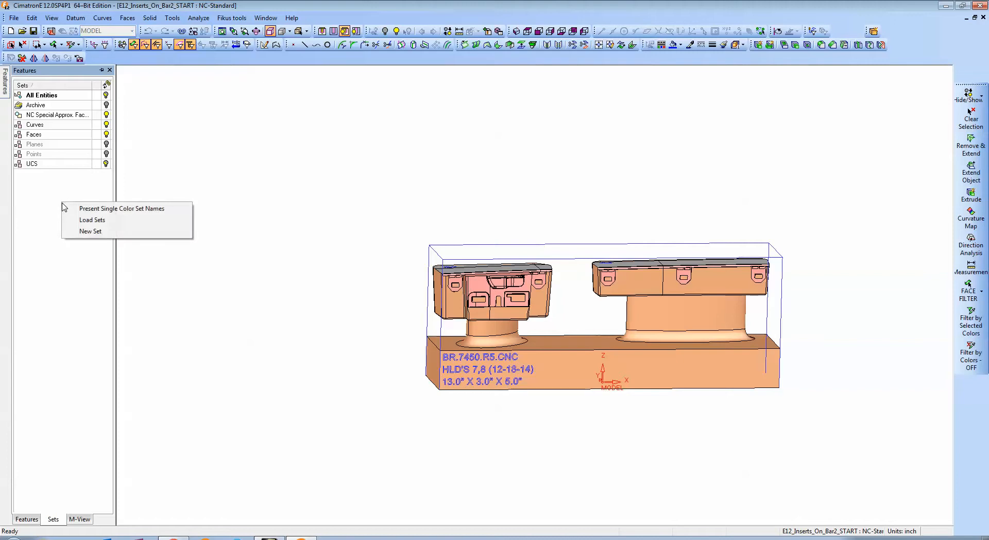
pyautogui.click(110, 221)
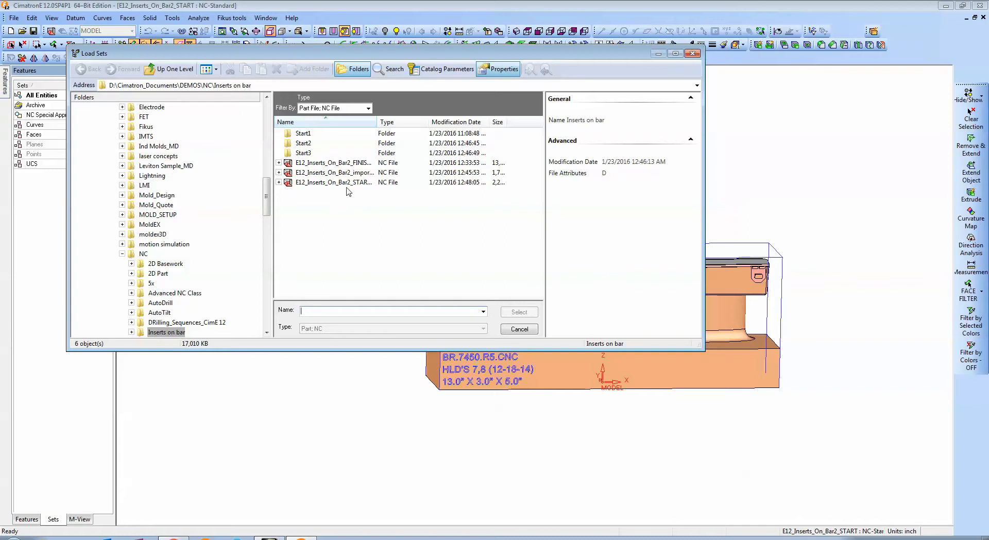
pyautogui.moveTo(377, 129); pyautogui.dragTo(434, 130)
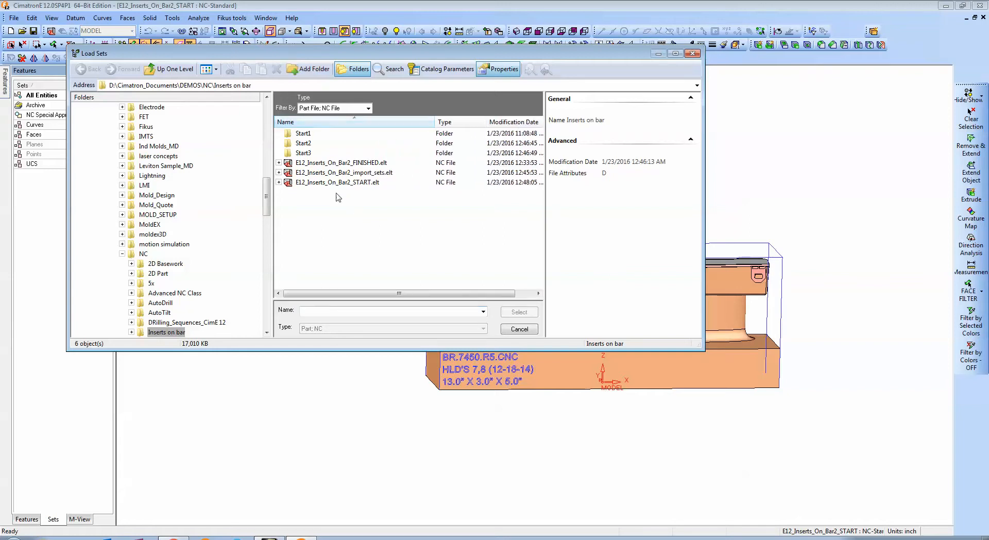
pyautogui.click(320, 174)
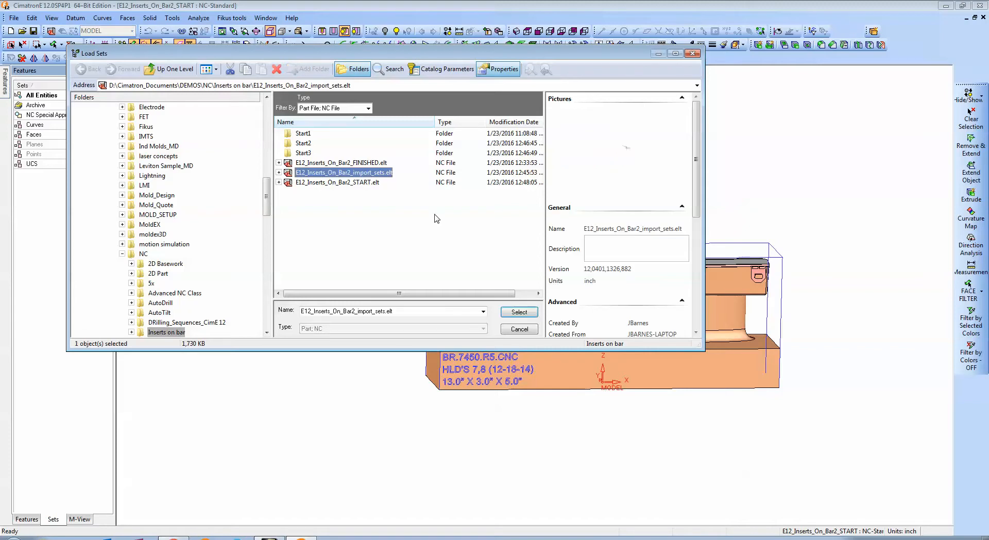
pyautogui.click(520, 313)
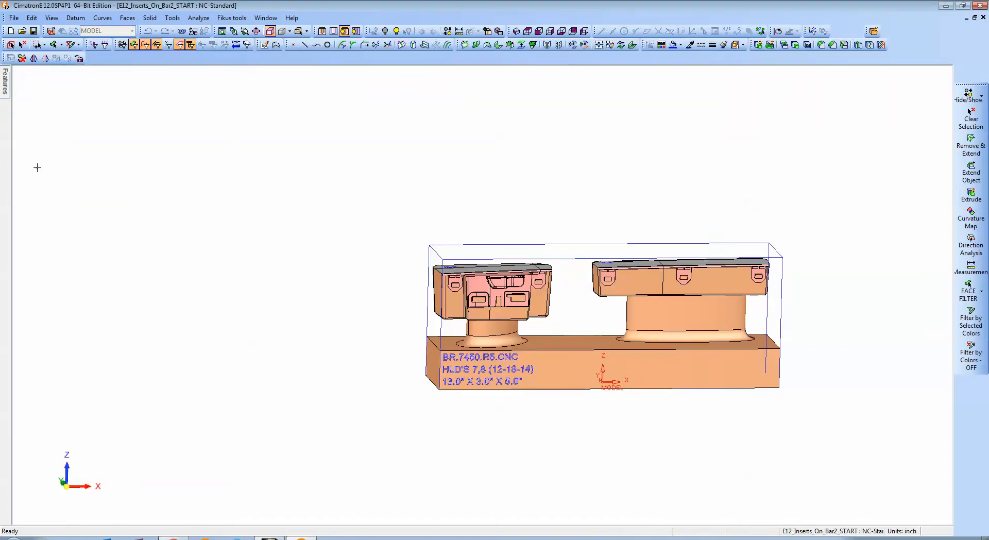
pyautogui.moveTo(6, 90)
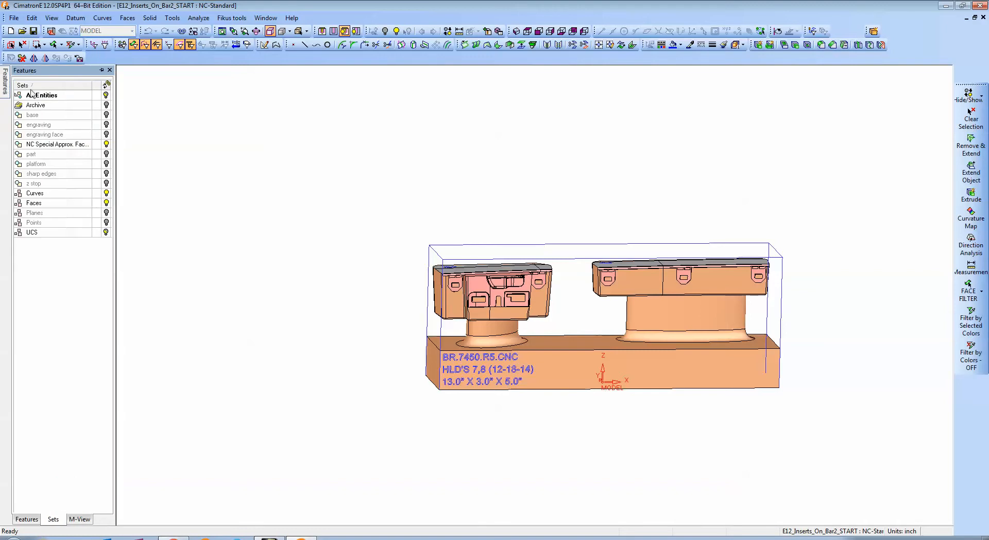
pyautogui.click(98, 70)
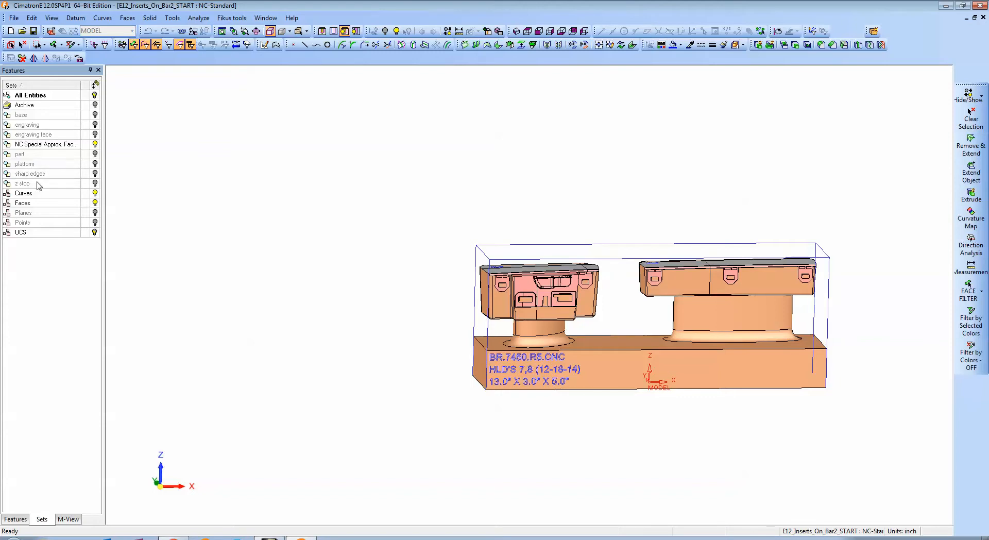
# Edit the base set in a front view, limiting selection to faces and assigning all faces of the rectangular bar.
pyautogui.moveTo(343, 197); pyautogui.dragTo(262, 202, button='middle')
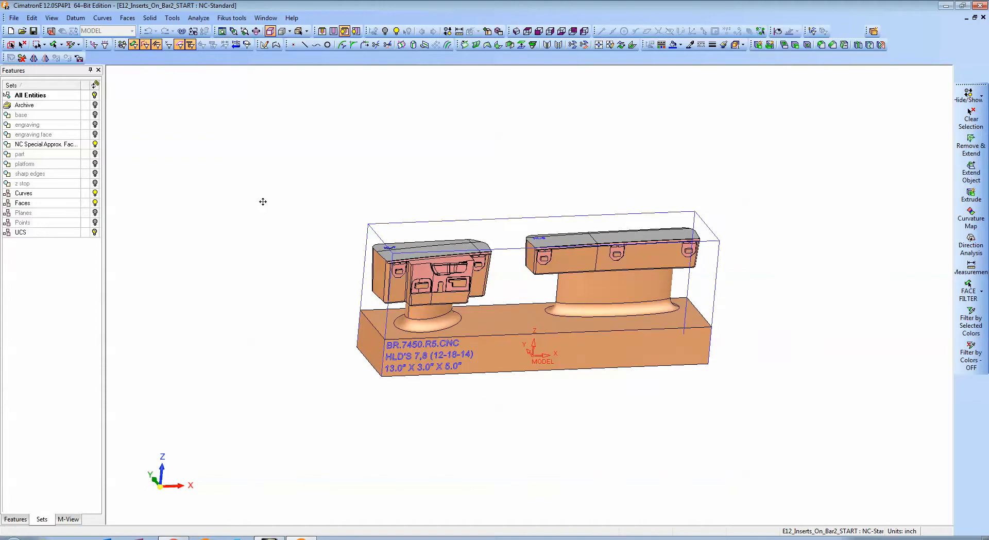
pyautogui.rightClick(40, 115)
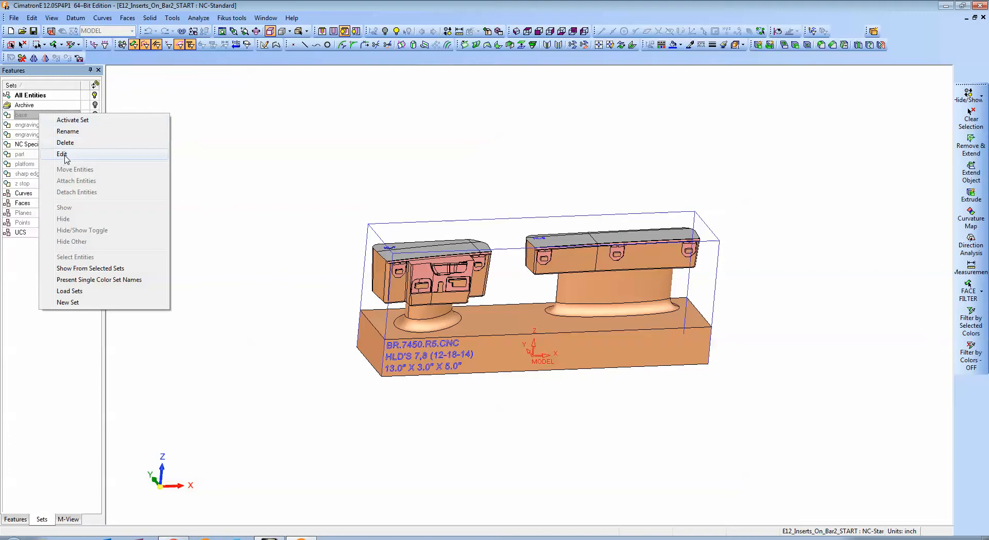
pyautogui.click(64, 154)
pyautogui.click(232, 129)
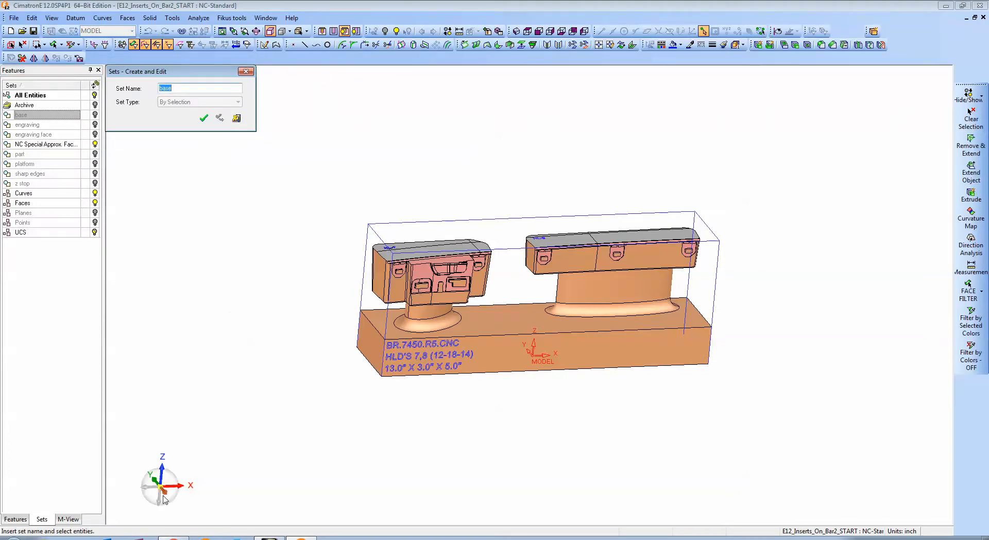
pyautogui.click(168, 497)
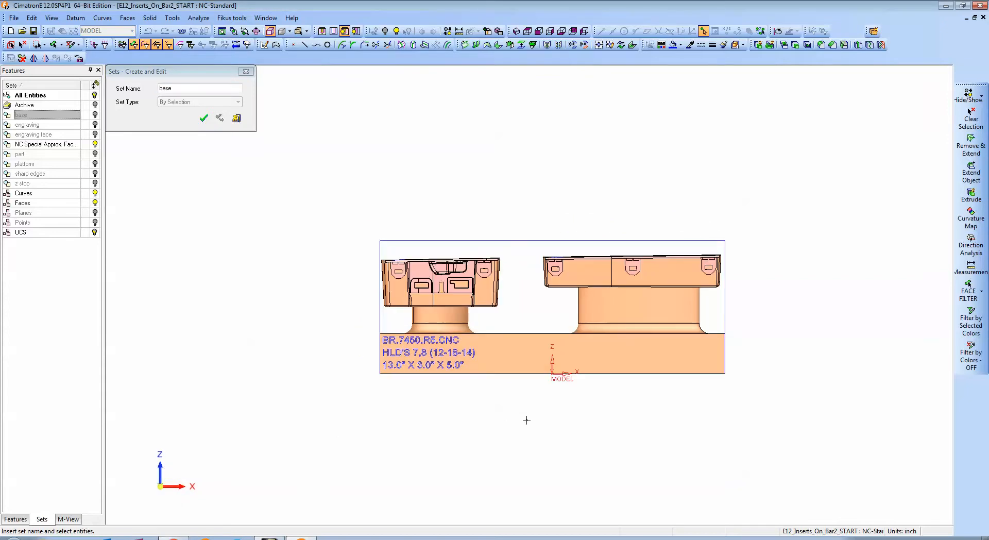
pyautogui.click(146, 47)
pyautogui.click(157, 46)
pyautogui.click(168, 47)
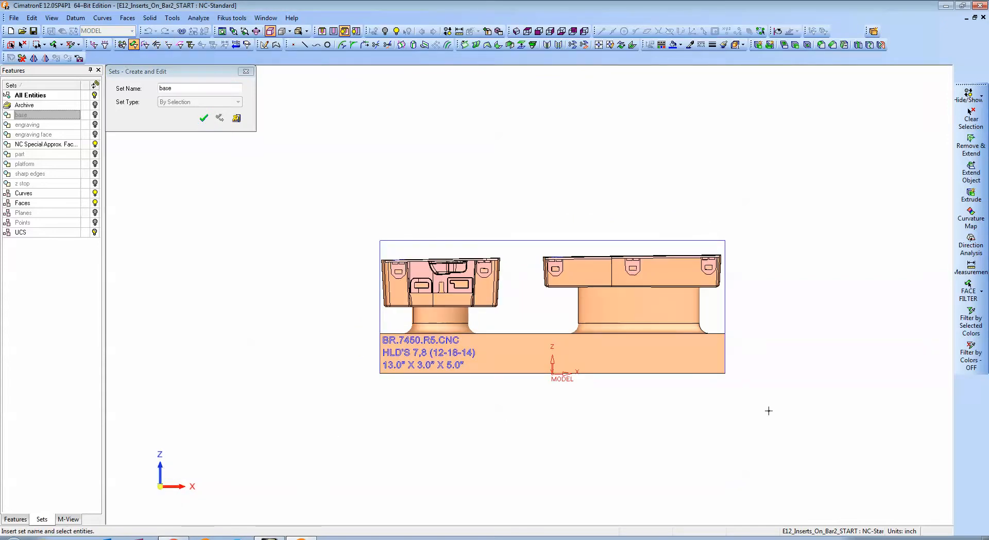
pyautogui.moveTo(759, 400); pyautogui.dragTo(343, 329)
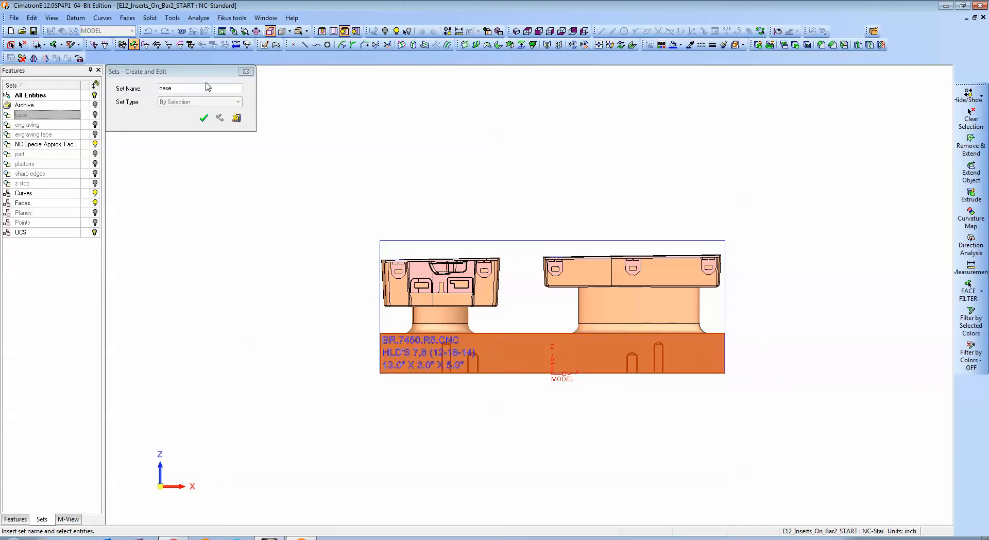
pyautogui.click(204, 118)
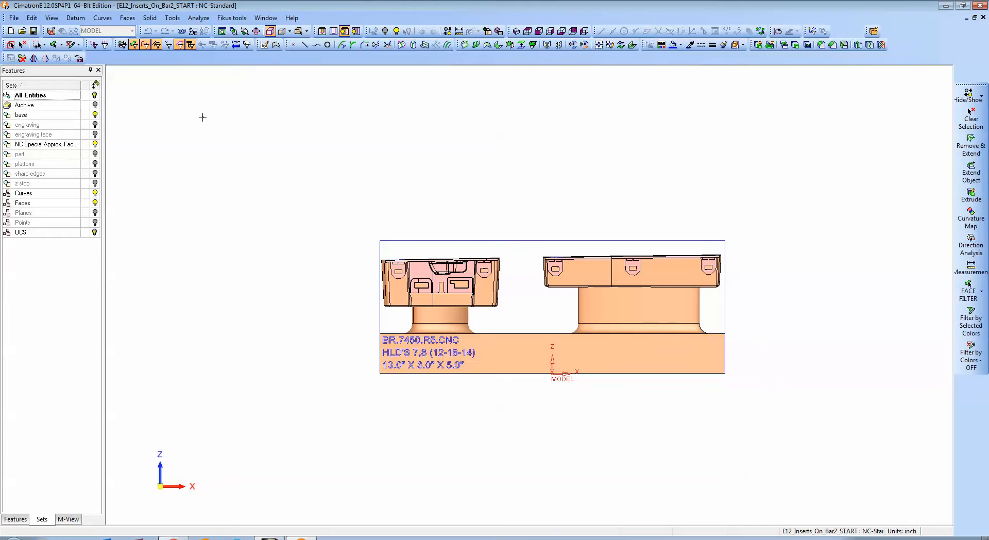
# Edit the engraving set and assign the three-line text sketch on the bar's front face to it.
pyautogui.rightClick(42, 125)
pyautogui.click(66, 164)
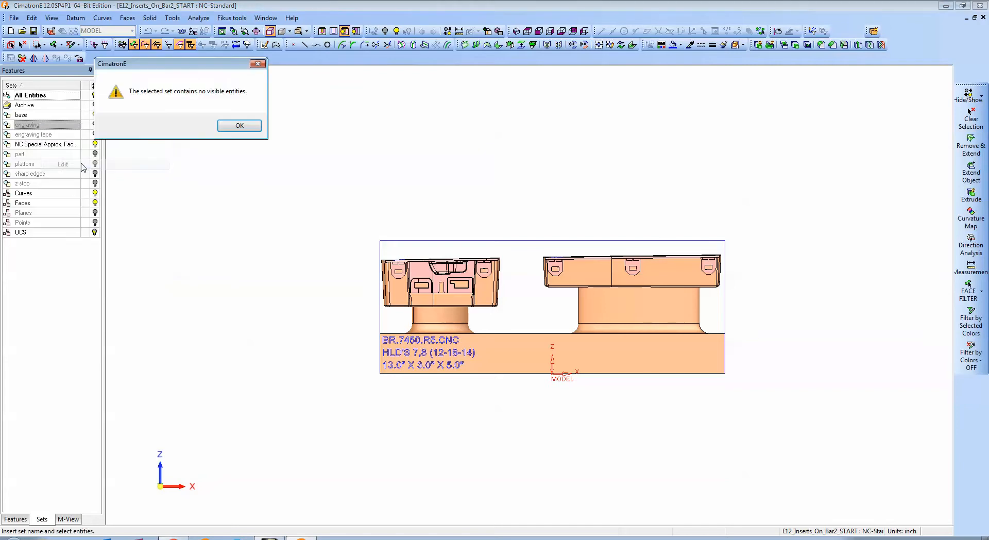
pyautogui.click(246, 128)
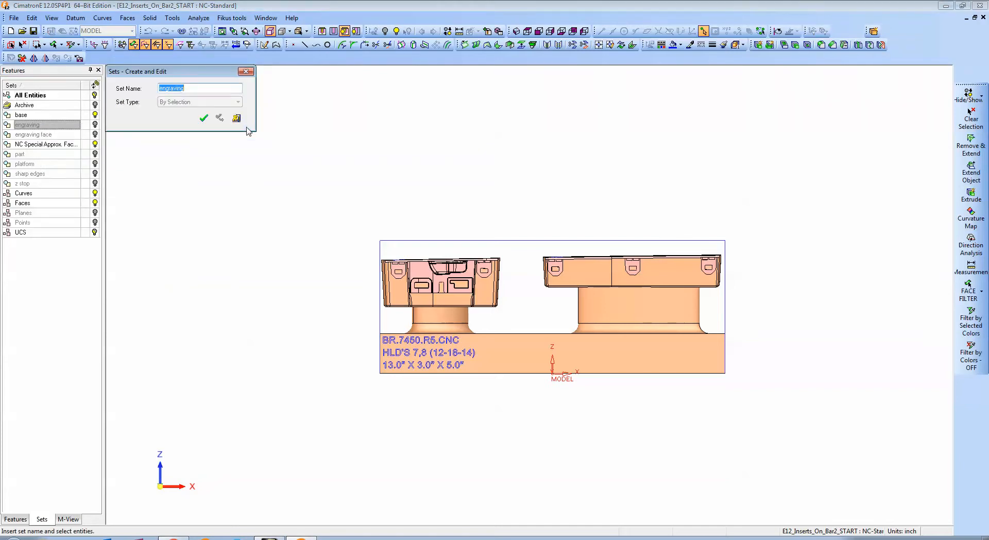
pyautogui.click(406, 354)
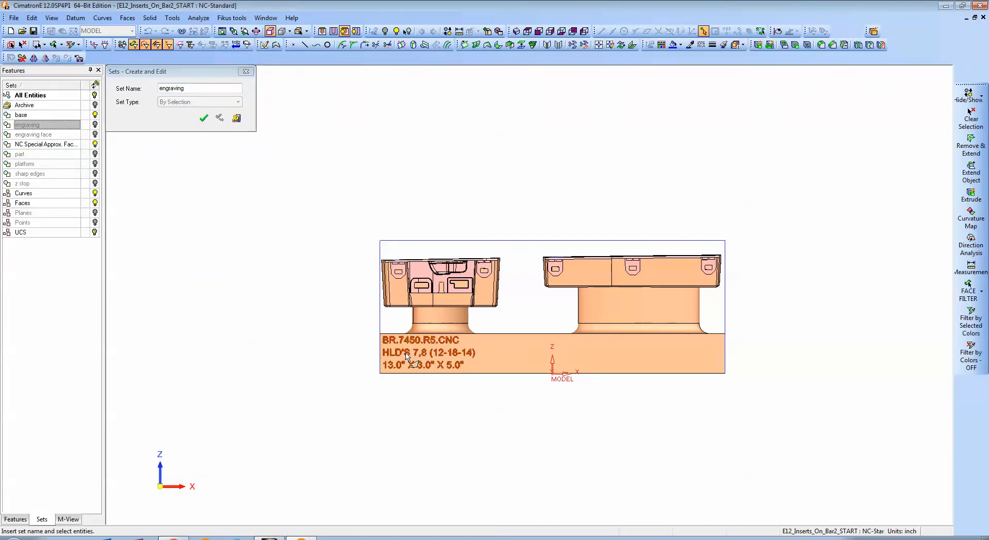
pyautogui.click(203, 118)
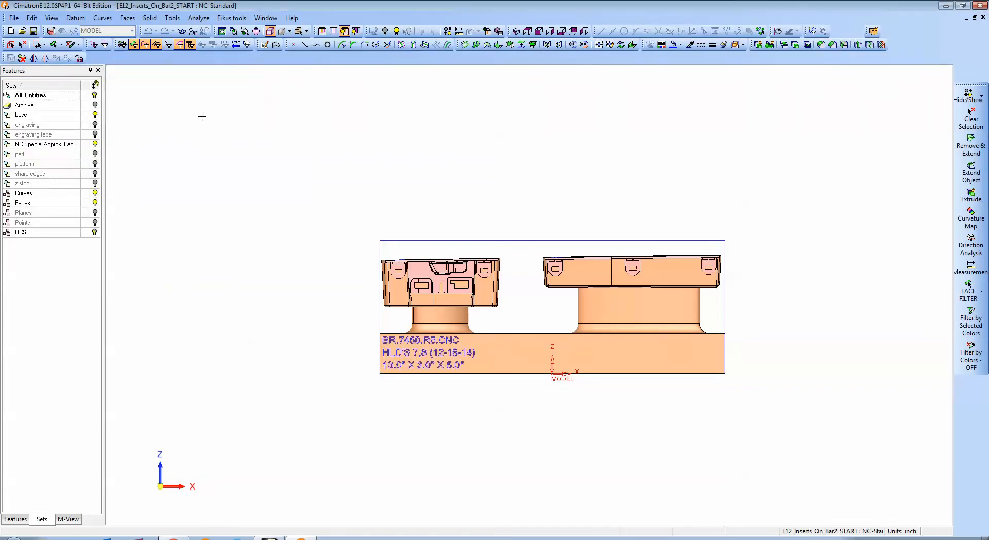
# Edit the engraving face set and assign the bar's front face to it.
pyautogui.rightClick(43, 137)
pyautogui.click(86, 176)
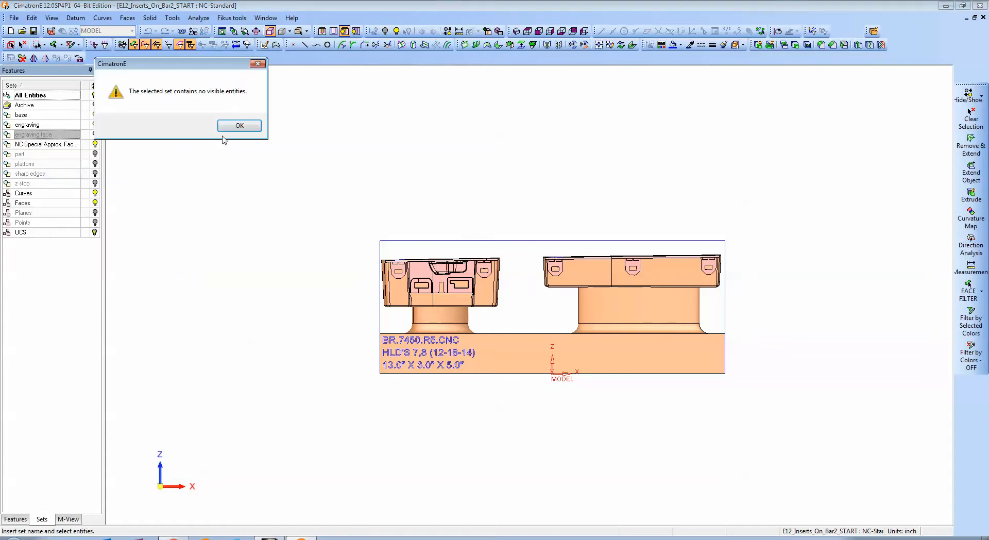
pyautogui.click(239, 125)
pyautogui.click(542, 352)
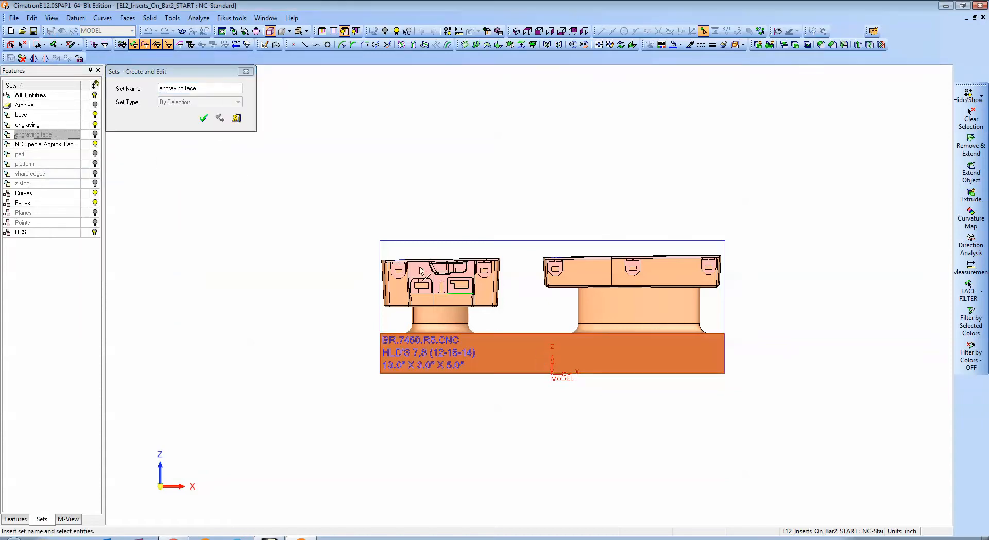
pyautogui.click(204, 118)
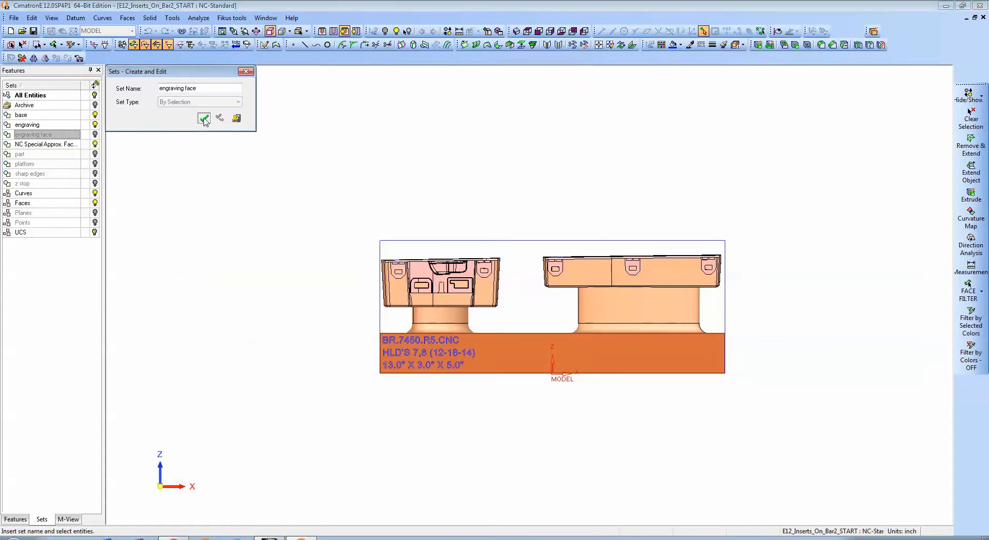
# Edit the part set and assign the geometry of both upper inserts to it, excluding their pedestals.
pyautogui.rightClick(34, 154)
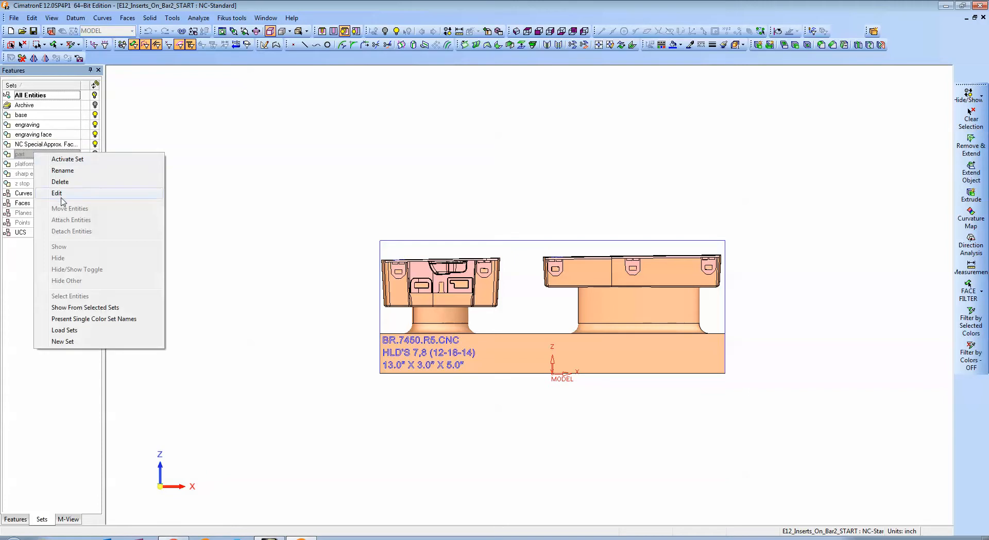
pyautogui.click(61, 198)
pyautogui.click(240, 126)
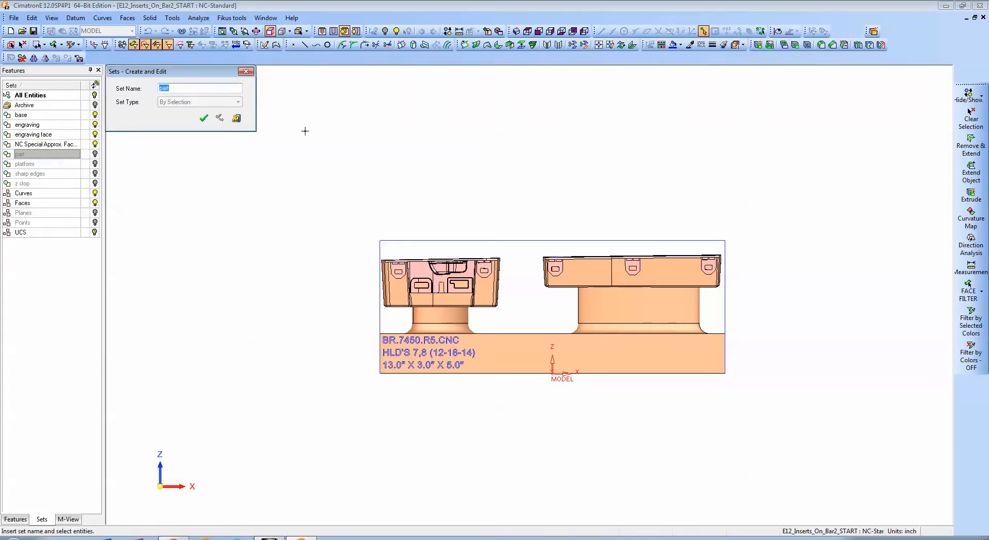
pyautogui.moveTo(514, 312); pyautogui.dragTo(348, 248)
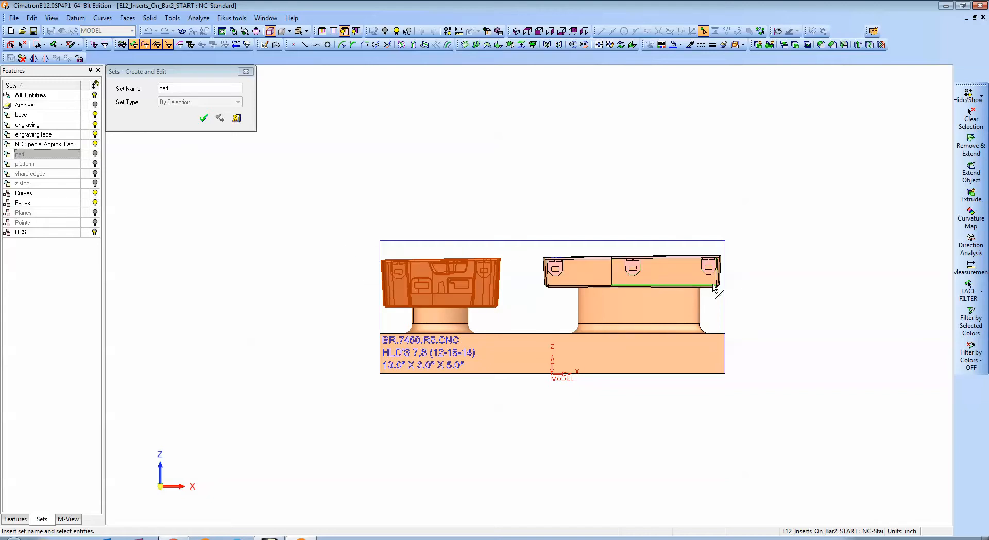
pyautogui.moveTo(759, 296); pyautogui.dragTo(531, 252)
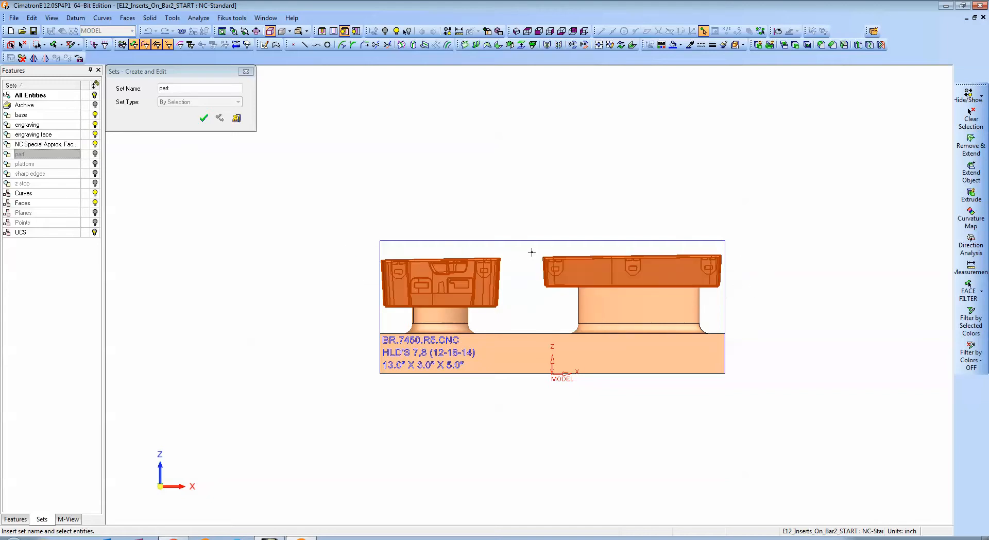
pyautogui.click(205, 118)
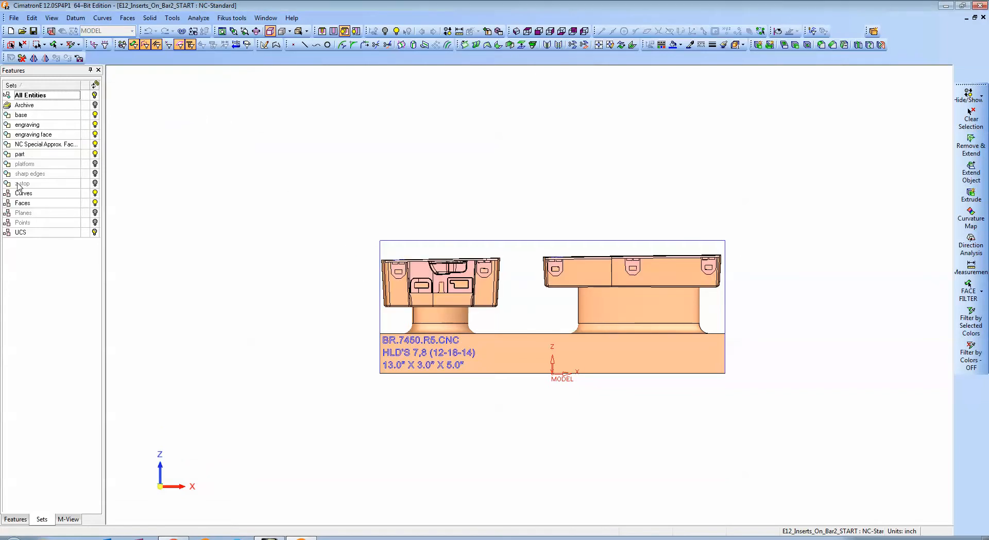
# Edit the platform set and assign the faces of both pedestals between the bar and the inserts to it.
pyautogui.rightClick(38, 164)
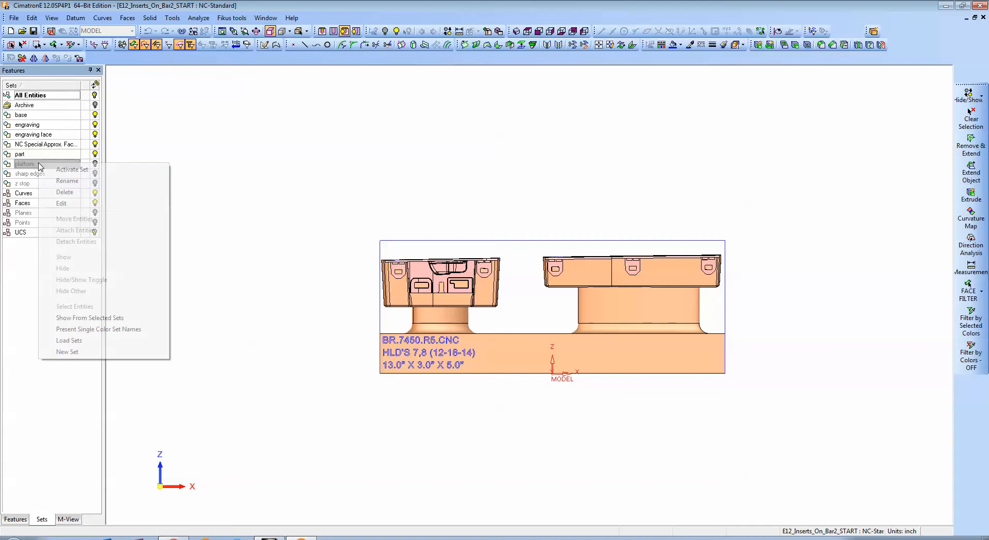
pyautogui.click(68, 205)
pyautogui.click(231, 129)
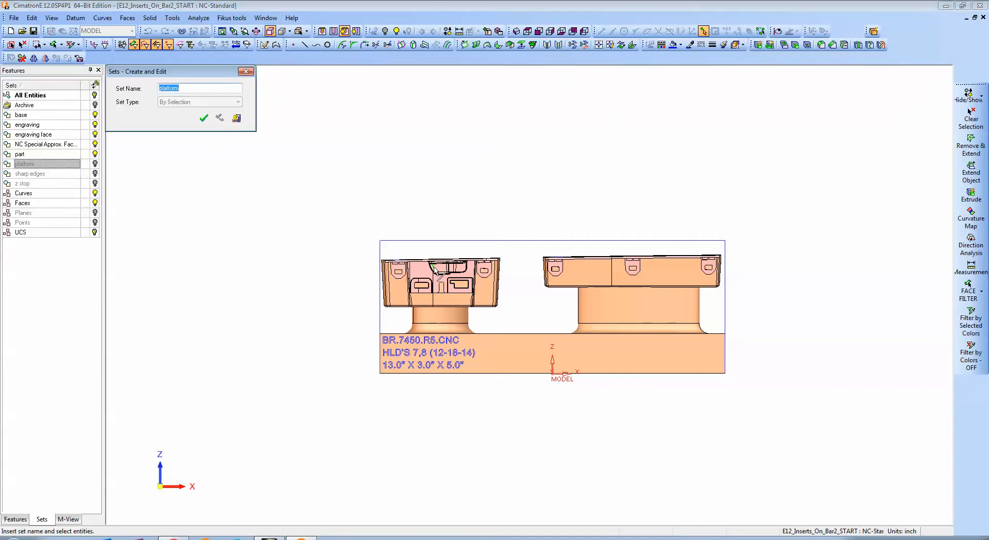
pyautogui.moveTo(400, 318); pyautogui.dragTo(708, 328)
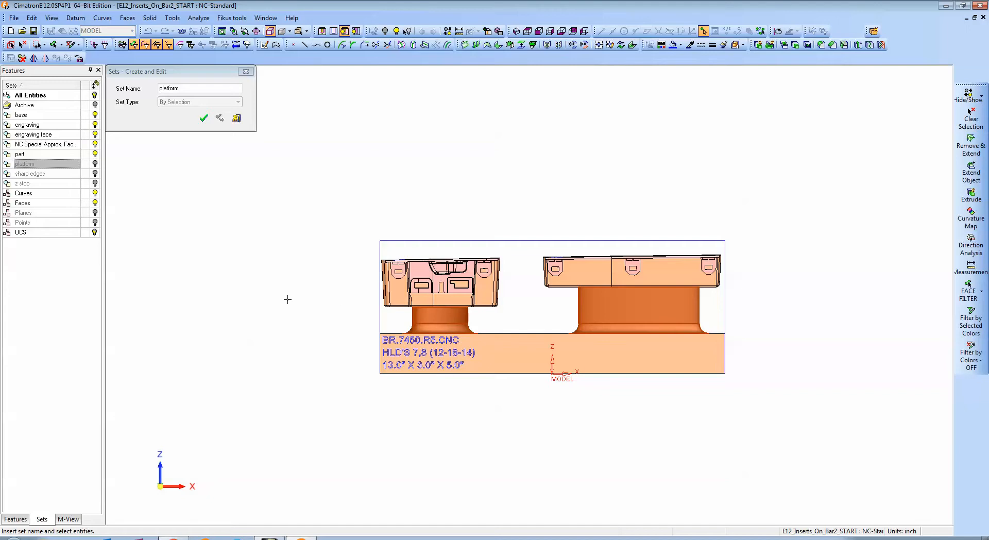
pyautogui.click(204, 119)
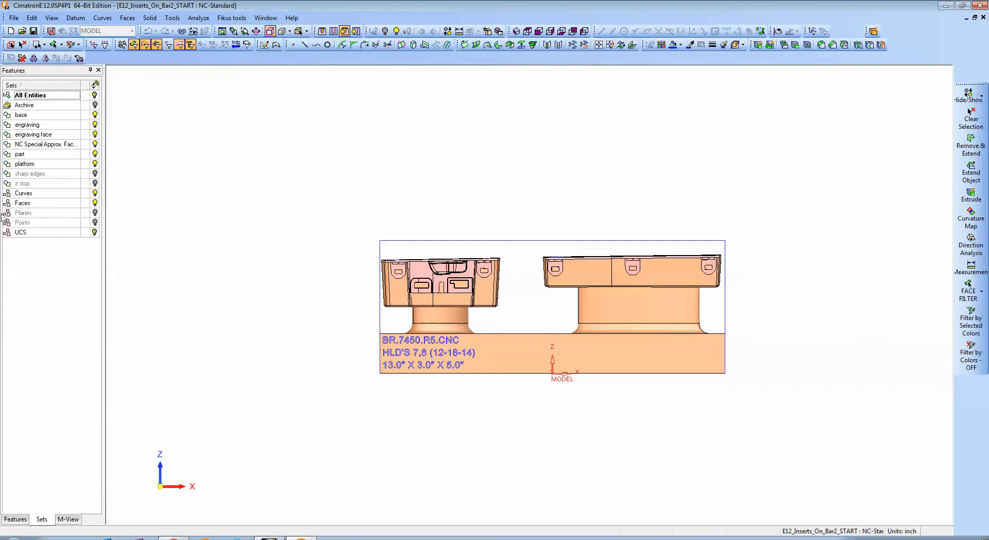
# Start a new set and change its type to By Criteria.
pyautogui.click(33, 174)
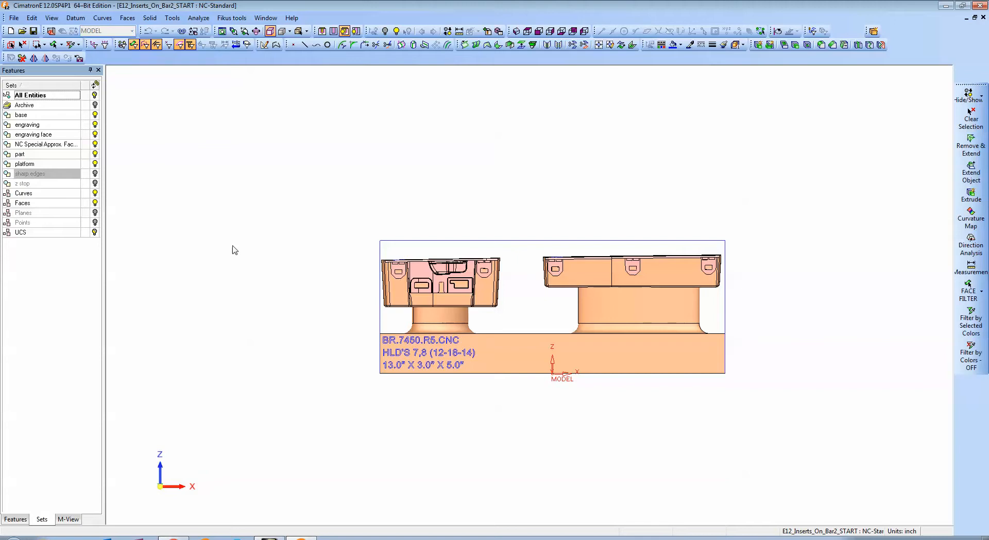
pyautogui.keyDown('ctrl'); pyautogui.moveTo(369, 275); pyautogui.dragTo(338, 311); pyautogui.keyUp('ctrl')
pyautogui.keyDown('ctrl'); pyautogui.moveTo(518, 386); pyautogui.dragTo(528, 355, button='right'); pyautogui.keyUp('ctrl')
pyautogui.keyDown('ctrl'); pyautogui.moveTo(527, 355); pyautogui.dragTo(512, 246, button='middle'); pyautogui.keyUp('ctrl')
pyautogui.keyDown('ctrl'); pyautogui.moveTo(513, 246); pyautogui.dragTo(493, 334); pyautogui.keyUp('ctrl')
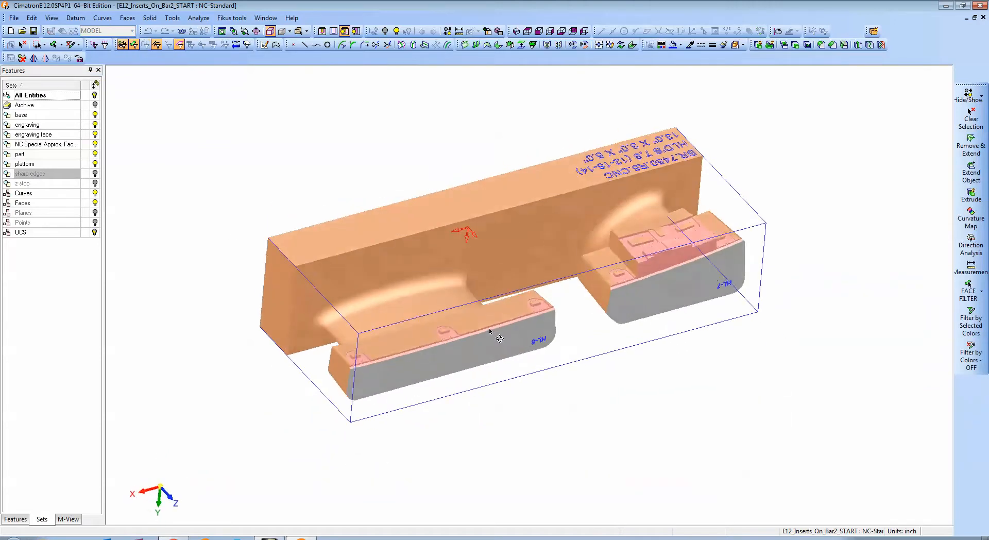
pyautogui.keyDown('ctrl'); pyautogui.moveTo(456, 382); pyautogui.dragTo(447, 343, button='right'); pyautogui.keyUp('ctrl')
pyautogui.keyDown('ctrl'); pyautogui.moveTo(447, 343); pyautogui.dragTo(582, 269, button='middle'); pyautogui.keyUp('ctrl')
pyautogui.keyDown('ctrl'); pyautogui.moveTo(532, 366); pyautogui.dragTo(541, 348, button='right'); pyautogui.keyUp('ctrl')
pyautogui.keyDown('ctrl'); pyautogui.moveTo(553, 309); pyautogui.dragTo(456, 354, button='middle'); pyautogui.keyUp('ctrl')
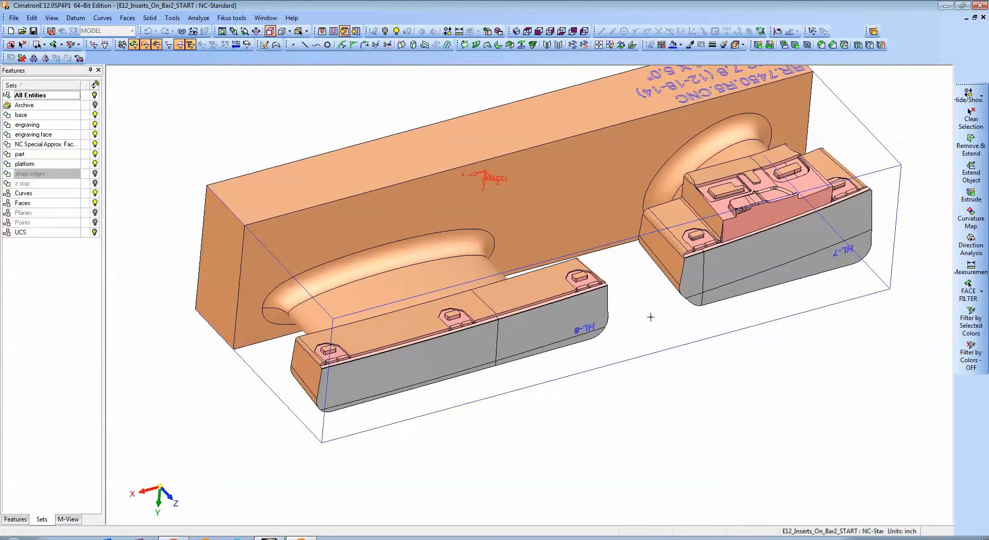
pyautogui.rightClick(36, 376)
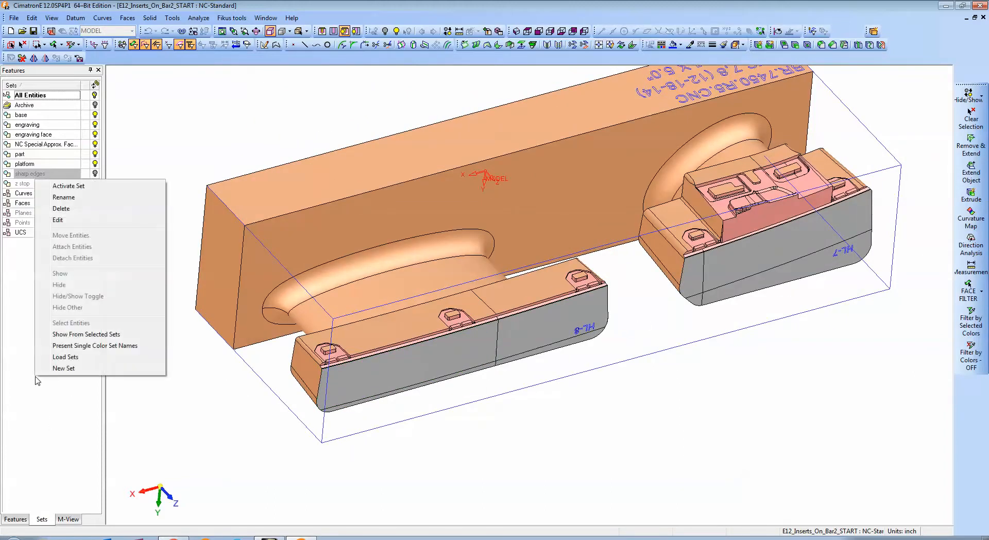
pyautogui.click(63, 368)
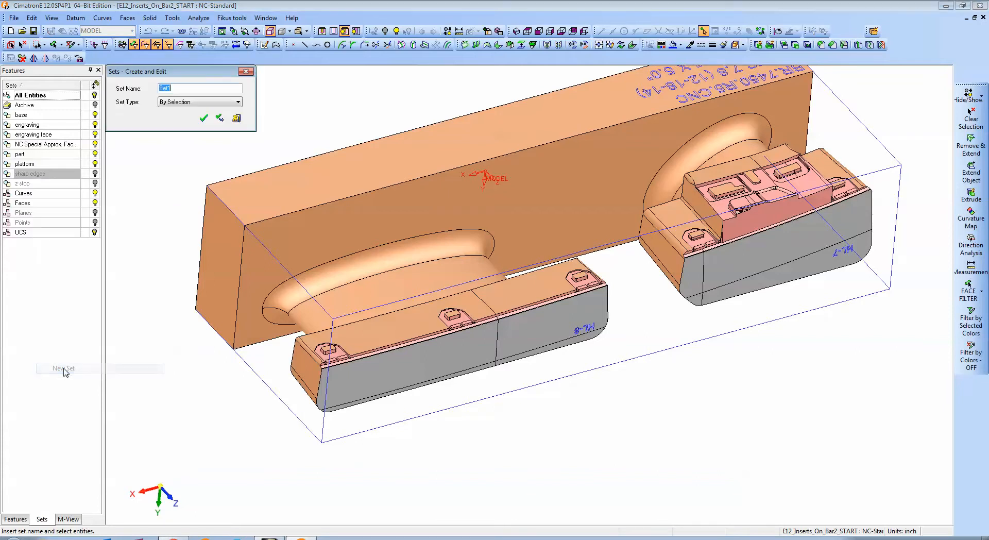
pyautogui.click(226, 102)
pyautogui.click(178, 119)
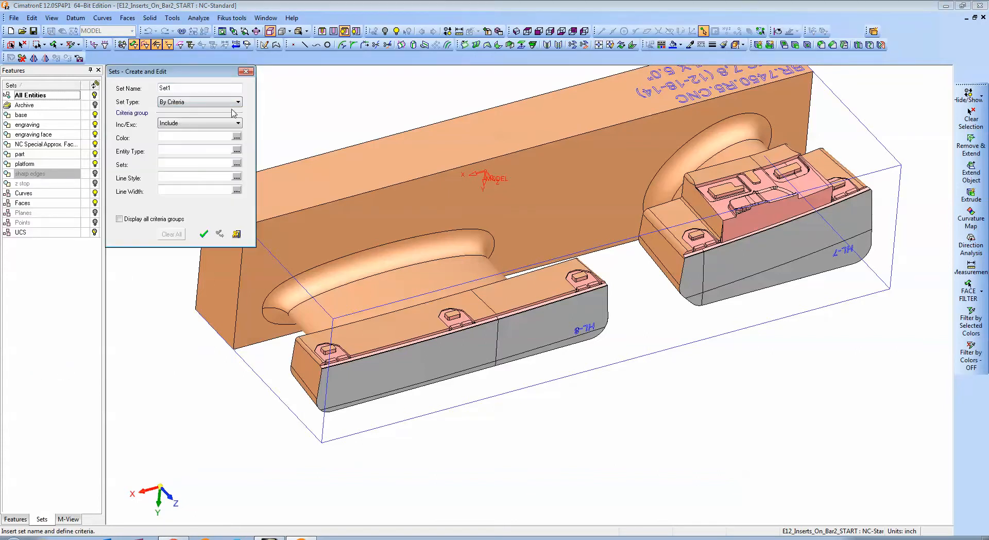
# Sample the pink color from an insert face and include it as the set's color criterion.
pyautogui.click(689, 44)
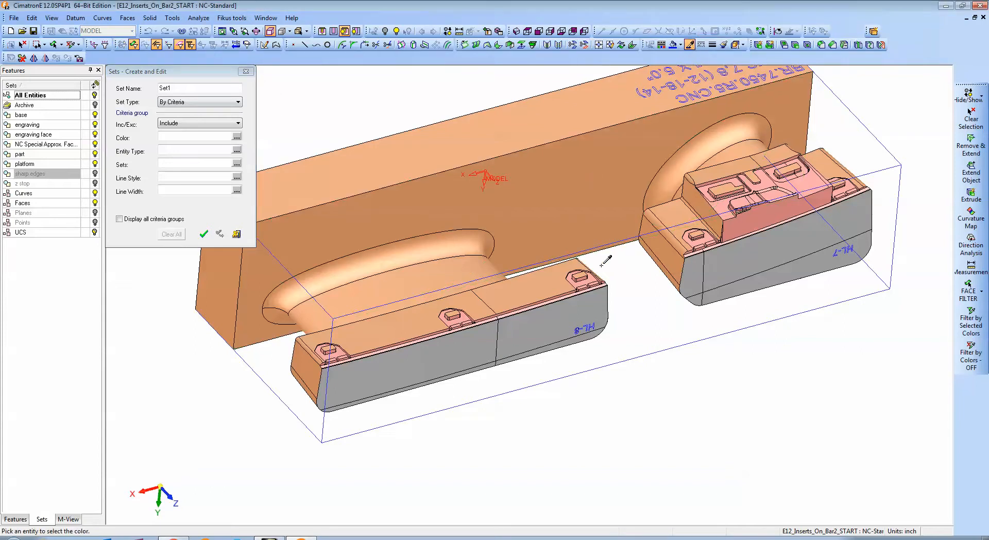
pyautogui.click(591, 279)
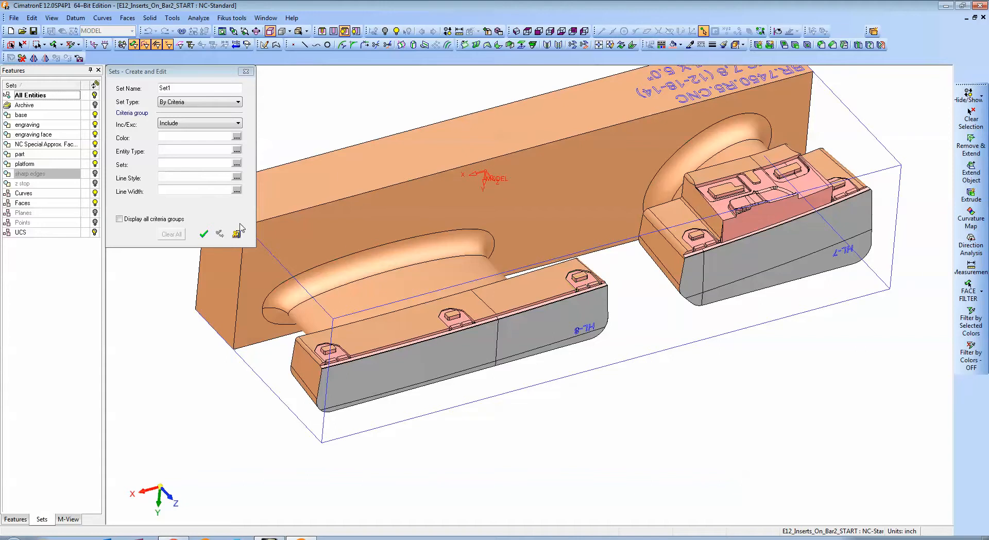
pyautogui.click(237, 137)
pyautogui.moveTo(238, 164); pyautogui.dragTo(236, 208)
pyautogui.click(206, 212)
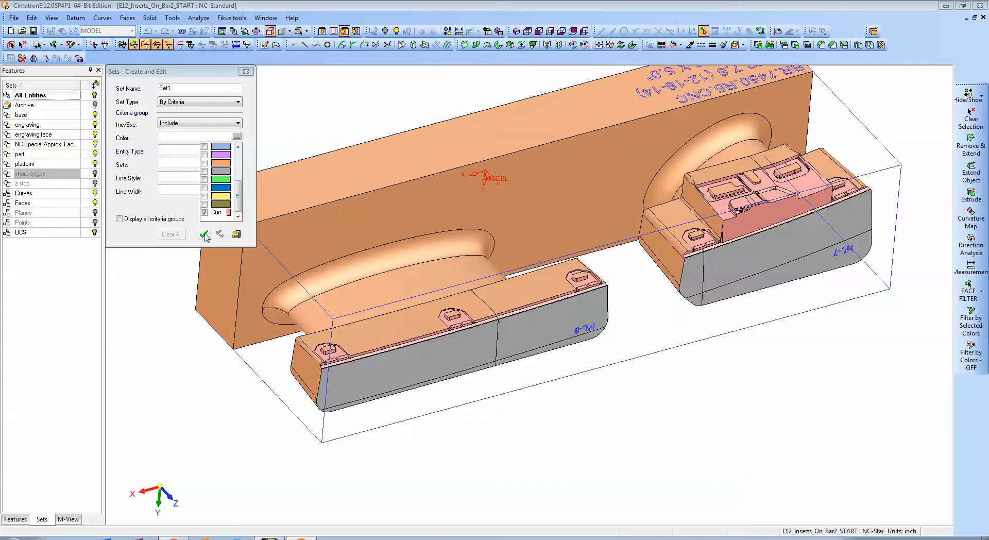
pyautogui.click(205, 235)
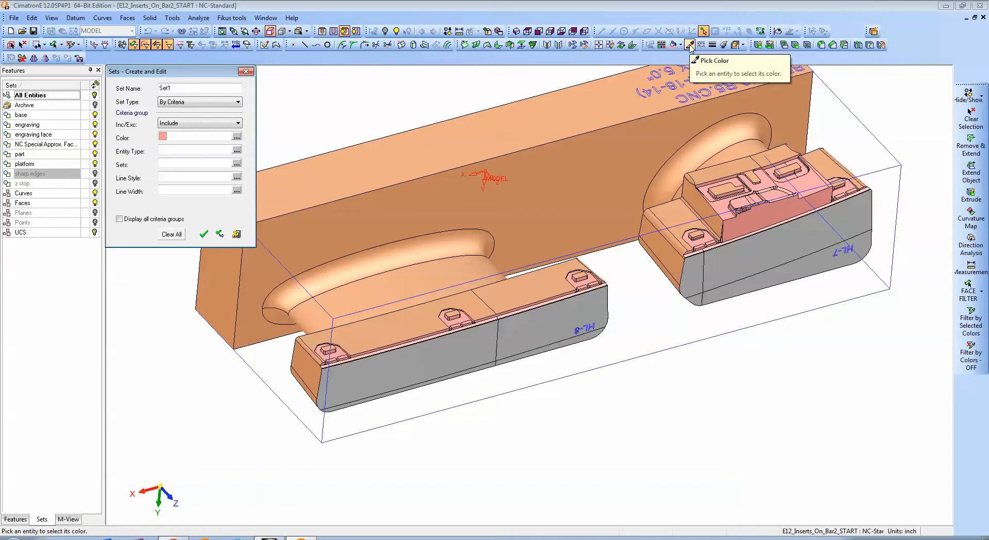
# Sample the gray color of the insert faces and add it to the set's color criteria.
pyautogui.click(689, 45)
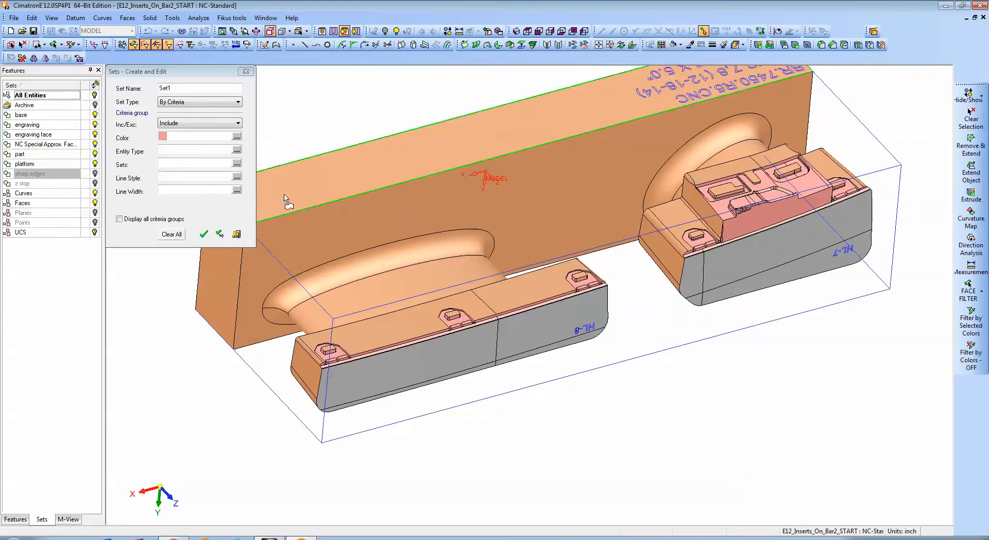
pyautogui.click(236, 136)
pyautogui.scroll(-4, 239, 174)
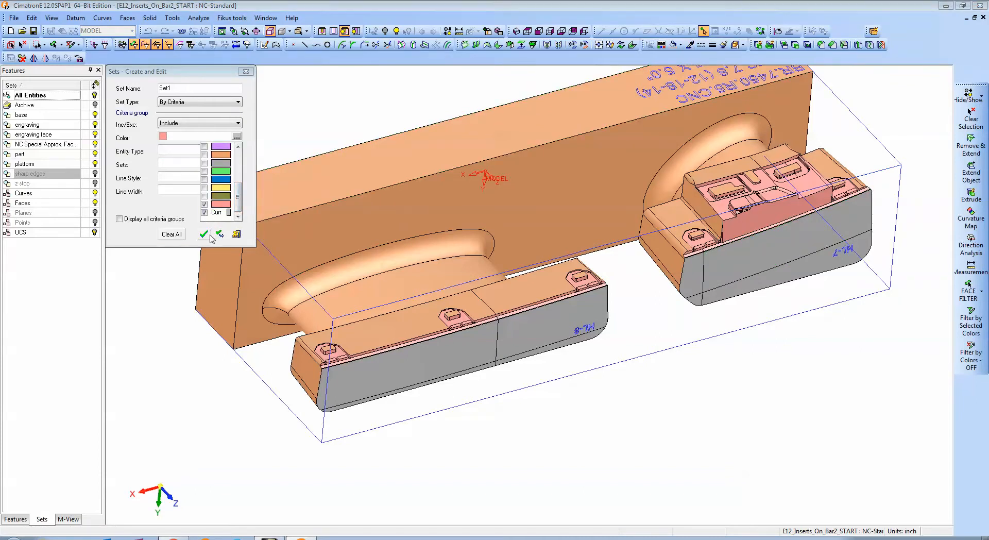
pyautogui.click(140, 237)
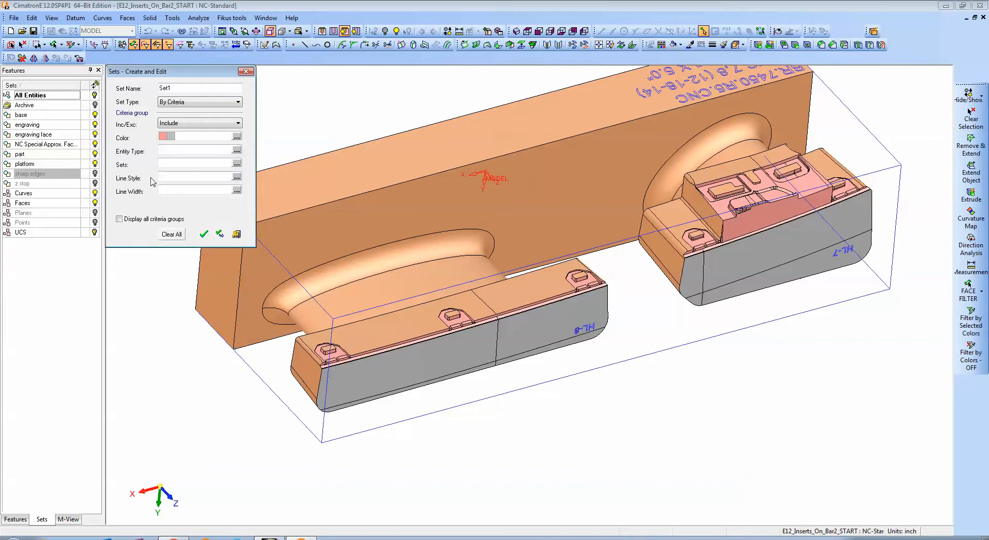
# Name the criteria-based set "part area" and create it.
pyautogui.moveTo(175, 87); pyautogui.dragTo(157, 92)
pyautogui.write('part area')
pyautogui.click(204, 234)
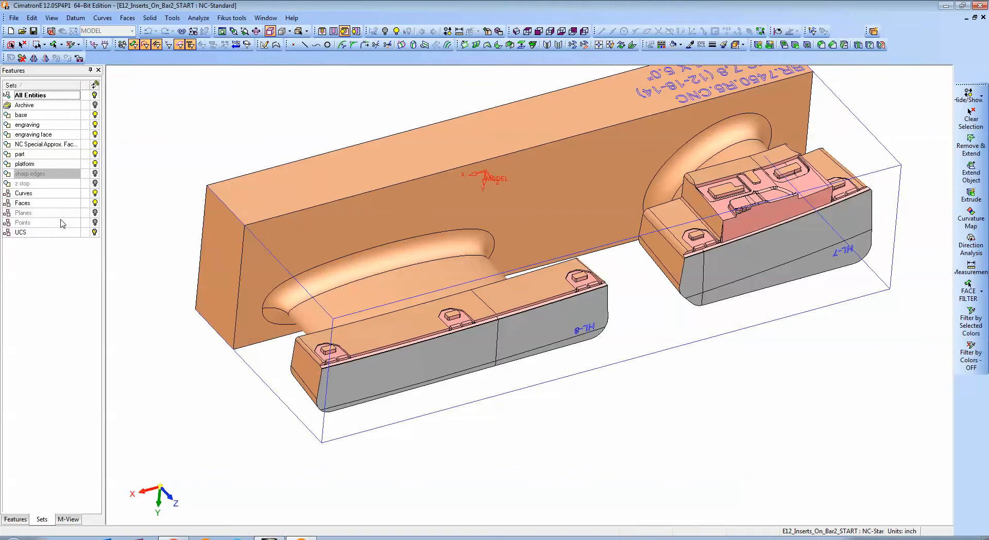
# Hide all entities, refresh the set list, and display only the part area set.
pyautogui.click(94, 95)
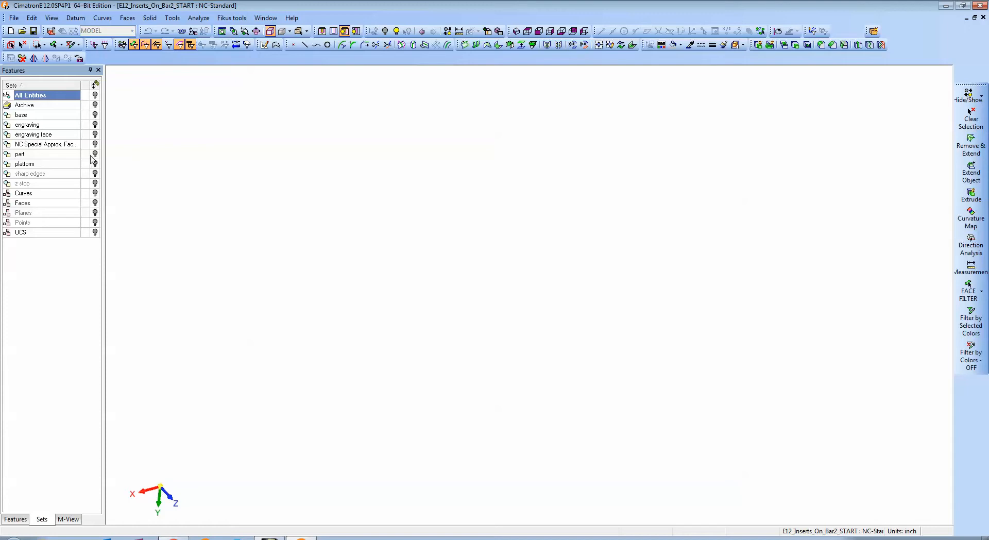
pyautogui.click(69, 522)
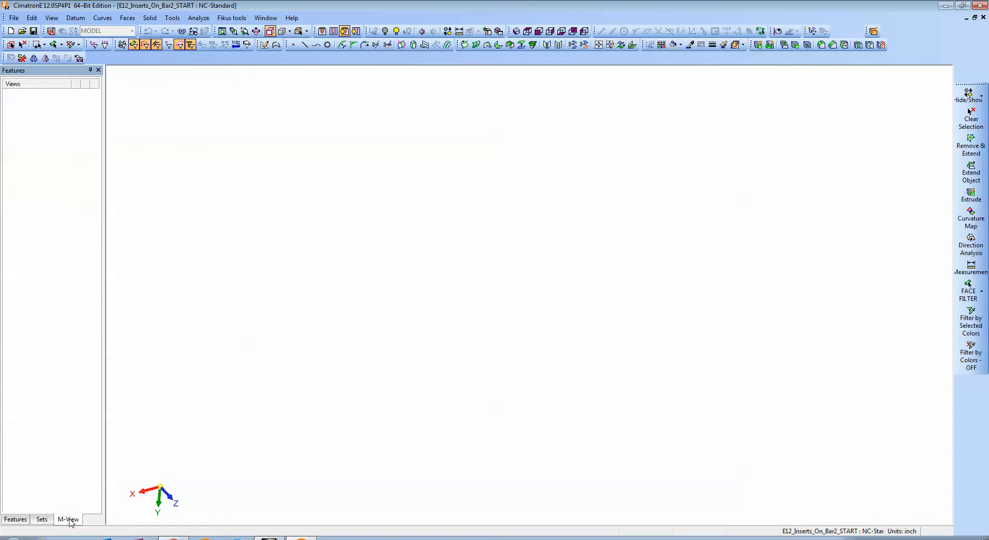
pyautogui.click(41, 521)
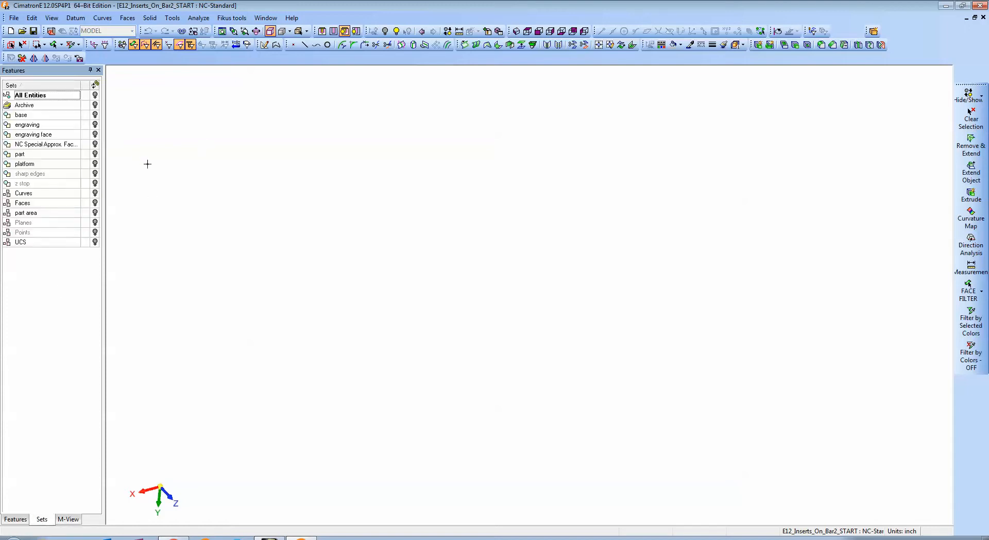
pyautogui.click(95, 212)
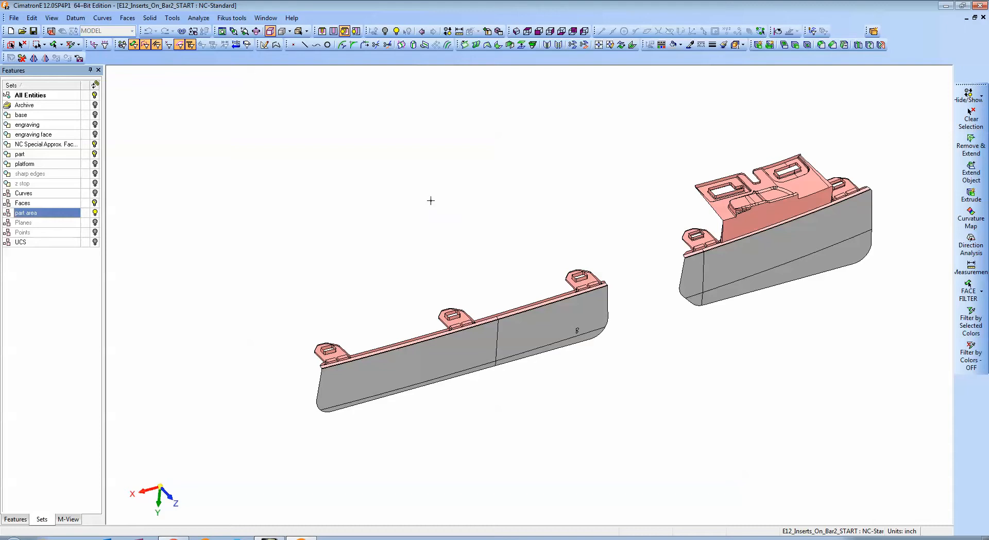
# Create a composite curve along the outer boundary of all part area faces on the long HL-8 insert.
pyautogui.press('c')
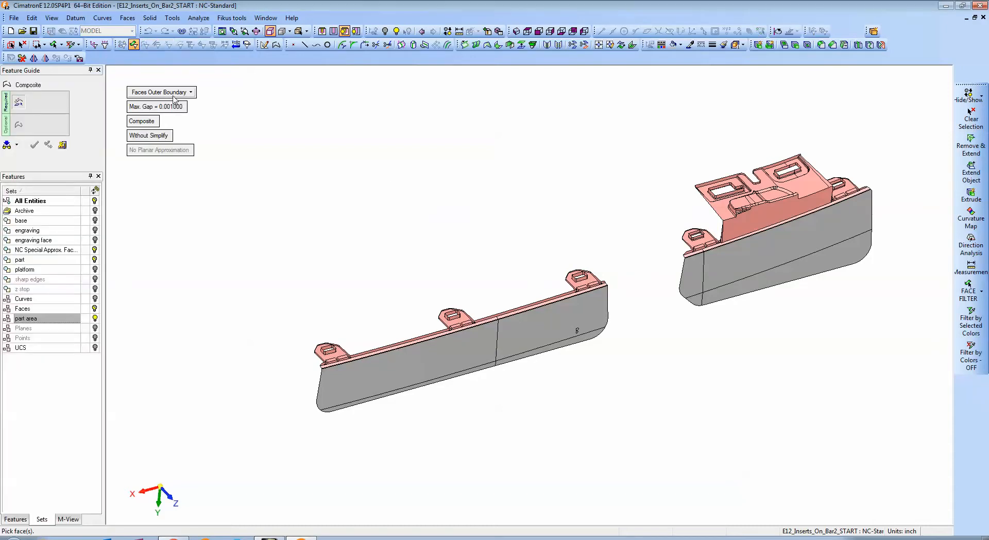
pyautogui.moveTo(289, 218); pyautogui.dragTo(635, 472)
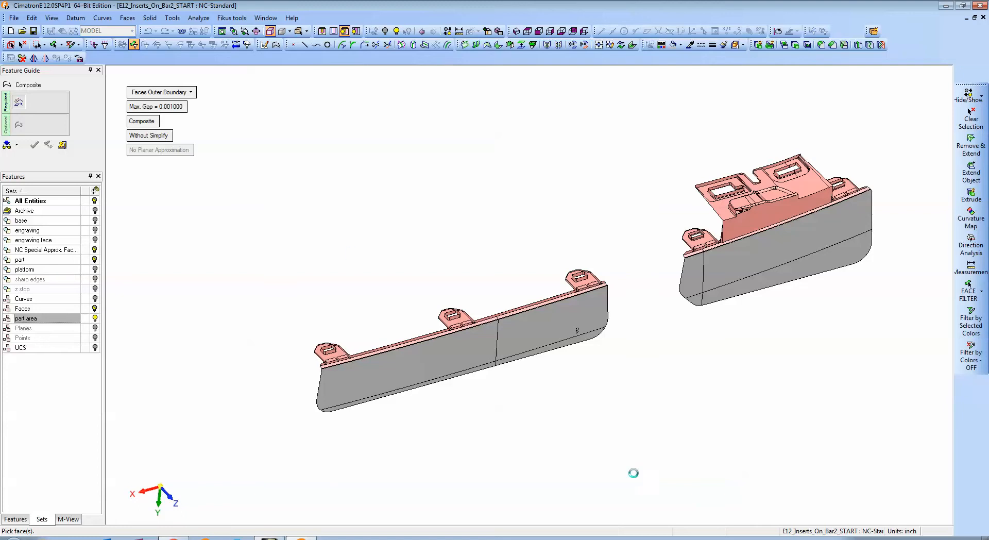
pyautogui.middleClick(359, 198)
pyautogui.click(373, 199)
# Create a second outer-boundary composite curve around all part area faces of the HL-7 insert.
pyautogui.keyDown('ctrl'); pyautogui.moveTo(634, 182); pyautogui.dragTo(512, 185, button='middle'); pyautogui.keyUp('ctrl')
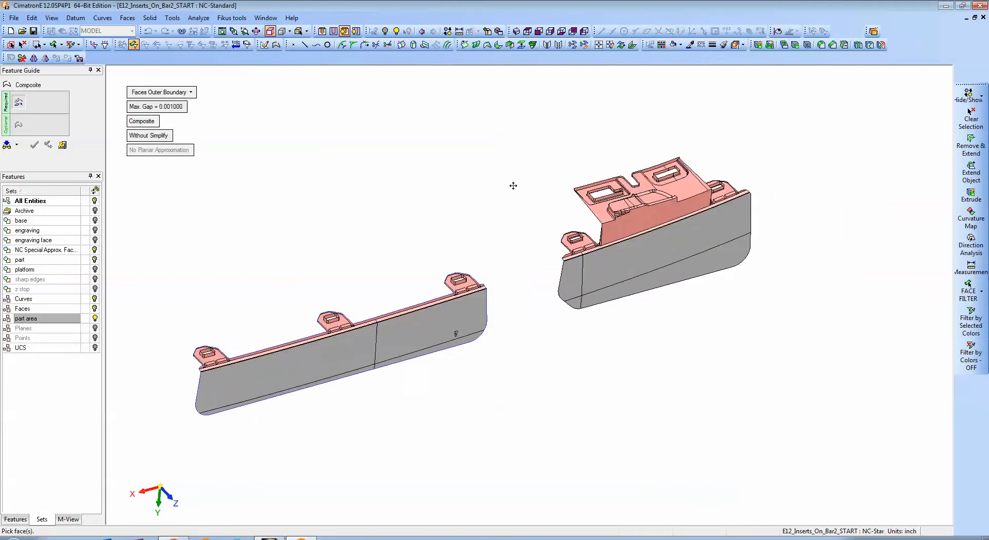
pyautogui.keyDown('ctrl'); pyautogui.moveTo(513, 186); pyautogui.dragTo(495, 187); pyautogui.keyUp('ctrl')
pyautogui.moveTo(535, 140); pyautogui.dragTo(871, 421)
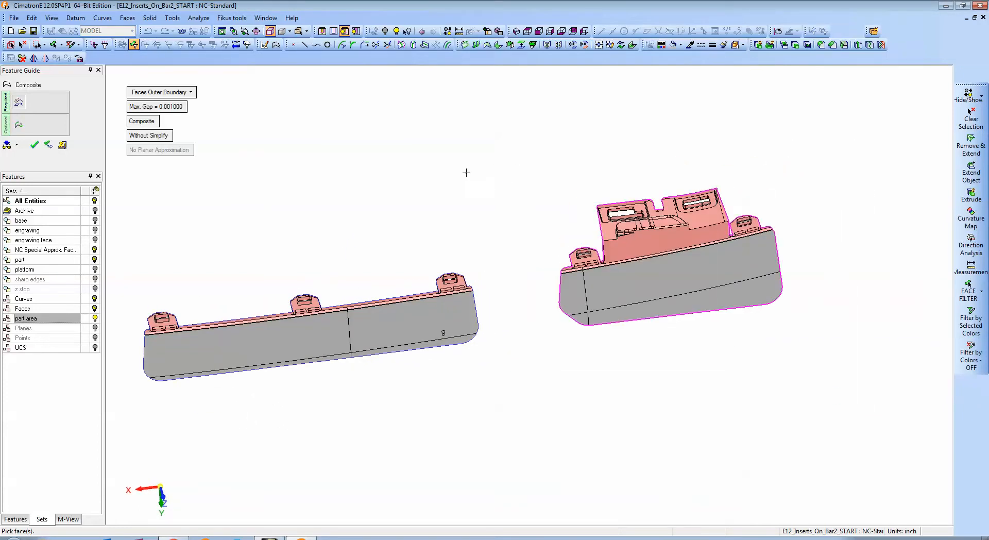
pyautogui.middleClick(450, 163)
pyautogui.click(450, 163)
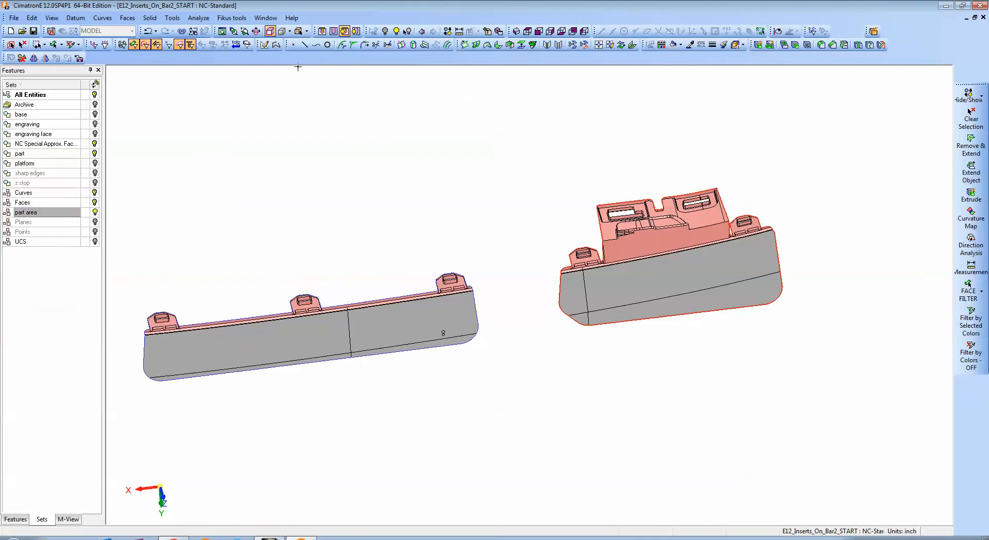
# Step back through the previous visibility states until the complete bar and insert model is displayed.
pyautogui.click(421, 31)
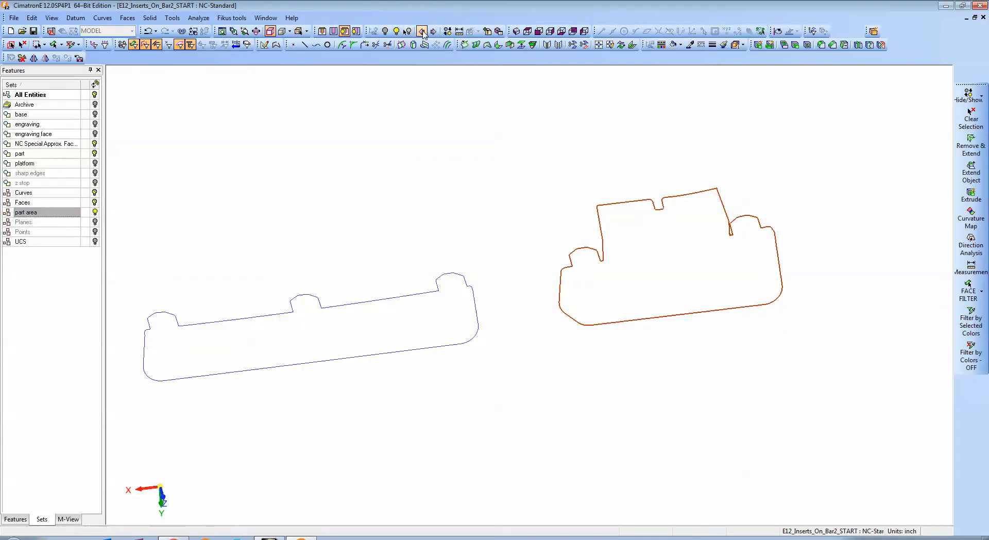
pyautogui.click(421, 32)
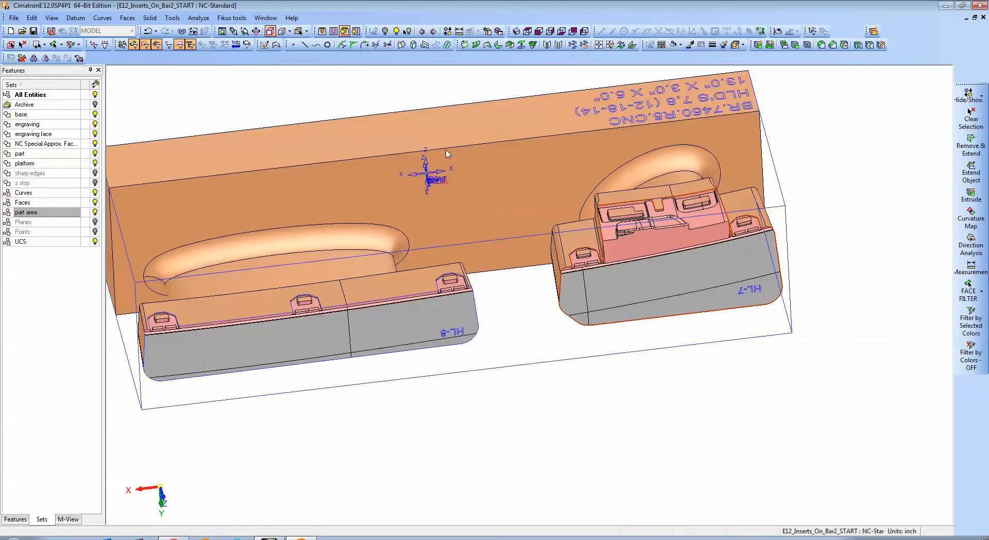
pyautogui.moveTo(448, 153)
pyautogui.mouseDown(button='middle')
pyautogui.moveTo(577, 187)
pyautogui.moveTo(557, 208)
pyautogui.mouseUp(button='middle')
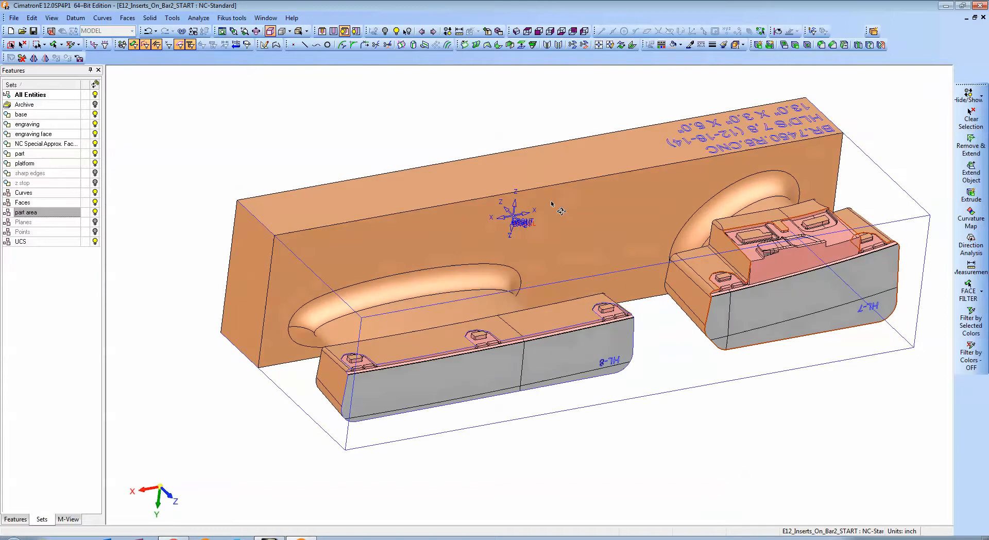
# Edit the sharp edges set, assign both inserts' outer-boundary composite curves to it, and turn on its display.
pyautogui.rightClick(35, 174)
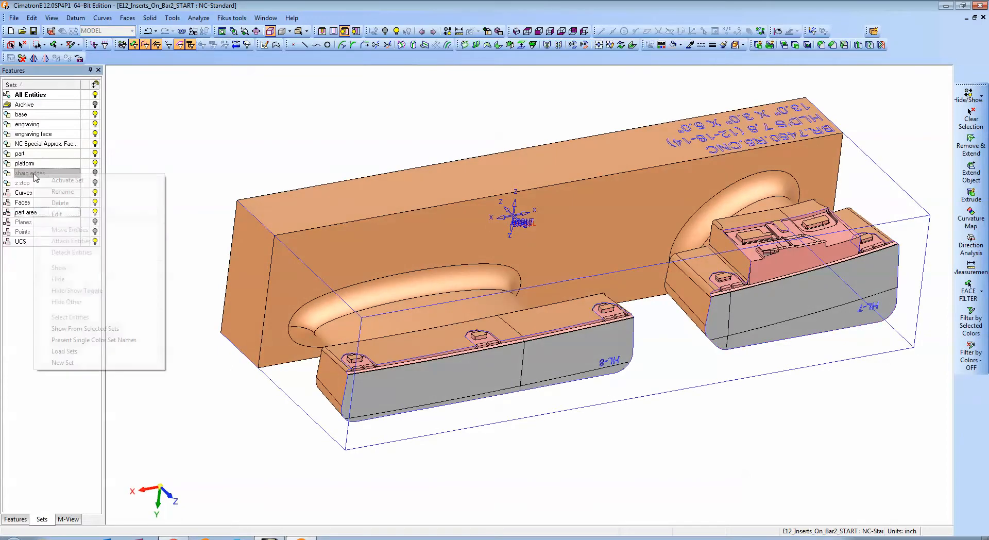
pyautogui.click(57, 213)
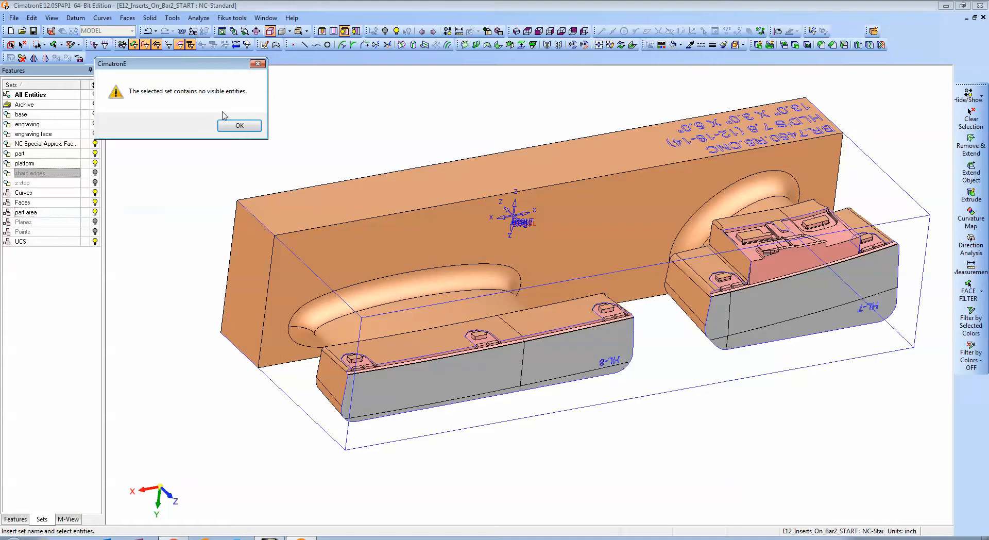
pyautogui.click(239, 125)
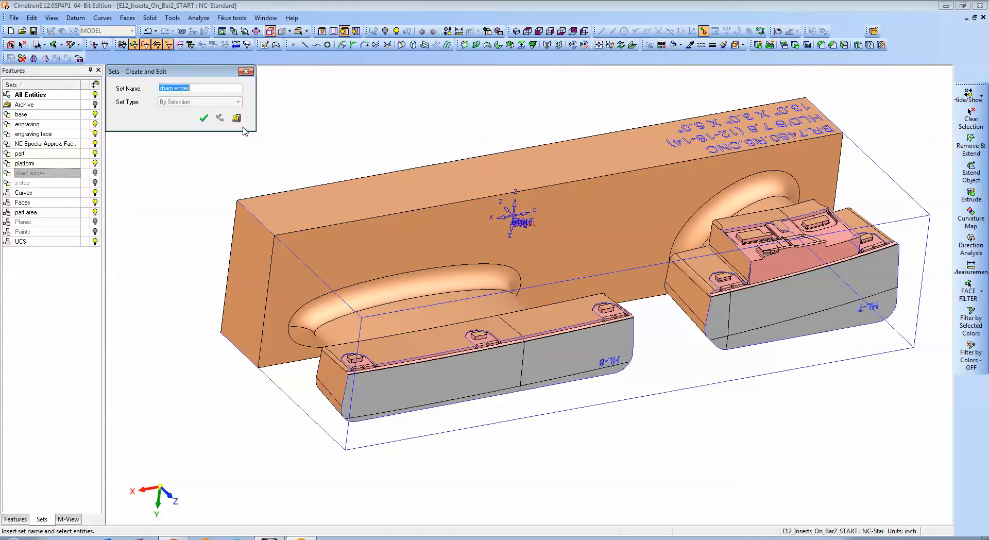
pyautogui.click(426, 359)
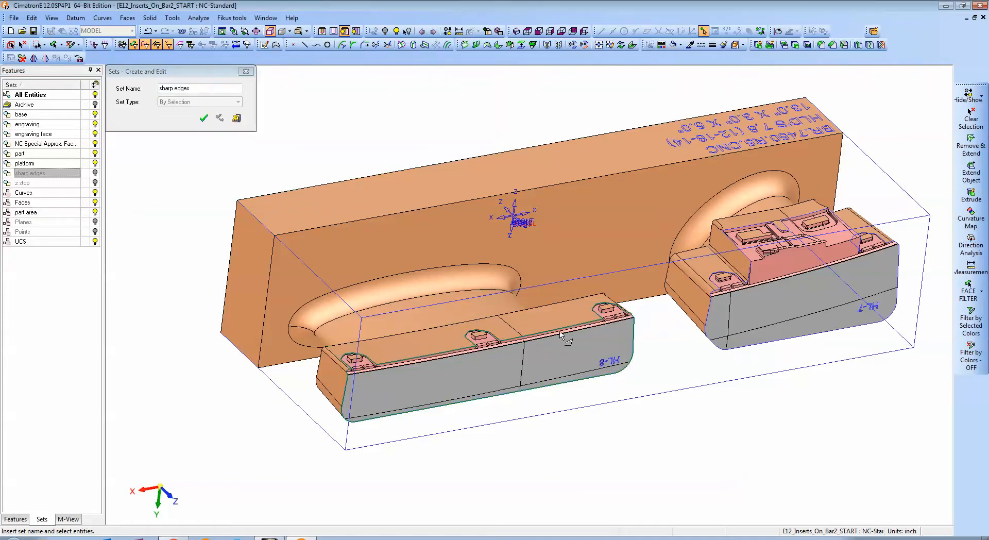
pyautogui.click(710, 311)
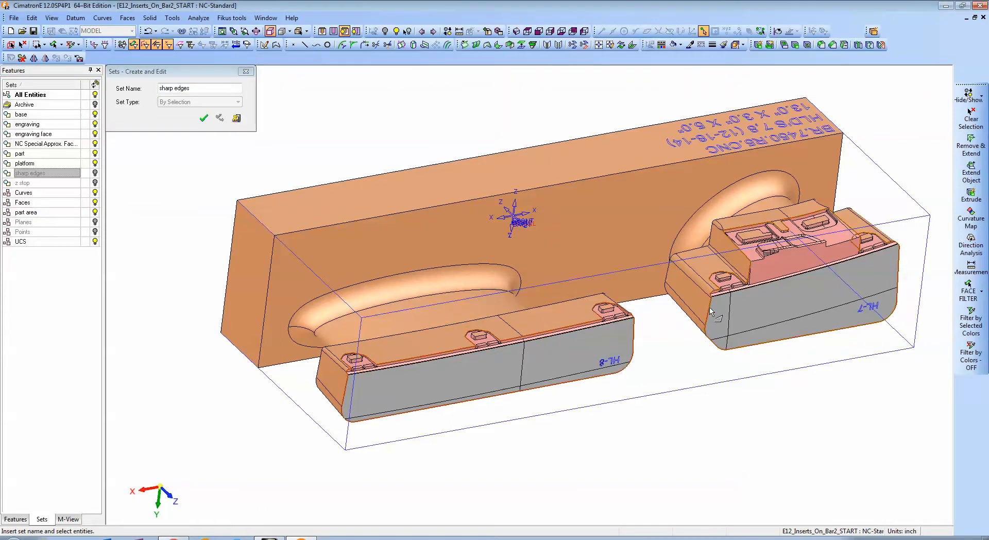
pyautogui.click(202, 117)
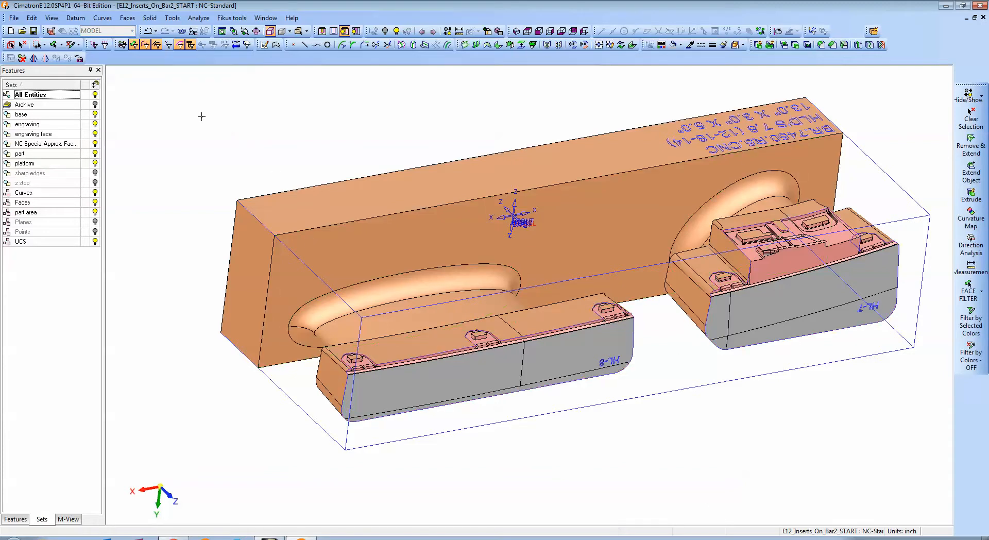
pyautogui.click(96, 175)
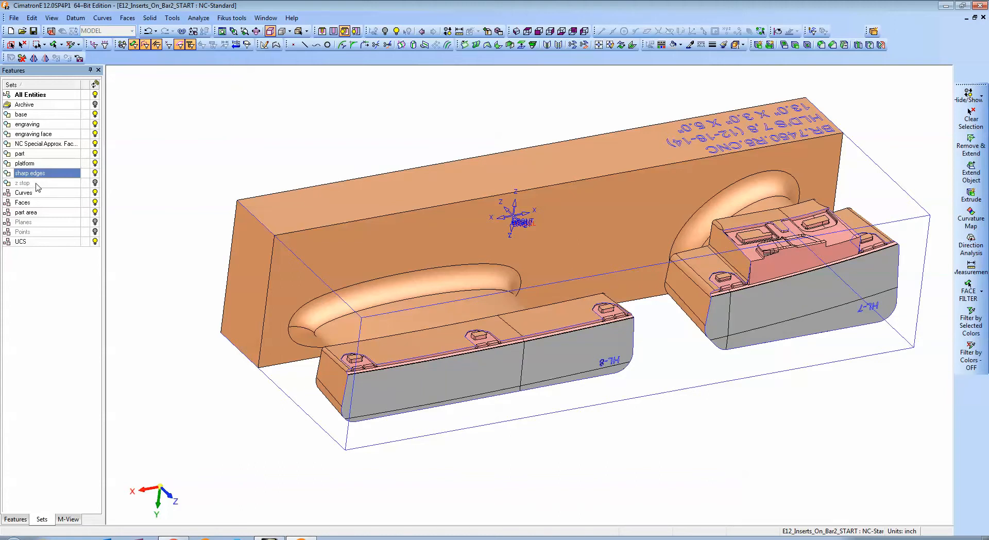
# Inspect the bar face and both inserts from several directions, checking the area beneath the inserts.
pyautogui.scroll(-2, 331, 269)
pyautogui.keyDown('ctrl'); pyautogui.moveTo(331, 268); pyautogui.dragTo(468, 301); pyautogui.keyUp('ctrl')
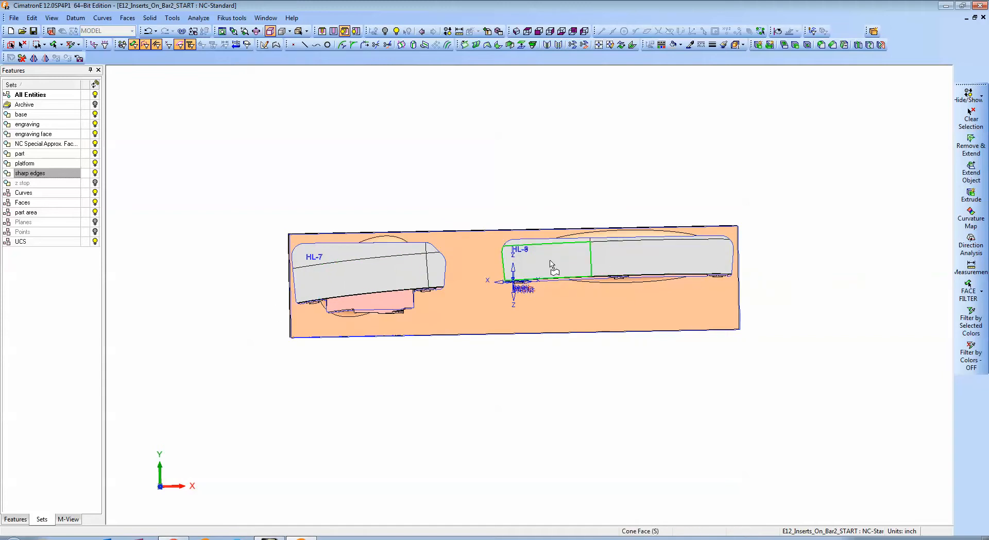
pyautogui.keyDown('ctrl'); pyautogui.moveTo(550, 264); pyautogui.dragTo(646, 298); pyautogui.keyUp('ctrl')
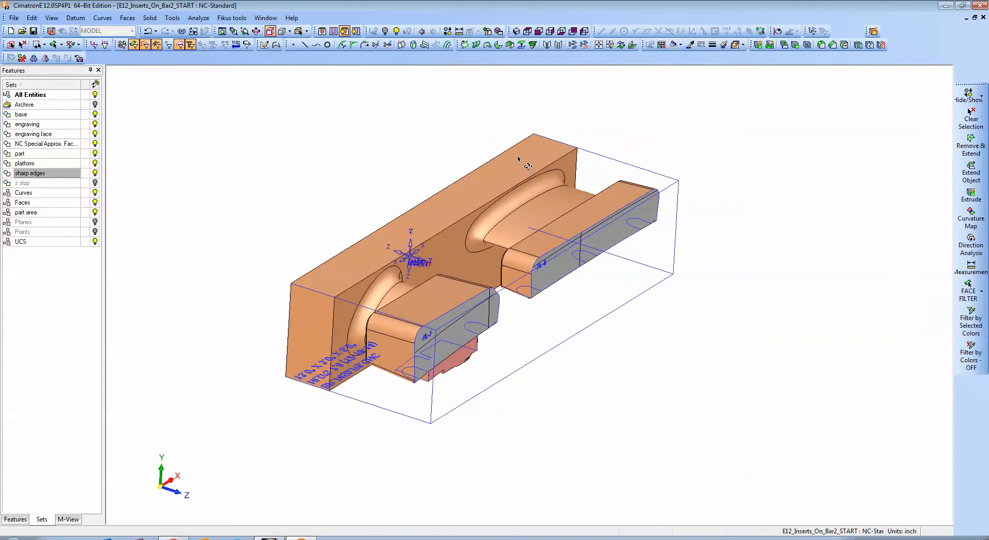
pyautogui.moveTo(436, 291)
pyautogui.keyDown('ctrl'); pyautogui.mouseDown()
pyautogui.moveTo(548, 319)
pyautogui.moveTo(587, 189)
pyautogui.moveTo(503, 261)
pyautogui.moveTo(443, 388)
pyautogui.moveTo(320, 341)
pyautogui.moveTo(550, 304)
pyautogui.moveTo(433, 295)
pyautogui.mouseUp(); pyautogui.keyUp('ctrl')
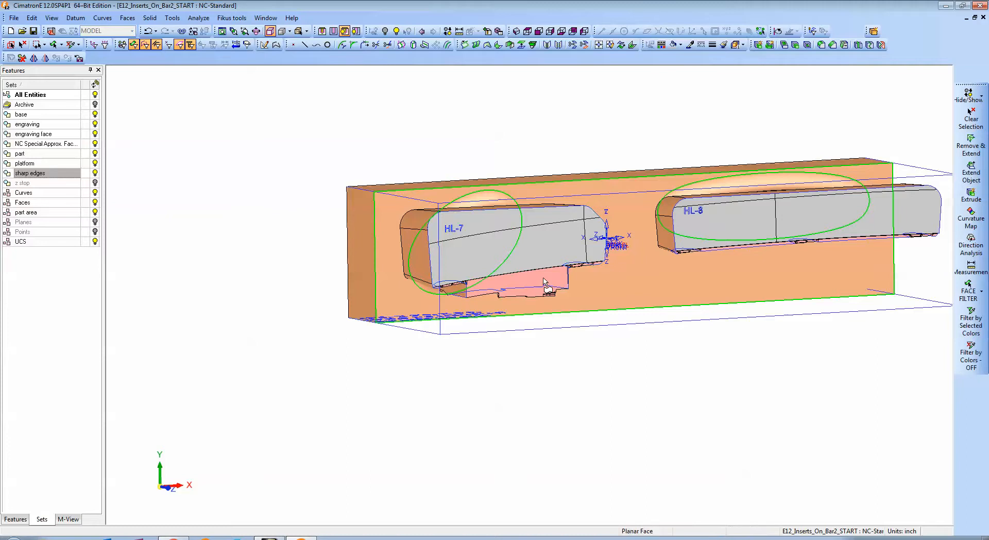
pyautogui.keyDown('ctrl'); pyautogui.moveTo(548, 287); pyautogui.dragTo(518, 270); pyautogui.keyUp('ctrl')
pyautogui.keyDown('ctrl'); pyautogui.moveTo(716, 276); pyautogui.dragTo(597, 268, button='middle'); pyautogui.keyUp('ctrl')
pyautogui.keyDown('ctrl'); pyautogui.moveTo(597, 269); pyautogui.dragTo(624, 277); pyautogui.keyUp('ctrl')
pyautogui.keyDown('ctrl'); pyautogui.moveTo(433, 164); pyautogui.dragTo(418, 208, button='middle'); pyautogui.keyUp('ctrl')
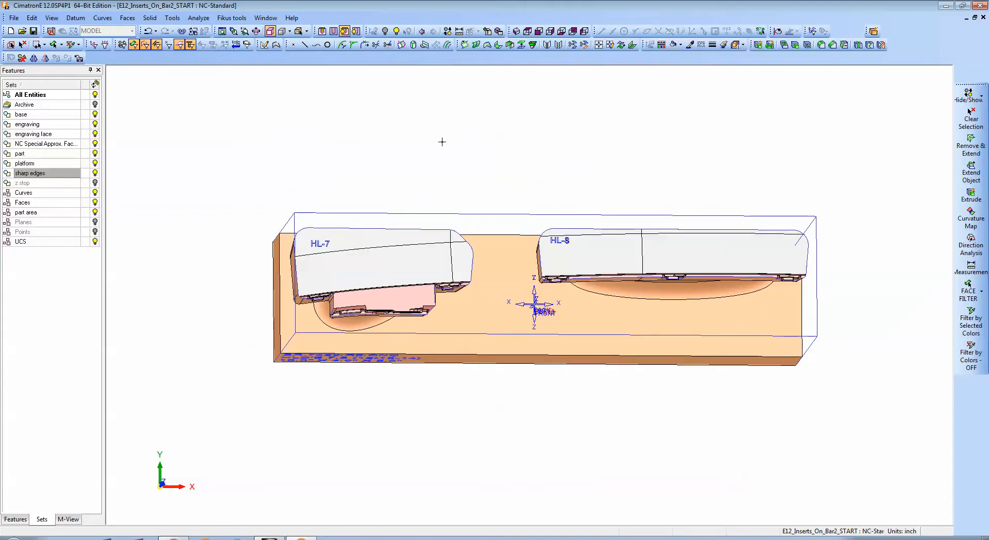
# Sketch a shallow arc of about 63.1 in radius on the bar's insert-side face, passing below both inserts and past both bar ends.
pyautogui.click(264, 45)
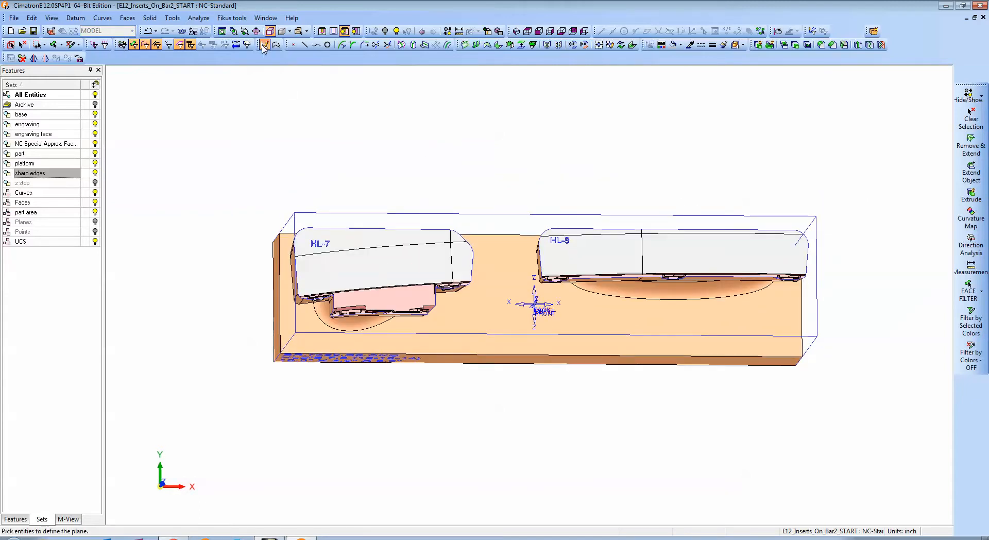
pyautogui.click(520, 344)
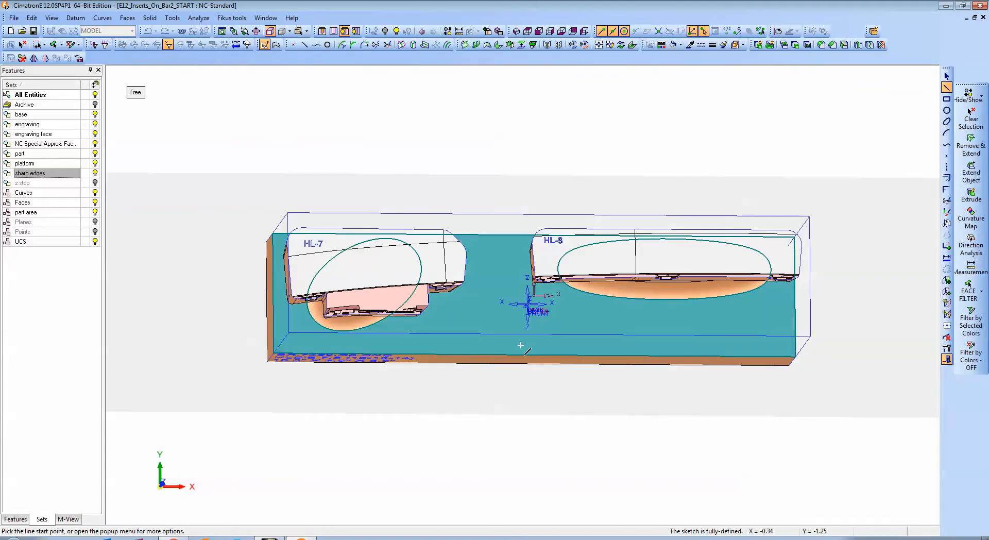
pyautogui.click(947, 133)
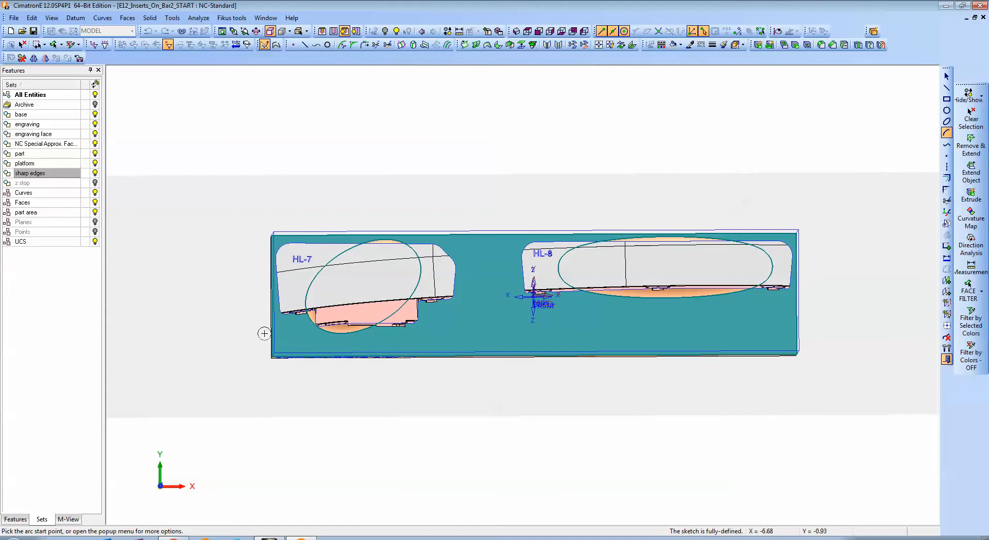
pyautogui.click(804, 298)
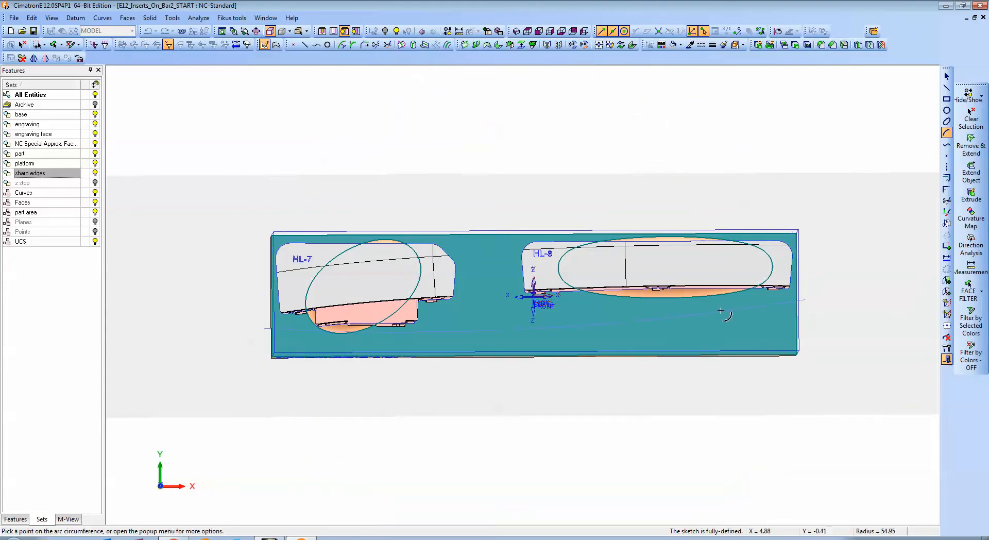
pyautogui.click(666, 296)
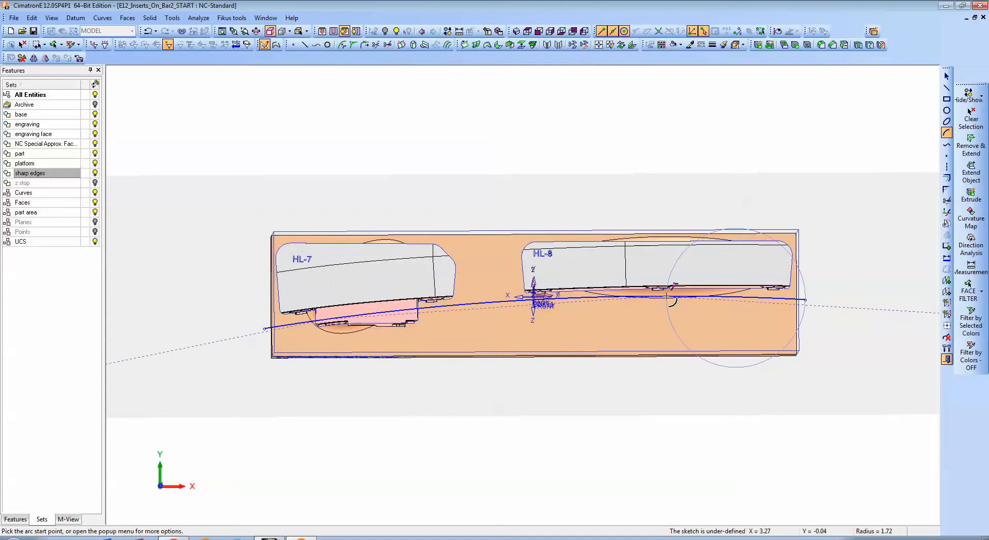
# Sweep the arc to one side by a delta of 4 in, away from the bar face past the inserts.
pyautogui.rightClick(557, 156)
pyautogui.click(593, 322)
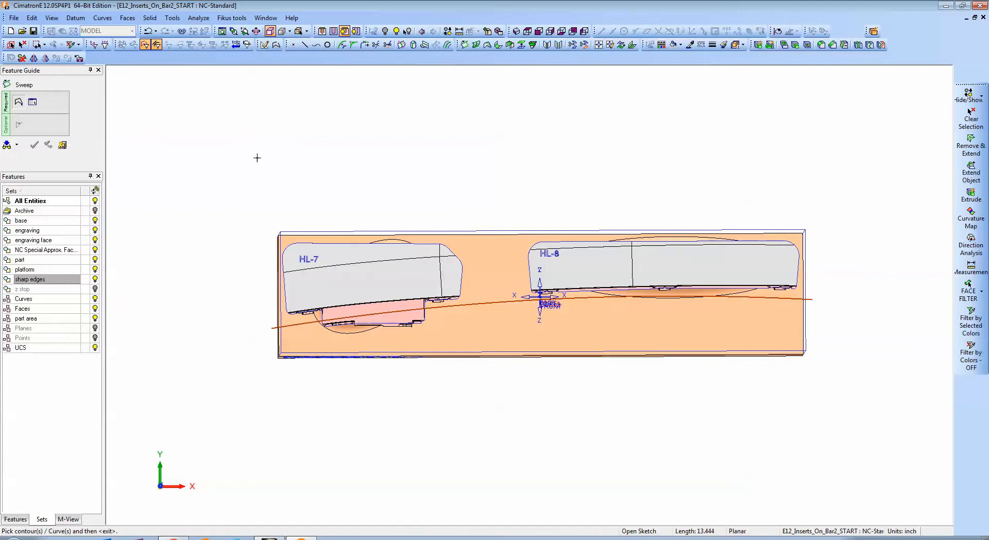
pyautogui.keyDown('ctrl'); pyautogui.moveTo(294, 236); pyautogui.dragTo(331, 139); pyautogui.keyUp('ctrl')
pyautogui.keyDown('ctrl'); pyautogui.moveTo(217, 127); pyautogui.dragTo(199, 215, button='middle'); pyautogui.keyUp('ctrl')
pyautogui.middleClick(200, 187)
pyautogui.keyDown('ctrl'); pyautogui.moveTo(560, 301); pyautogui.dragTo(428, 203); pyautogui.keyUp('ctrl')
pyautogui.middleClick(223, 154)
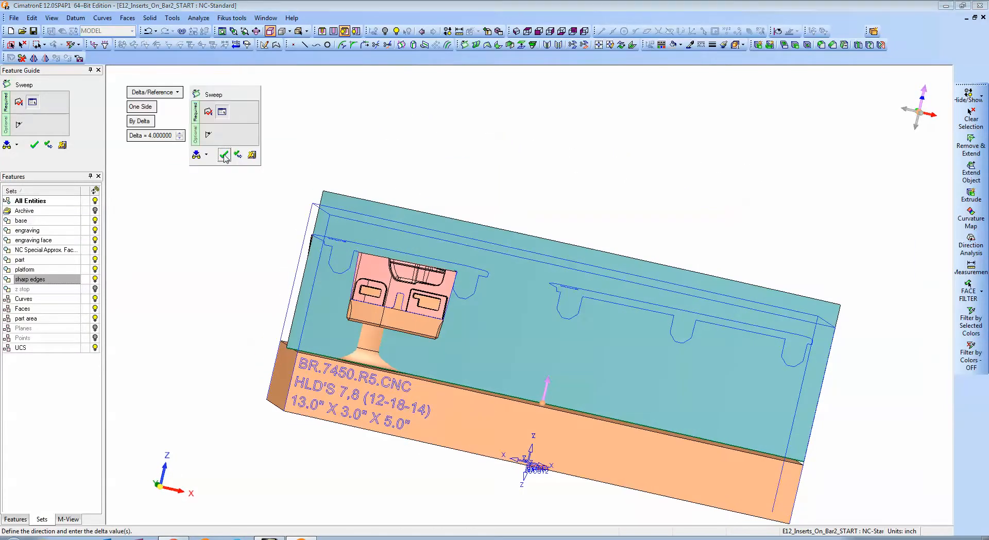
pyautogui.click(224, 154)
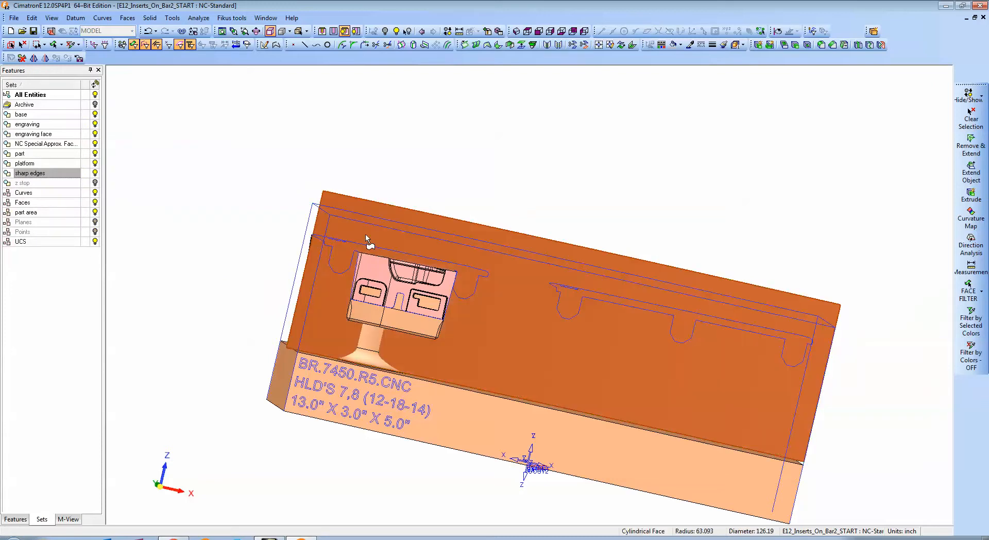
# Attach the swept arc face to the z stop set and hide that set.
pyautogui.rightClick(35, 183)
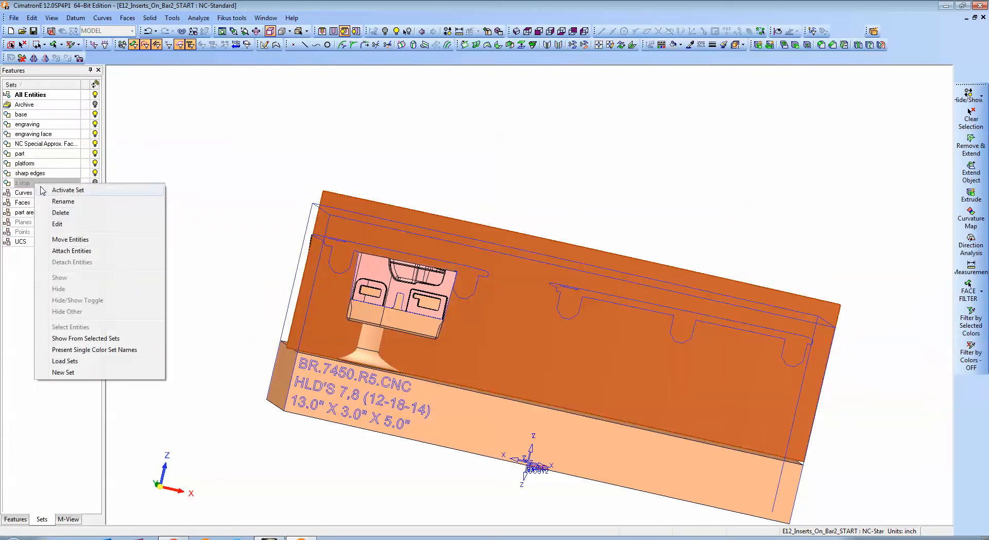
pyautogui.click(65, 250)
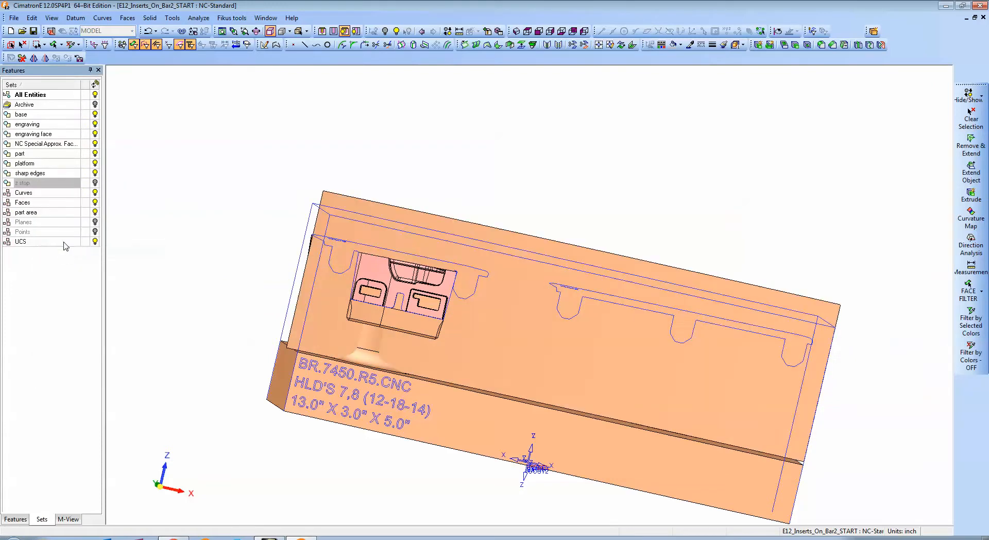
pyautogui.click(95, 184)
pyautogui.keyDown('ctrl'); pyautogui.moveTo(330, 171); pyautogui.dragTo(336, 206); pyautogui.keyUp('ctrl')
pyautogui.keyDown('ctrl'); pyautogui.moveTo(336, 206); pyautogui.dragTo(274, 245, button='right'); pyautogui.keyUp('ctrl')
pyautogui.keyDown('ctrl'); pyautogui.moveTo(274, 245); pyautogui.dragTo(277, 215, button='middle'); pyautogui.keyUp('ctrl')
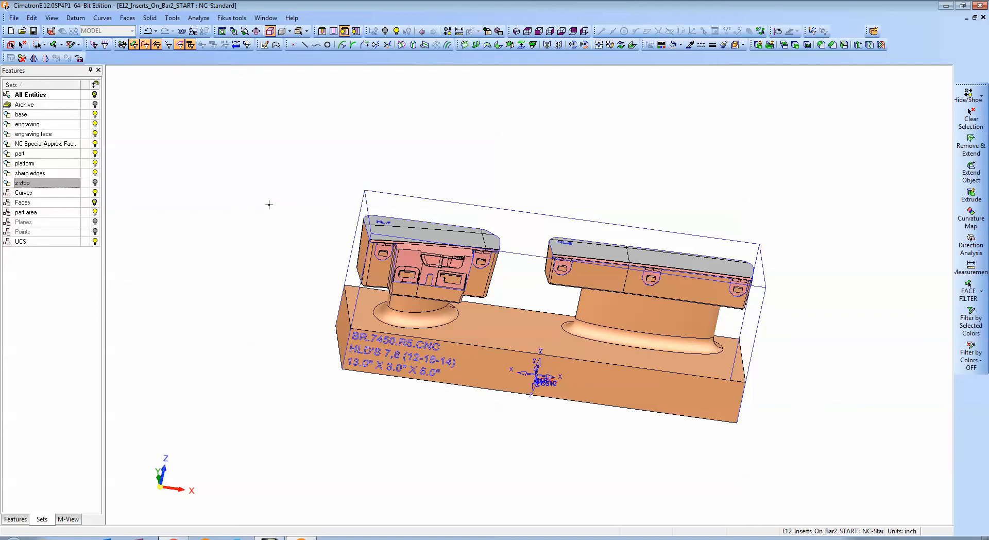
# Switch the file to CAM mode and make BACK the active UCS.
pyautogui.click(51, 32)
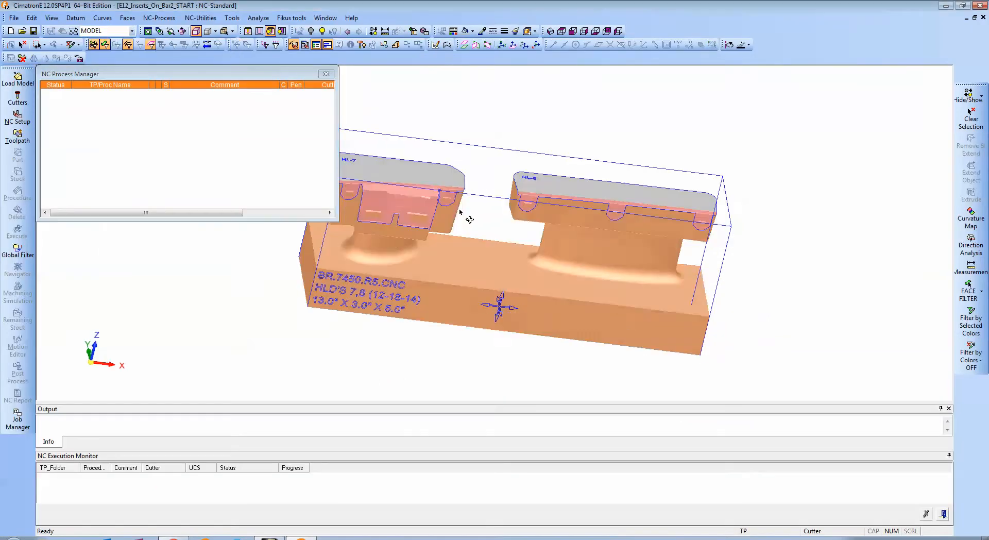
pyautogui.rightClick(117, 142)
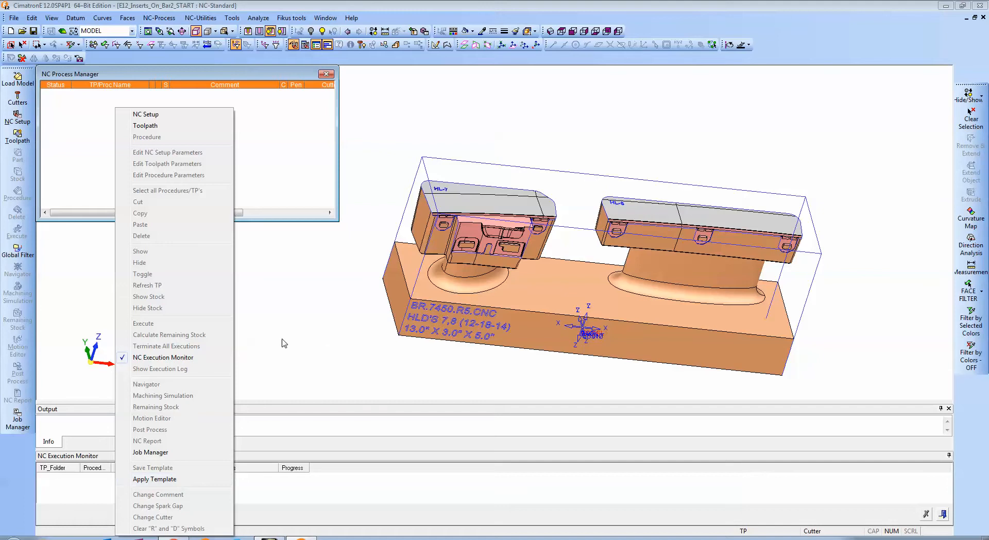
pyautogui.click(253, 190)
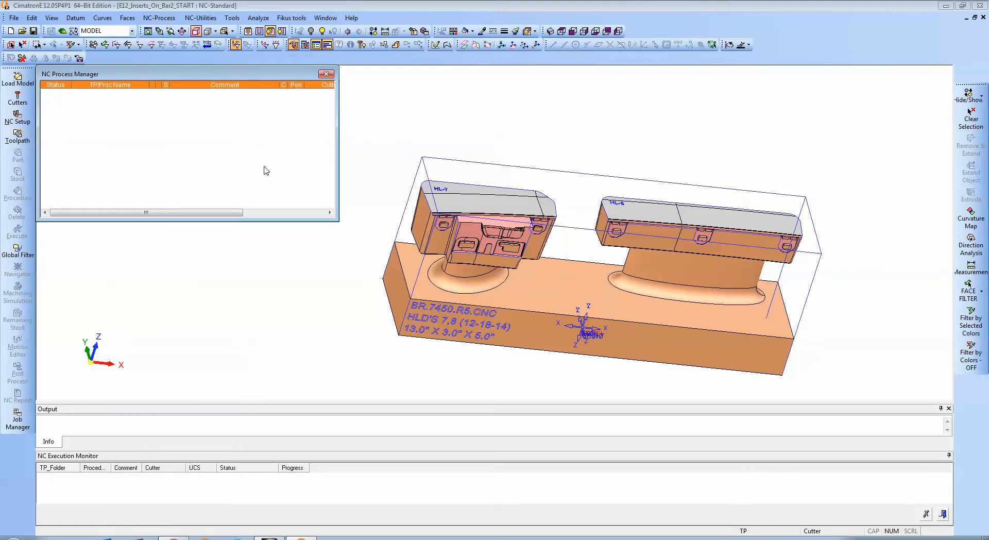
pyautogui.click(132, 31)
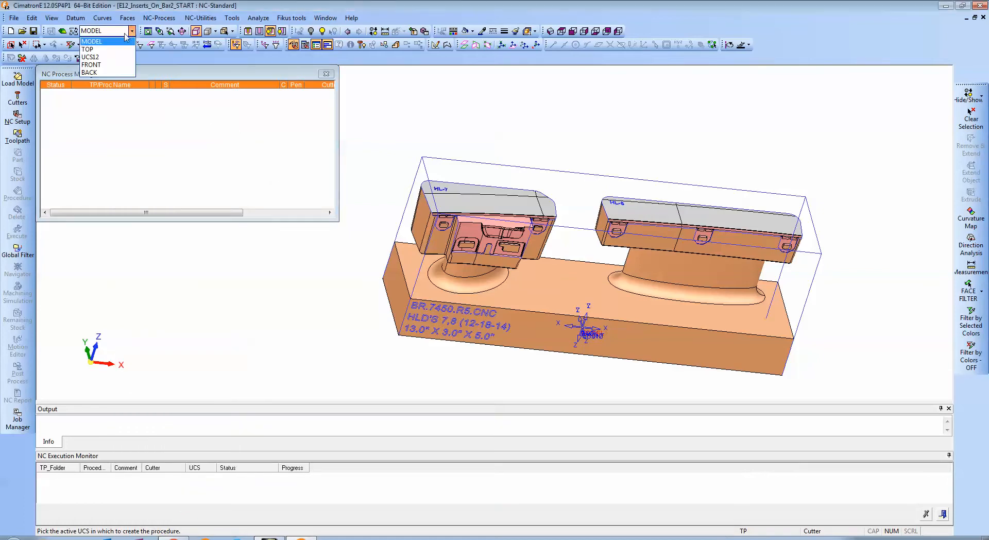
pyautogui.click(98, 74)
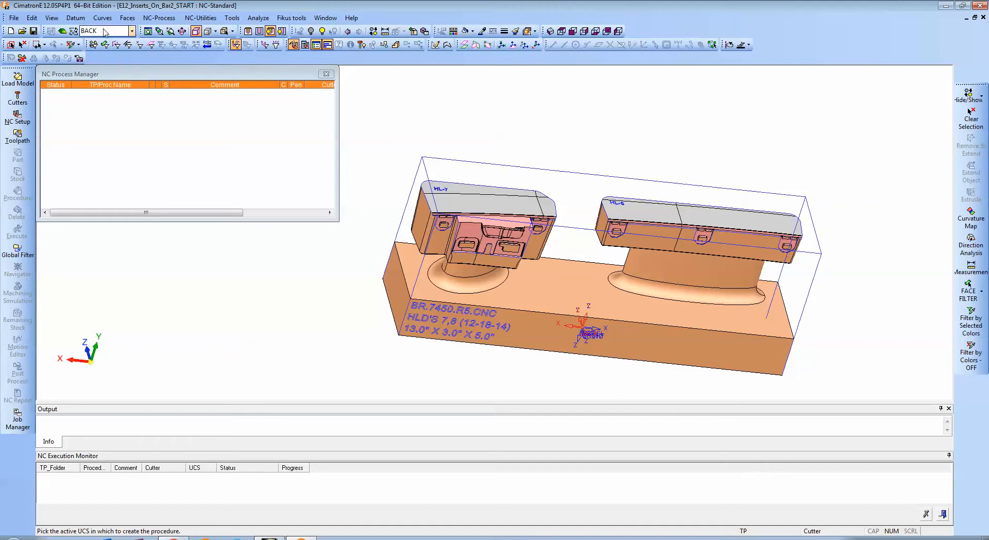
# Start applying an NC template, widen the file name column to show full names, and keep the Single Toolpath Template file type.
pyautogui.keyDown('ctrl'); pyautogui.moveTo(427, 115); pyautogui.dragTo(532, 205); pyautogui.keyUp('ctrl')
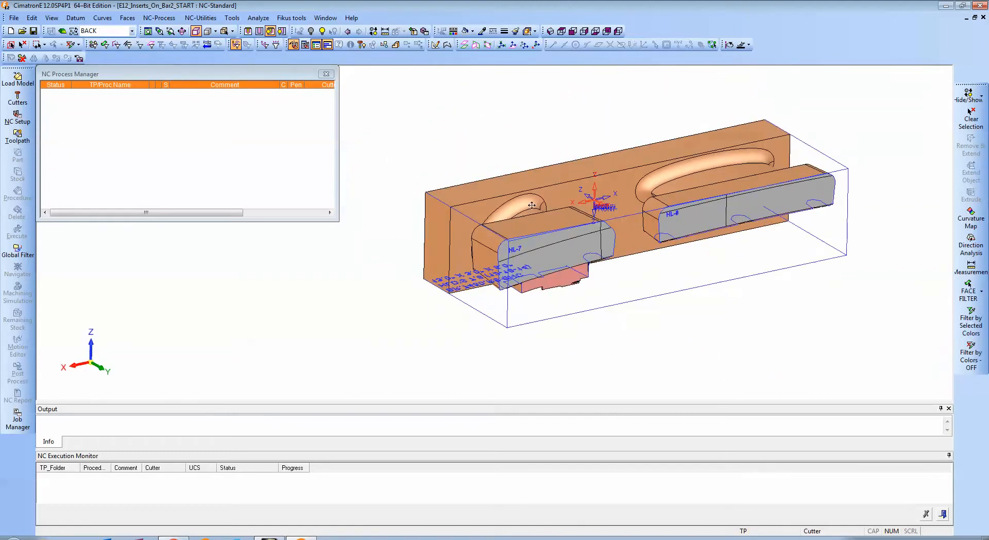
pyautogui.rightClick(158, 125)
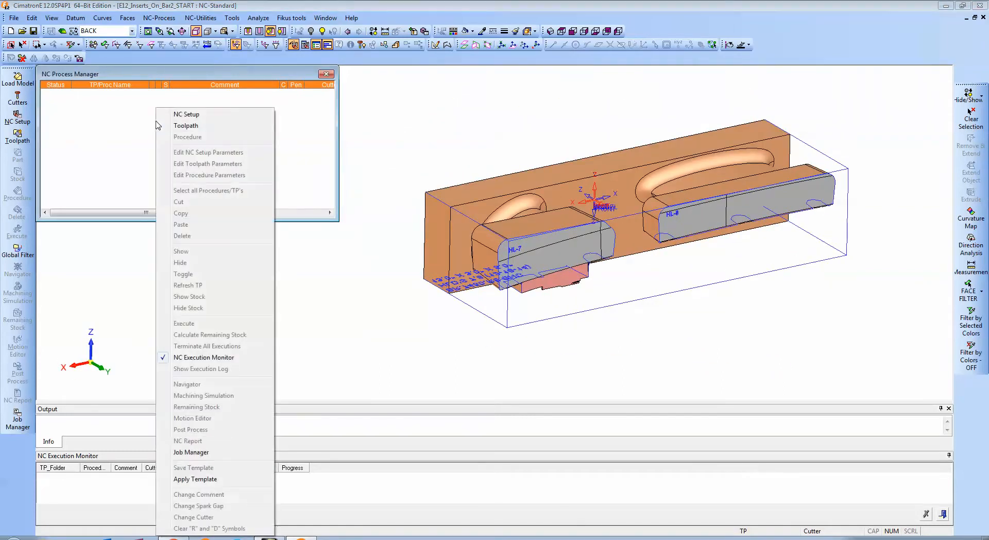
pyautogui.click(213, 479)
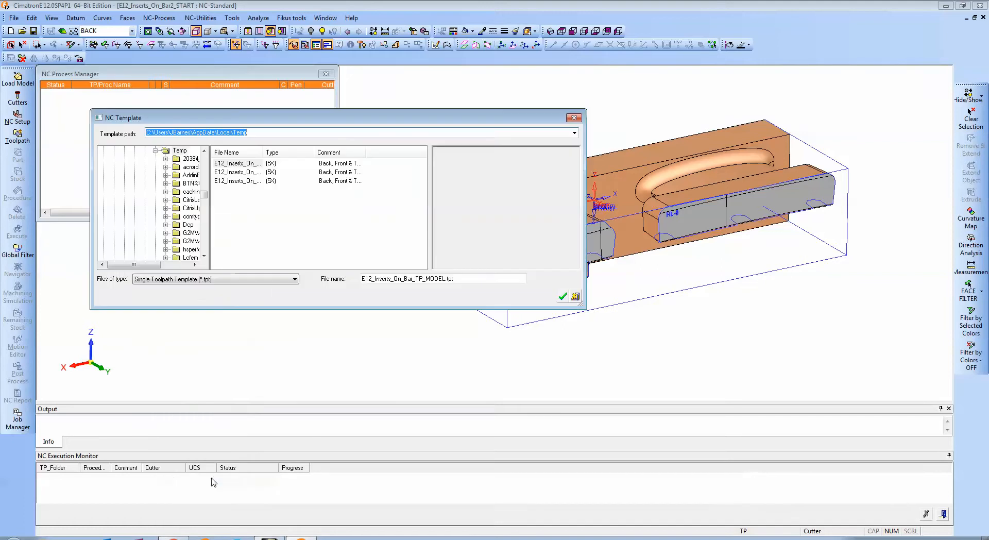
pyautogui.doubleClick(258, 151)
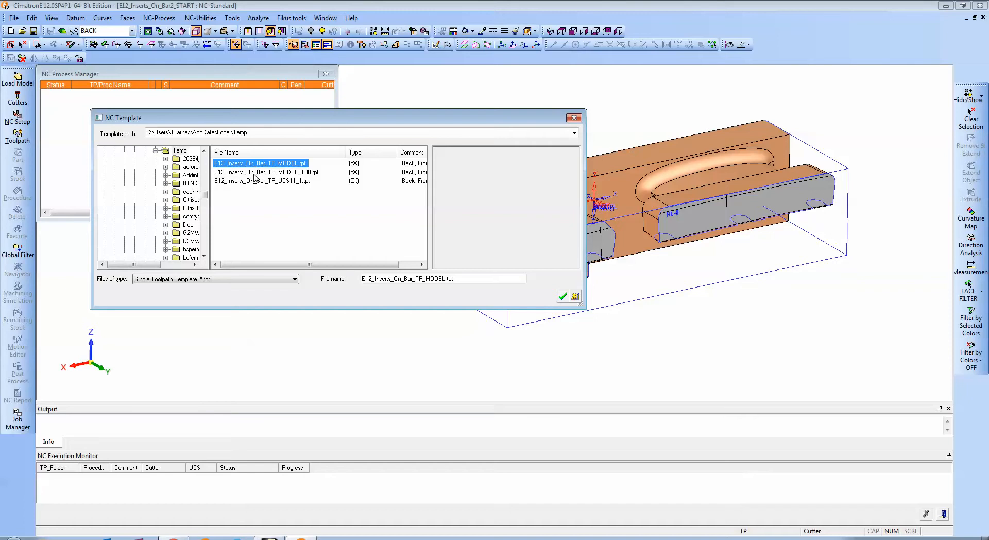
pyautogui.click(294, 281)
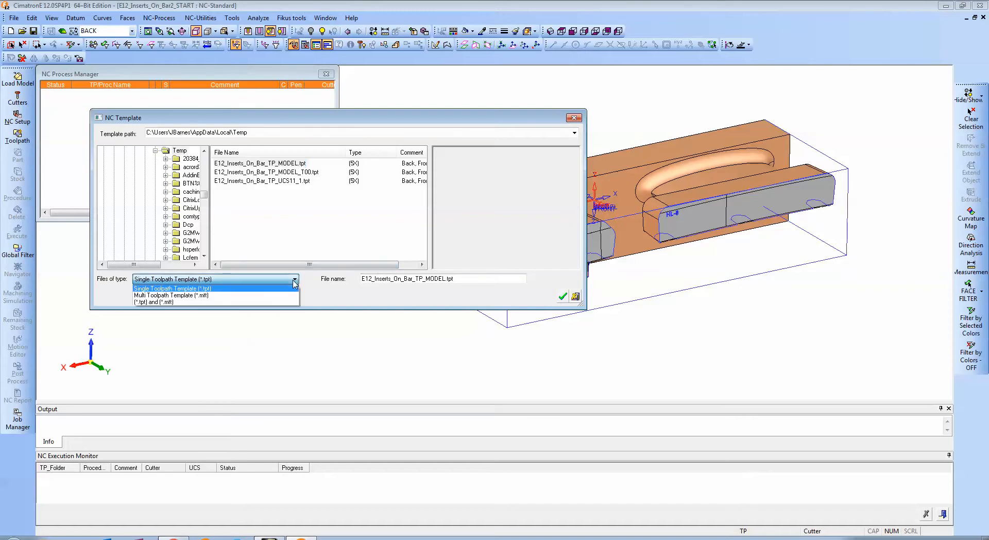
pyautogui.click(294, 281)
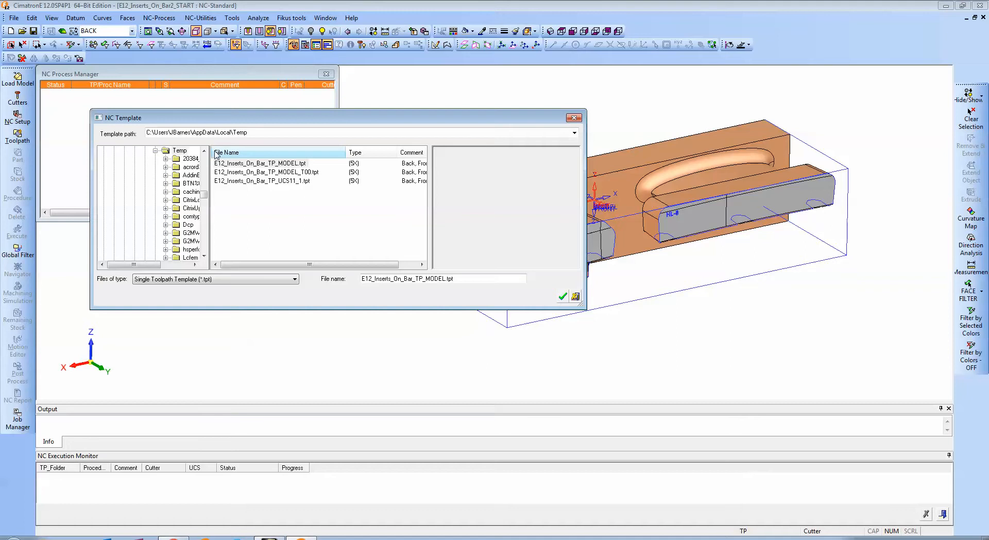
# Browse to the D:\Cimatron_Templates\Nc\E12 folder and bring the E12_Inserts_On_Bar templates into view.
pyautogui.moveTo(204, 198); pyautogui.dragTo(205, 171)
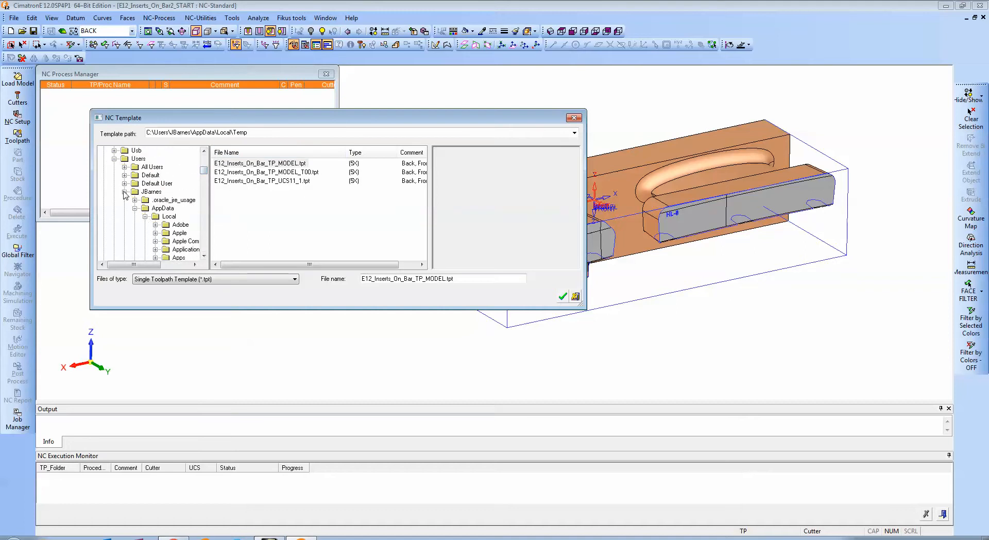
pyautogui.click(115, 159)
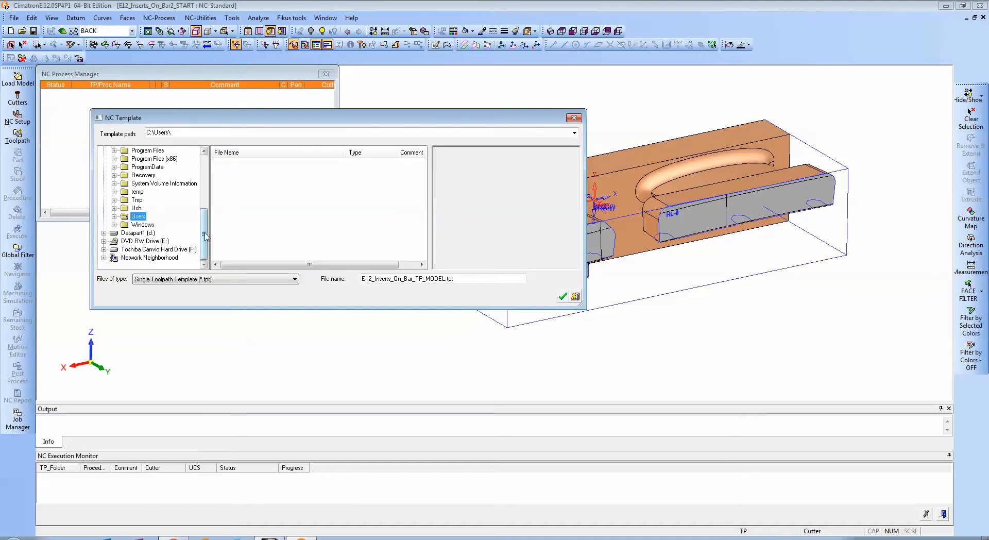
pyautogui.moveTo(204, 226); pyautogui.dragTo(204, 181)
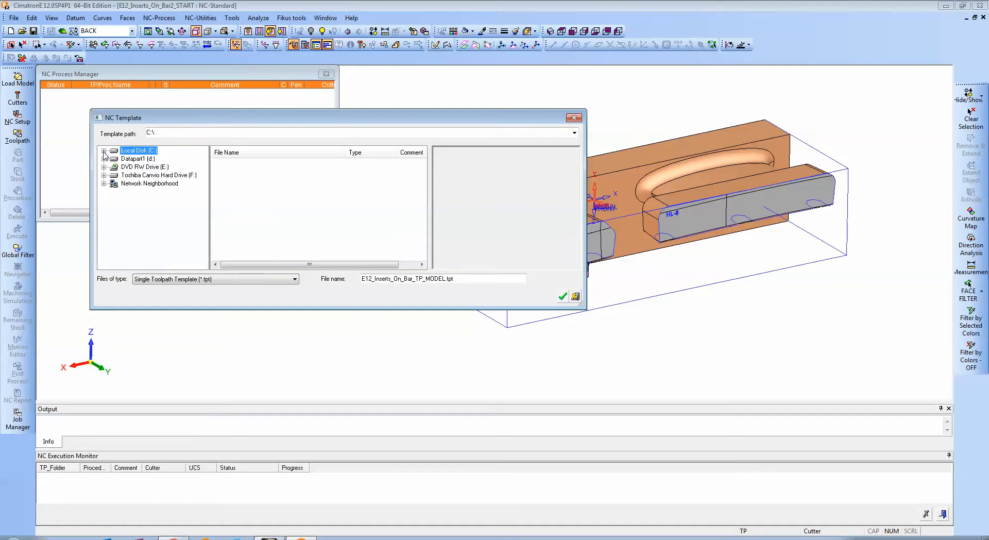
pyautogui.click(104, 159)
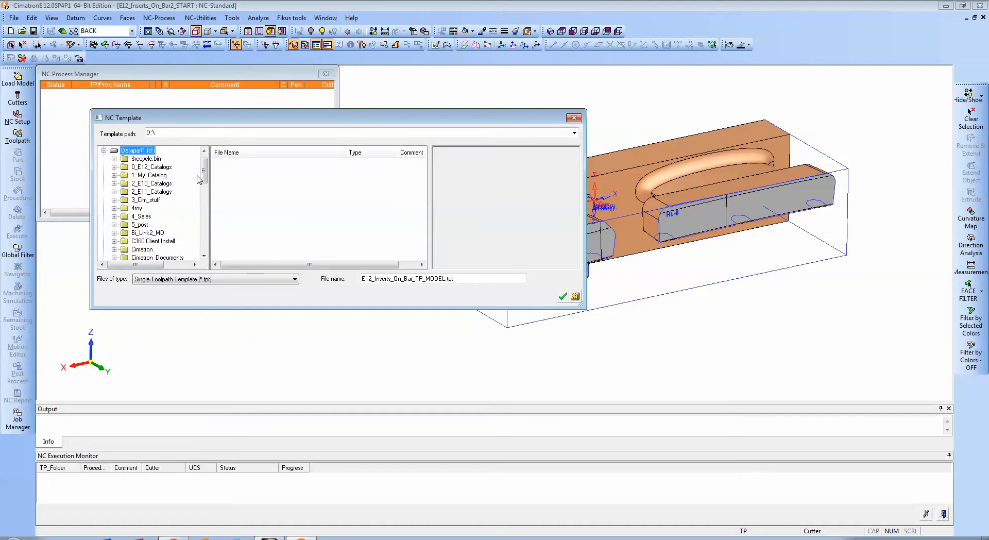
pyautogui.scroll(-2, 199, 178)
pyautogui.click(114, 237)
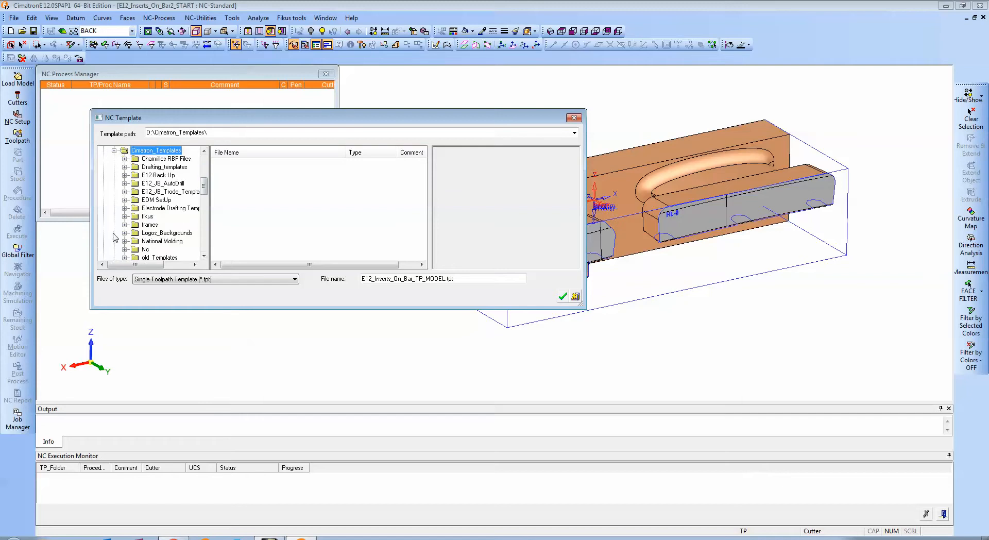
pyautogui.click(133, 248)
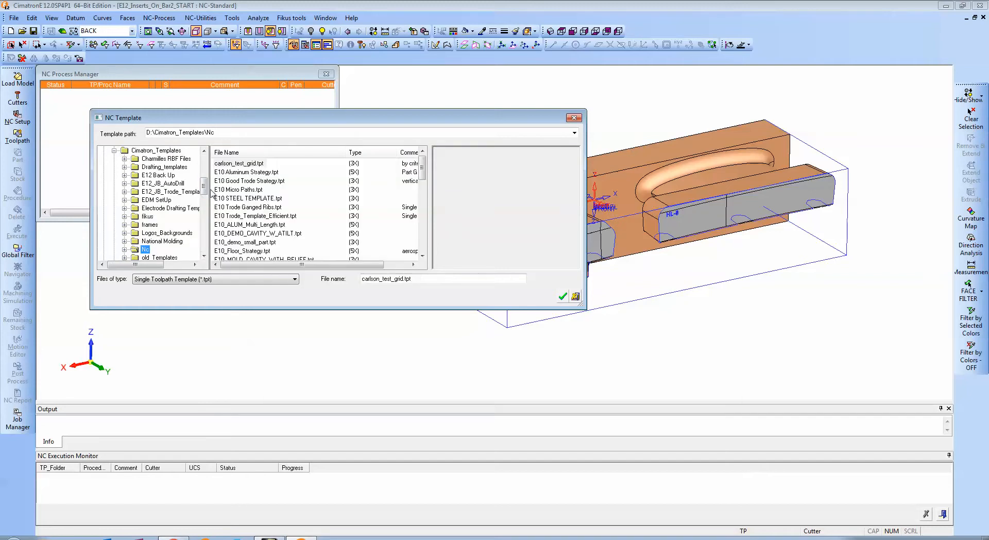
pyautogui.moveTo(205, 188); pyautogui.dragTo(204, 191)
pyautogui.click(124, 224)
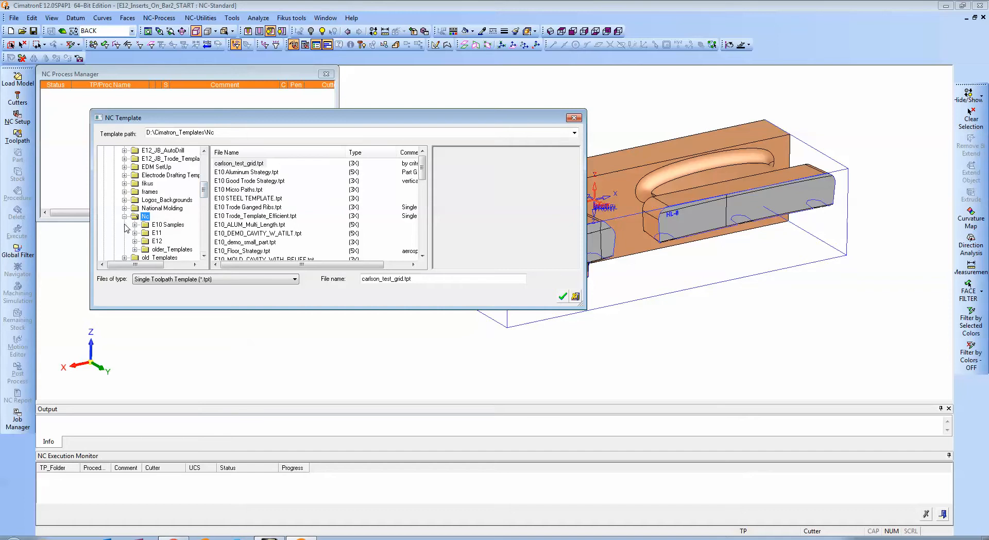
pyautogui.click(156, 241)
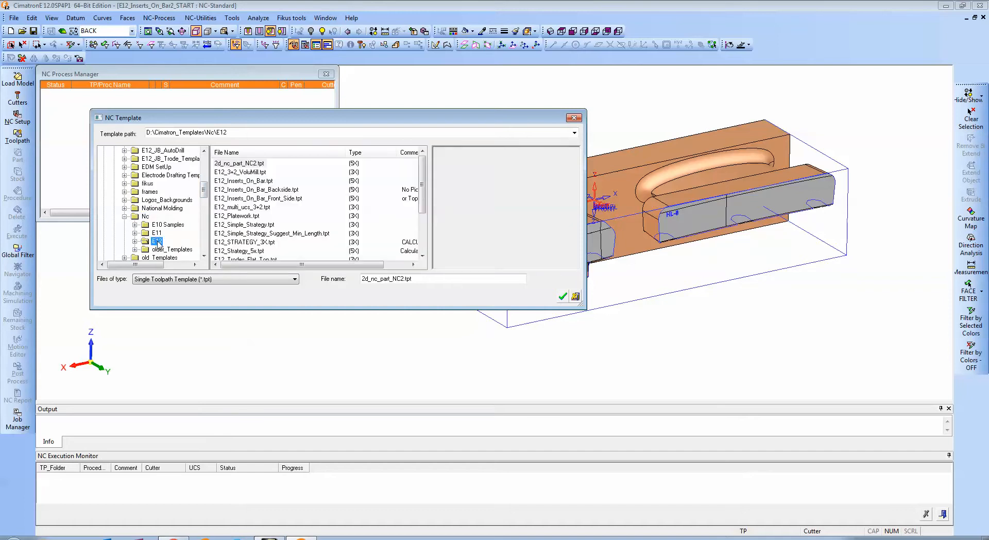
pyautogui.moveTo(424, 187)
pyautogui.mouseDown()
pyautogui.moveTo(426, 220)
pyautogui.moveTo(425, 199)
pyautogui.mouseUp()
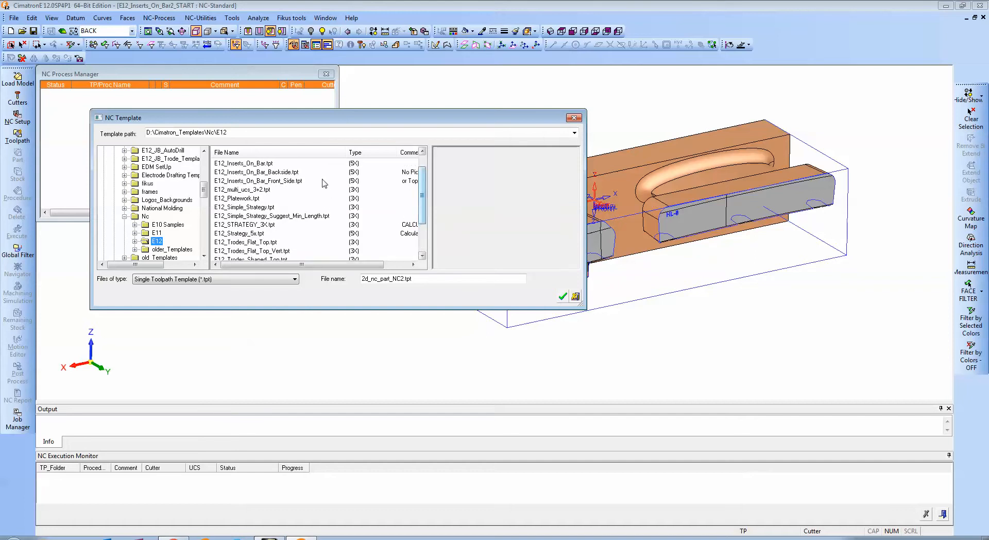
# Apply the E12_Inserts_On_Bar_Backside.tpt template and orbit to a view of the inserts.
pyautogui.click(282, 173)
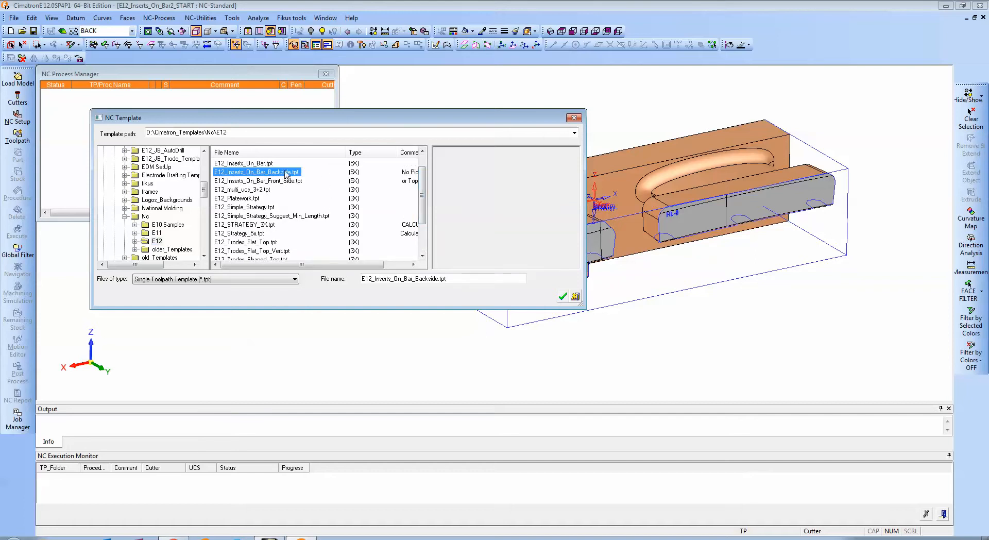
pyautogui.click(563, 296)
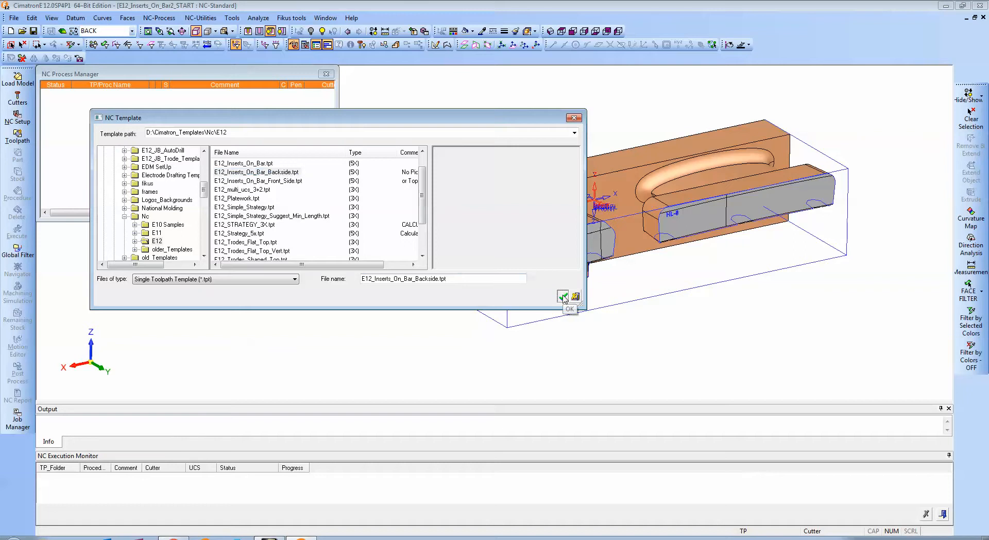
pyautogui.moveTo(386, 279)
pyautogui.mouseDown(button='middle')
pyautogui.moveTo(426, 287)
pyautogui.moveTo(383, 296)
pyautogui.mouseUp(button='middle')
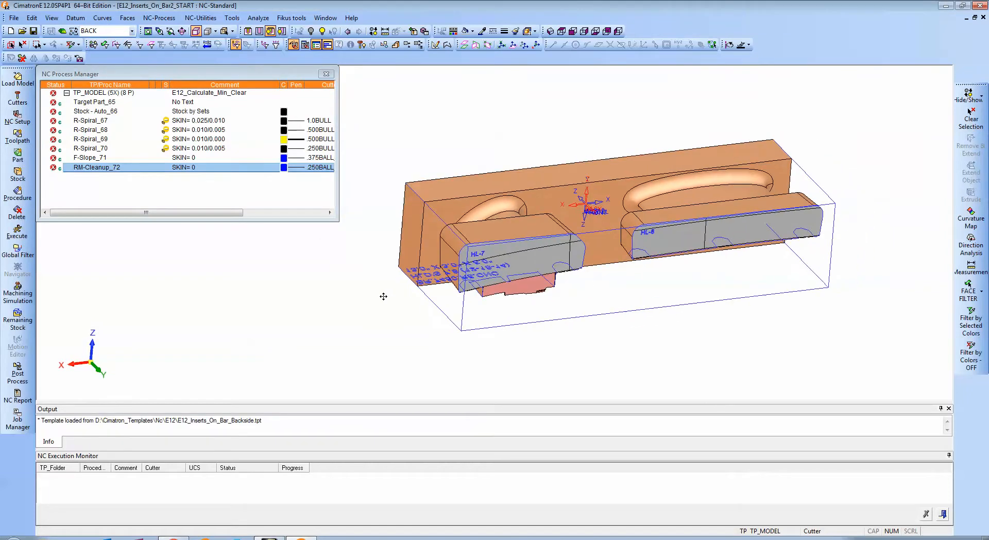
# Lower the TP_MODEL toolpath's Z clearance to 2 and use that clearance for all procedures.
pyautogui.doubleClick(92, 97)
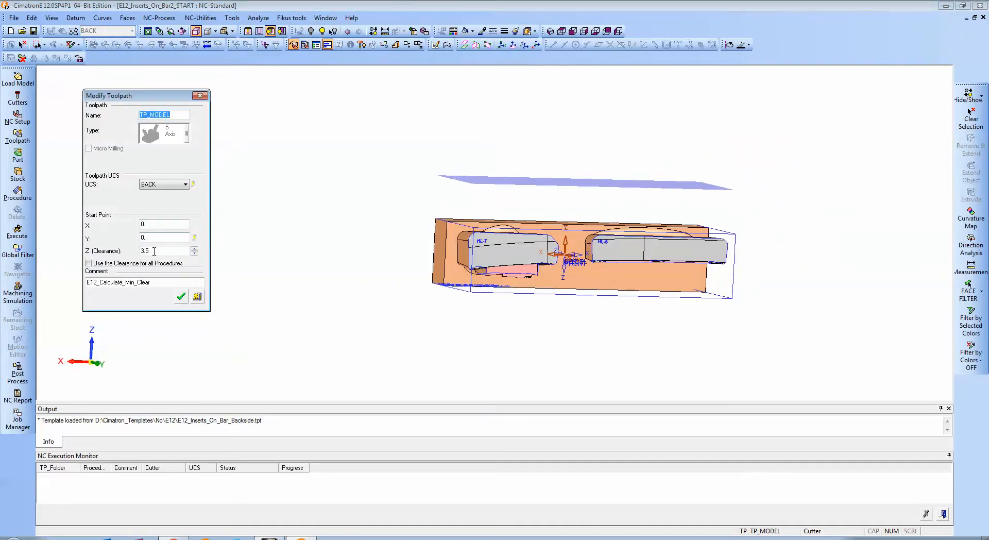
pyautogui.click(194, 254)
pyautogui.click(194, 254)
pyautogui.click(194, 254)
pyautogui.click(194, 254)
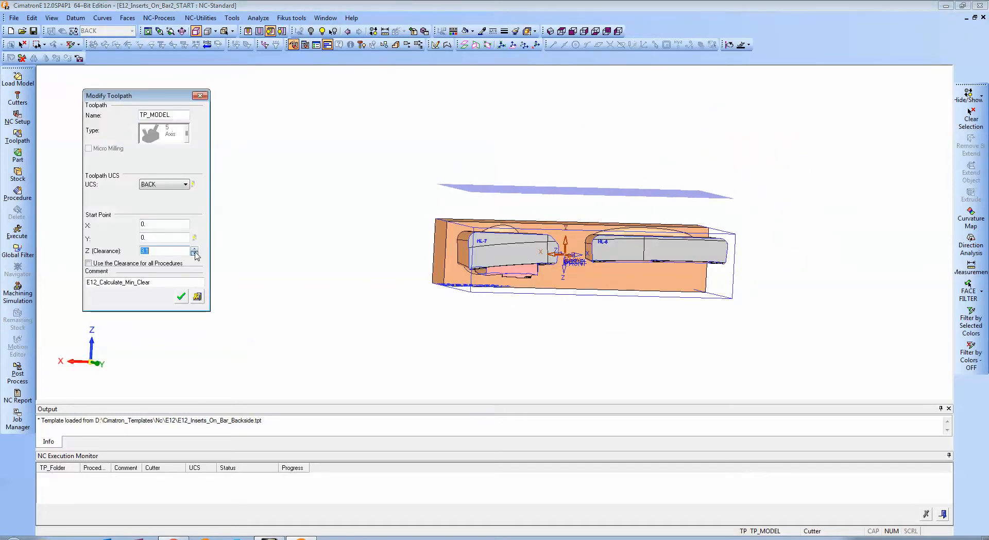
pyautogui.click(195, 254)
pyautogui.click(194, 253)
pyautogui.click(195, 253)
pyautogui.click(195, 253)
pyautogui.click(194, 253)
pyautogui.click(195, 253)
pyautogui.click(195, 254)
pyautogui.click(194, 253)
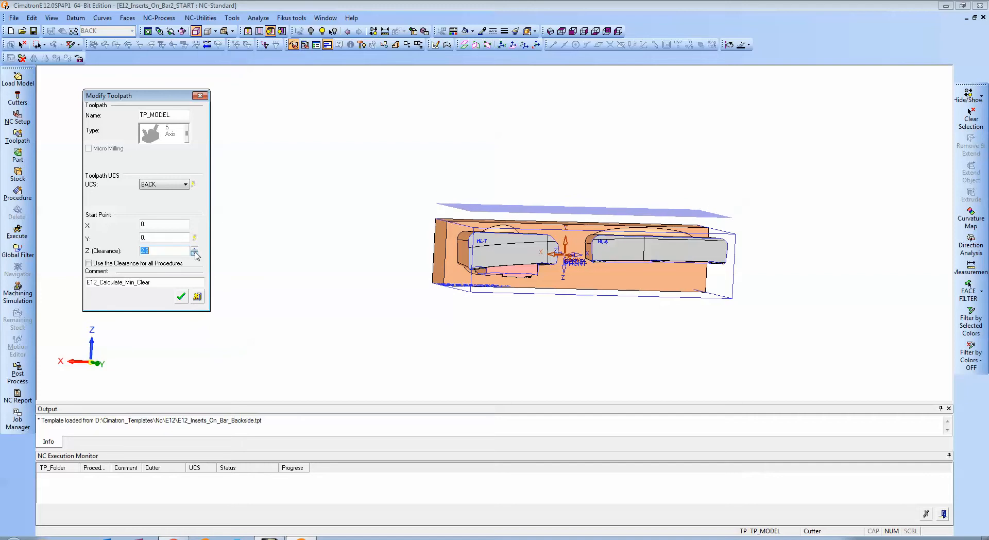
pyautogui.click(195, 253)
pyautogui.click(195, 253)
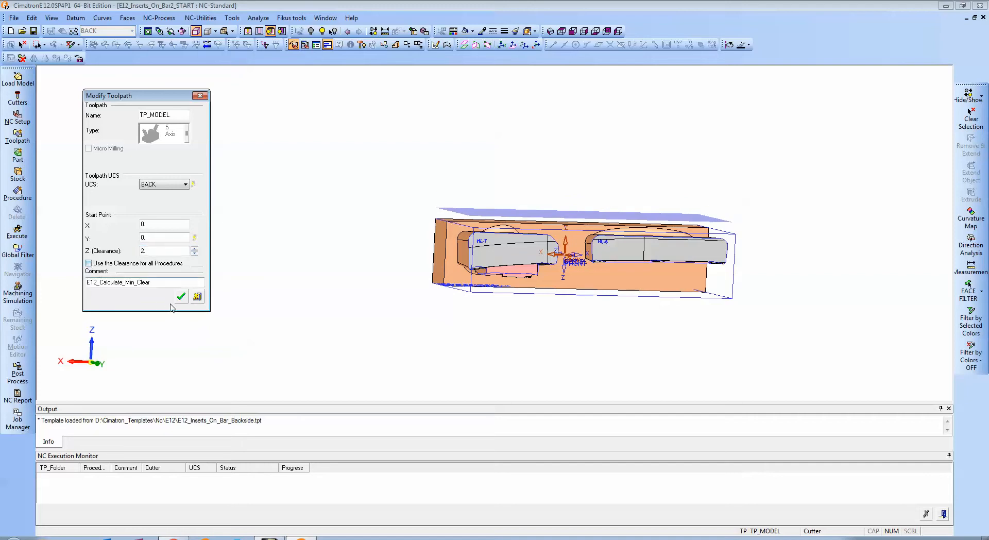
pyautogui.click(88, 264)
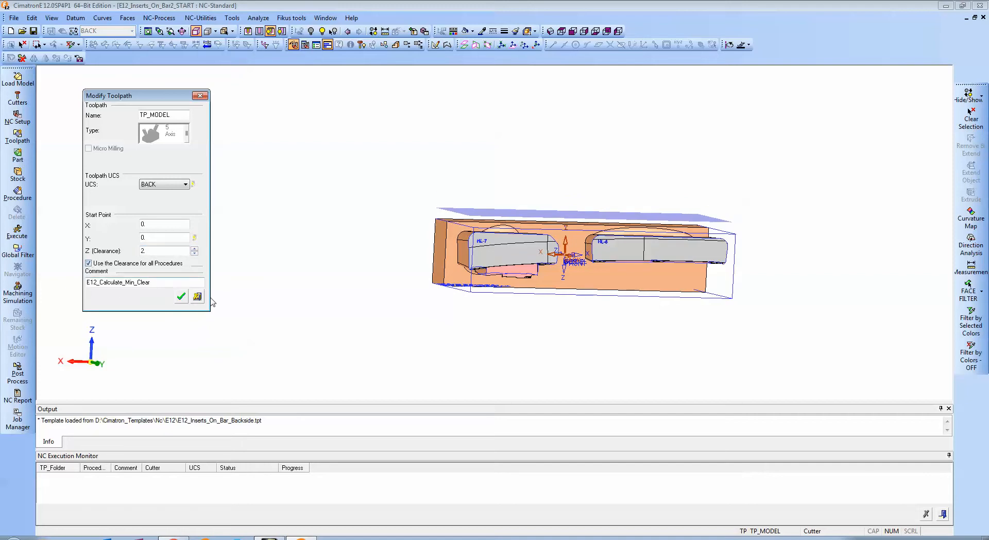
pyautogui.click(181, 296)
pyautogui.click(225, 226)
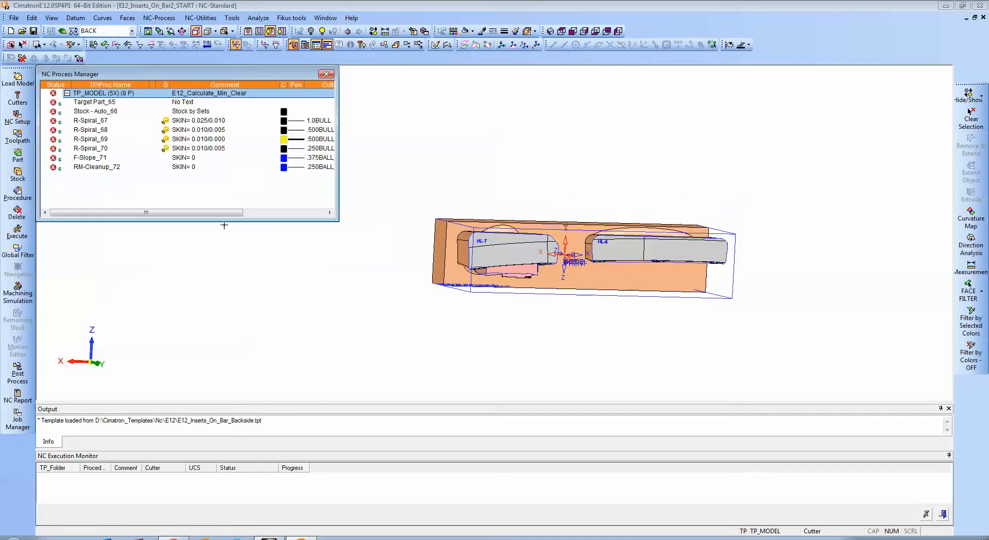
# Review the automatically picked faces of the Target part procedure and accept them.
pyautogui.doubleClick(93, 102)
pyautogui.moveTo(302, 230)
pyautogui.keyDown('ctrl'); pyautogui.mouseDown()
pyautogui.moveTo(294, 148)
pyautogui.moveTo(309, 198)
pyautogui.moveTo(281, 166)
pyautogui.moveTo(290, 217)
pyautogui.mouseUp(); pyautogui.keyUp('ctrl')
pyautogui.keyDown('ctrl'); pyautogui.moveTo(290, 217); pyautogui.dragTo(293, 162, button='right'); pyautogui.keyUp('ctrl')
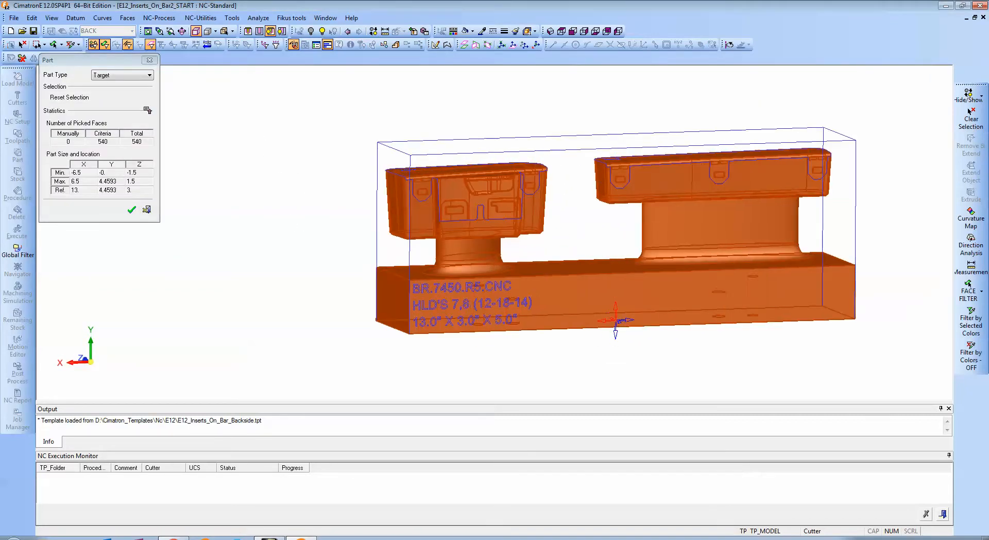
pyautogui.keyDown('ctrl'); pyautogui.moveTo(293, 162); pyautogui.dragTo(258, 169, button='middle'); pyautogui.keyUp('ctrl')
pyautogui.click(131, 209)
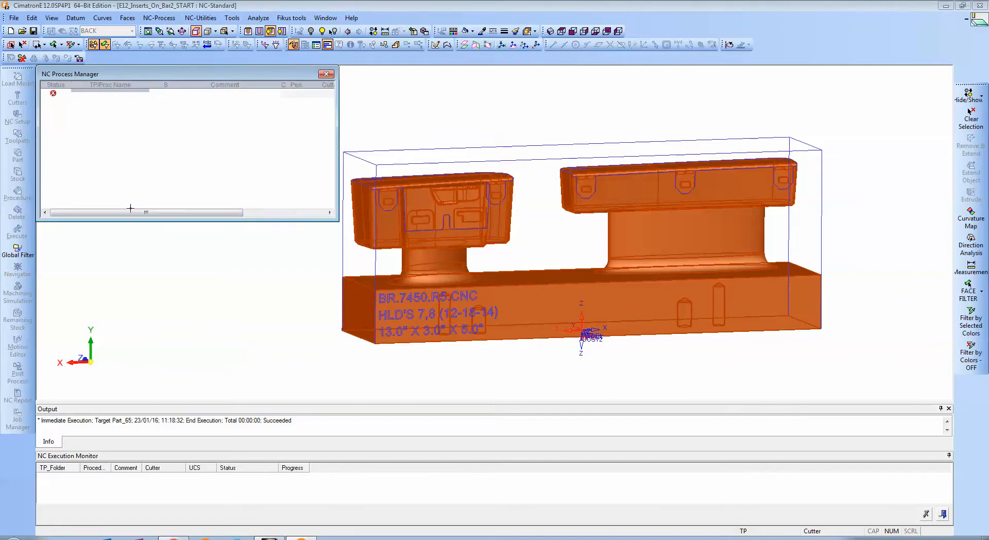
# Extend the automatic bounding box stock to the full blank size by picking the outline above the inserts.
pyautogui.doubleClick(84, 111)
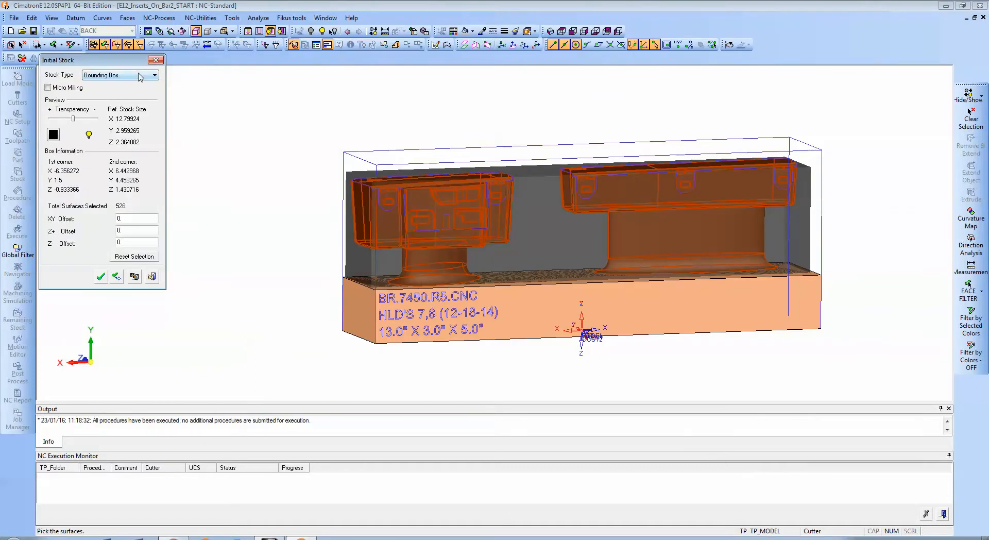
pyautogui.keyDown('ctrl'); pyautogui.moveTo(284, 163); pyautogui.dragTo(327, 190); pyautogui.keyUp('ctrl')
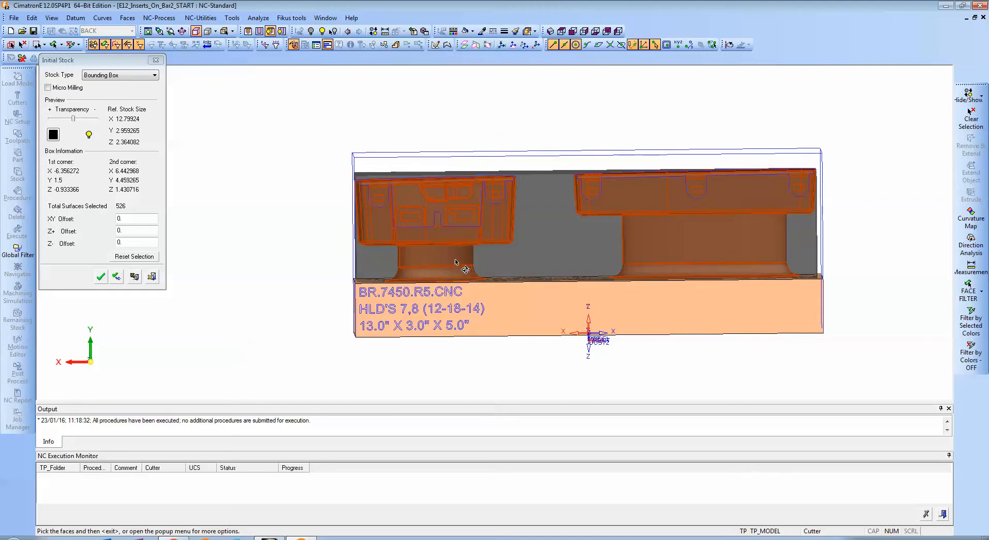
pyautogui.keyDown('ctrl'); pyautogui.moveTo(526, 250); pyautogui.dragTo(482, 252, button='middle'); pyautogui.keyUp('ctrl')
pyautogui.keyDown('ctrl'); pyautogui.moveTo(482, 252); pyautogui.dragTo(504, 247); pyautogui.keyUp('ctrl')
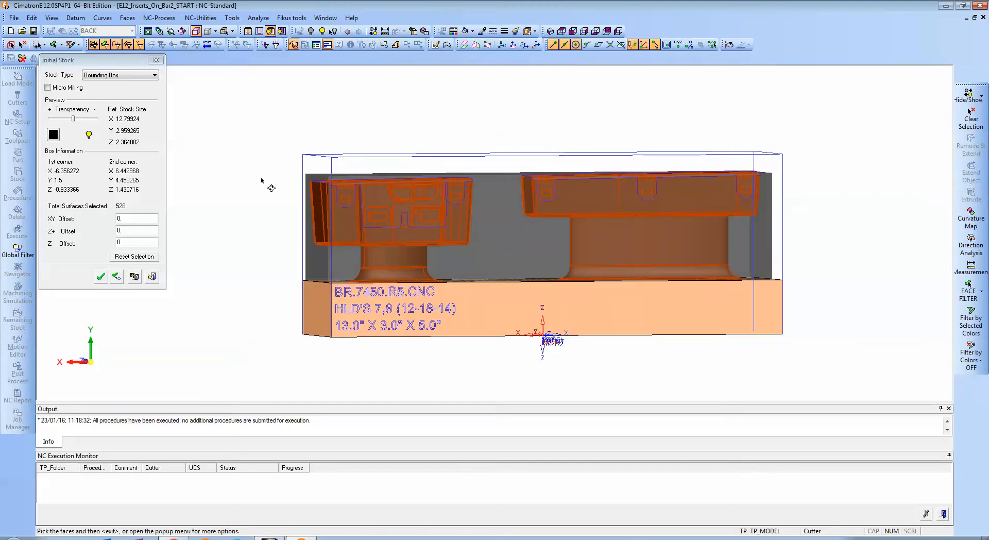
pyautogui.click(354, 155)
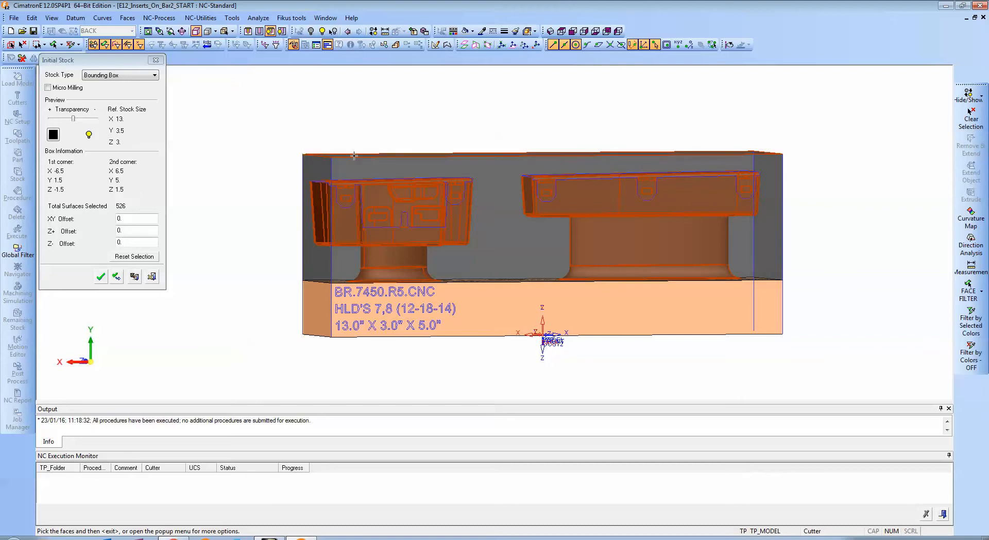
pyautogui.moveTo(373, 150)
pyautogui.keyDown('ctrl'); pyautogui.mouseDown()
pyautogui.moveTo(367, 120)
pyautogui.moveTo(358, 126)
pyautogui.moveTo(382, 126)
pyautogui.moveTo(360, 132)
pyautogui.moveTo(386, 137)
pyautogui.mouseUp(); pyautogui.keyUp('ctrl')
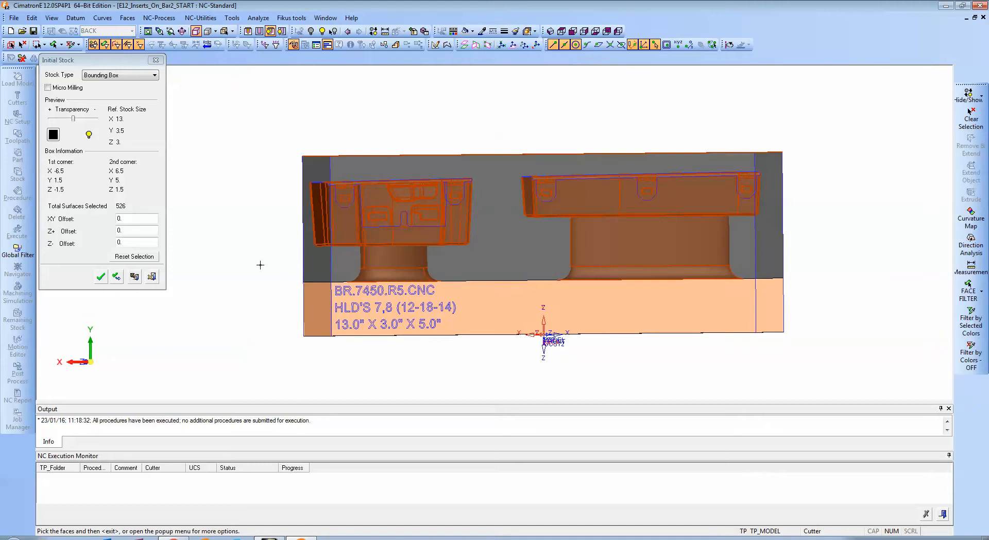
# Inspect the stock preview around the bar's base and engraved face, and accept the initial stock.
pyautogui.scroll(10, 269, 283)
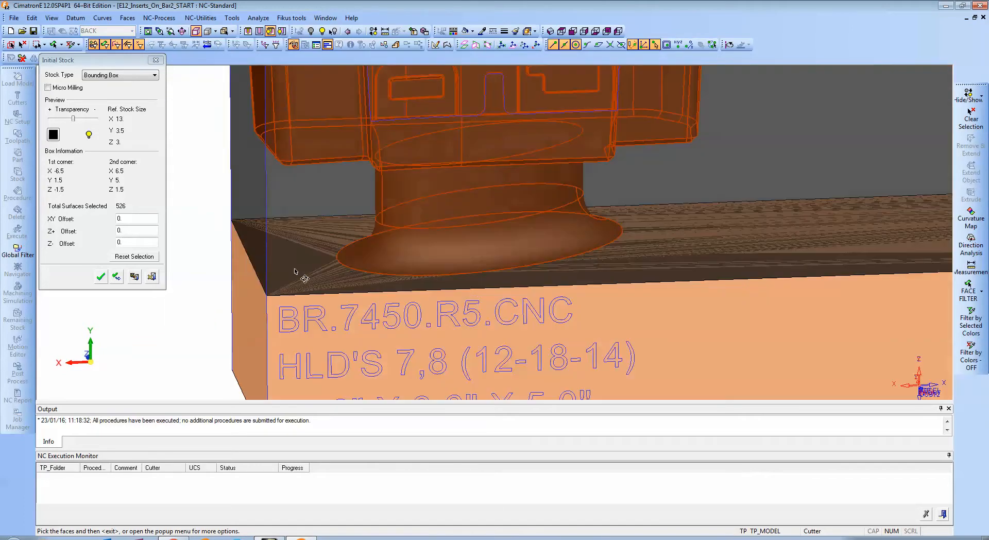
pyautogui.scroll(-3, 289, 308)
pyautogui.keyDown('ctrl'); pyautogui.moveTo(289, 308); pyautogui.dragTo(368, 222, button='middle'); pyautogui.keyUp('ctrl')
pyautogui.keyDown('ctrl'); pyautogui.moveTo(350, 278); pyautogui.dragTo(339, 240); pyautogui.keyUp('ctrl')
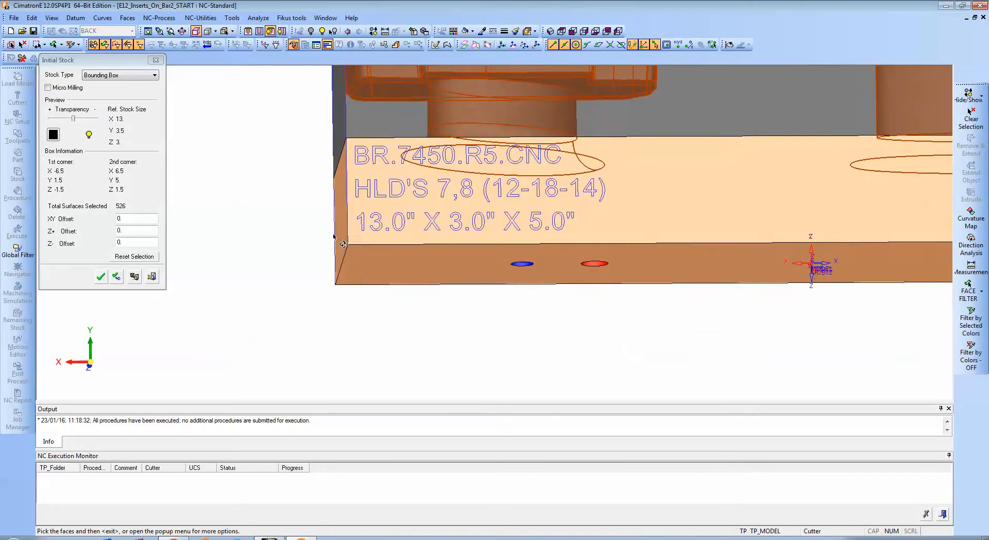
pyautogui.keyDown('ctrl'); pyautogui.moveTo(391, 198); pyautogui.dragTo(434, 208); pyautogui.keyUp('ctrl')
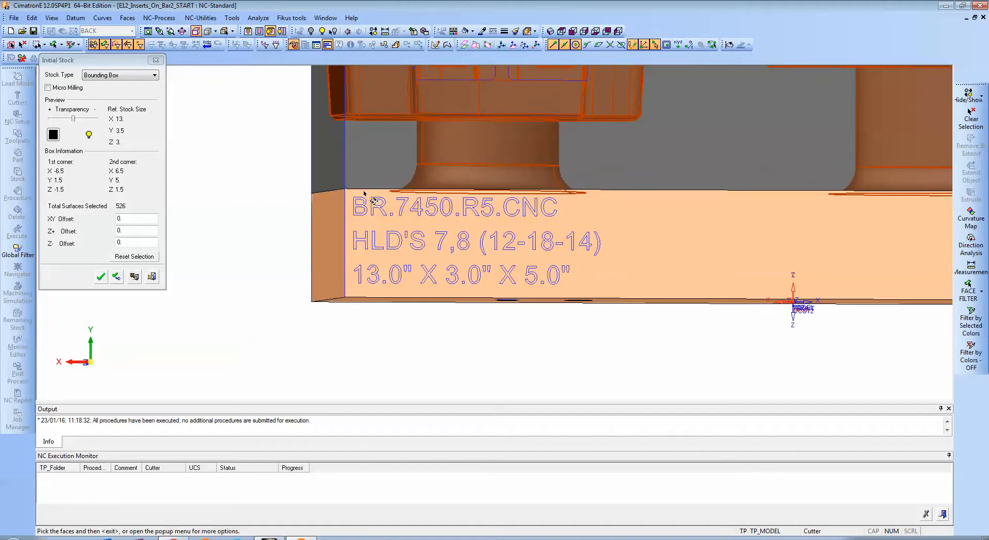
pyautogui.scroll(-3, 374, 201)
pyautogui.keyDown('ctrl'); pyautogui.moveTo(374, 201); pyautogui.dragTo(320, 259, button='middle'); pyautogui.keyUp('ctrl')
pyautogui.scroll(-3, 320, 259)
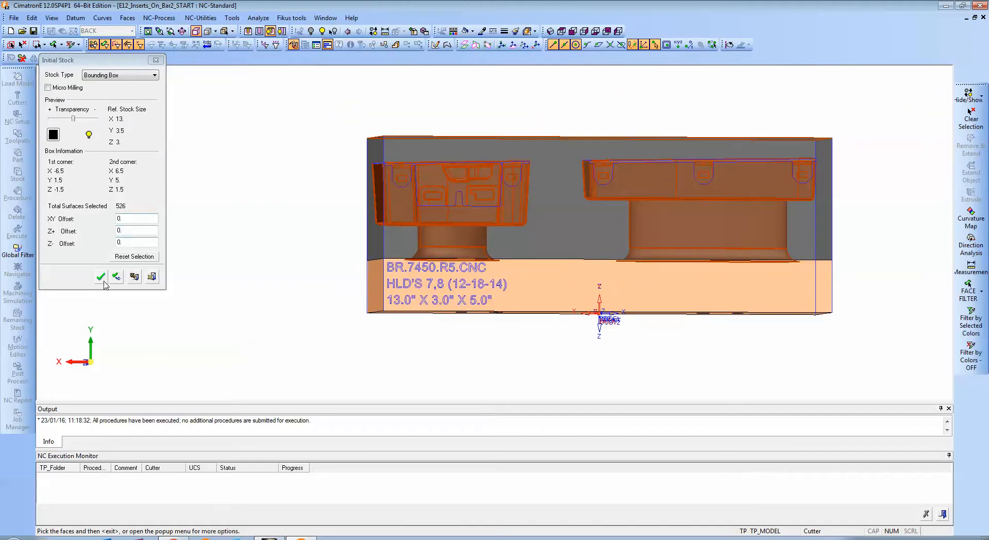
pyautogui.click(100, 276)
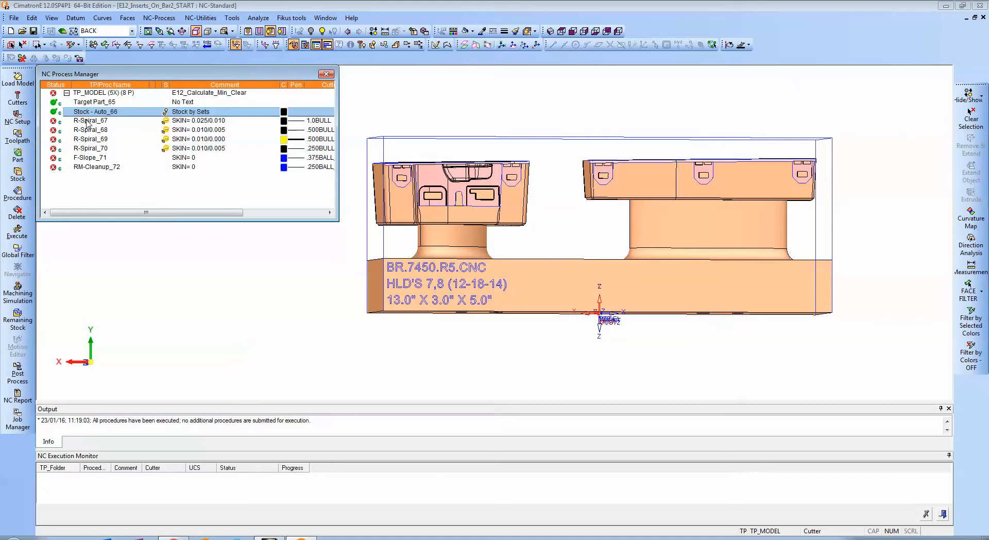
# Execute all six milling procedures from R-Spiral_67 through RM-Cleanup_72.
pyautogui.click(88, 122)
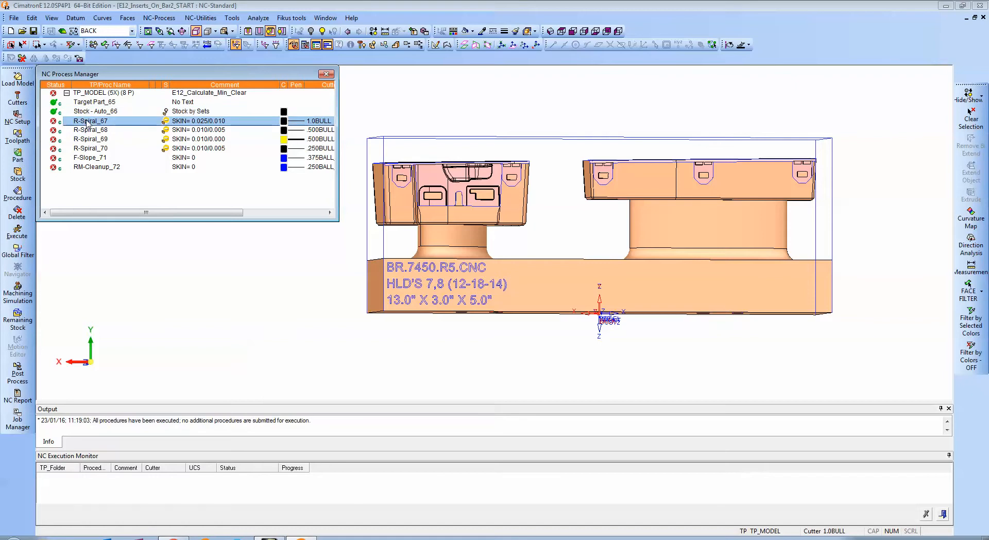
pyautogui.keyDown('shift'); pyautogui.click(94, 168); pyautogui.keyUp('shift')
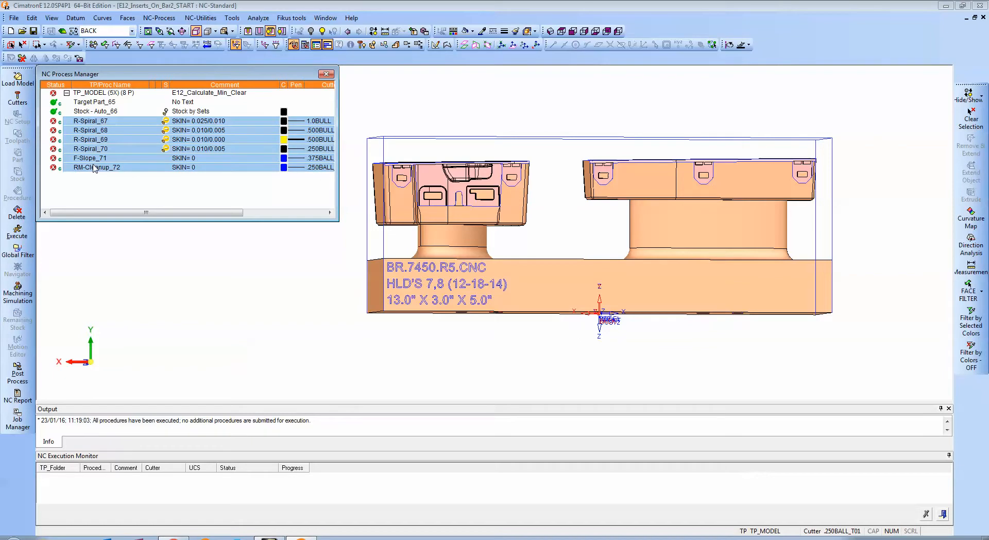
pyautogui.rightClick(94, 168)
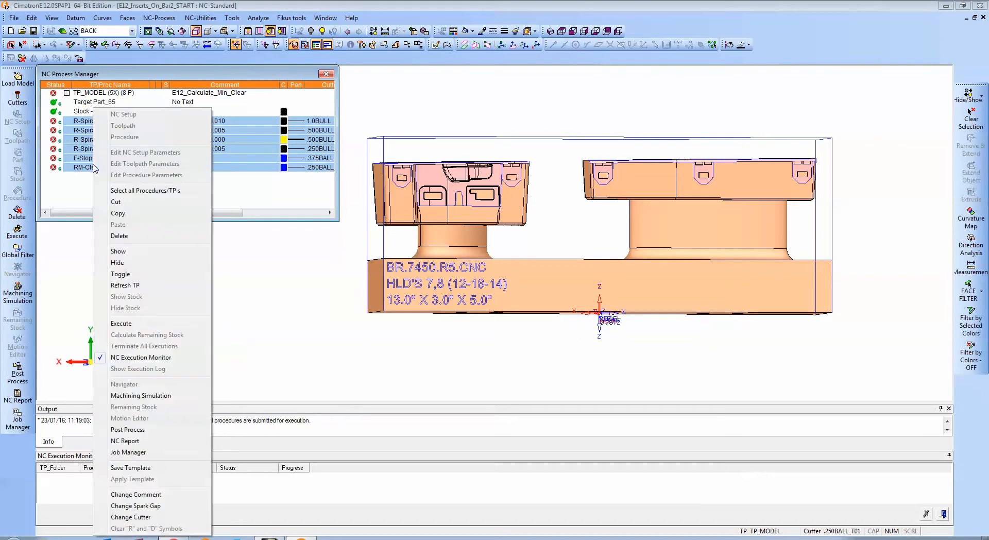
pyautogui.click(144, 325)
pyautogui.click(203, 181)
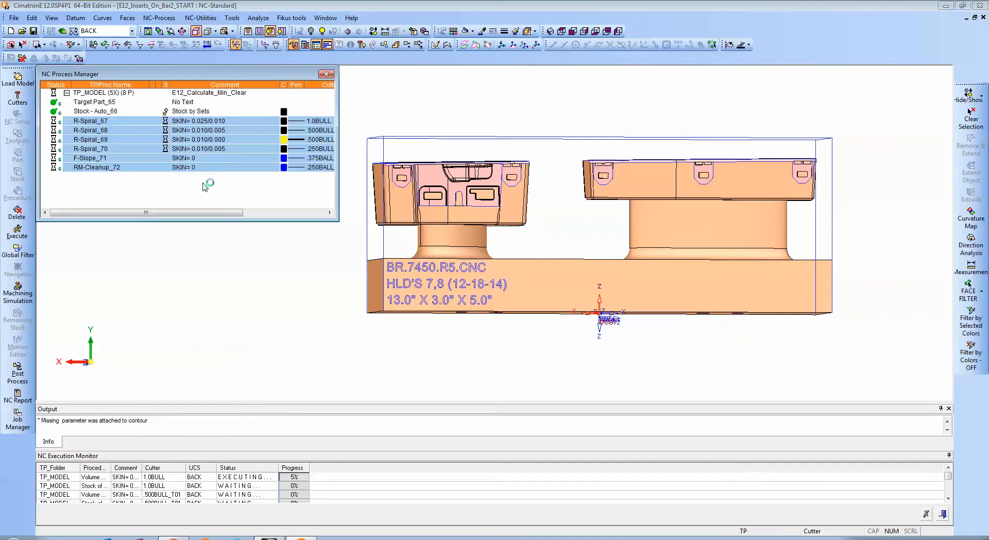
# Make FRONT the active UCS and orbit the model to show the opposite side of the bar.
pyautogui.rightClick(118, 188)
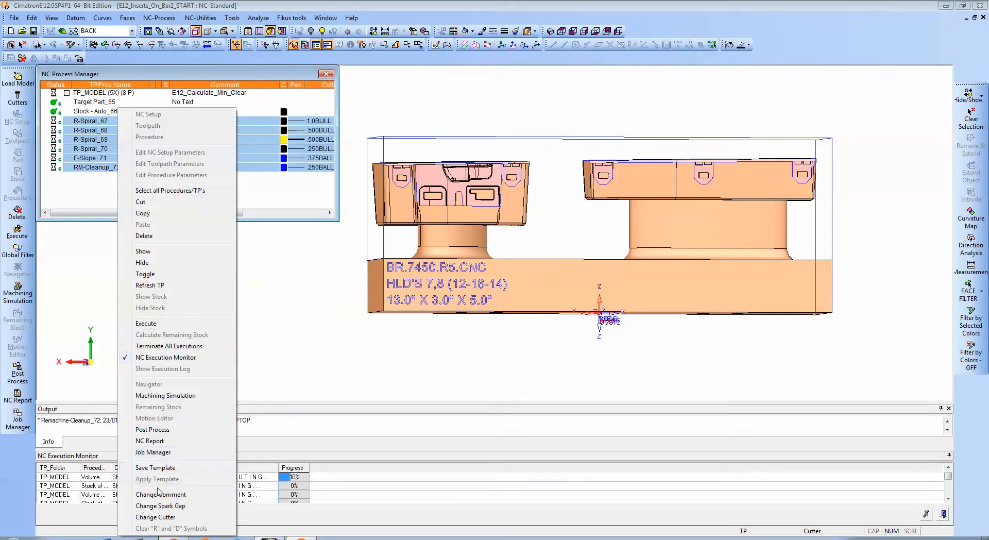
pyautogui.click(314, 294)
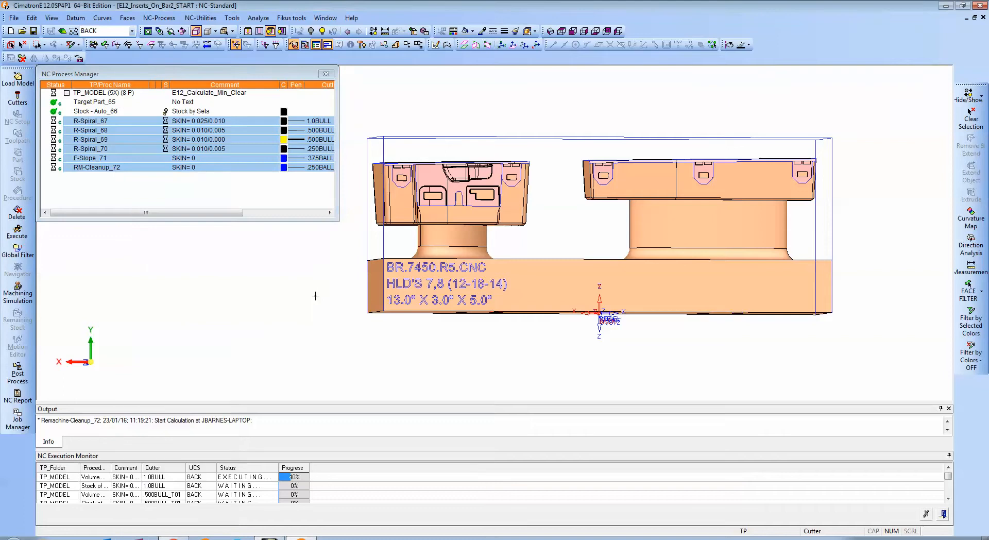
pyautogui.click(132, 31)
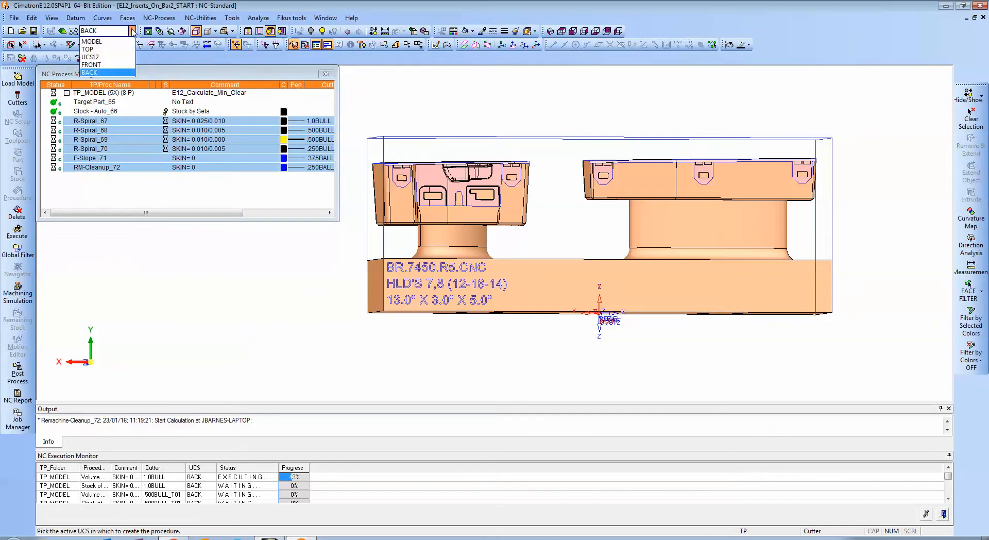
pyautogui.click(96, 65)
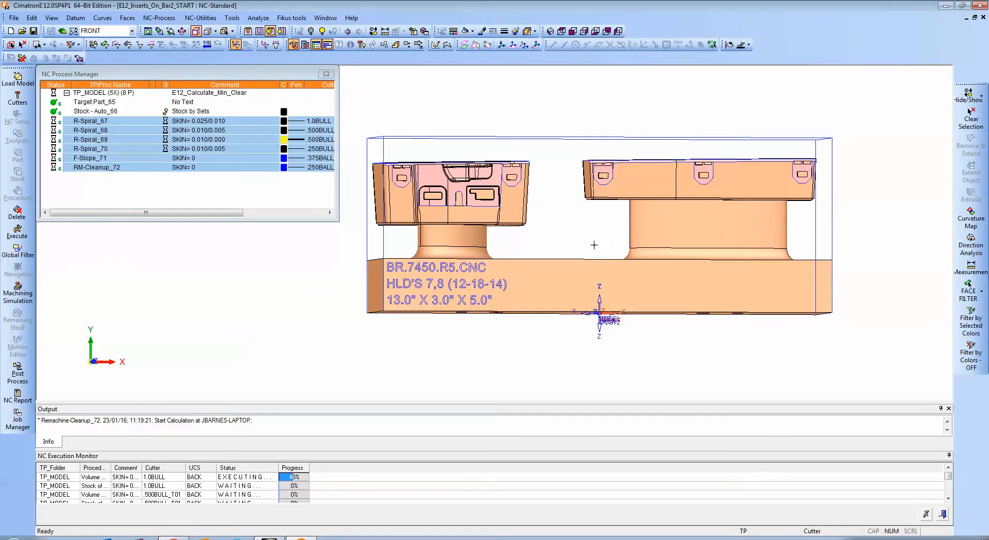
pyautogui.moveTo(594, 245); pyautogui.dragTo(668, 212, button='middle')
# Apply the single toolpath template E12_Inserts_On_Bar_Front_Side.tpt from the E12 folder after the collapsed TP_MODEL toolpath.
pyautogui.rightClick(105, 200)
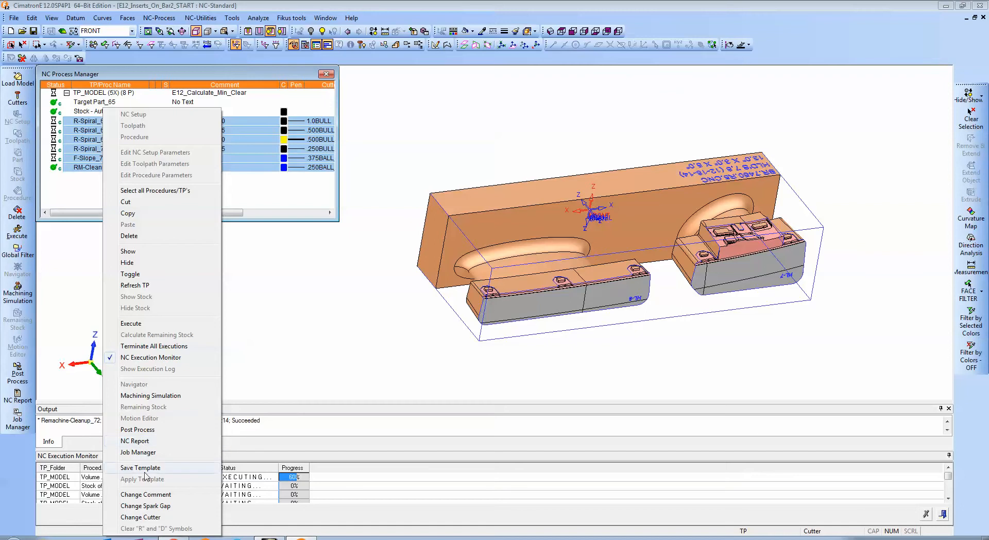
pyautogui.click(265, 191)
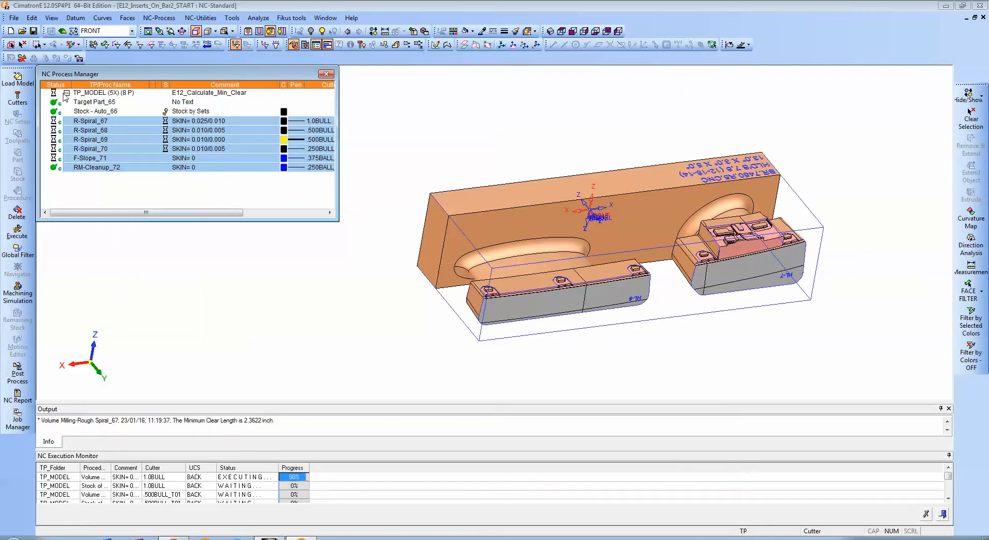
pyautogui.click(67, 93)
pyautogui.rightClick(95, 126)
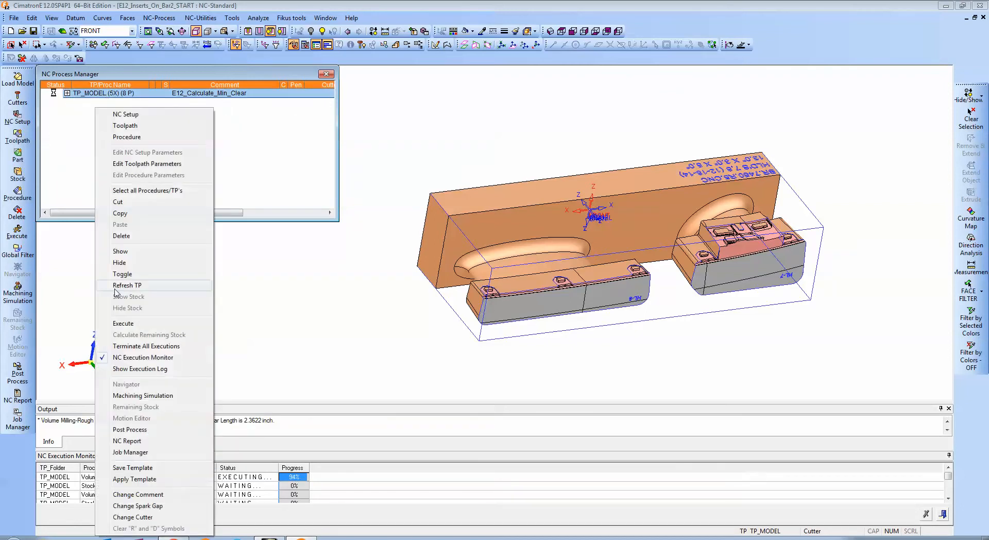
pyautogui.click(122, 479)
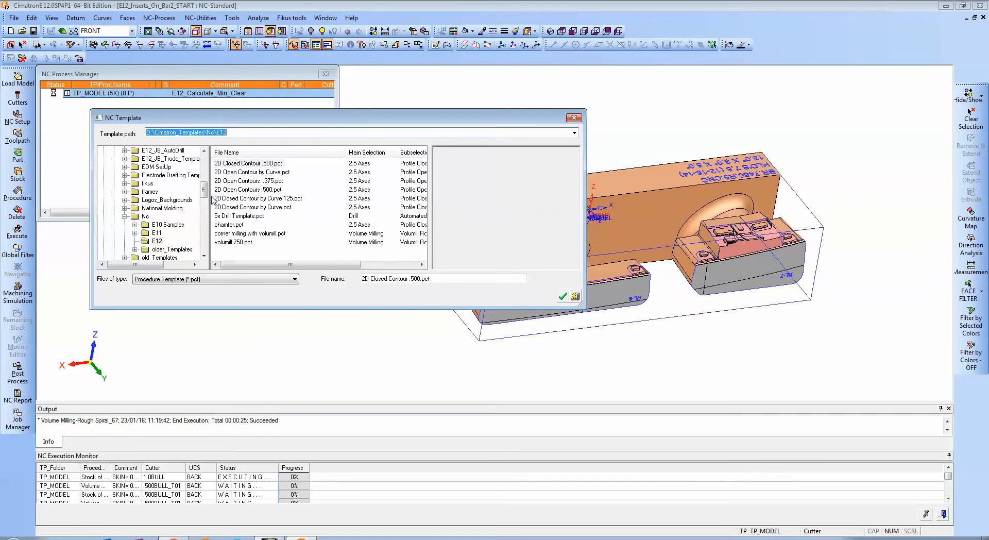
pyautogui.click(219, 279)
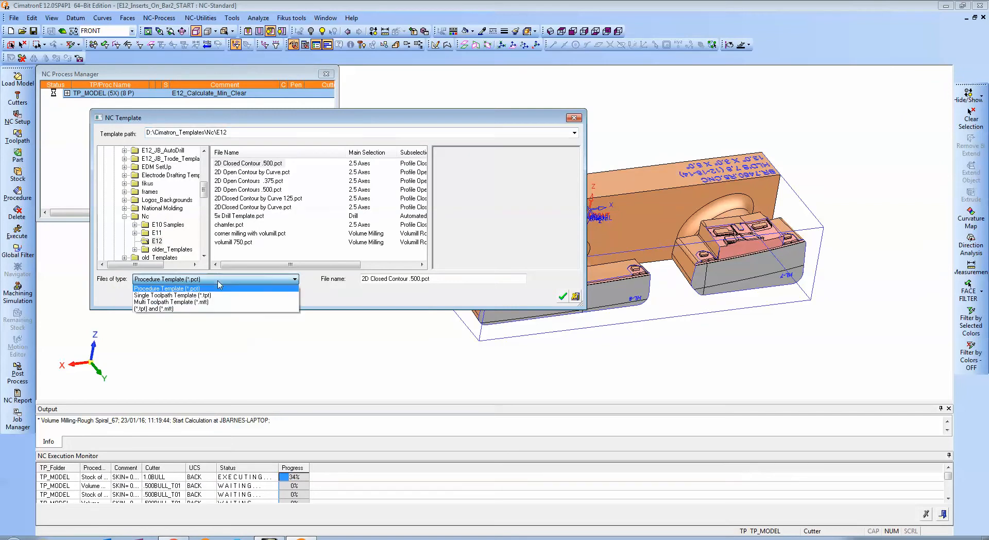
pyautogui.click(183, 296)
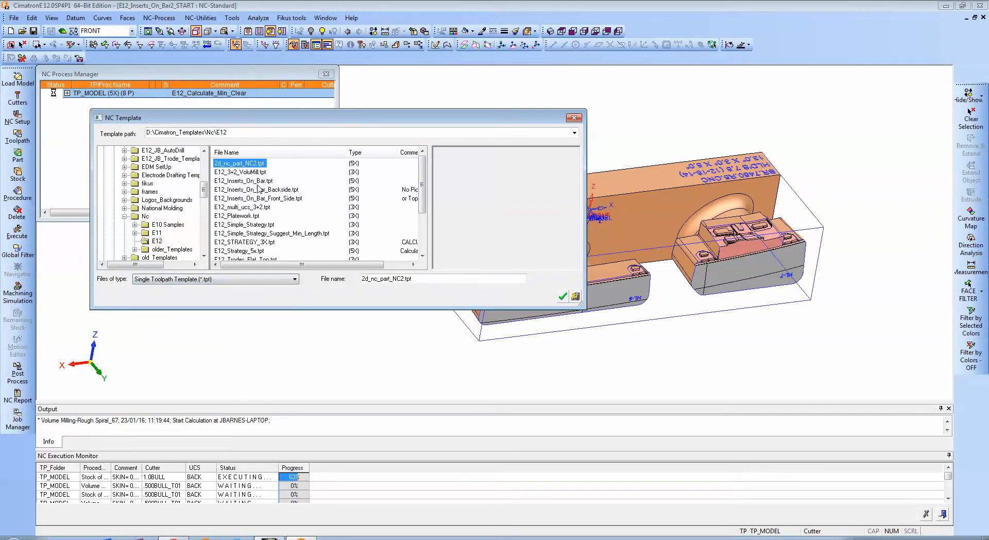
pyautogui.click(241, 198)
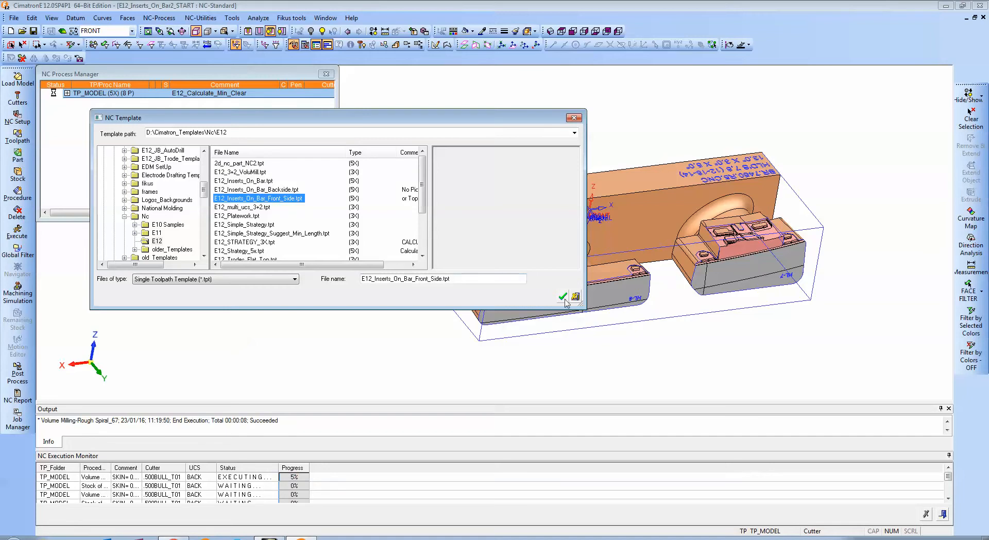
pyautogui.click(562, 296)
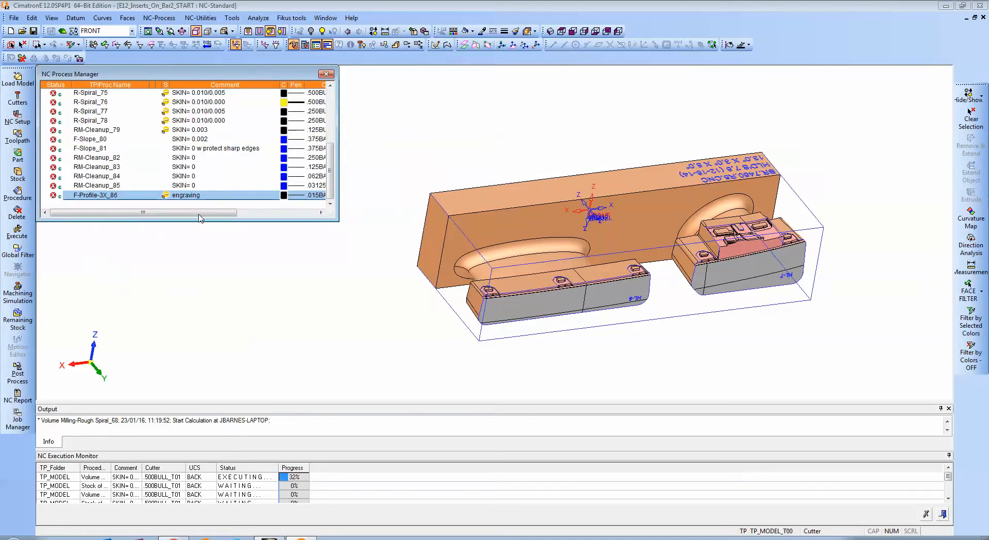
# Check the cutters and UCS of the new front-side procedures, and execute the whole TP_MODEL_T00 toolpath.
pyautogui.moveTo(206, 212); pyautogui.dragTo(286, 213)
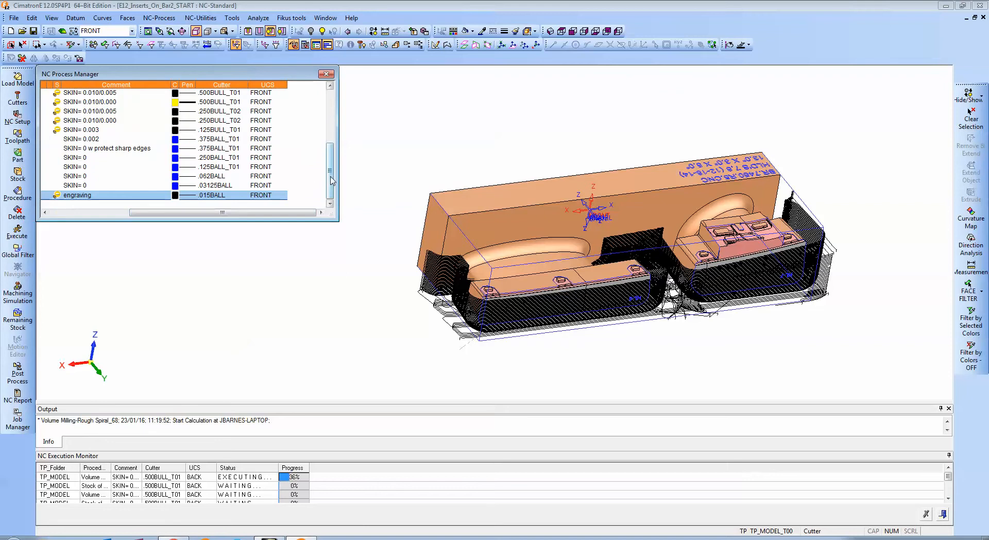
pyautogui.moveTo(331, 176); pyautogui.dragTo(179, 218)
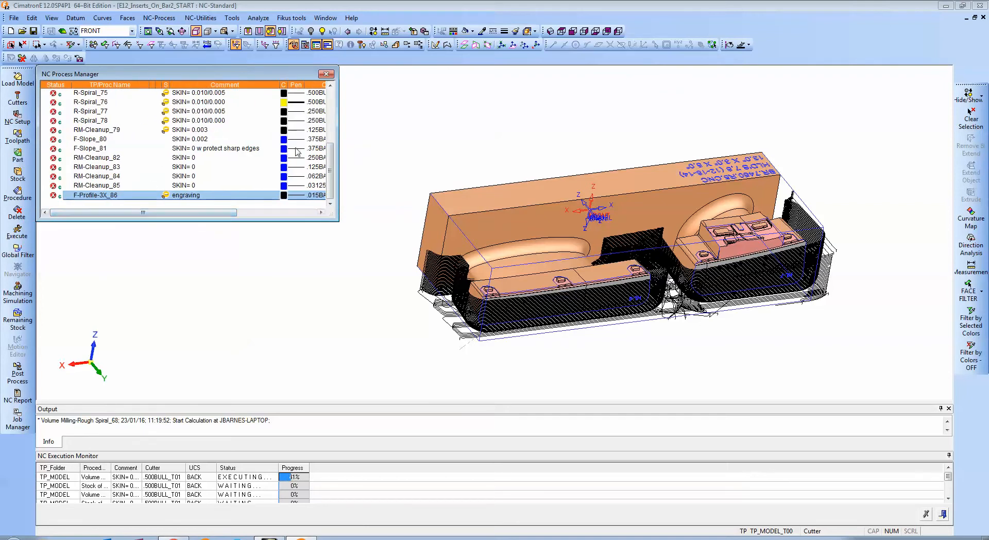
pyautogui.moveTo(330, 170); pyautogui.dragTo(330, 138)
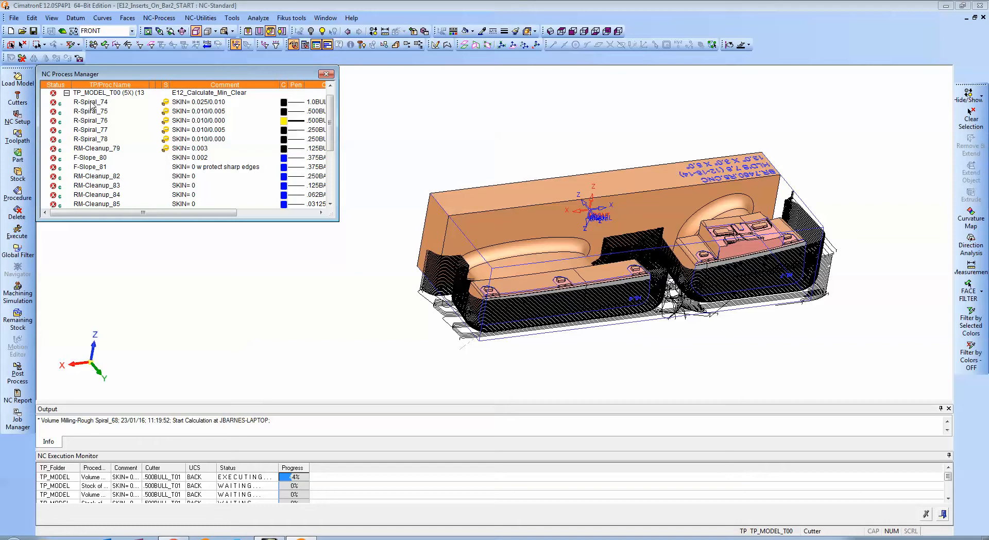
pyautogui.click(93, 94)
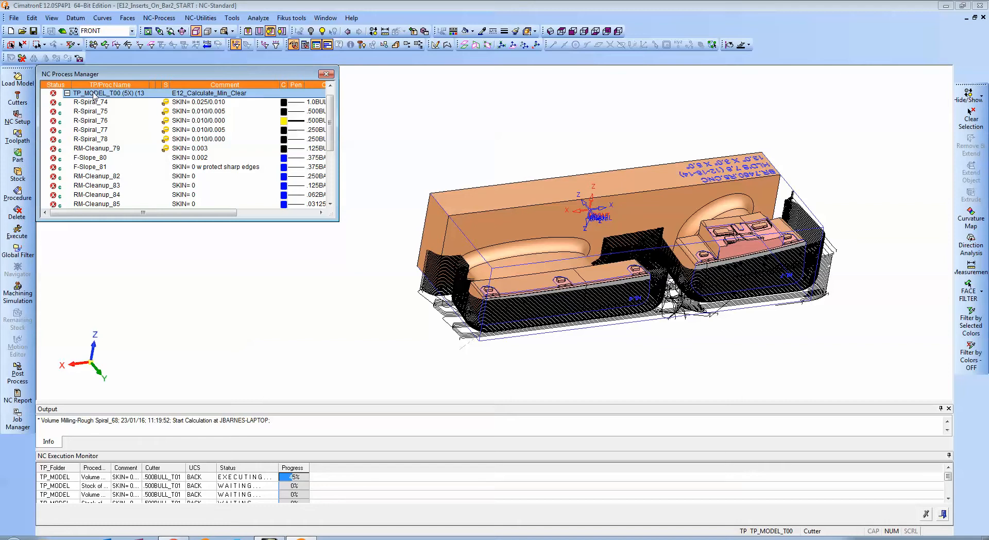
pyautogui.rightClick(93, 95)
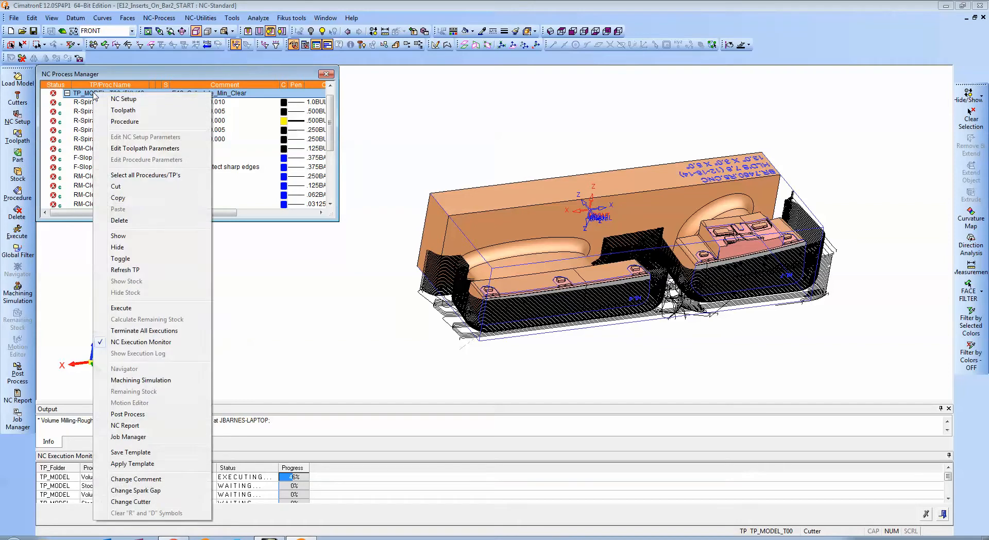
pyautogui.click(131, 308)
pyautogui.click(202, 180)
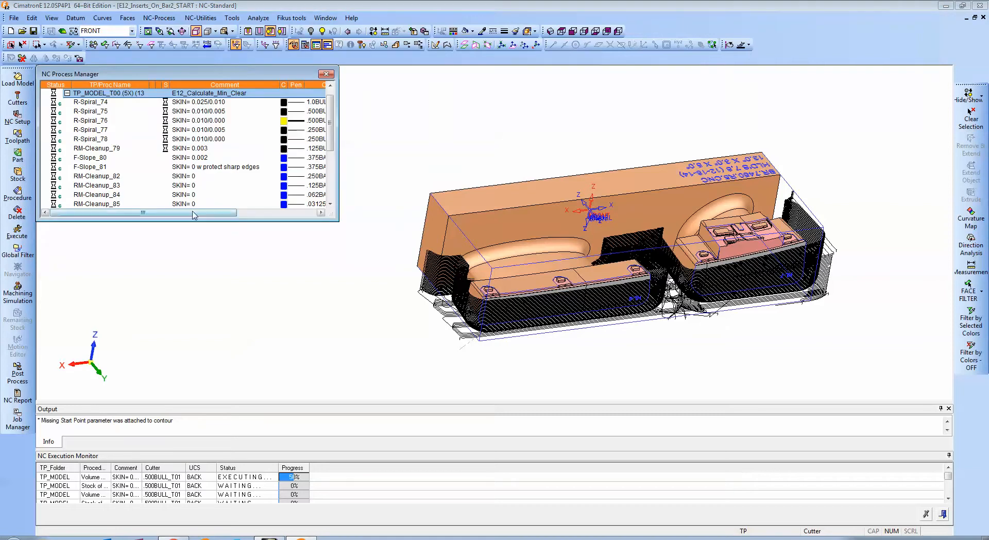
# List the procedures of both toolpaths in an enlarged NC Process Manager, and inspect the R-Spiral_67 roughing motions around the inserts.
pyautogui.moveTo(338, 221); pyautogui.dragTo(431, 353)
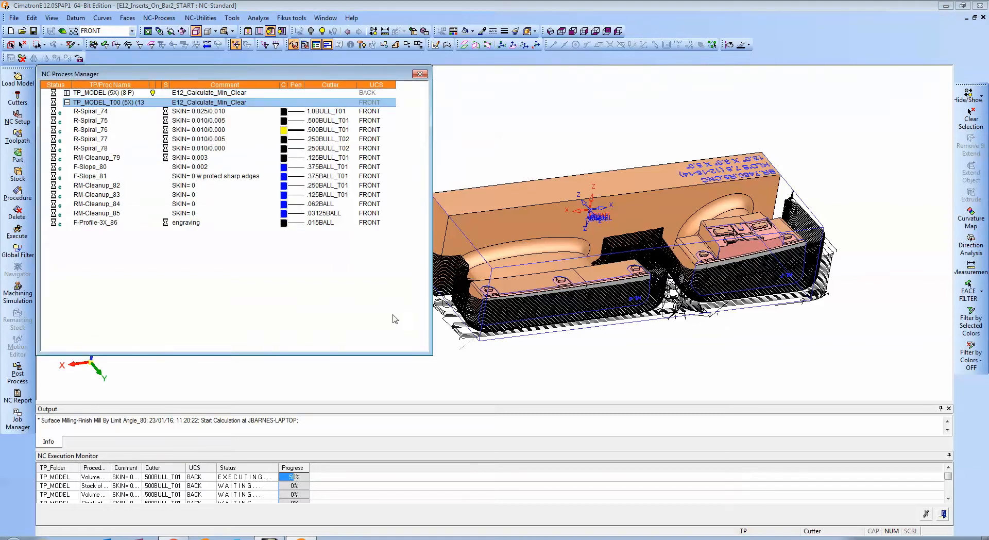
pyautogui.click(66, 93)
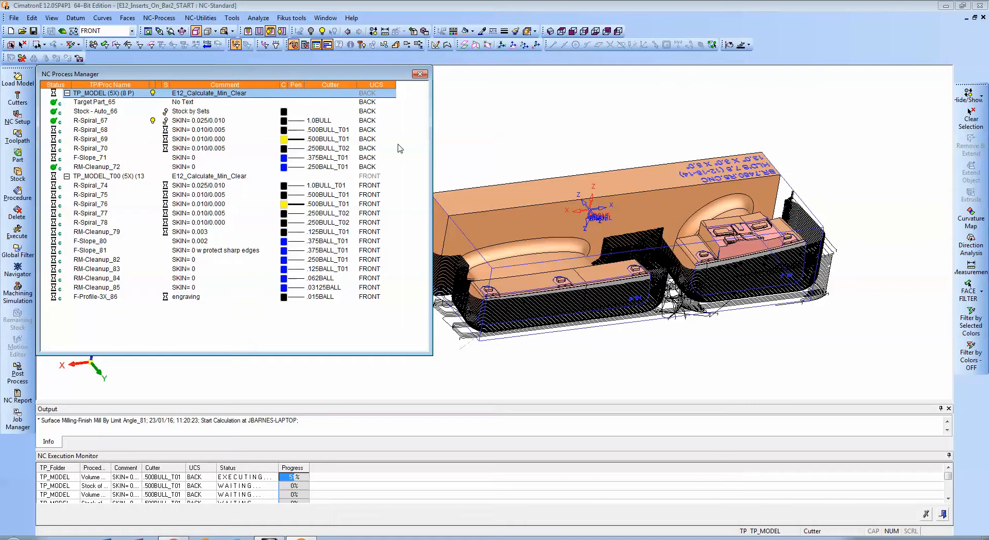
pyautogui.keyDown('ctrl'); pyautogui.moveTo(608, 156); pyautogui.dragTo(579, 160, button='right'); pyautogui.keyUp('ctrl')
pyautogui.keyDown('ctrl'); pyautogui.moveTo(476, 156); pyautogui.dragTo(544, 166, button='middle'); pyautogui.keyUp('ctrl')
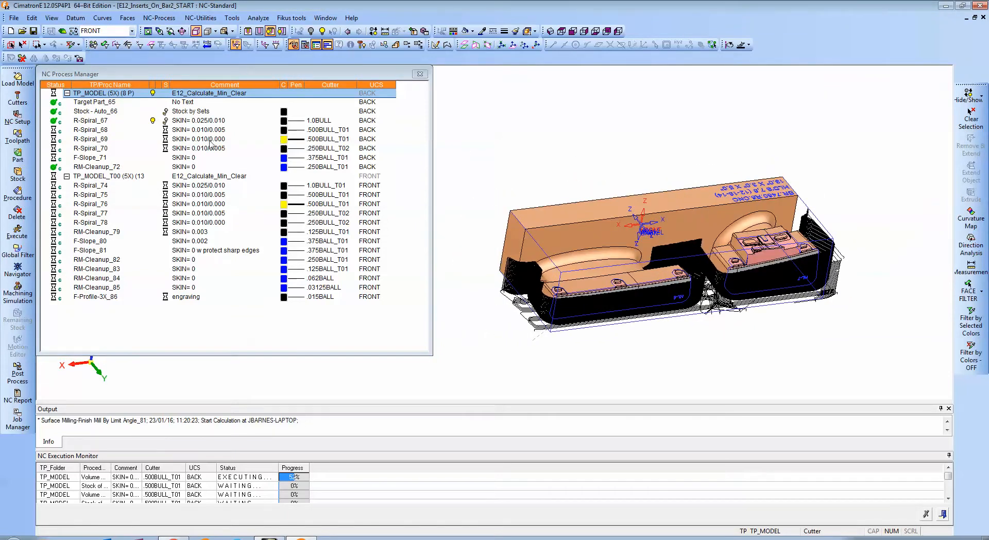
pyautogui.keyDown('ctrl'); pyautogui.moveTo(490, 127); pyautogui.dragTo(626, 161); pyautogui.keyUp('ctrl')
pyautogui.keyDown('ctrl'); pyautogui.moveTo(744, 141); pyautogui.dragTo(628, 199, button='middle'); pyautogui.keyUp('ctrl')
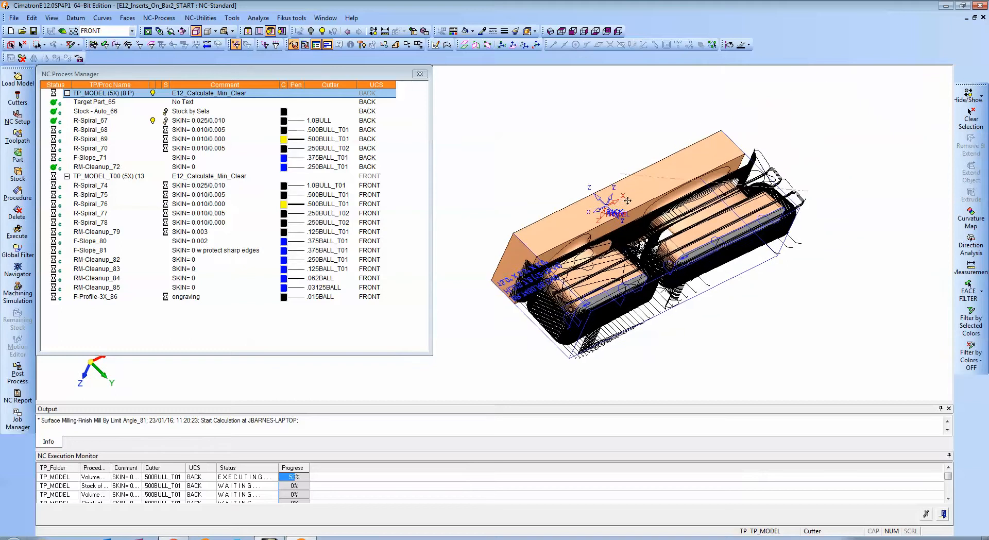
pyautogui.keyDown('ctrl'); pyautogui.moveTo(629, 199); pyautogui.dragTo(617, 190); pyautogui.keyUp('ctrl')
pyautogui.keyDown('ctrl'); pyautogui.moveTo(676, 258); pyautogui.dragTo(671, 235, button='right'); pyautogui.keyUp('ctrl')
pyautogui.keyDown('ctrl'); pyautogui.moveTo(670, 235); pyautogui.dragTo(658, 169); pyautogui.keyUp('ctrl')
pyautogui.keyDown('ctrl'); pyautogui.moveTo(658, 168); pyautogui.dragTo(676, 168, button='middle'); pyautogui.keyUp('ctrl')
pyautogui.keyDown('ctrl'); pyautogui.moveTo(677, 167); pyautogui.dragTo(660, 191); pyautogui.keyUp('ctrl')
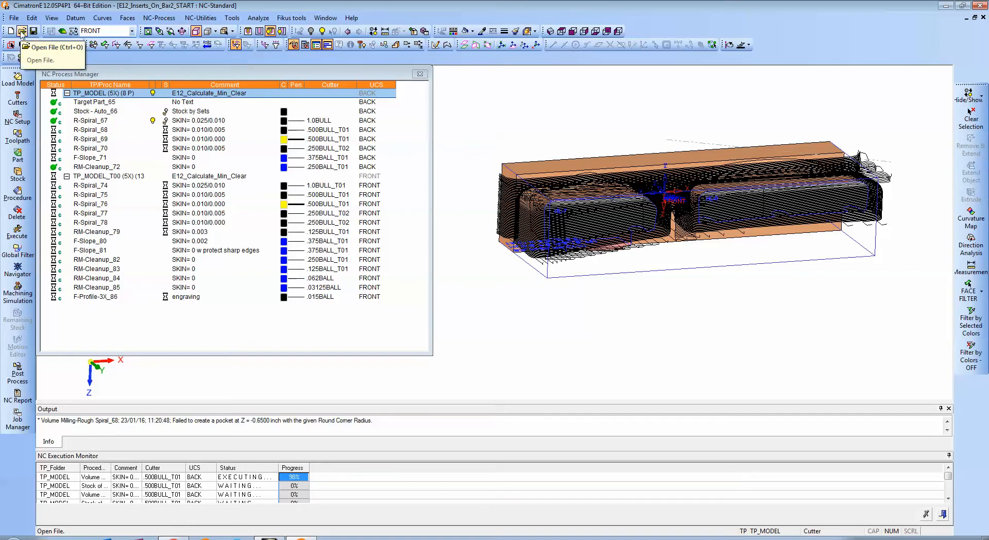
# Open E12_Inserts_On_Bar2_FINISHED.elt from the Start2 folder, and expand its TP_MODEL and TP_MODEL_T00 toolpaths.
pyautogui.click(22, 32)
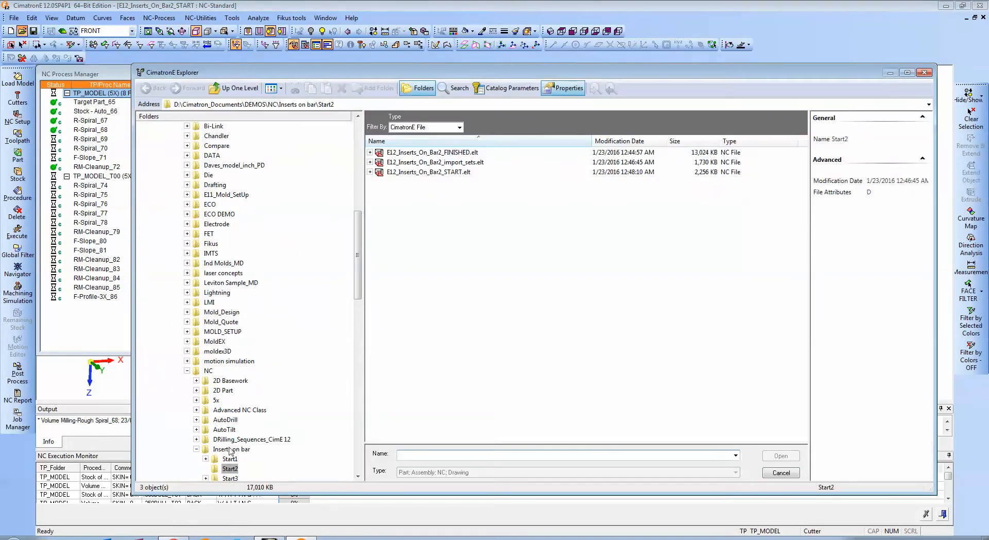
pyautogui.click(420, 153)
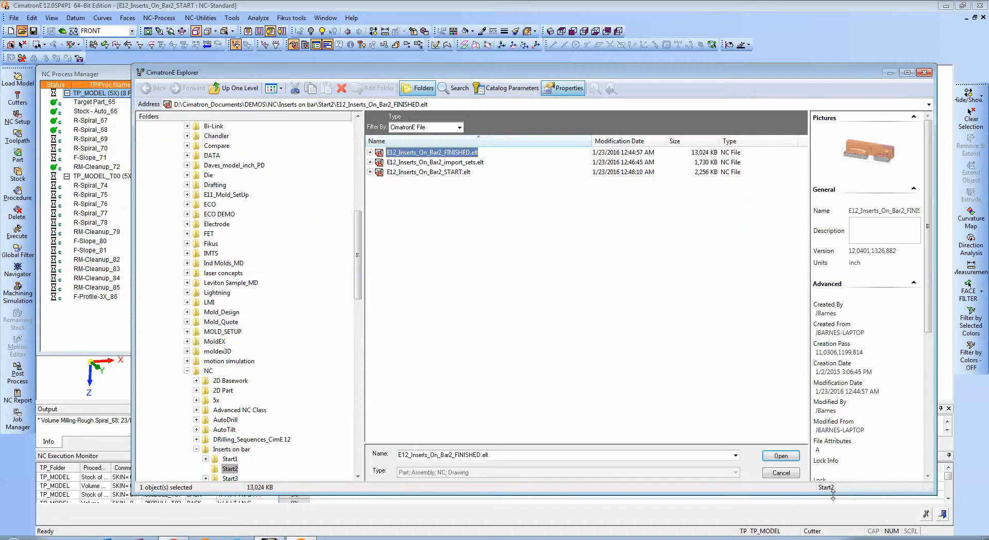
pyautogui.click(780, 456)
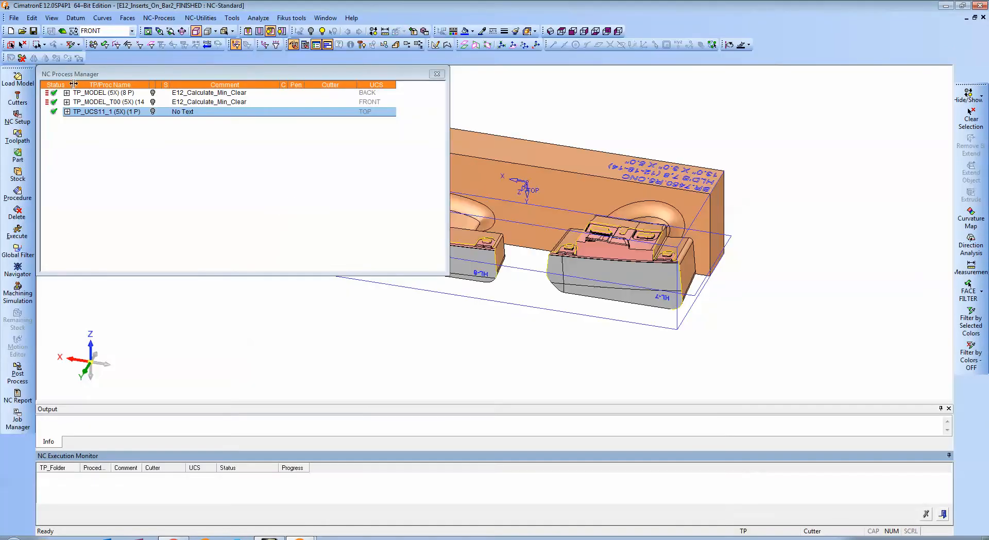
pyautogui.click(67, 93)
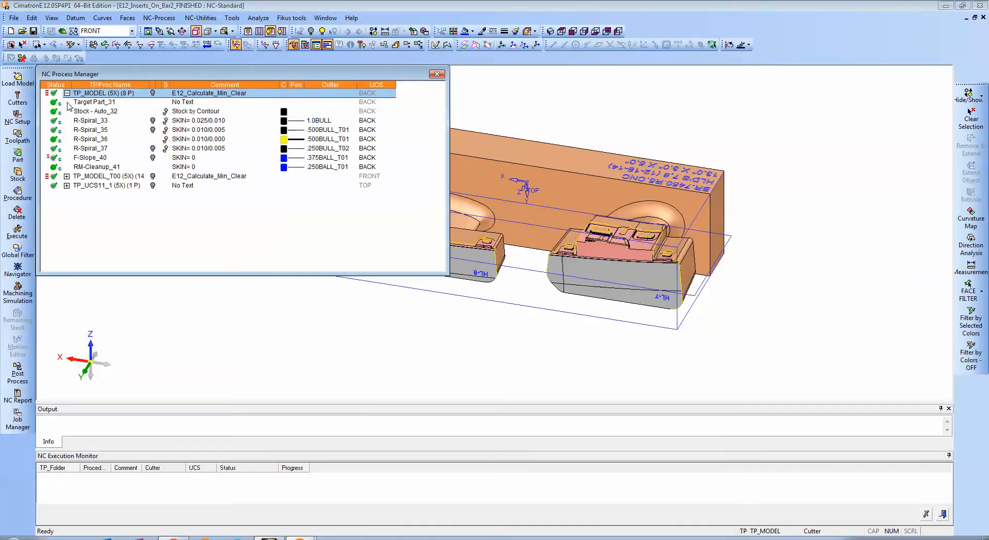
pyautogui.click(67, 176)
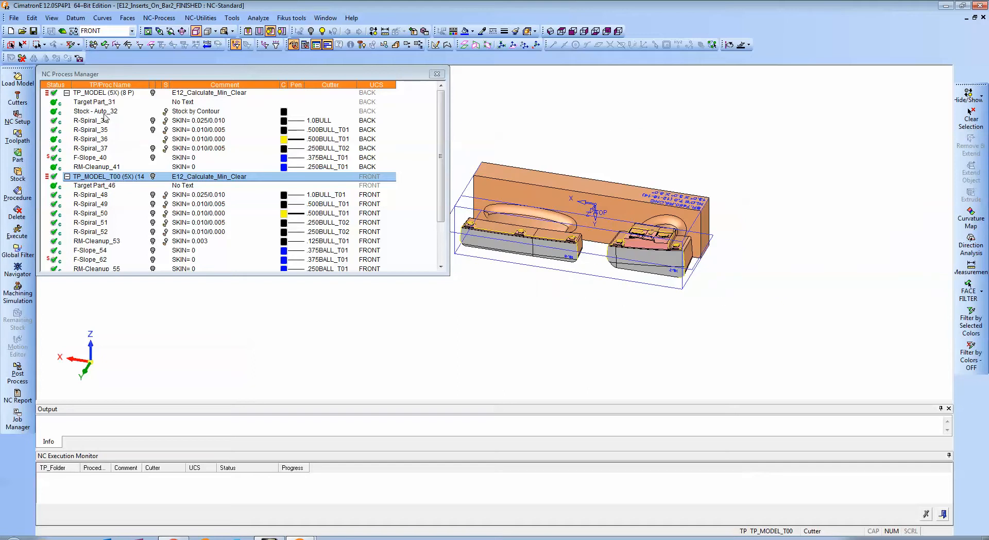
# Show the R-Spiral_33 toolpath and examine its roughing passes around the inserts and bar from several angles.
pyautogui.click(153, 121)
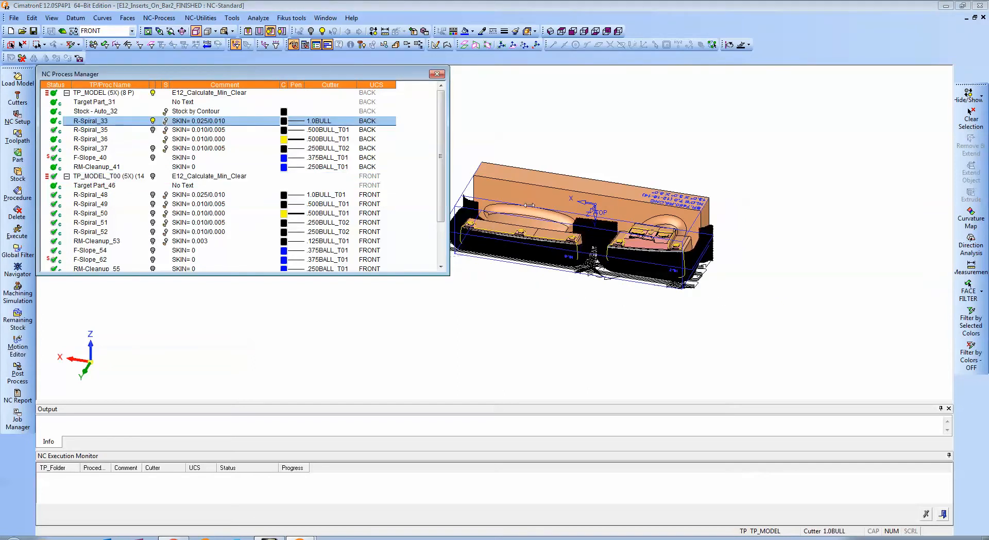
pyautogui.keyDown('ctrl'); pyautogui.moveTo(555, 207); pyautogui.dragTo(615, 229); pyautogui.keyUp('ctrl')
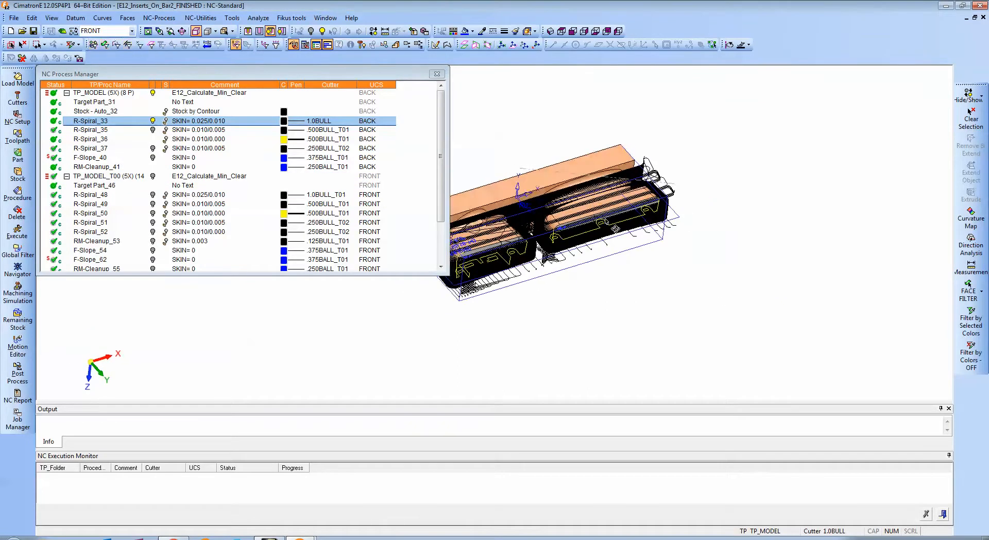
pyautogui.keyDown('ctrl'); pyautogui.moveTo(607, 222); pyautogui.dragTo(679, 231, button='middle'); pyautogui.keyUp('ctrl')
pyautogui.keyDown('ctrl'); pyautogui.moveTo(680, 231); pyautogui.dragTo(638, 206, button='right'); pyautogui.keyUp('ctrl')
pyautogui.keyDown('ctrl'); pyautogui.moveTo(639, 206); pyautogui.dragTo(620, 210); pyautogui.keyUp('ctrl')
pyautogui.keyDown('ctrl'); pyautogui.moveTo(620, 210); pyautogui.dragTo(602, 190, button='middle'); pyautogui.keyUp('ctrl')
pyautogui.keyDown('ctrl'); pyautogui.moveTo(602, 190); pyautogui.dragTo(578, 182); pyautogui.keyUp('ctrl')
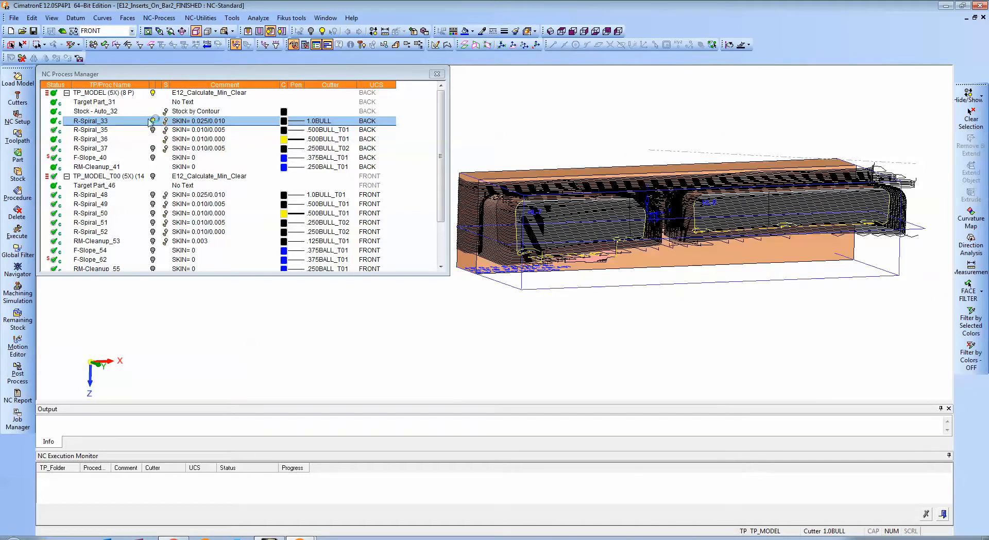
# Open the R-Spiral_33 procedure for editing and examine its passes close up from the side at the HL-7 insert.
pyautogui.doubleClick(107, 121)
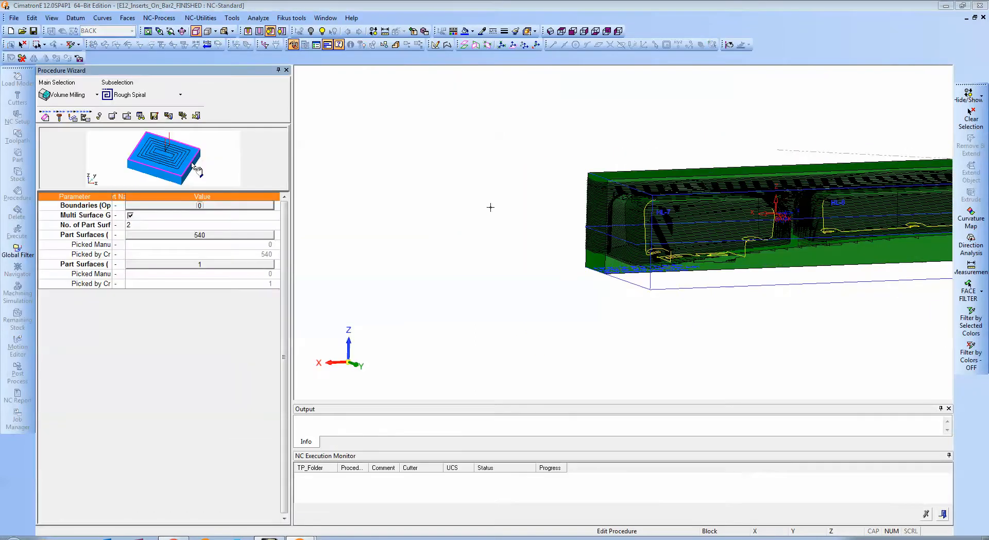
pyautogui.keyDown('ctrl'); pyautogui.moveTo(647, 229); pyautogui.dragTo(408, 224, button='middle'); pyautogui.keyUp('ctrl')
pyautogui.keyDown('ctrl'); pyautogui.moveTo(567, 254); pyautogui.dragTo(565, 214, button='right'); pyautogui.keyUp('ctrl')
pyautogui.keyDown('ctrl'); pyautogui.moveTo(566, 214); pyautogui.dragTo(719, 178, button='middle'); pyautogui.keyUp('ctrl')
pyautogui.keyDown('ctrl'); pyautogui.moveTo(307, 218); pyautogui.dragTo(530, 204, button='middle'); pyautogui.keyUp('ctrl')
pyautogui.keyDown('ctrl'); pyautogui.moveTo(534, 201); pyautogui.dragTo(473, 193); pyautogui.keyUp('ctrl')
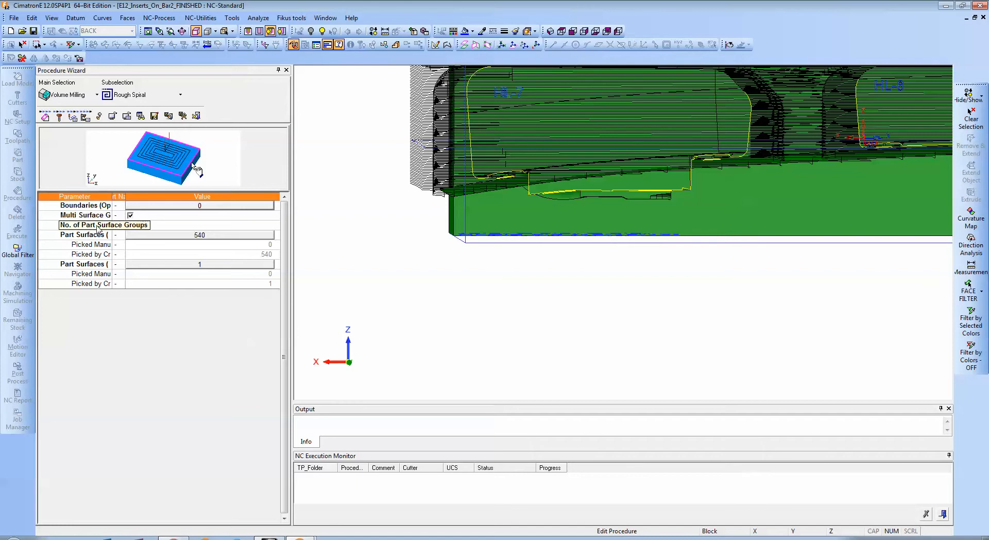
# Examine the R-Spiral_33 tolerance and surface offset parameters, including the formula behind soff2, and leave the procedure.
pyautogui.click(73, 117)
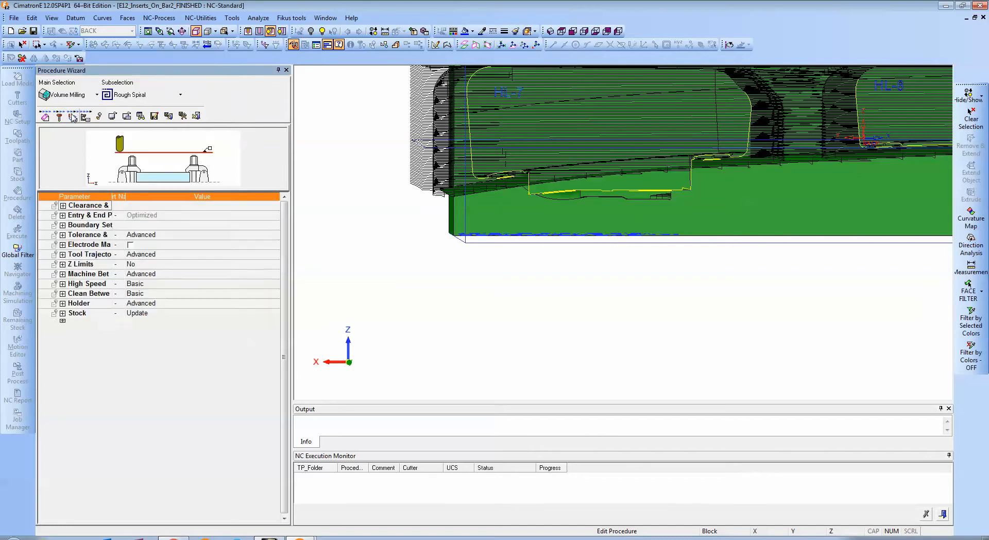
pyautogui.click(63, 235)
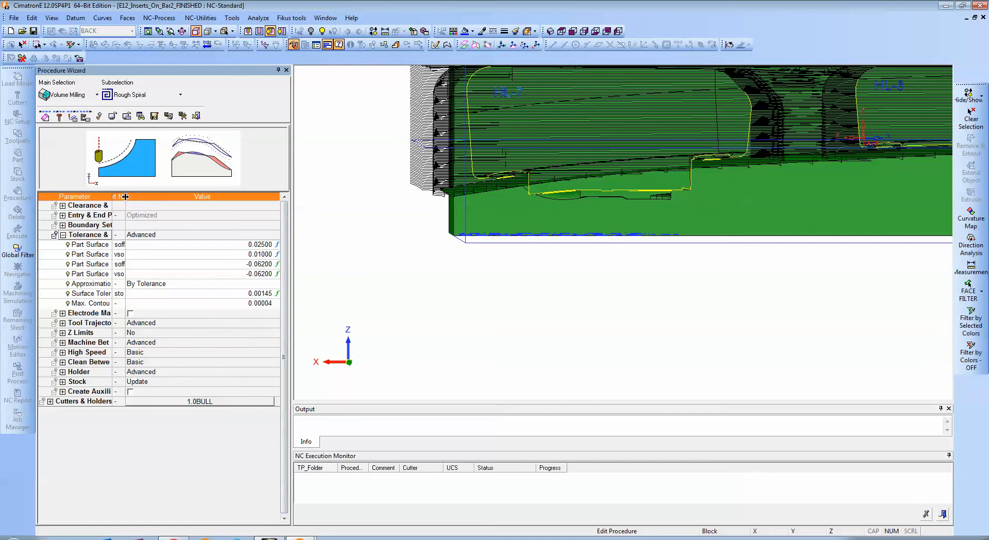
pyautogui.moveTo(124, 196); pyautogui.dragTo(169, 196)
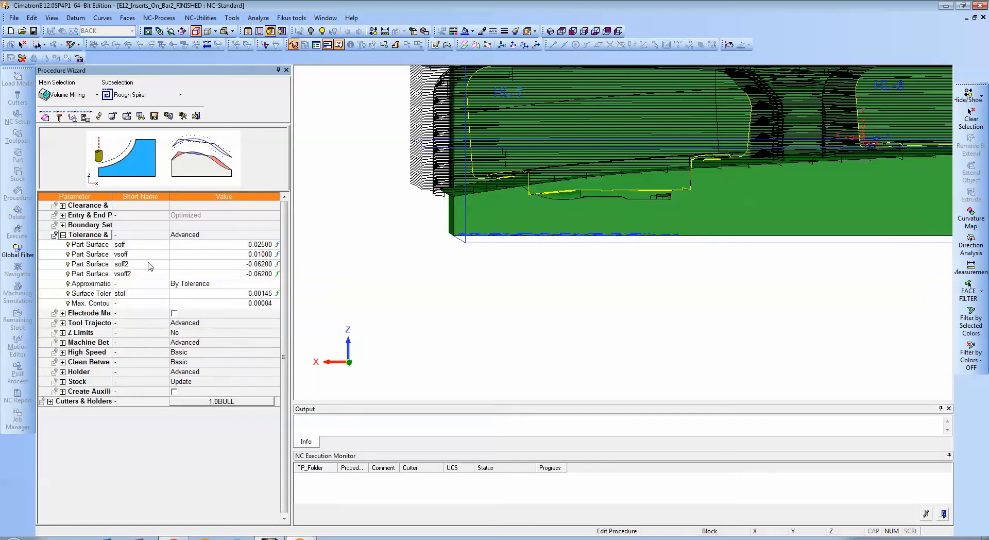
pyautogui.click(209, 266)
pyautogui.click(211, 265)
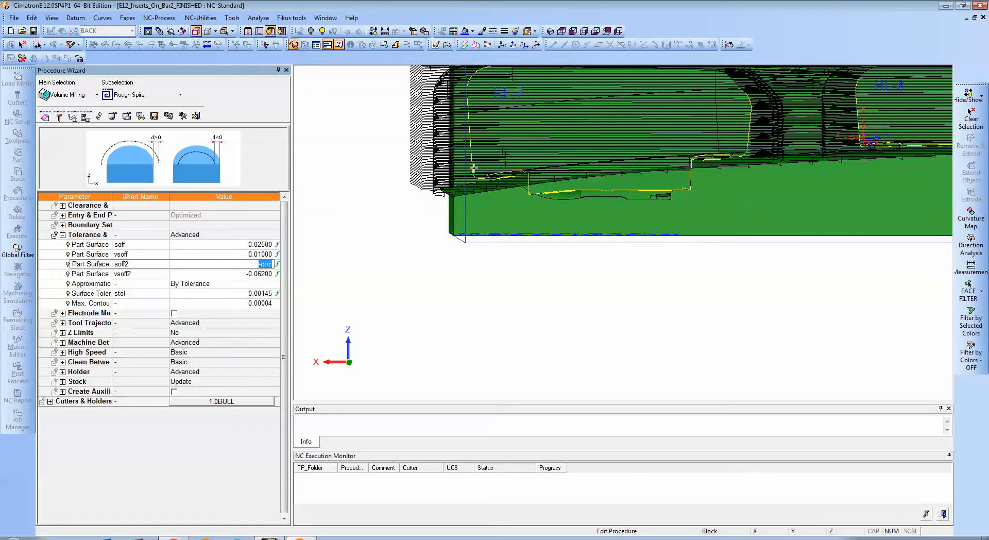
pyautogui.middleClick(401, 239)
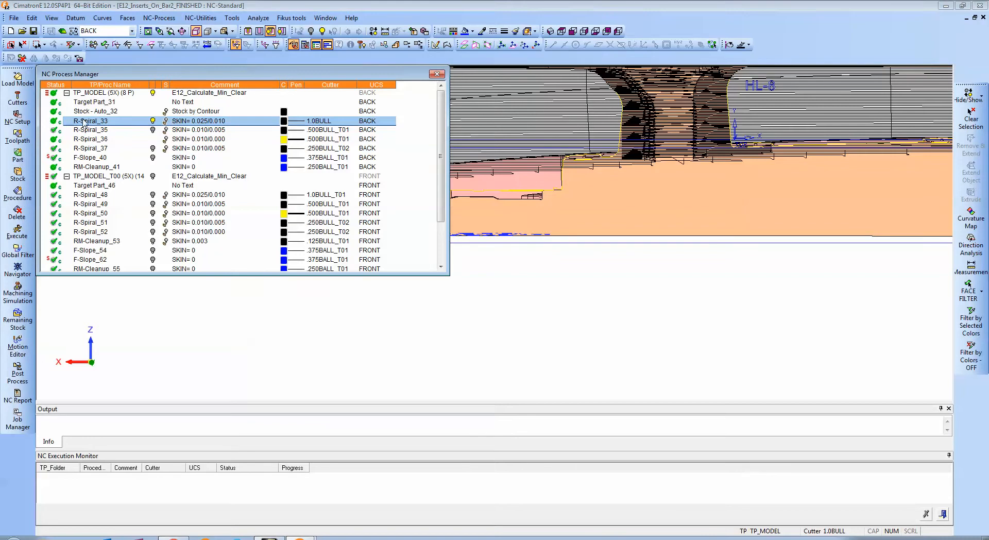
# Reopen the R-Spiral_33 procedure, compare its surface offset parameters with the displayed passes, and leave it without changes.
pyautogui.doubleClick(84, 121)
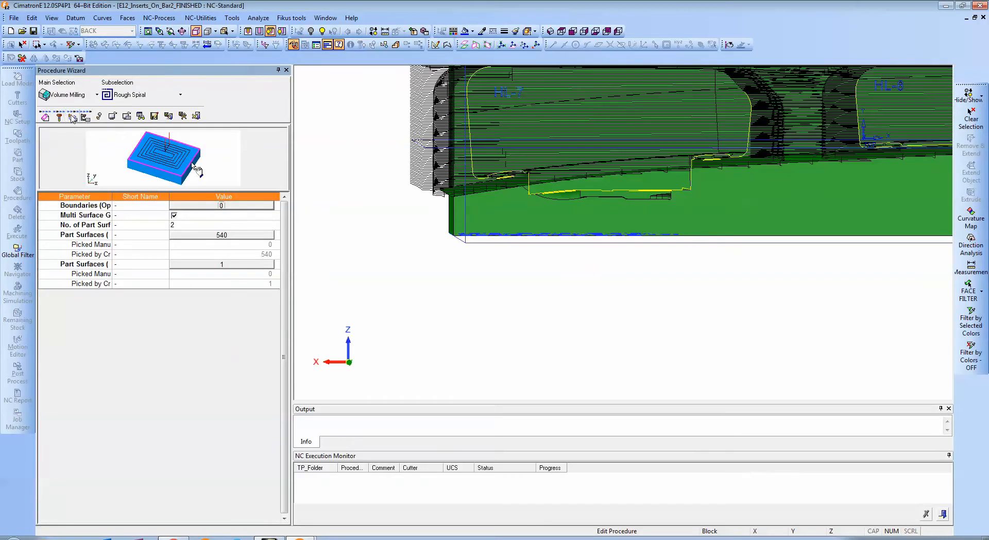
pyautogui.click(72, 117)
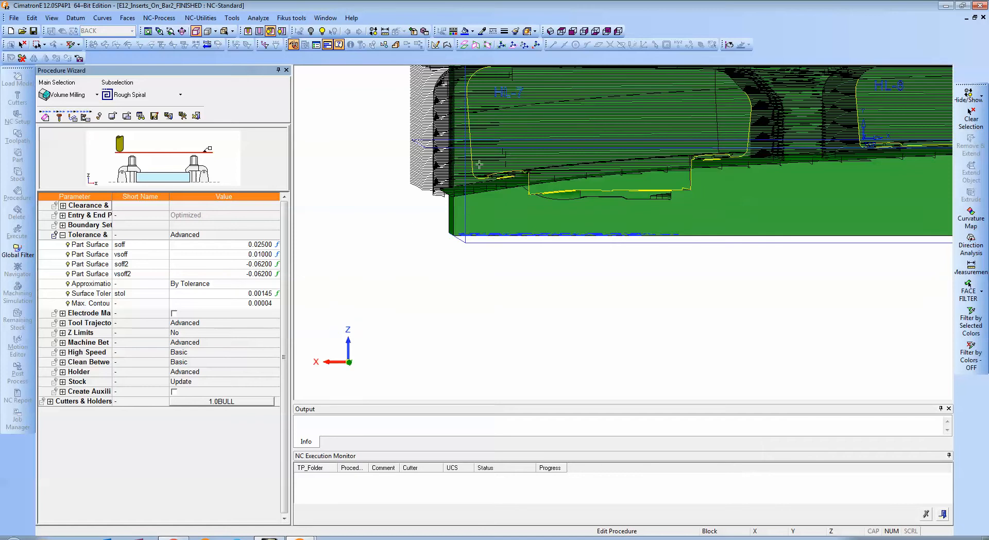
pyautogui.middleClick(380, 233)
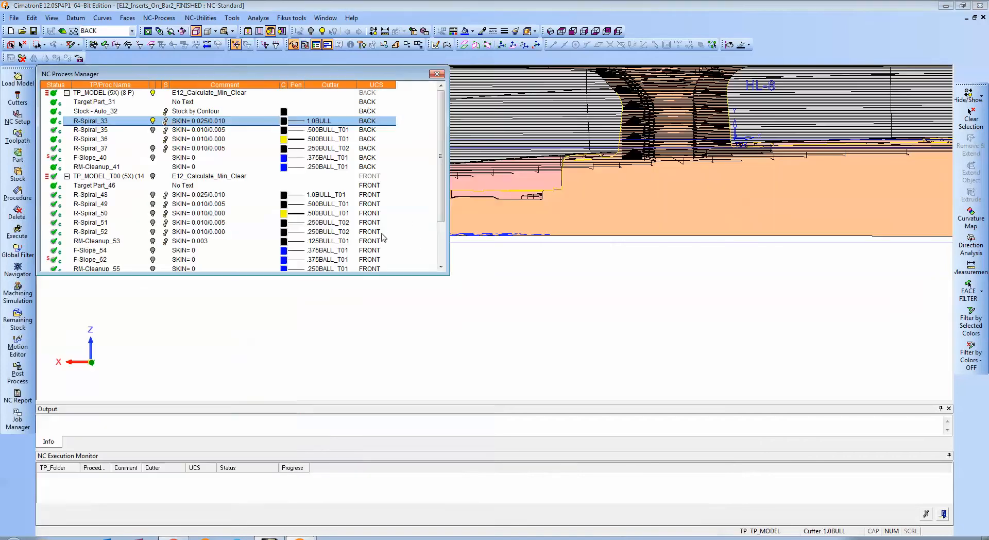
# Show R-Spiral_35 in place of R-Spiral_33, examine its passes around both inserts from several angles, and hide it.
pyautogui.click(152, 130)
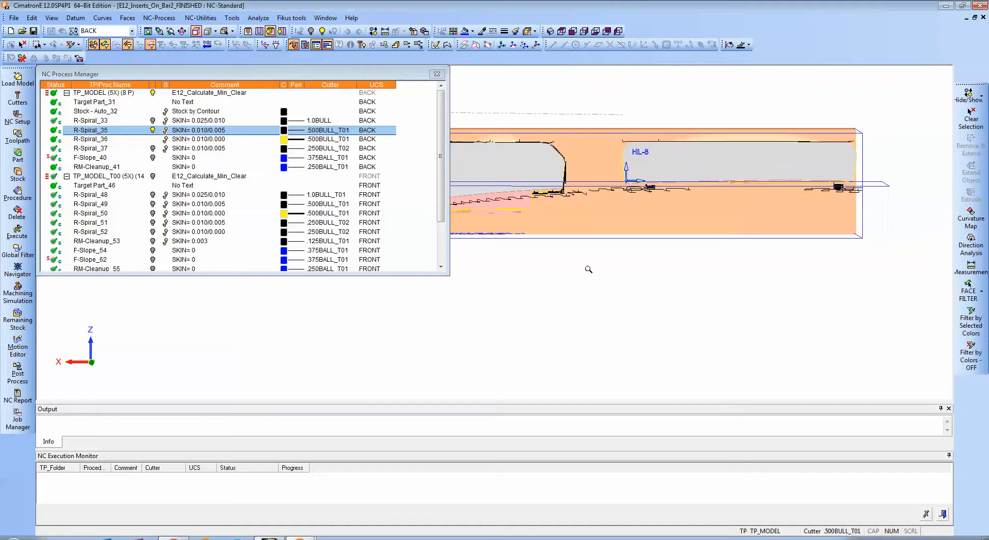
pyautogui.keyDown('ctrl'); pyautogui.moveTo(589, 270); pyautogui.dragTo(608, 247); pyautogui.keyUp('ctrl')
pyautogui.keyDown('ctrl'); pyautogui.moveTo(607, 247); pyautogui.dragTo(687, 269, button='middle'); pyautogui.keyUp('ctrl')
pyautogui.keyDown('ctrl'); pyautogui.moveTo(686, 269); pyautogui.dragTo(703, 249); pyautogui.keyUp('ctrl')
pyautogui.keyDown('ctrl'); pyautogui.moveTo(703, 248); pyautogui.dragTo(663, 264, button='middle'); pyautogui.keyUp('ctrl')
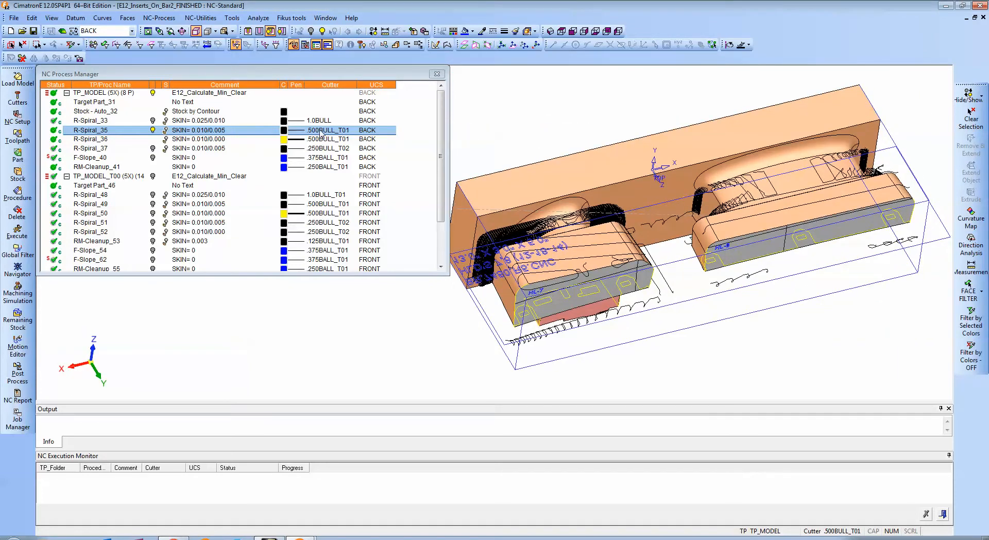
pyautogui.keyDown('ctrl'); pyautogui.moveTo(647, 203); pyautogui.dragTo(553, 196); pyautogui.keyUp('ctrl')
pyautogui.click(152, 130)
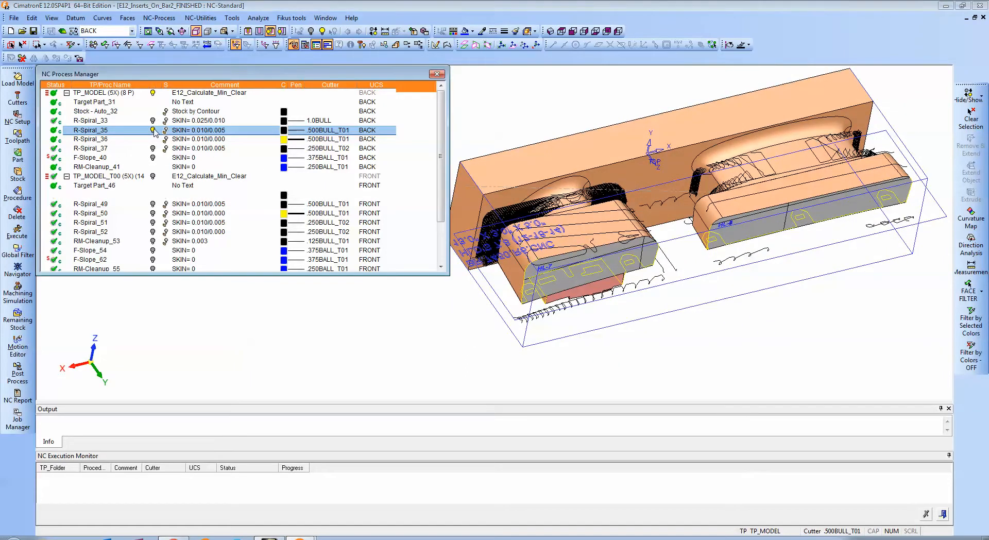
# Show the R-Spiral_37 toolpath and examine its rest-roughing passes on the HL-7 and HL-8 inserts from several angles.
pyautogui.click(154, 148)
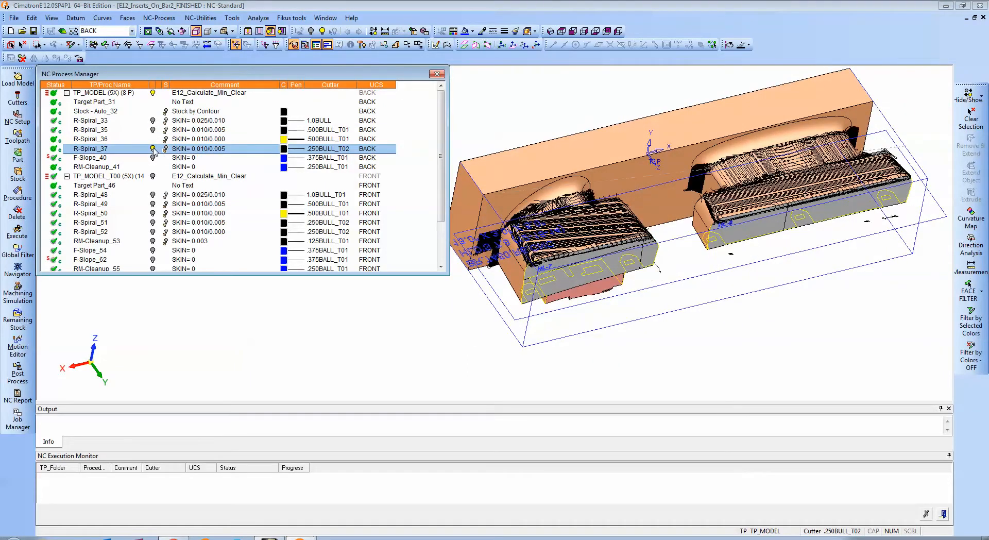
pyautogui.keyDown('ctrl'); pyautogui.moveTo(664, 291); pyautogui.dragTo(691, 269); pyautogui.keyUp('ctrl')
pyautogui.keyDown('ctrl'); pyautogui.moveTo(691, 269); pyautogui.dragTo(699, 231, button='right'); pyautogui.keyUp('ctrl')
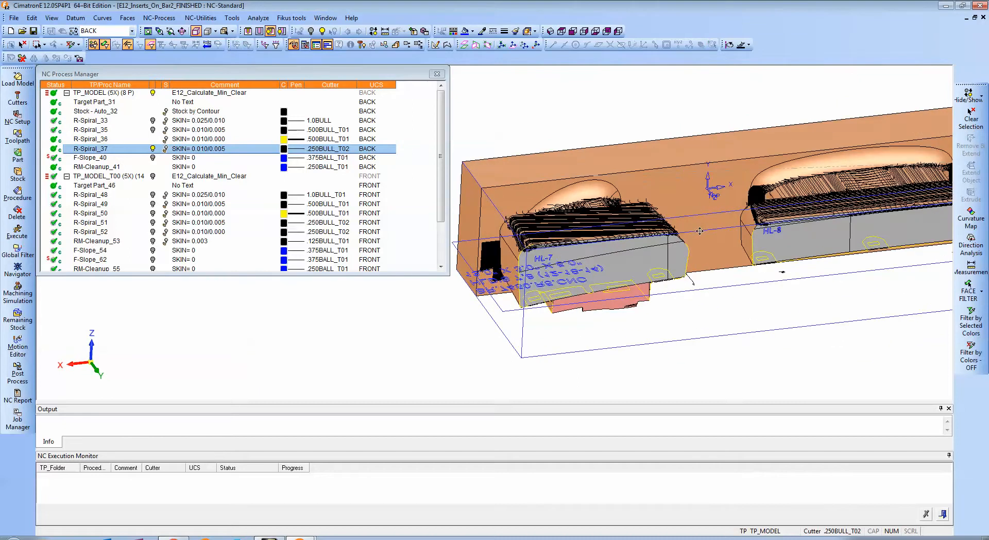
pyautogui.keyDown('ctrl'); pyautogui.moveTo(699, 231); pyautogui.dragTo(771, 273); pyautogui.keyUp('ctrl')
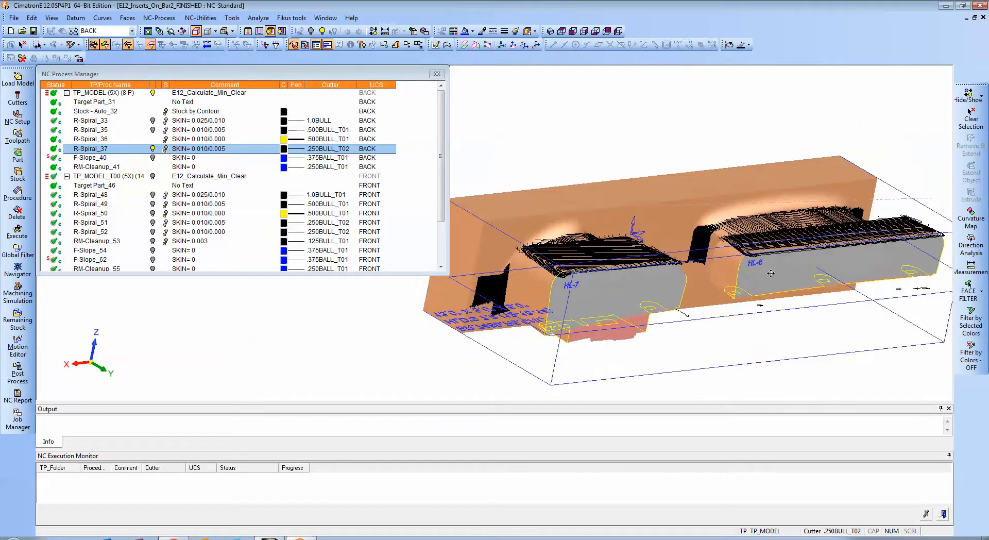
pyautogui.keyDown('ctrl'); pyautogui.moveTo(770, 273); pyautogui.dragTo(777, 289, button='middle'); pyautogui.keyUp('ctrl')
pyautogui.keyDown('ctrl'); pyautogui.moveTo(776, 289); pyautogui.dragTo(778, 253, button='right'); pyautogui.keyUp('ctrl')
pyautogui.keyDown('ctrl'); pyautogui.moveTo(778, 252); pyautogui.dragTo(711, 193, button='middle'); pyautogui.keyUp('ctrl')
pyautogui.keyDown('ctrl'); pyautogui.moveTo(711, 192); pyautogui.dragTo(720, 231); pyautogui.keyUp('ctrl')
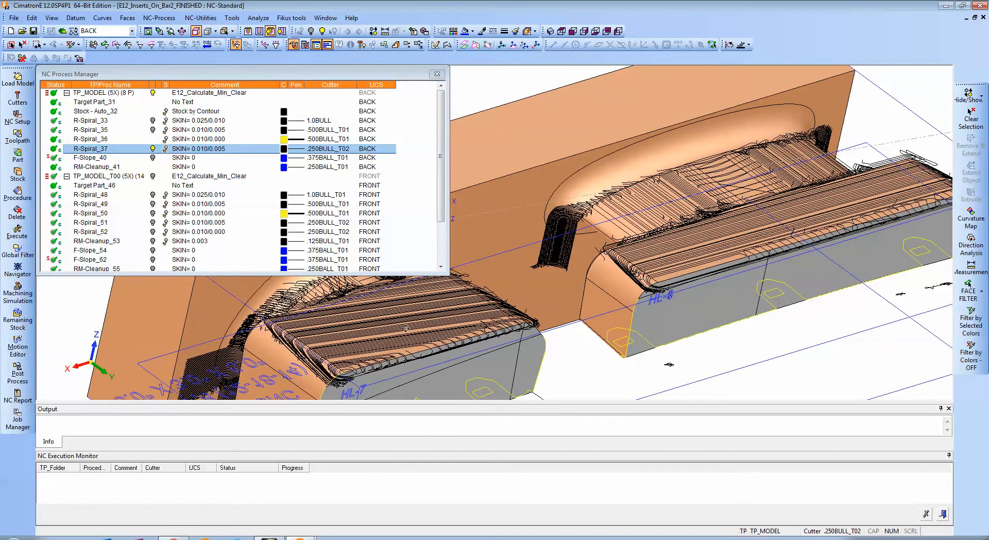
pyautogui.keyDown('ctrl'); pyautogui.moveTo(406, 328); pyautogui.dragTo(693, 206); pyautogui.keyUp('ctrl')
pyautogui.keyDown('ctrl'); pyautogui.moveTo(752, 232); pyautogui.dragTo(705, 228); pyautogui.keyUp('ctrl')
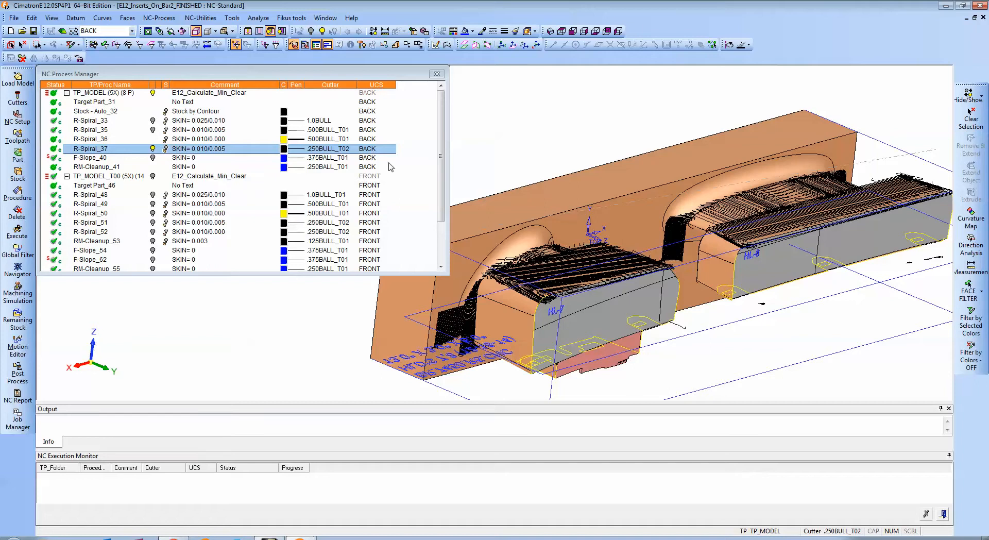
# Hide R-Spiral_37 and show the F-Slope_40 finishing toolpath close up at the HL-7 insert.
pyautogui.click(153, 149)
pyautogui.click(153, 158)
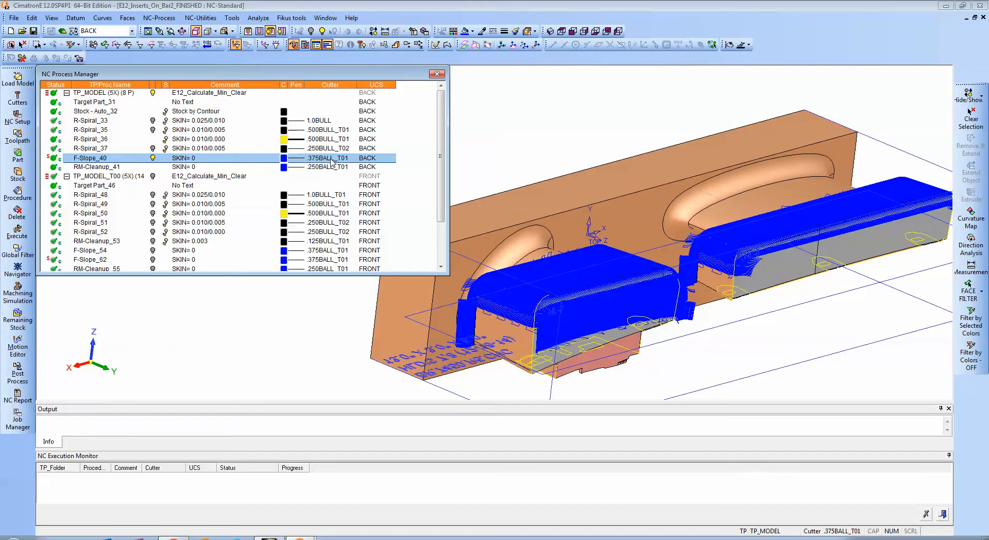
pyautogui.scroll(3, 607, 247)
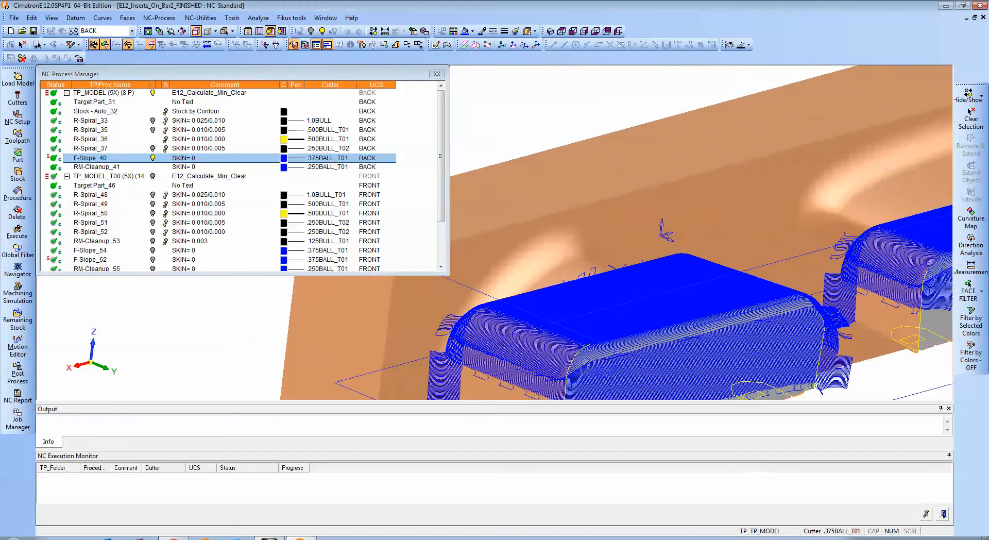
# Open the F-Slope_40 procedure, examine its finish passes against the part and check surfaces, and leave it without saving.
pyautogui.click(90, 158)
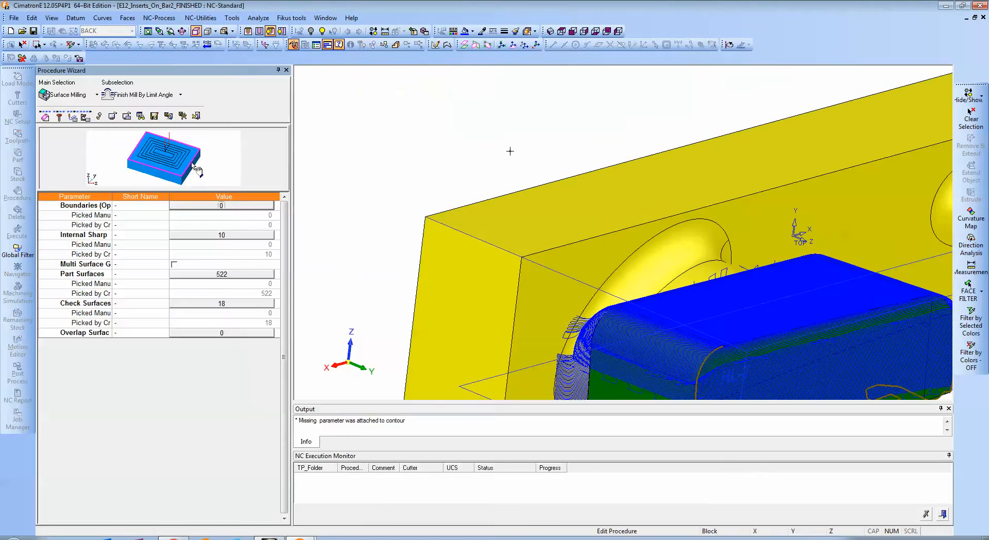
pyautogui.keyDown('ctrl'); pyautogui.moveTo(510, 151); pyautogui.dragTo(582, 227, button='right'); pyautogui.keyUp('ctrl')
pyautogui.keyDown('ctrl'); pyautogui.moveTo(582, 227); pyautogui.dragTo(553, 268); pyautogui.keyUp('ctrl')
pyautogui.keyDown('ctrl'); pyautogui.moveTo(553, 267); pyautogui.dragTo(573, 210, button='right'); pyautogui.keyUp('ctrl')
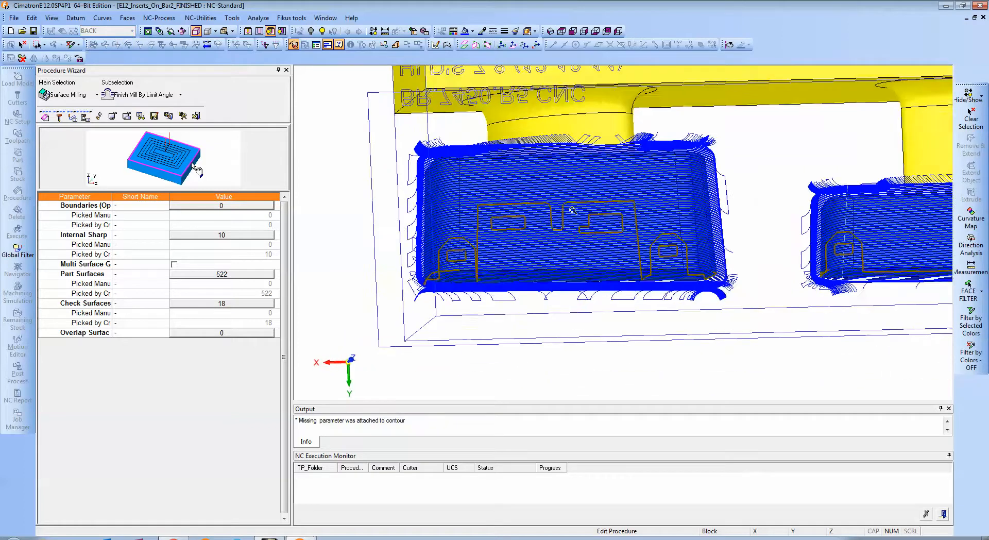
pyautogui.keyDown('ctrl'); pyautogui.moveTo(573, 210); pyautogui.dragTo(543, 240, button='middle'); pyautogui.keyUp('ctrl')
pyautogui.keyDown('ctrl'); pyautogui.moveTo(542, 240); pyautogui.dragTo(566, 225); pyautogui.keyUp('ctrl')
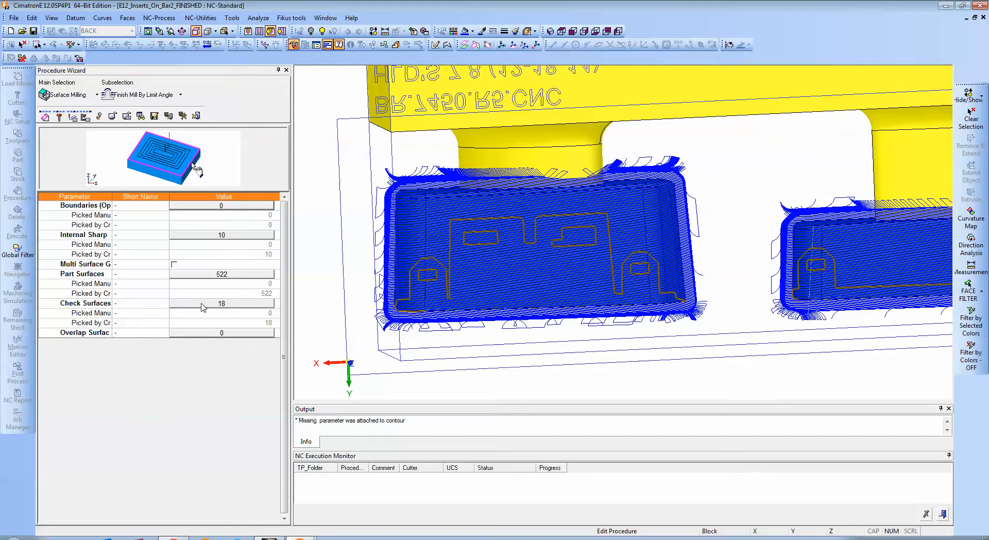
pyautogui.keyDown('ctrl'); pyautogui.moveTo(545, 158); pyautogui.dragTo(592, 255, button='right'); pyautogui.keyUp('ctrl')
pyautogui.keyDown('ctrl'); pyautogui.moveTo(591, 257); pyautogui.dragTo(555, 217); pyautogui.keyUp('ctrl')
pyautogui.middleClick(361, 162)
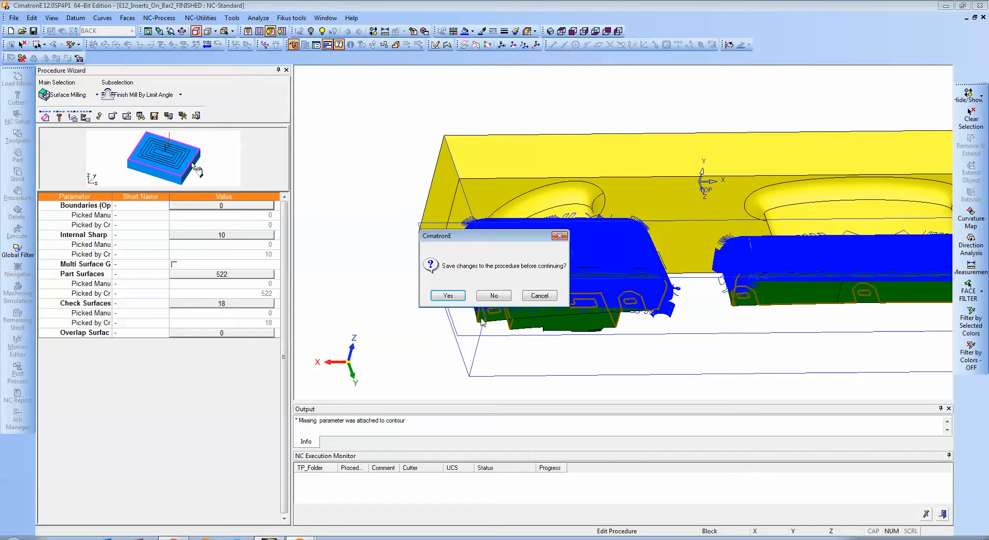
pyautogui.click(504, 296)
# Examine the F-Slope_40 finish passes close up along the rounded edges and corners of the HL-7 insert.
pyautogui.keyDown('ctrl'); pyautogui.moveTo(570, 341); pyautogui.dragTo(592, 323, button='right'); pyautogui.keyUp('ctrl')
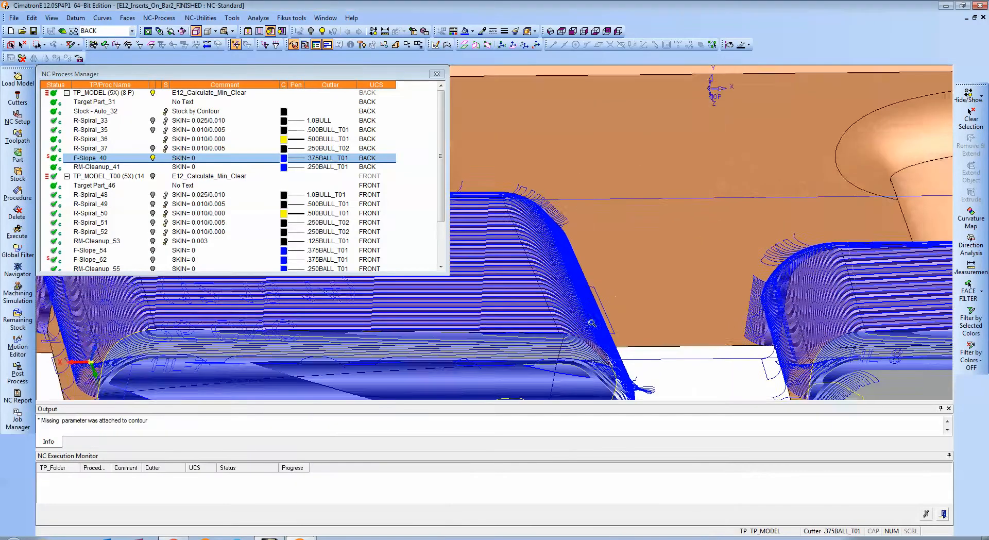
pyautogui.keyDown('ctrl'); pyautogui.moveTo(592, 323); pyautogui.dragTo(682, 283); pyautogui.keyUp('ctrl')
pyautogui.keyDown('ctrl'); pyautogui.moveTo(724, 275); pyautogui.dragTo(721, 221, button='right'); pyautogui.keyUp('ctrl')
pyautogui.keyDown('ctrl'); pyautogui.moveTo(721, 221); pyautogui.dragTo(688, 230); pyautogui.keyUp('ctrl')
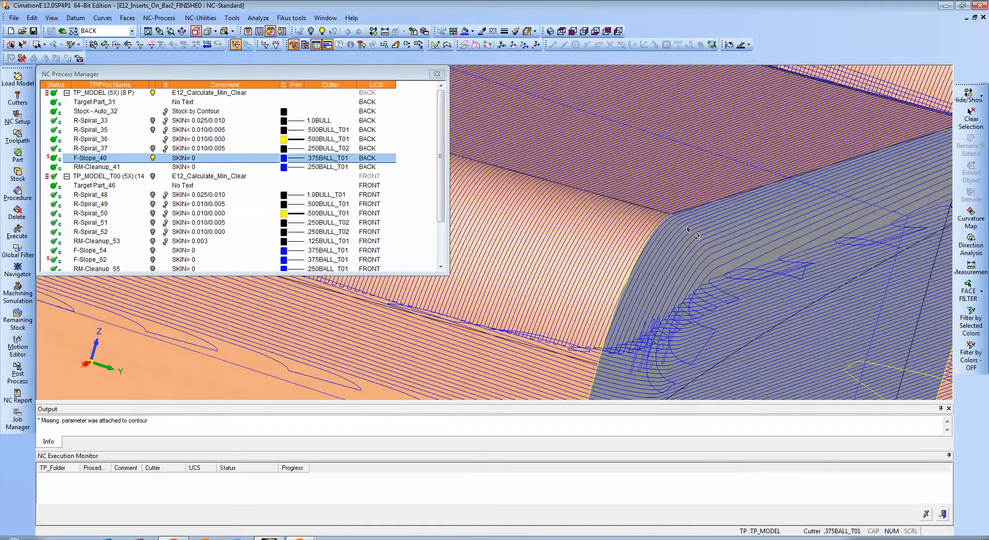
pyautogui.moveTo(688, 229)
pyautogui.keyDown('ctrl'); pyautogui.mouseDown(button='right')
pyautogui.moveTo(665, 291)
pyautogui.moveTo(569, 285)
pyautogui.moveTo(678, 219)
pyautogui.mouseUp(button='right'); pyautogui.keyUp('ctrl')
pyautogui.keyDown('ctrl'); pyautogui.moveTo(677, 218); pyautogui.dragTo(494, 188); pyautogui.keyUp('ctrl')
pyautogui.rightClick(85, 159)
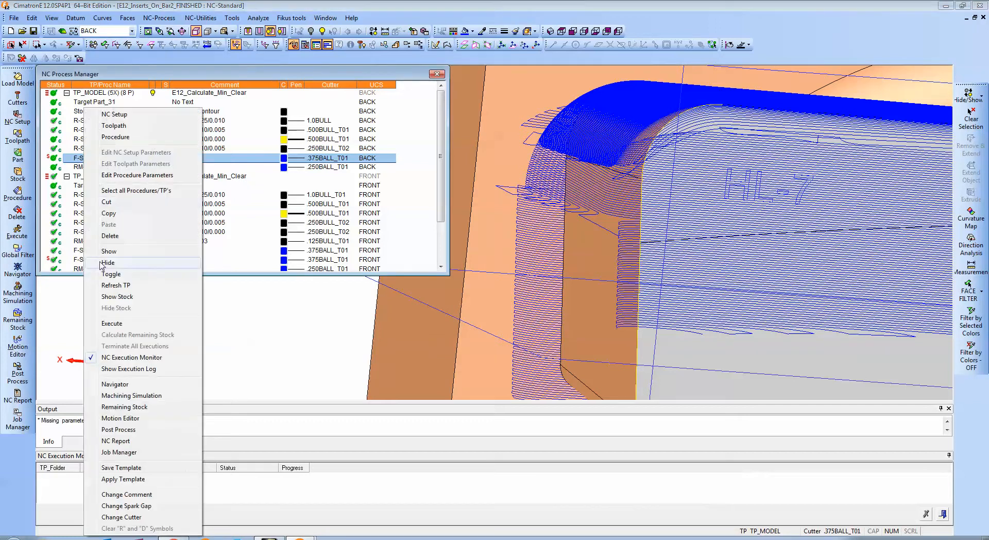
pyautogui.click(121, 407)
pyautogui.click(184, 270)
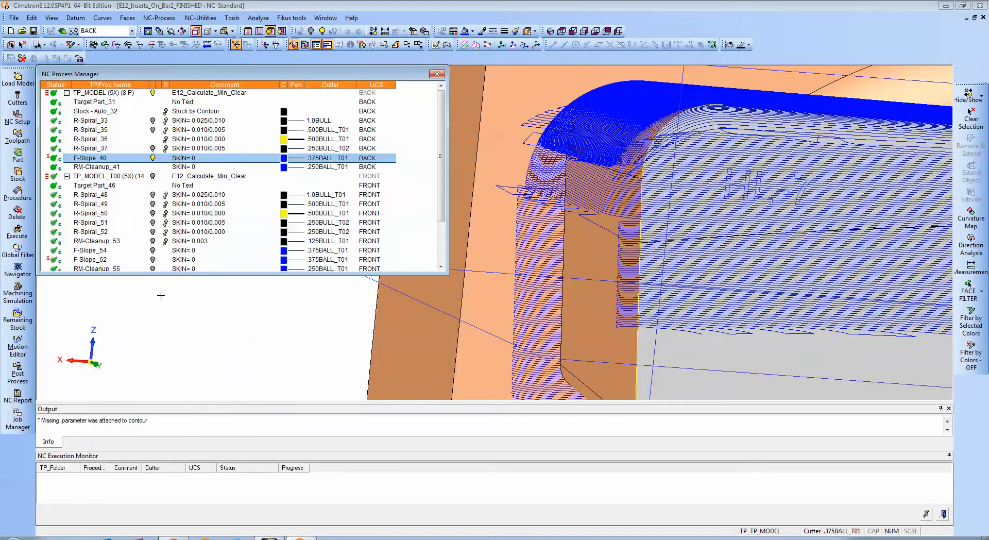
# Open F-Slope_40 in the Navigator, place the cutter at block 22467 beside HL-7, and examine its contact with the insert.
pyautogui.rightClick(92, 156)
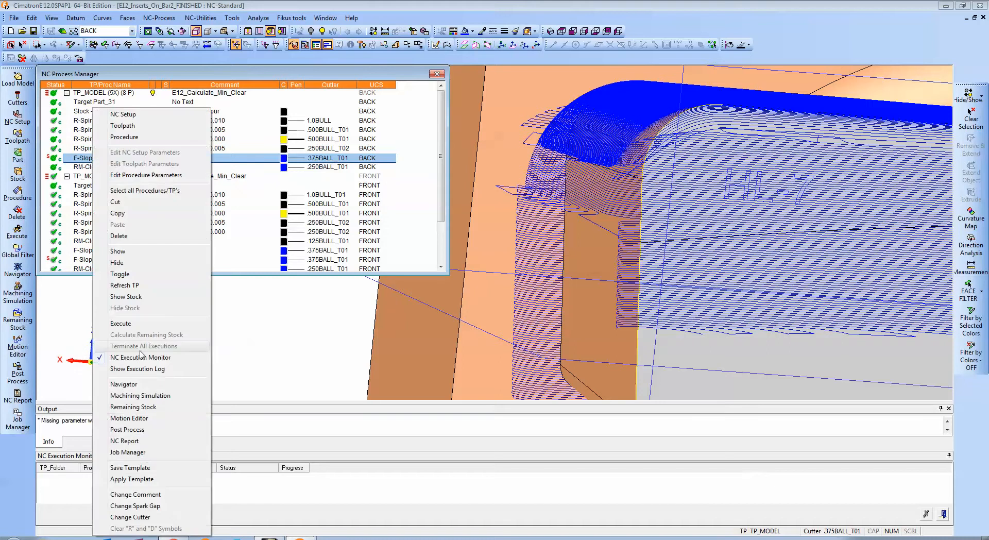
pyautogui.click(126, 384)
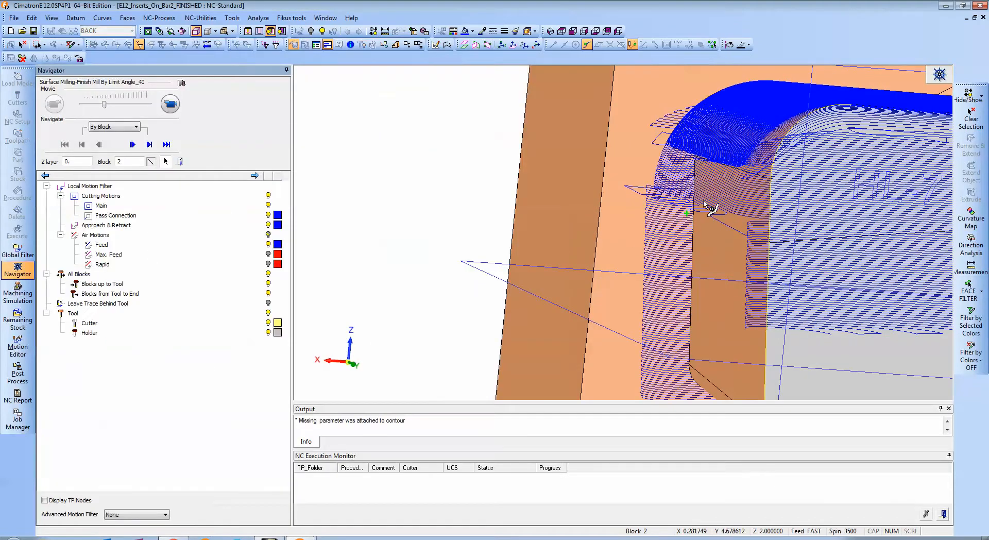
pyautogui.click(729, 214)
pyautogui.keyDown('ctrl'); pyautogui.moveTo(780, 215); pyautogui.dragTo(679, 216); pyautogui.keyUp('ctrl')
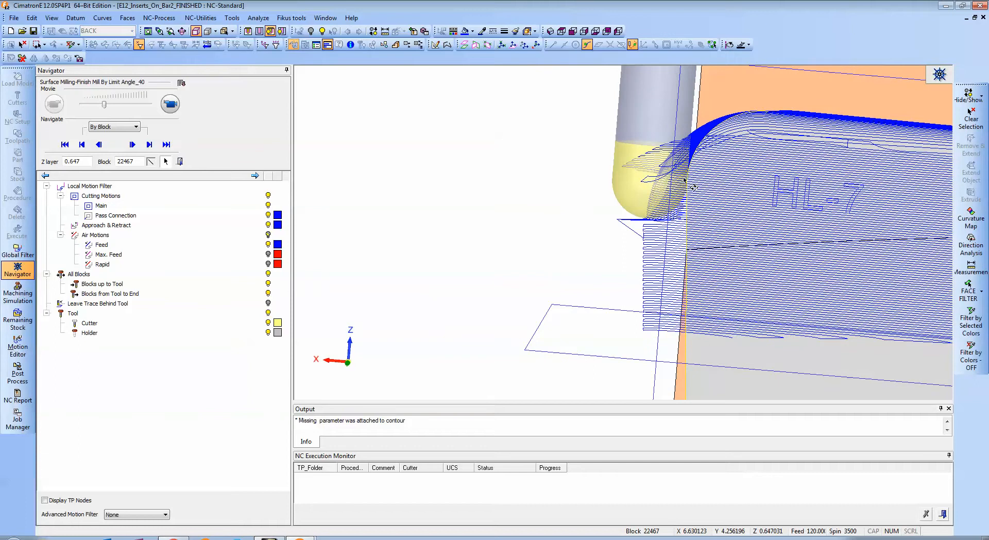
pyautogui.keyDown('ctrl'); pyautogui.moveTo(721, 290); pyautogui.dragTo(743, 245); pyautogui.keyUp('ctrl')
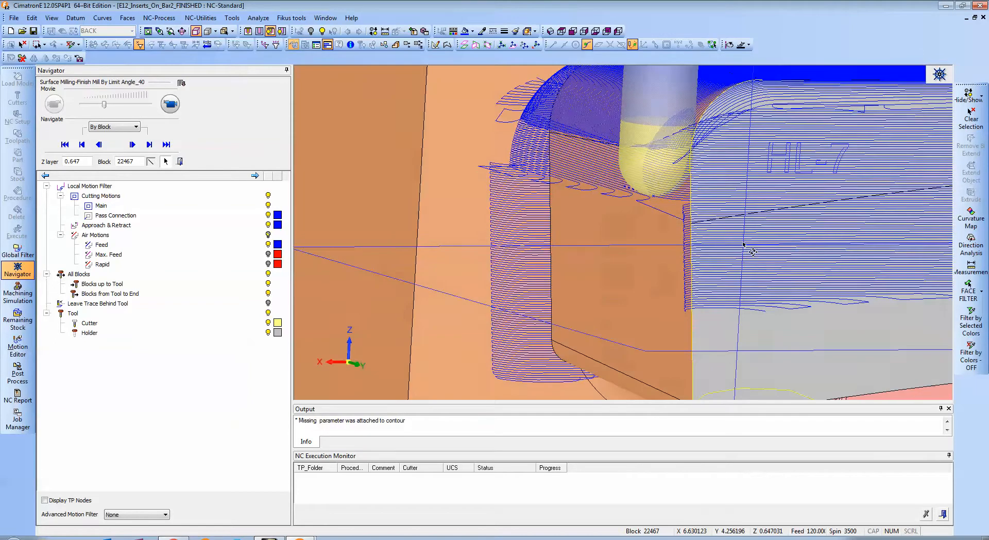
# Move the cutter to block 23215 on the insert's side passes and examine how far it reaches below the rounded edge.
pyautogui.click(587, 182)
pyautogui.keyDown('ctrl'); pyautogui.moveTo(653, 179); pyautogui.dragTo(642, 146); pyautogui.keyUp('ctrl')
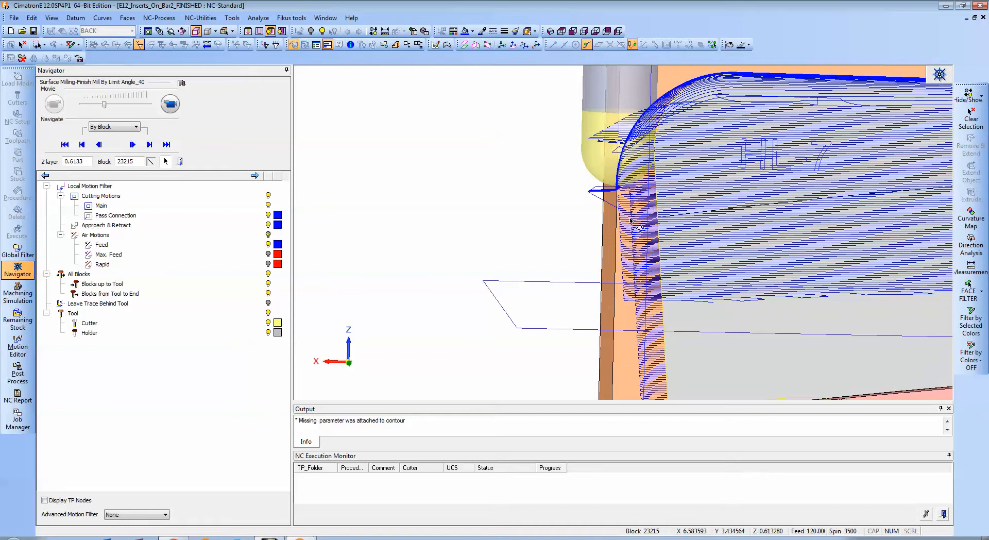
pyautogui.keyDown('ctrl'); pyautogui.moveTo(631, 221); pyautogui.dragTo(629, 171); pyautogui.keyUp('ctrl')
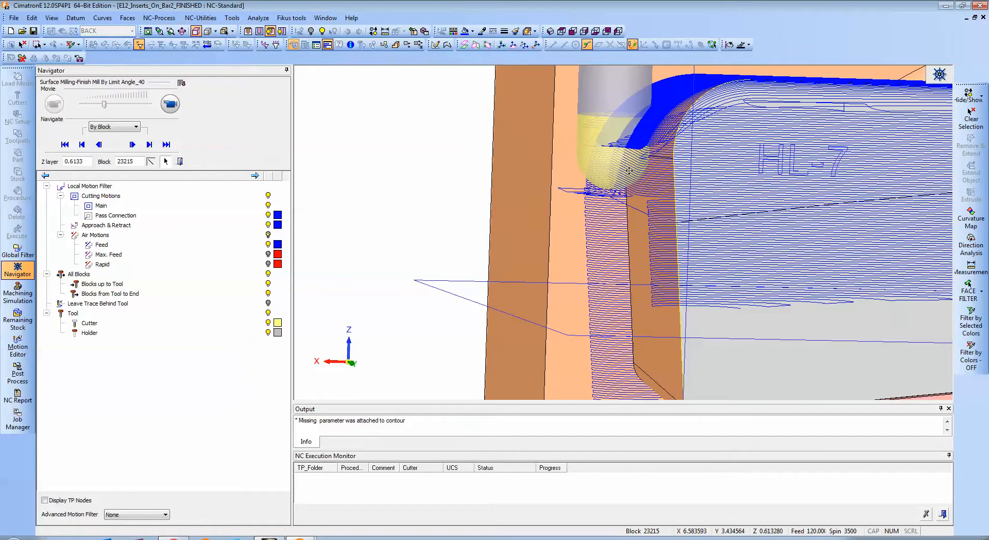
pyautogui.moveTo(688, 191)
pyautogui.keyDown('ctrl'); pyautogui.mouseDown()
pyautogui.moveTo(583, 234)
pyautogui.moveTo(589, 252)
pyautogui.moveTo(591, 232)
pyautogui.moveTo(702, 215)
pyautogui.moveTo(684, 204)
pyautogui.moveTo(583, 273)
pyautogui.moveTo(703, 288)
pyautogui.moveTo(632, 215)
pyautogui.moveTo(708, 225)
pyautogui.mouseUp(); pyautogui.keyUp('ctrl')
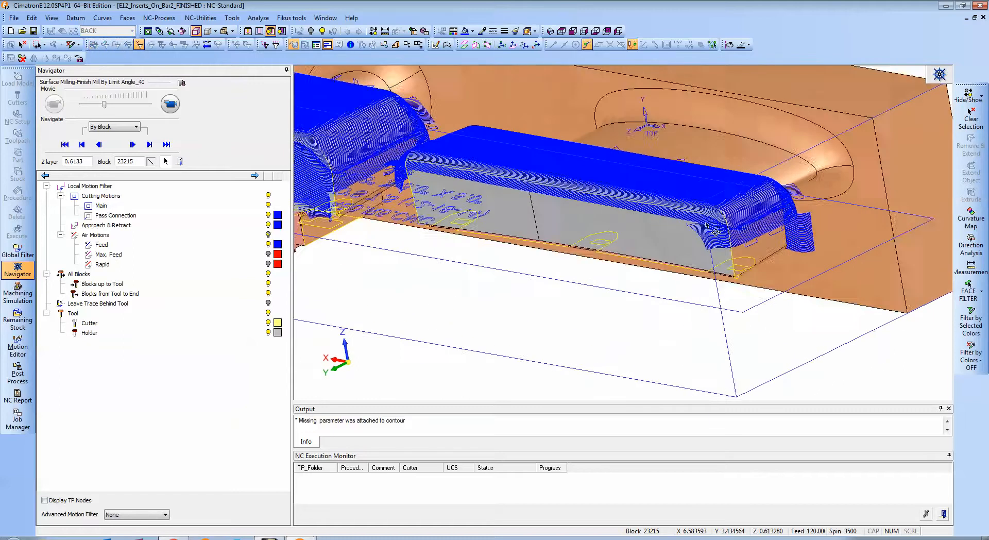
# Examine the finish passes on the HL-8 end and across both inserts, close the Navigator, and hide F-Slope_40.
pyautogui.keyDown('ctrl'); pyautogui.moveTo(707, 225); pyautogui.dragTo(699, 238, button='right'); pyautogui.keyUp('ctrl')
pyautogui.keyDown('ctrl'); pyautogui.moveTo(700, 238); pyautogui.dragTo(677, 252); pyautogui.keyUp('ctrl')
pyautogui.keyDown('ctrl'); pyautogui.moveTo(678, 252); pyautogui.dragTo(594, 289, button='right'); pyautogui.keyUp('ctrl')
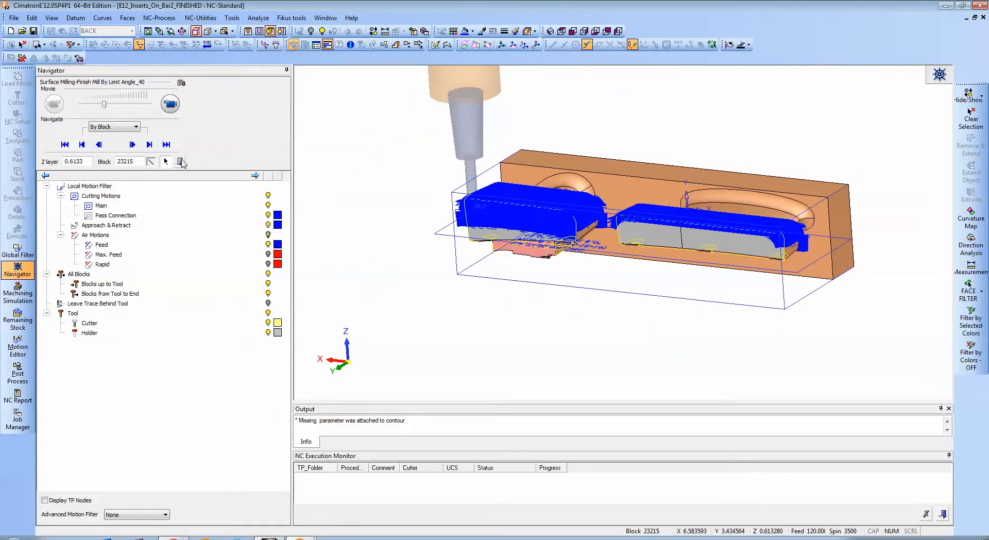
pyautogui.click(180, 161)
pyautogui.click(153, 158)
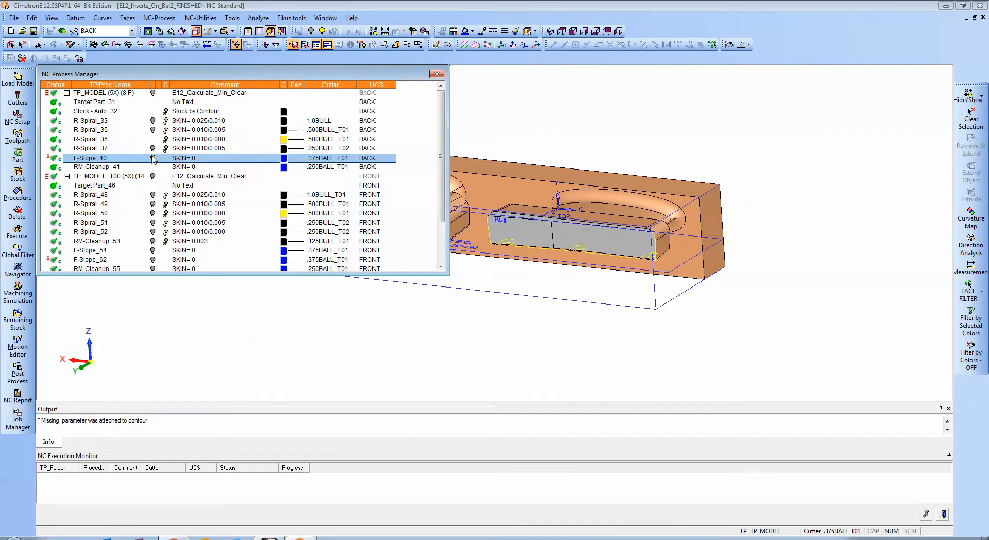
# Show the R-Spiral_48 toolpath, open its procedure to examine the front-side roughing passes and part surface selection, and leave it.
pyautogui.click(153, 195)
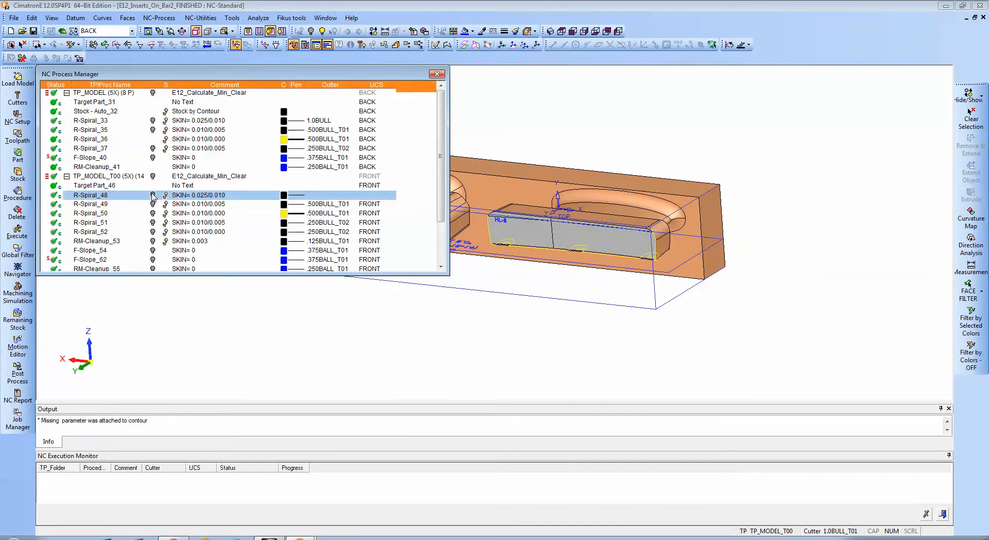
pyautogui.moveTo(656, 224); pyautogui.dragTo(642, 236, button='middle')
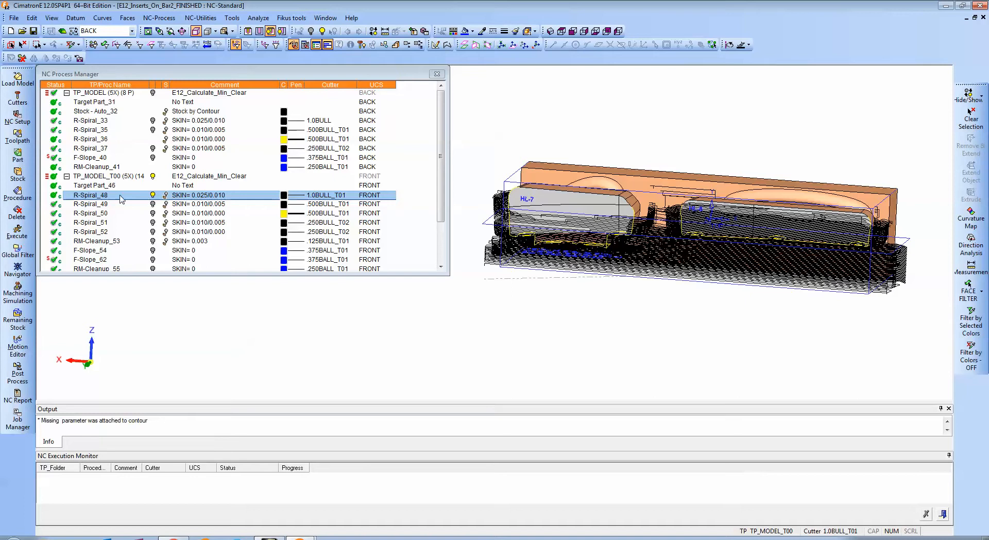
pyautogui.doubleClick(100, 196)
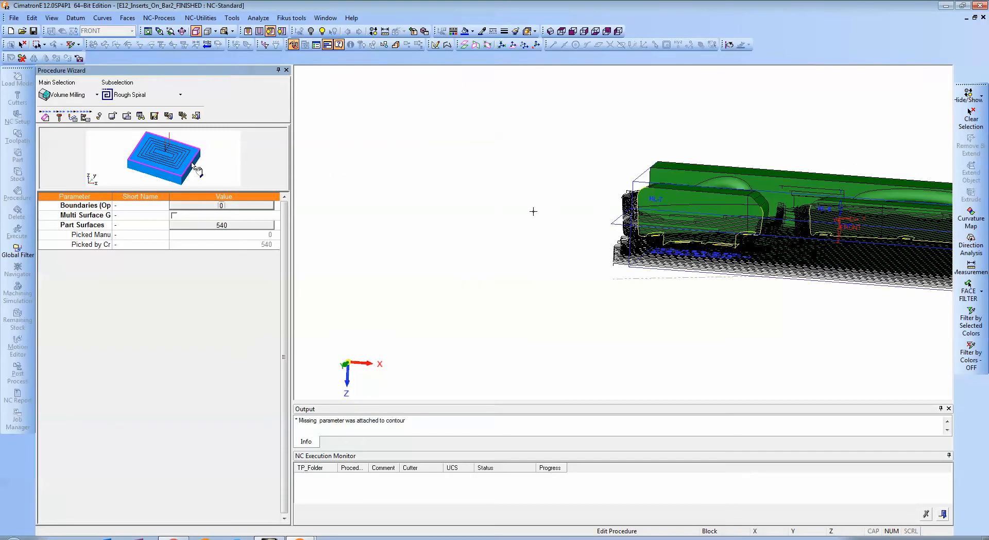
pyautogui.keyDown('ctrl'); pyautogui.moveTo(531, 229); pyautogui.dragTo(408, 234, button='middle'); pyautogui.keyUp('ctrl')
pyautogui.keyDown('ctrl'); pyautogui.moveTo(607, 234); pyautogui.dragTo(561, 237, button='middle'); pyautogui.keyUp('ctrl')
pyautogui.scroll(5, 567, 236)
pyautogui.keyDown('ctrl'); pyautogui.moveTo(567, 236); pyautogui.dragTo(604, 235); pyautogui.keyUp('ctrl')
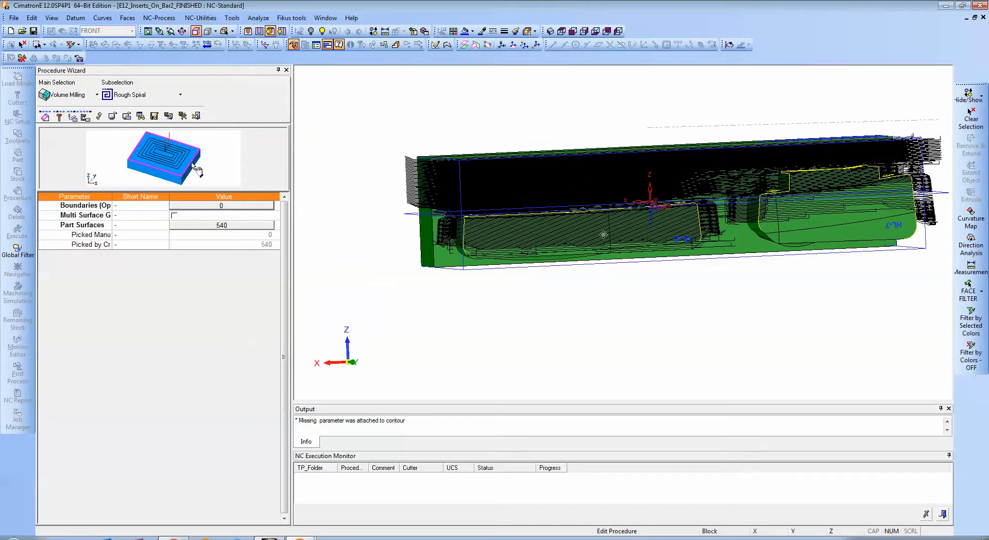
pyautogui.middleClick(343, 215)
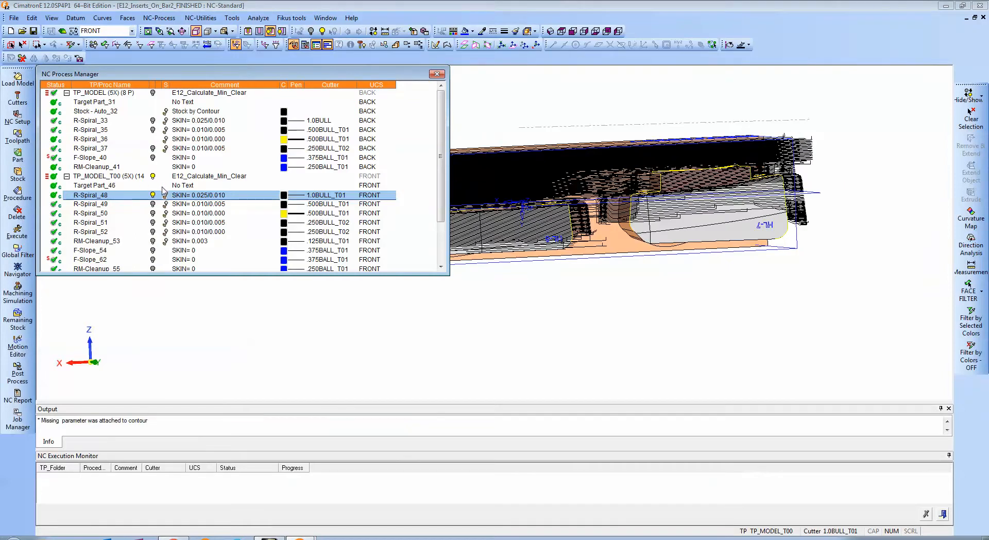
# Show the remaining stock after R-Spiral_37 and set the R-Spiral_48 toolpath colour to yellow.
pyautogui.click(166, 149)
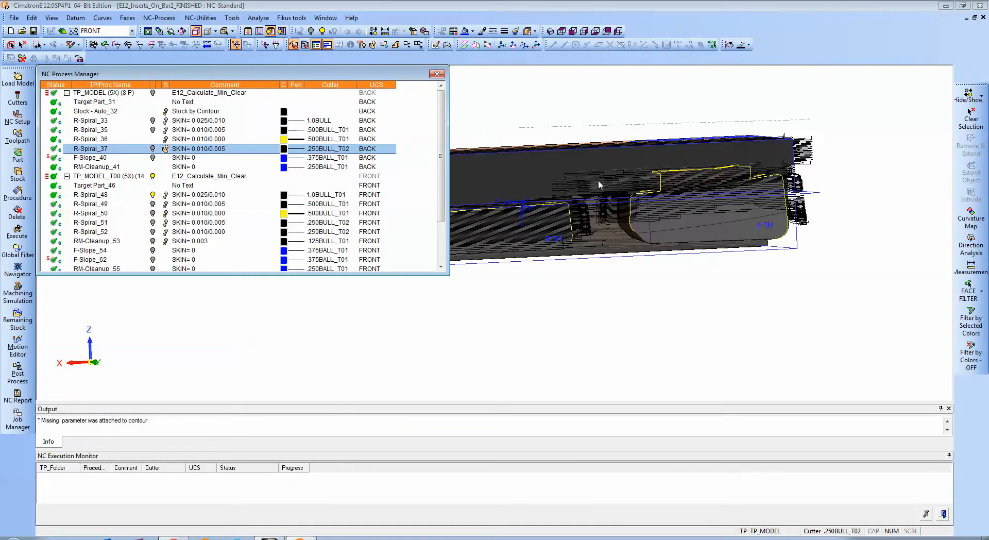
pyautogui.keyDown('ctrl'); pyautogui.moveTo(598, 180); pyautogui.dragTo(626, 193); pyautogui.keyUp('ctrl')
pyautogui.keyDown('ctrl'); pyautogui.moveTo(629, 207); pyautogui.dragTo(761, 254, button='middle'); pyautogui.keyUp('ctrl')
pyautogui.keyDown('ctrl'); pyautogui.moveTo(761, 253); pyautogui.dragTo(575, 225, button='right'); pyautogui.keyUp('ctrl')
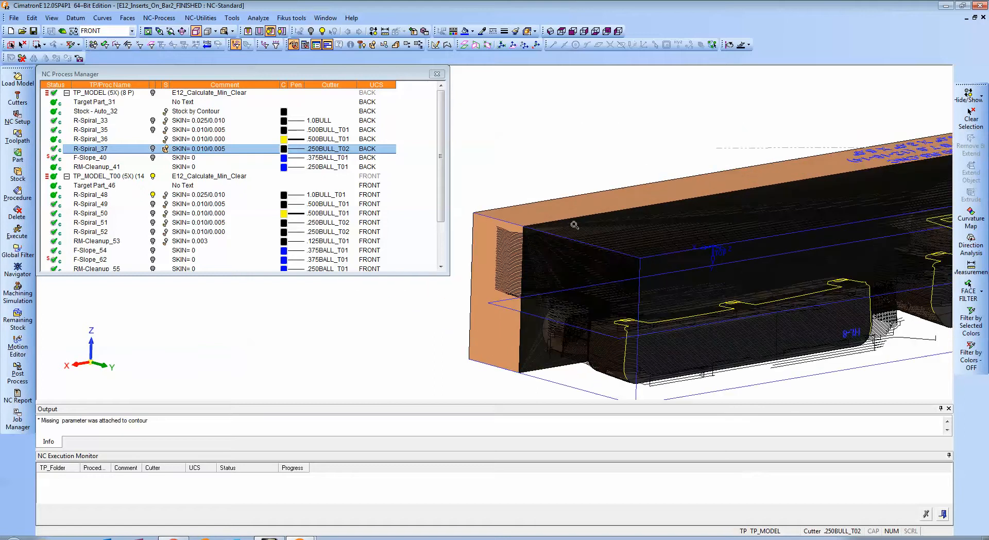
pyautogui.click(282, 196)
pyautogui.click(283, 196)
pyautogui.click(295, 207)
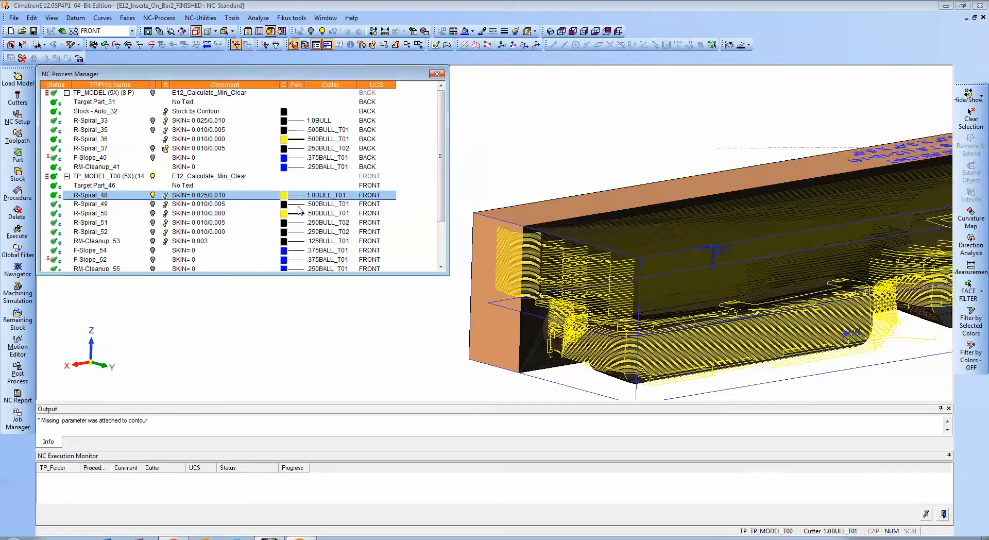
# Examine the R-Spiral_48 roughing passes against the remaining backside stock around the HL-8 and HL-7 inserts.
pyautogui.keyDown('ctrl'); pyautogui.moveTo(787, 254); pyautogui.dragTo(650, 224, button='middle'); pyautogui.keyUp('ctrl')
pyautogui.keyDown('ctrl'); pyautogui.moveTo(651, 224); pyautogui.dragTo(721, 278); pyautogui.keyUp('ctrl')
pyautogui.keyDown('ctrl'); pyautogui.moveTo(545, 226); pyautogui.dragTo(582, 258, button='middle'); pyautogui.keyUp('ctrl')
pyautogui.keyDown('ctrl'); pyautogui.moveTo(582, 257); pyautogui.dragTo(581, 209, button='right'); pyautogui.keyUp('ctrl')
pyautogui.keyDown('ctrl'); pyautogui.moveTo(582, 210); pyautogui.dragTo(651, 255); pyautogui.keyUp('ctrl')
pyautogui.keyDown('ctrl'); pyautogui.moveTo(652, 255); pyautogui.dragTo(762, 281, button='middle'); pyautogui.keyUp('ctrl')
pyautogui.keyDown('ctrl'); pyautogui.moveTo(639, 216); pyautogui.dragTo(610, 208); pyautogui.keyUp('ctrl')
pyautogui.keyDown('ctrl'); pyautogui.moveTo(685, 277); pyautogui.dragTo(682, 209, button='middle'); pyautogui.keyUp('ctrl')
pyautogui.keyDown('ctrl'); pyautogui.moveTo(683, 208); pyautogui.dragTo(665, 203); pyautogui.keyUp('ctrl')
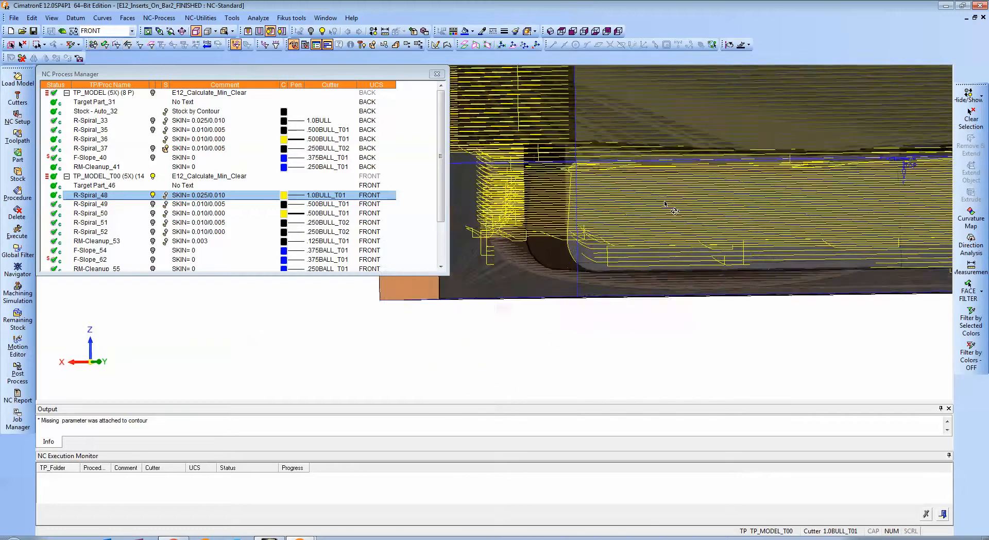
pyautogui.keyDown('ctrl'); pyautogui.moveTo(664, 203); pyautogui.dragTo(666, 232, button='right'); pyautogui.keyUp('ctrl')
pyautogui.keyDown('ctrl'); pyautogui.moveTo(927, 229); pyautogui.dragTo(729, 250, button='middle'); pyautogui.keyUp('ctrl')
pyautogui.keyDown('ctrl'); pyautogui.moveTo(729, 251); pyautogui.dragTo(687, 243); pyautogui.keyUp('ctrl')
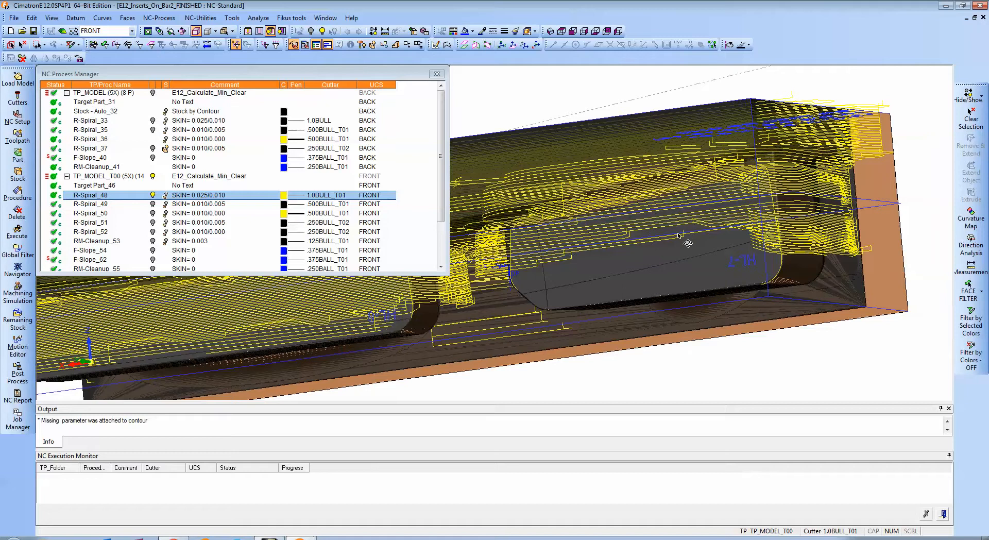
# Hide R-Spiral_48 and the remaining stock, and examine the R-Spiral_49 toolpath on both inserts.
pyautogui.click(153, 195)
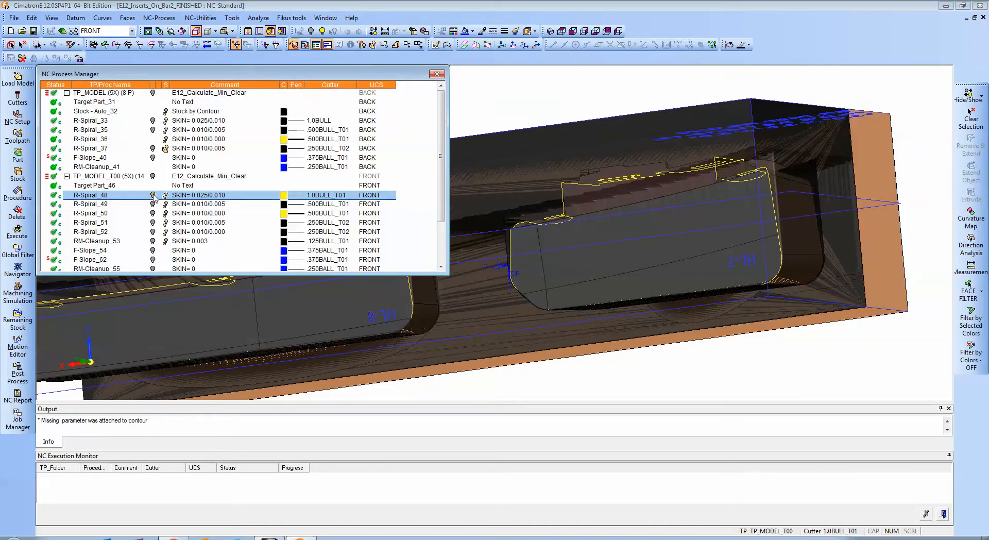
pyautogui.click(166, 149)
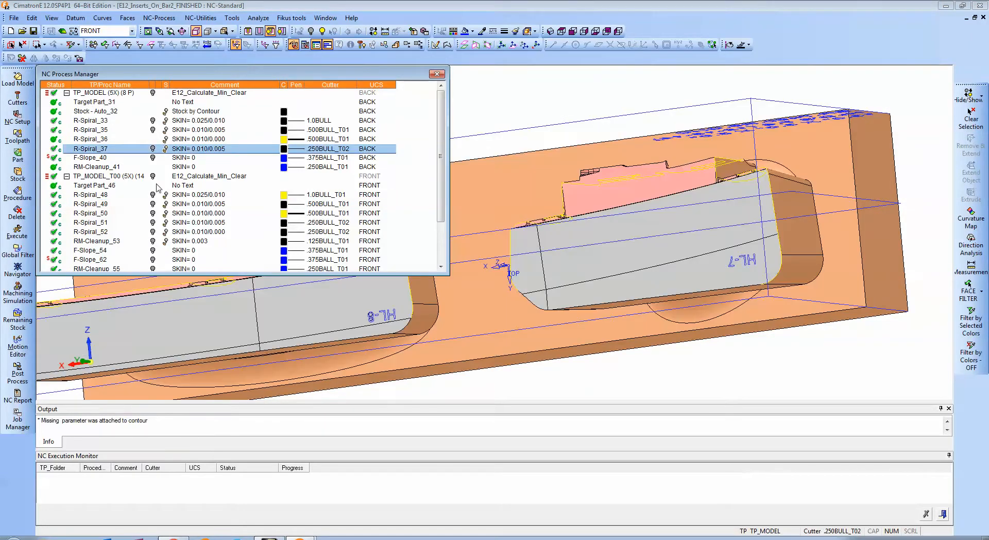
pyautogui.click(152, 204)
pyautogui.keyDown('ctrl'); pyautogui.moveTo(602, 186); pyautogui.dragTo(711, 277); pyautogui.keyUp('ctrl')
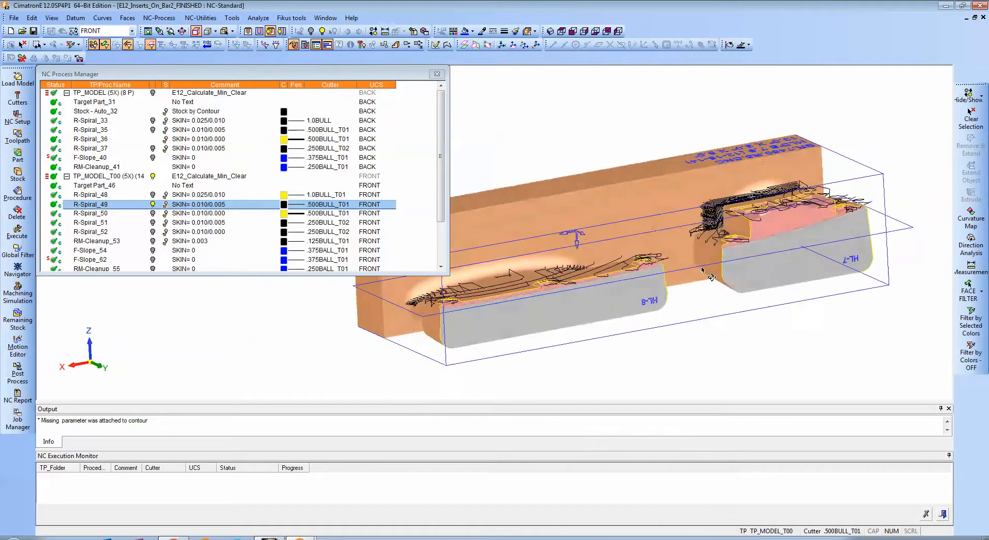
# Hide R-Spiral_49, and review the R-Spiral_50 and R-Spiral_51 toolpaths one after the other, hiding each again.
pyautogui.click(153, 205)
pyautogui.click(153, 216)
pyautogui.keyDown('ctrl'); pyautogui.moveTo(507, 222); pyautogui.dragTo(586, 281); pyautogui.keyUp('ctrl')
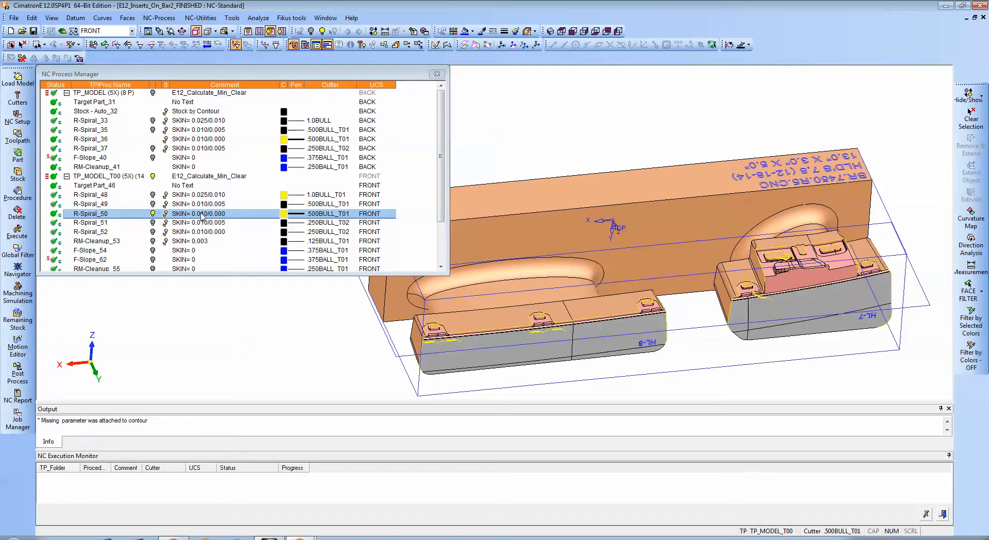
pyautogui.click(153, 214)
pyautogui.click(153, 222)
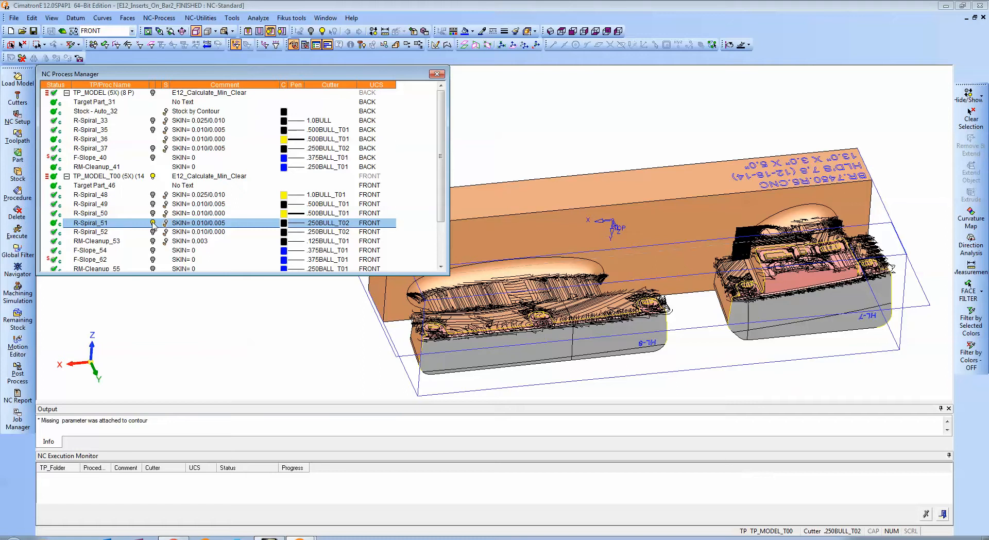
pyautogui.click(153, 223)
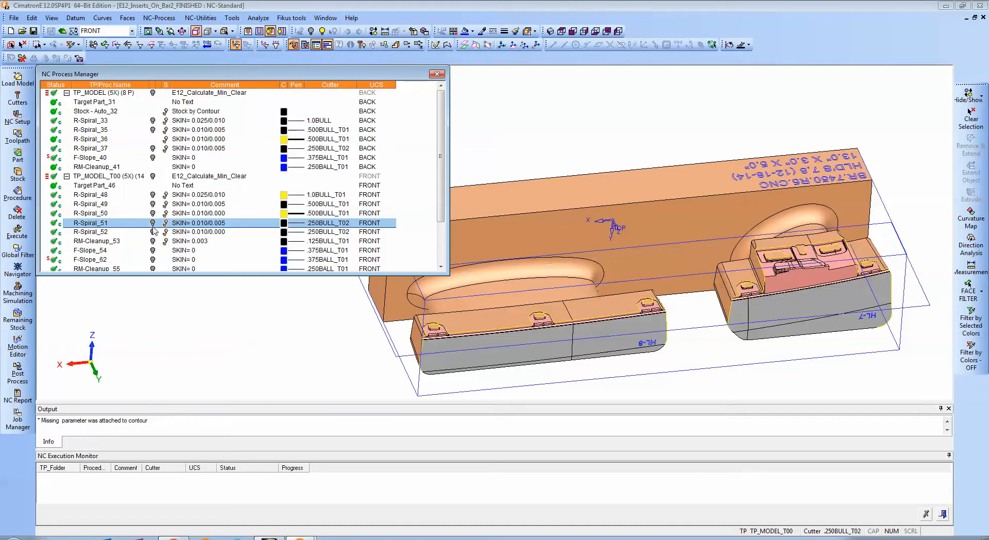
# Review the R-Spiral_52 and RM-Cleanup_53 toolpaths one after the other, hiding each again.
pyautogui.click(153, 231)
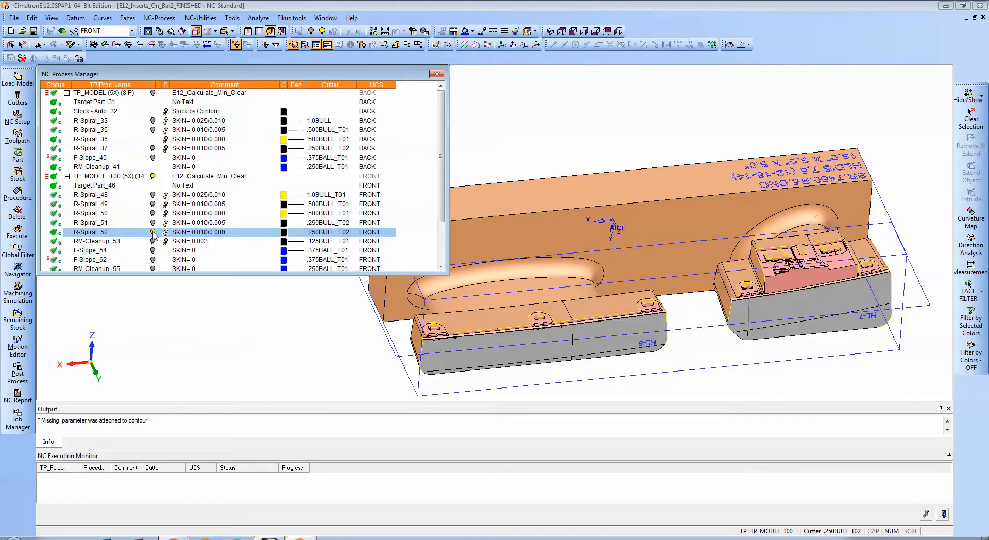
pyautogui.moveTo(566, 272)
pyautogui.mouseDown(button='middle')
pyautogui.moveTo(589, 269)
pyautogui.moveTo(585, 304)
pyautogui.moveTo(568, 301)
pyautogui.moveTo(572, 270)
pyautogui.moveTo(561, 278)
pyautogui.mouseUp(button='middle')
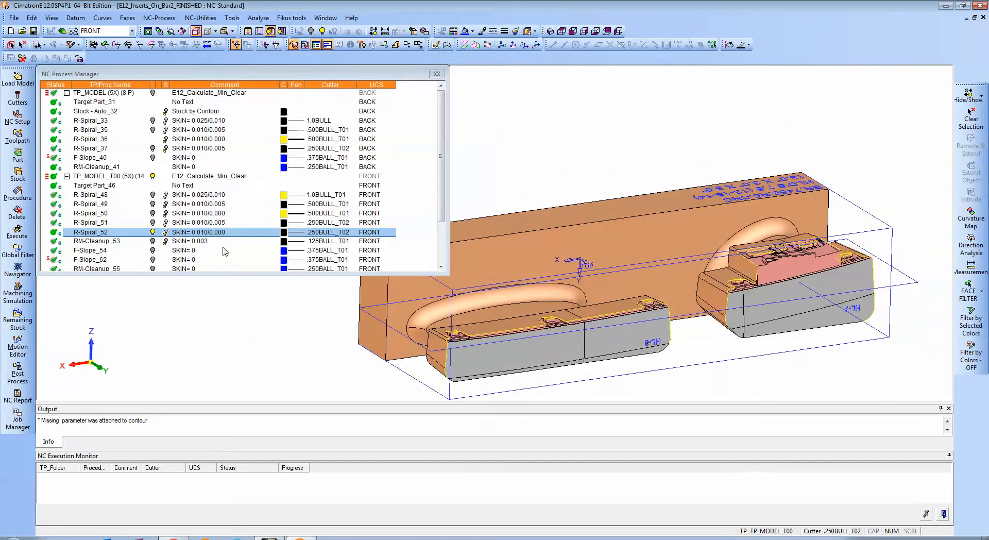
pyautogui.click(152, 232)
pyautogui.click(153, 241)
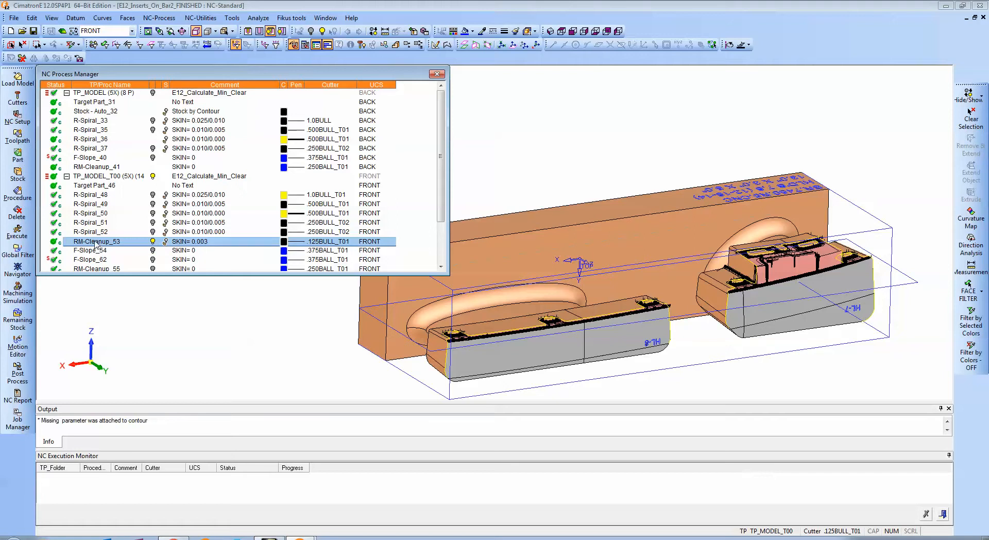
pyautogui.click(152, 241)
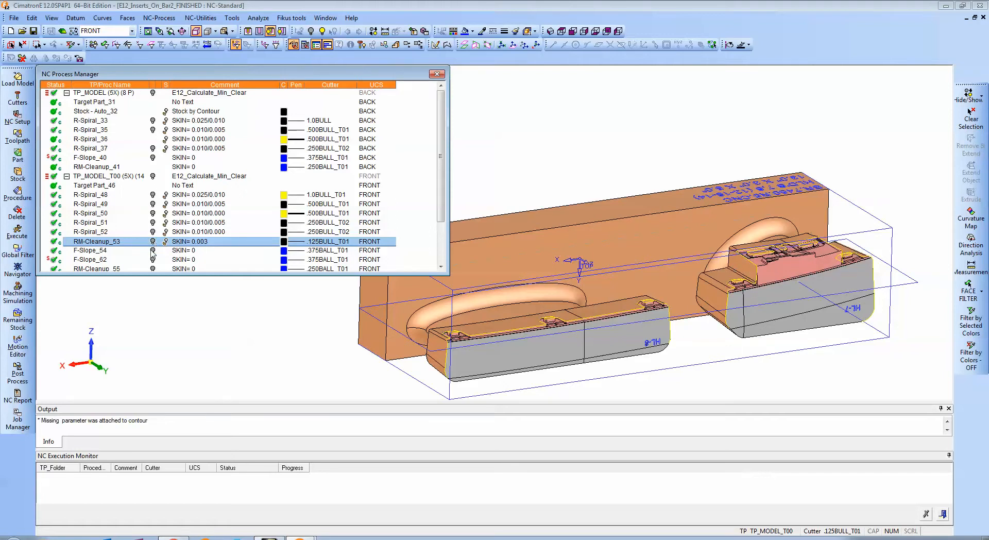
# Show the F-Slope_54 toolpath and examine its finish passes at the end of the HL-8 insert.
pyautogui.click(152, 251)
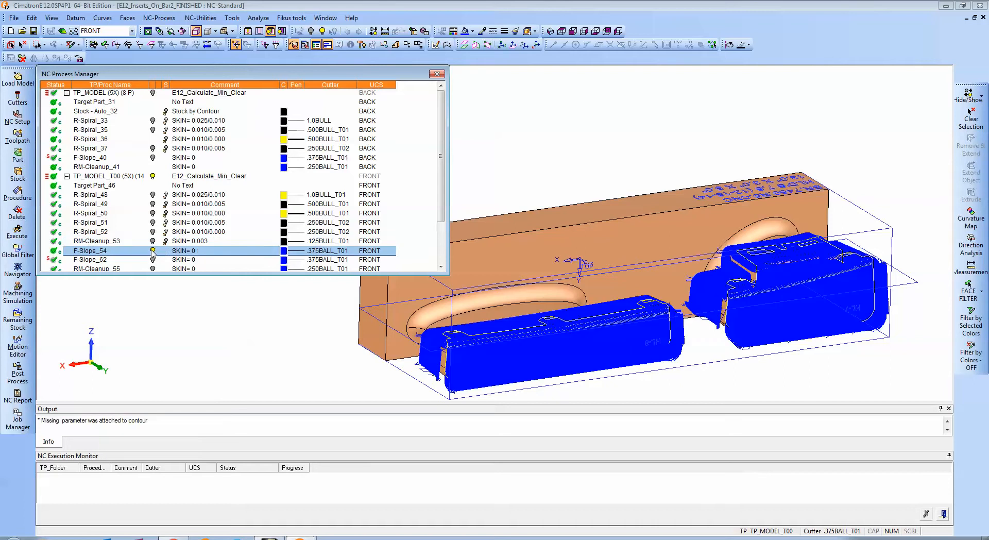
pyautogui.scroll(6, 575, 307)
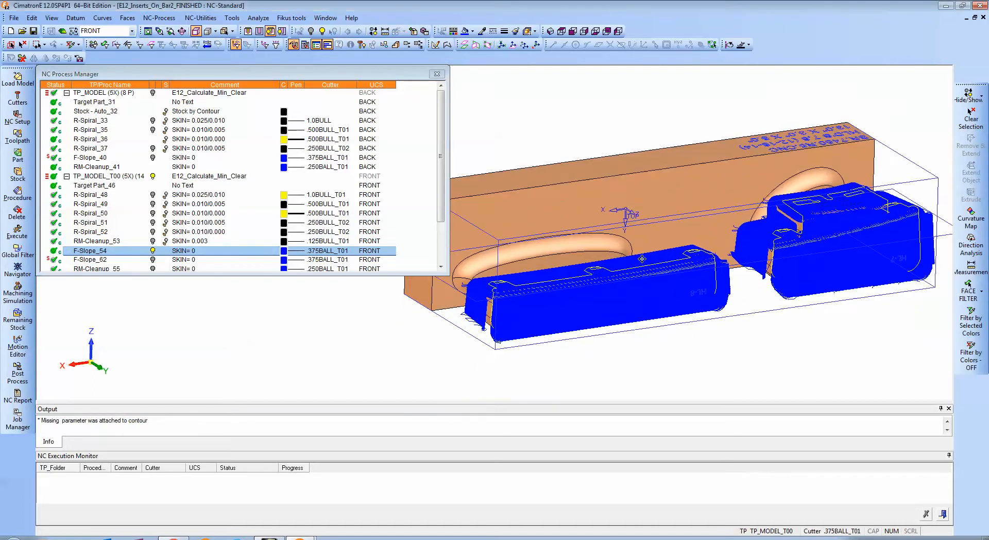
pyautogui.scroll(5, 600, 311)
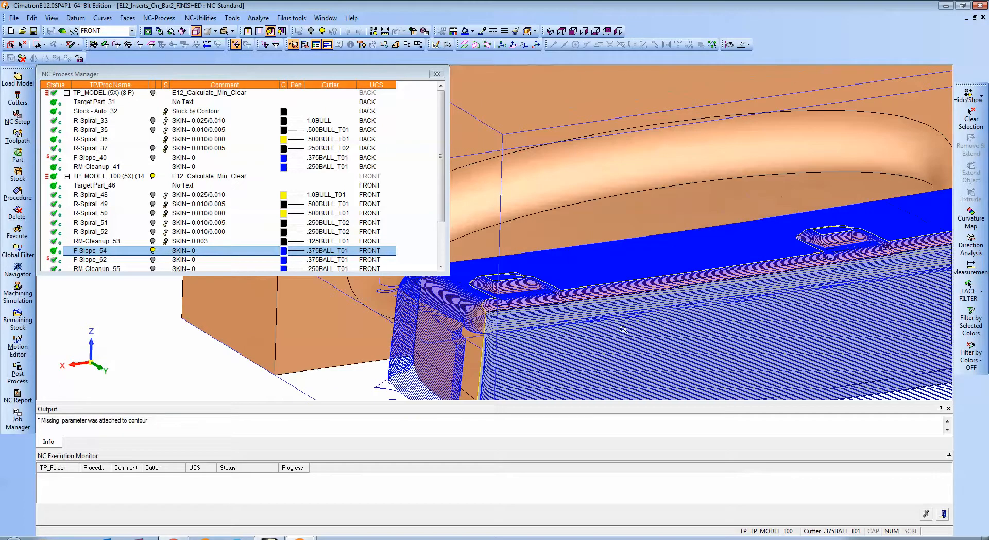
pyautogui.scroll(3, 576, 284)
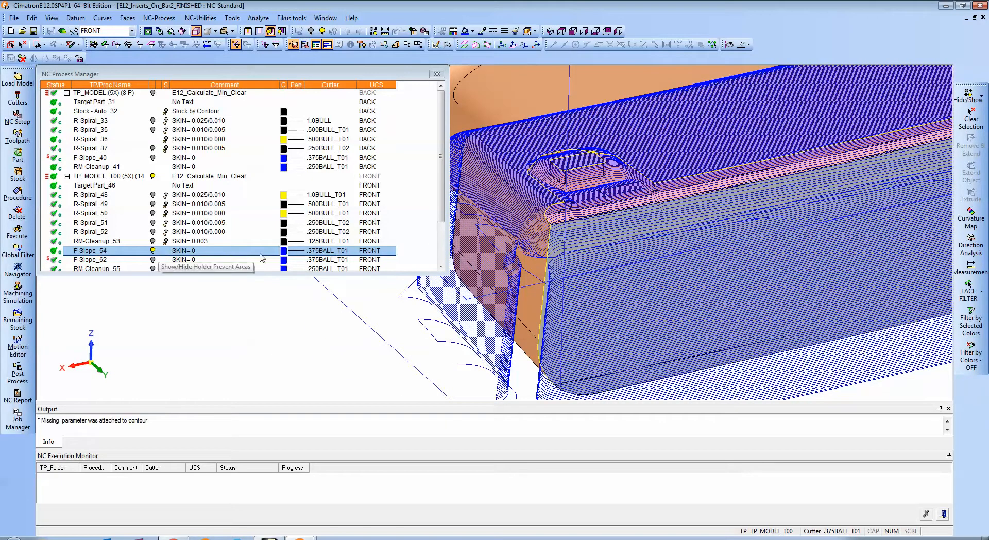
# Open the F-Slope_54 procedure, widen its parameter column, and examine the set criterion that selects the internal sharp edges.
pyautogui.doubleClick(97, 252)
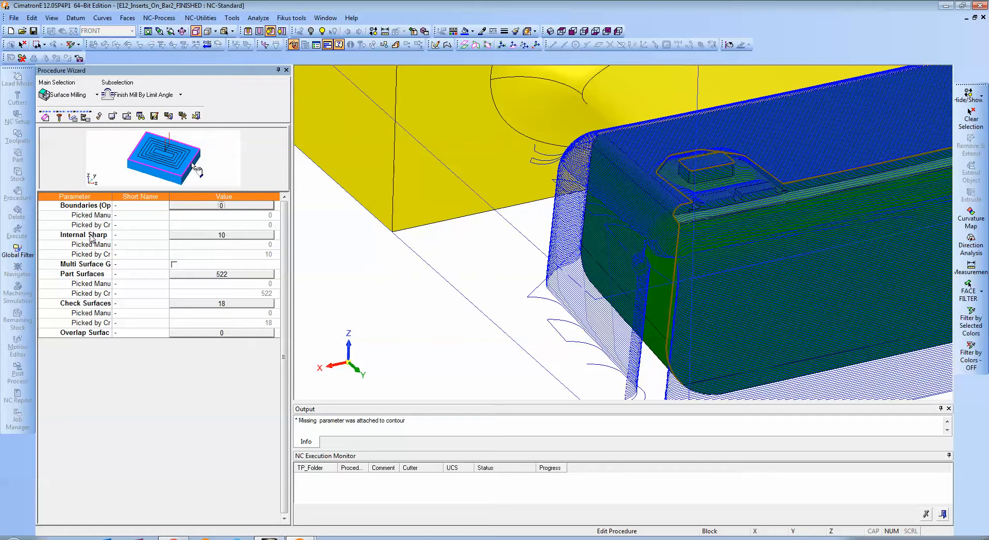
pyautogui.moveTo(111, 194); pyautogui.dragTo(154, 195)
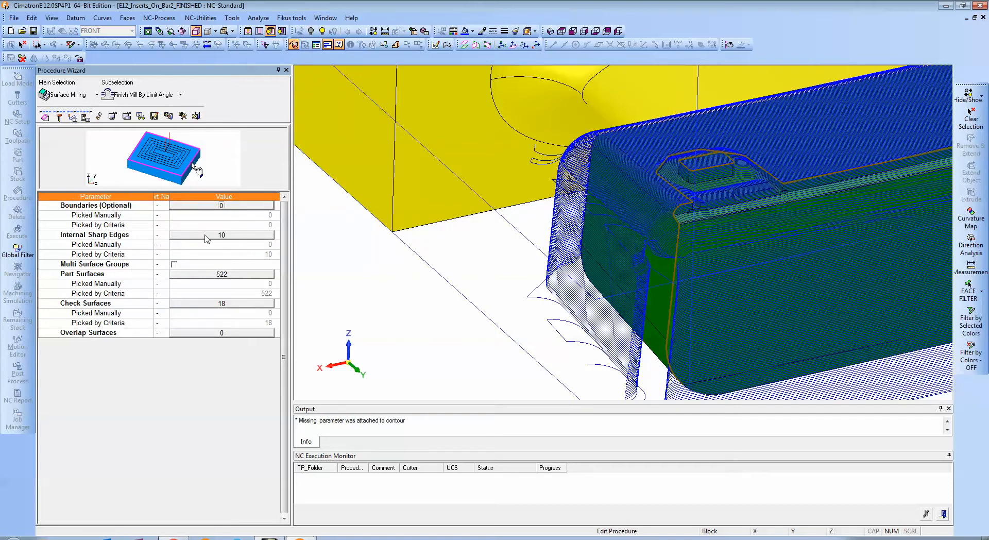
pyautogui.click(237, 237)
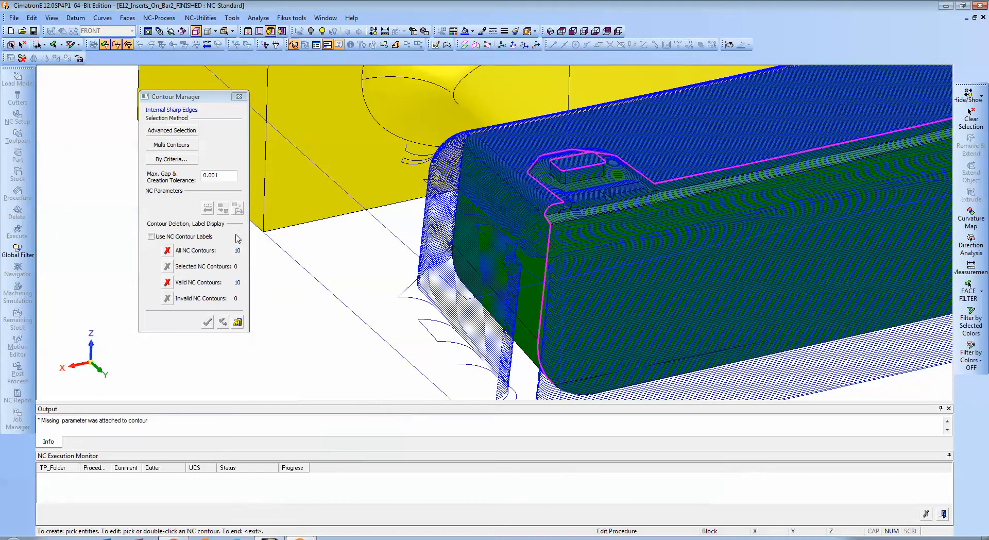
pyautogui.click(178, 162)
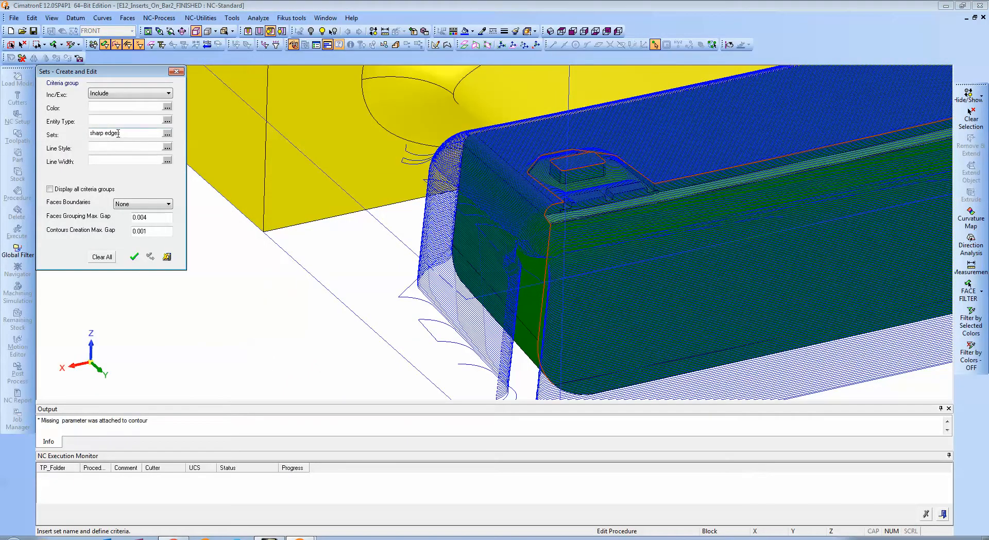
pyautogui.click(166, 256)
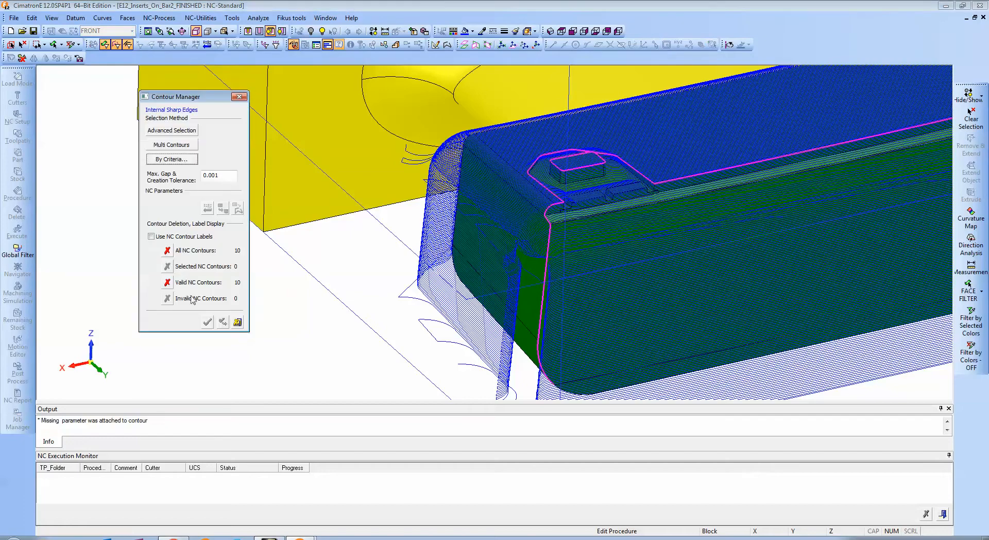
# Examine the selected internal sharp edge contours across both inserts, and leave the F-Slope_54 procedure.
pyautogui.moveTo(586, 173); pyautogui.dragTo(333, 270, button='middle')
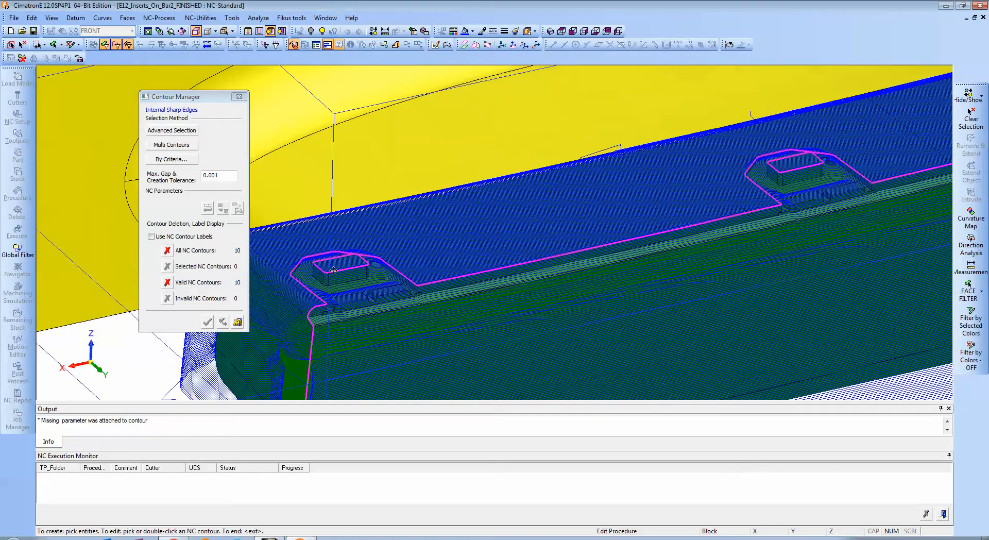
pyautogui.moveTo(726, 193)
pyautogui.mouseDown(button='middle')
pyautogui.moveTo(400, 257)
pyautogui.moveTo(555, 228)
pyautogui.moveTo(421, 258)
pyautogui.mouseUp(button='middle')
pyautogui.moveTo(700, 182); pyautogui.dragTo(451, 275, button='middle')
pyautogui.moveTo(700, 161); pyautogui.dragTo(455, 297, button='middle')
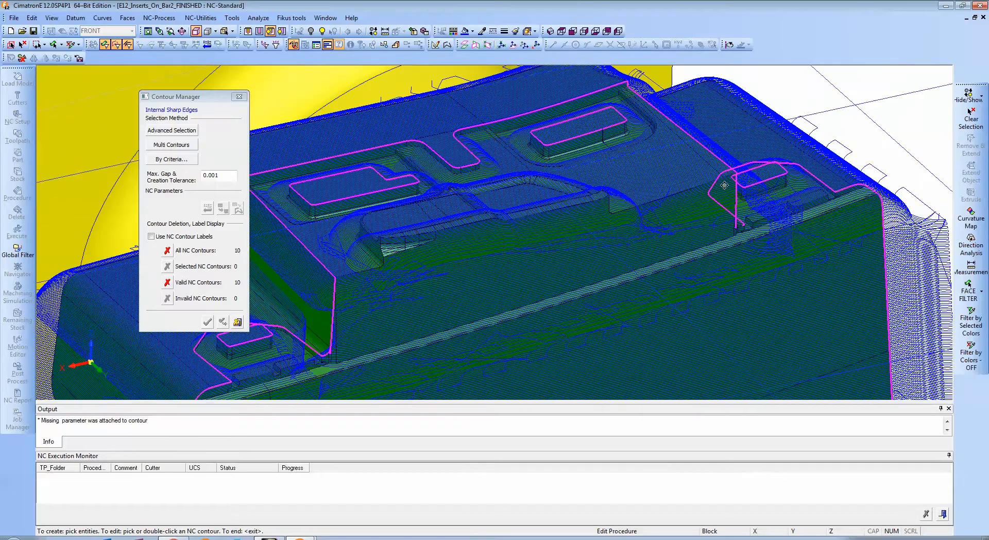
pyautogui.moveTo(740, 173)
pyautogui.mouseDown(button='middle')
pyautogui.moveTo(558, 181)
pyautogui.moveTo(591, 180)
pyautogui.moveTo(602, 195)
pyautogui.mouseUp(button='middle')
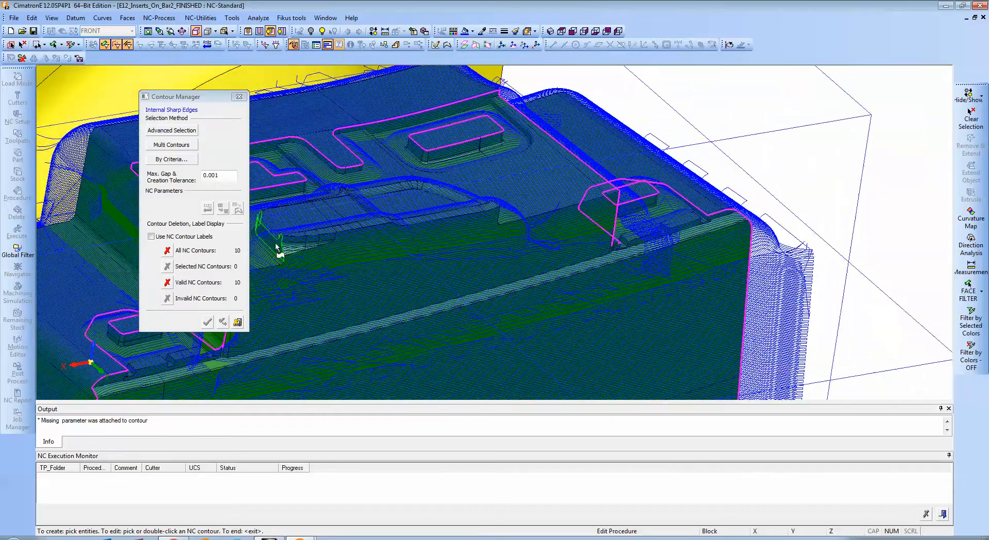
pyautogui.click(235, 321)
pyautogui.middleClick(372, 122)
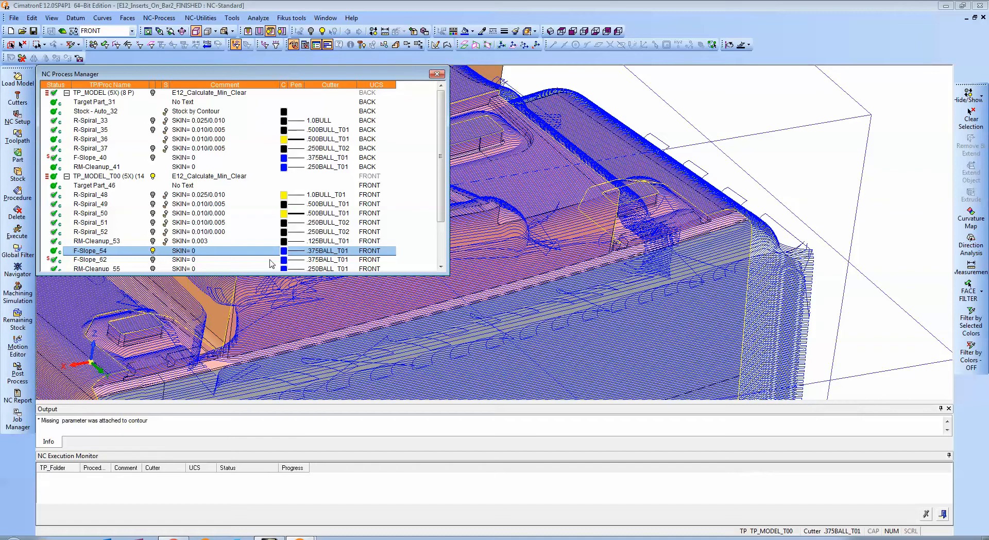
# Examine the F-Slope_54 finish passes around the vertical corner and lower edge of the HL-7 insert.
pyautogui.scroll(5, 657, 232)
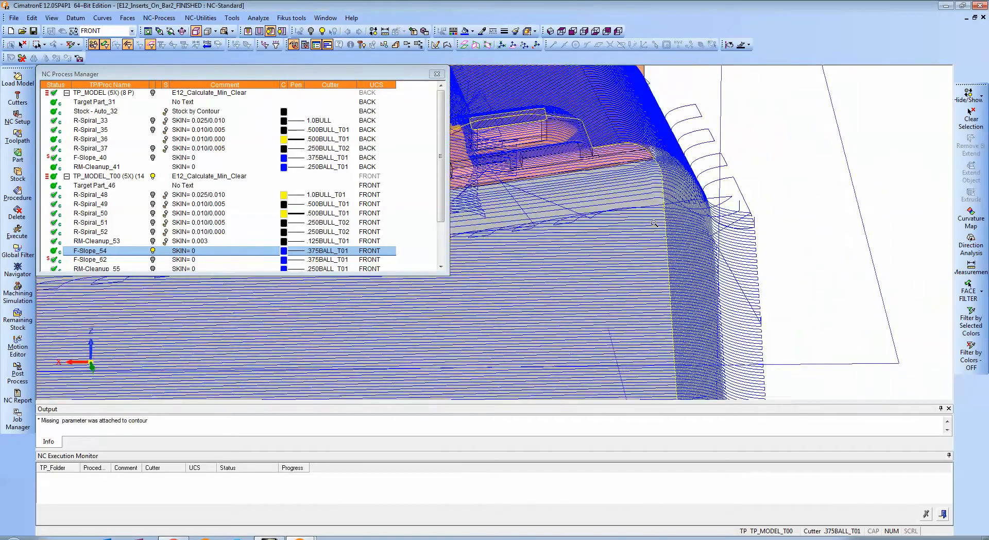
pyautogui.keyDown('ctrl'); pyautogui.moveTo(654, 223); pyautogui.dragTo(653, 206, button='right'); pyautogui.keyUp('ctrl')
pyautogui.keyDown('ctrl'); pyautogui.moveTo(653, 206); pyautogui.dragTo(626, 177); pyautogui.keyUp('ctrl')
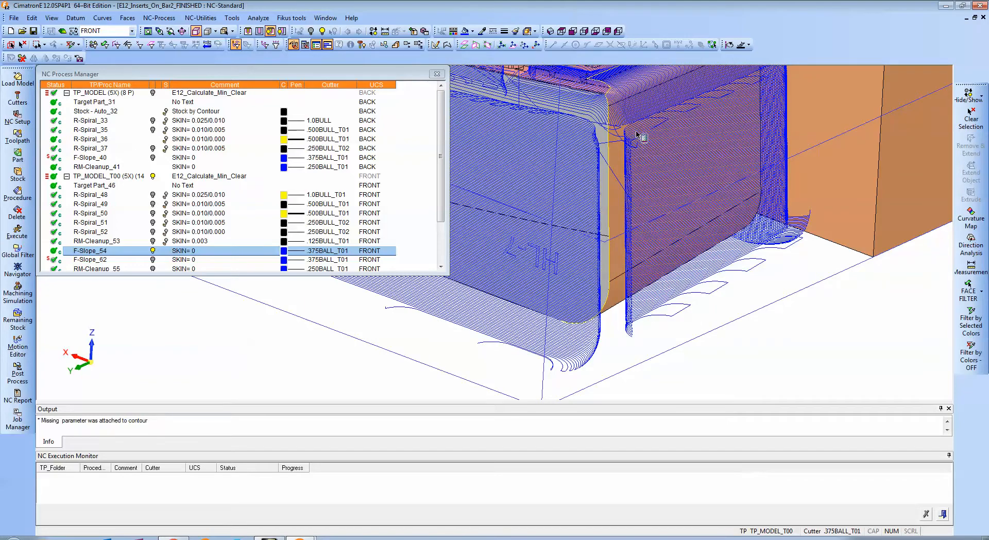
pyautogui.keyDown('ctrl'); pyautogui.moveTo(590, 139); pyautogui.dragTo(613, 198, button='right'); pyautogui.keyUp('ctrl')
pyautogui.keyDown('ctrl'); pyautogui.moveTo(613, 199); pyautogui.dragTo(692, 203); pyautogui.keyUp('ctrl')
pyautogui.keyDown('ctrl'); pyautogui.moveTo(692, 204); pyautogui.dragTo(599, 159, button='middle'); pyautogui.keyUp('ctrl')
pyautogui.keyDown('ctrl'); pyautogui.moveTo(599, 159); pyautogui.dragTo(608, 182); pyautogui.keyUp('ctrl')
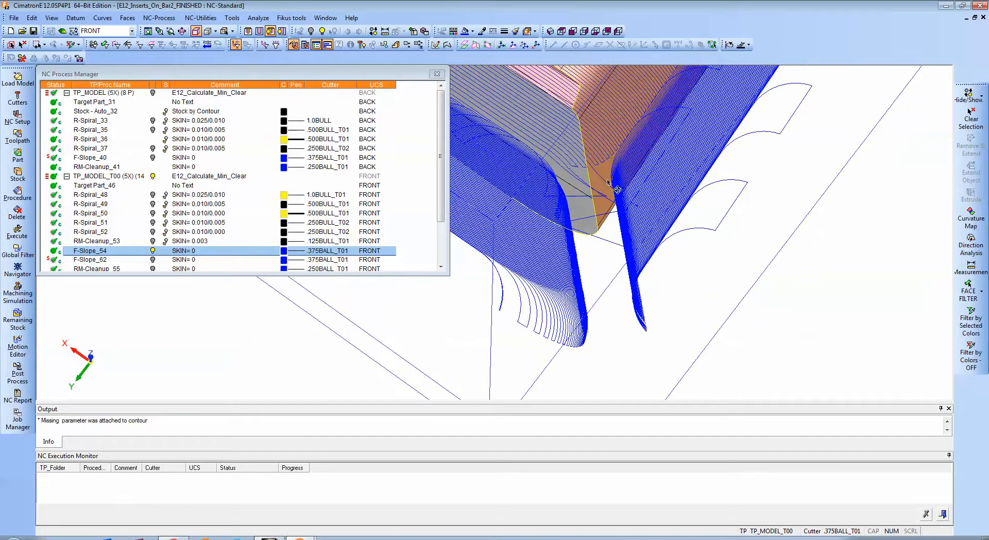
pyautogui.keyDown('ctrl'); pyautogui.moveTo(597, 149); pyautogui.dragTo(610, 209); pyautogui.keyUp('ctrl')
pyautogui.keyDown('ctrl'); pyautogui.moveTo(684, 267); pyautogui.dragTo(685, 206, button='right'); pyautogui.keyUp('ctrl')
pyautogui.keyDown('ctrl'); pyautogui.moveTo(685, 185); pyautogui.dragTo(662, 280, button='middle'); pyautogui.keyUp('ctrl')
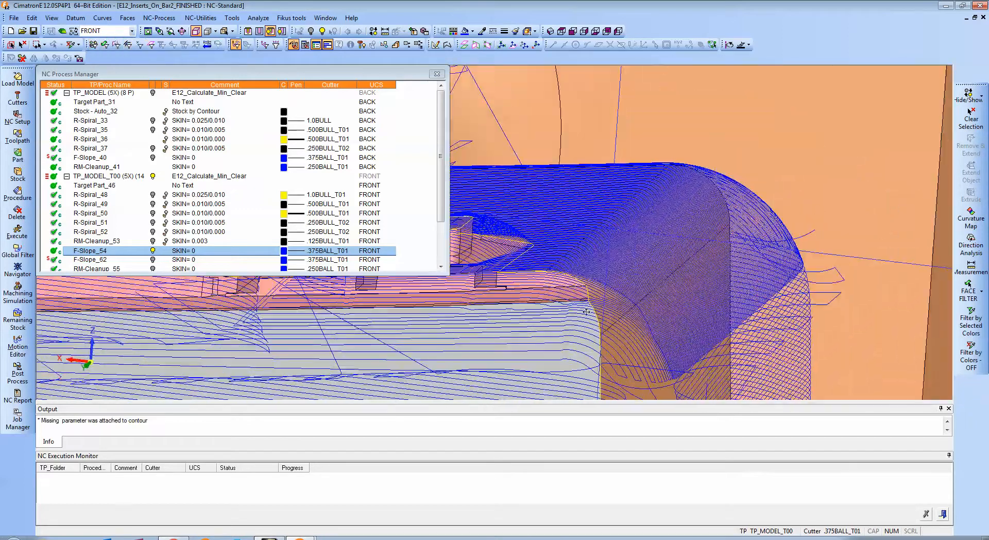
# Examine how the F-Slope_54 passes follow the upper sharp edge and the small notches of the HL-7 insert.
pyautogui.keyDown('ctrl'); pyautogui.moveTo(669, 278); pyautogui.dragTo(703, 229, button='right'); pyautogui.keyUp('ctrl')
pyautogui.keyDown('ctrl'); pyautogui.moveTo(707, 229); pyautogui.dragTo(650, 219, button='middle'); pyautogui.keyUp('ctrl')
pyautogui.keyDown('ctrl'); pyautogui.moveTo(649, 221); pyautogui.dragTo(638, 237); pyautogui.keyUp('ctrl')
pyautogui.keyDown('ctrl'); pyautogui.moveTo(618, 260); pyautogui.dragTo(667, 269, button='middle'); pyautogui.keyUp('ctrl')
pyautogui.keyDown('ctrl'); pyautogui.moveTo(667, 269); pyautogui.dragTo(654, 288); pyautogui.keyUp('ctrl')
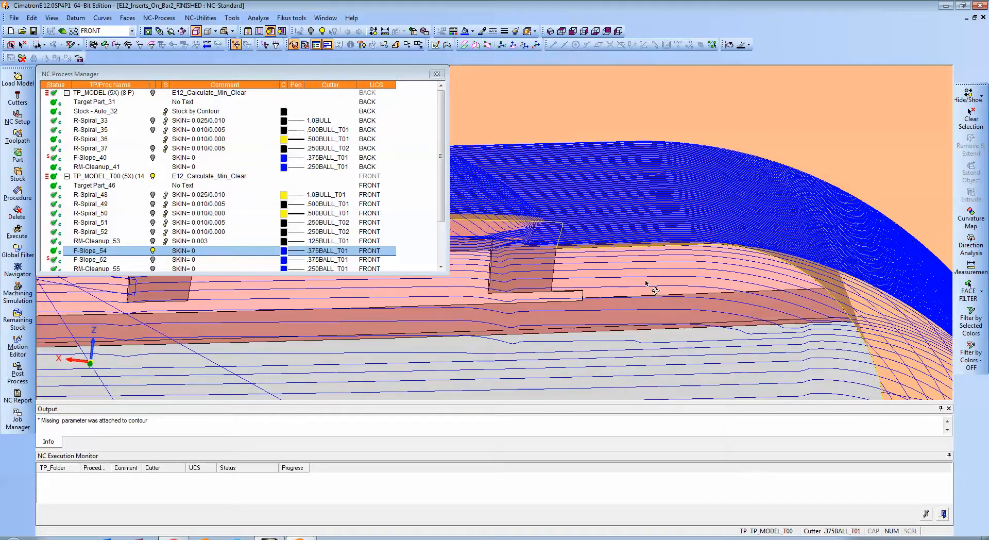
pyautogui.keyDown('ctrl'); pyautogui.moveTo(655, 289); pyautogui.dragTo(692, 239, button='right'); pyautogui.keyUp('ctrl')
pyautogui.keyDown('ctrl'); pyautogui.moveTo(694, 273); pyautogui.dragTo(646, 275, button='middle'); pyautogui.keyUp('ctrl')
pyautogui.keyDown('ctrl'); pyautogui.moveTo(648, 275); pyautogui.dragTo(693, 240, button='right'); pyautogui.keyUp('ctrl')
pyautogui.keyDown('ctrl'); pyautogui.moveTo(705, 247); pyautogui.dragTo(712, 229); pyautogui.keyUp('ctrl')
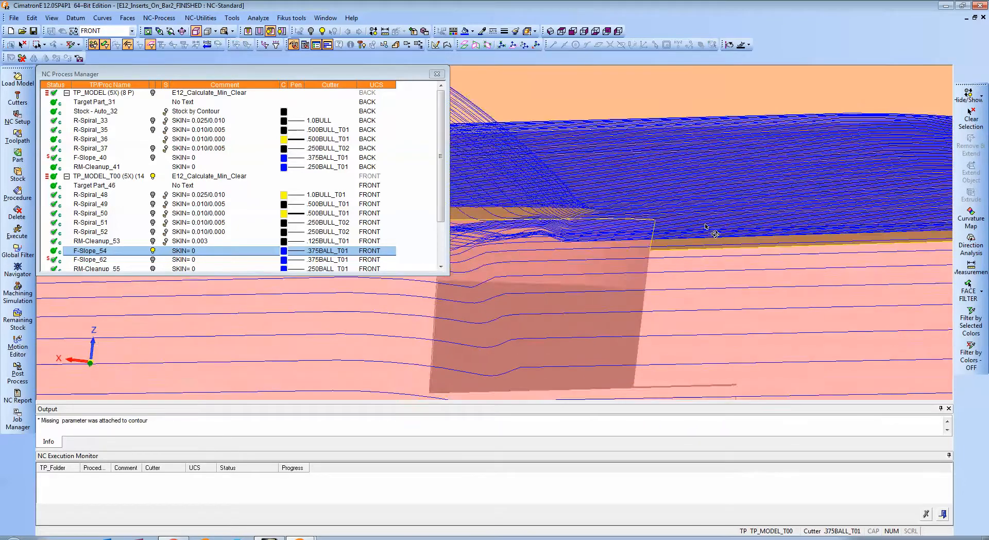
pyautogui.keyDown('ctrl'); pyautogui.moveTo(713, 230); pyautogui.dragTo(677, 309, button='right'); pyautogui.keyUp('ctrl')
pyautogui.keyDown('ctrl'); pyautogui.moveTo(618, 246); pyautogui.dragTo(775, 246, button='middle'); pyautogui.keyUp('ctrl')
pyautogui.keyDown('ctrl'); pyautogui.moveTo(775, 245); pyautogui.dragTo(745, 243); pyautogui.keyUp('ctrl')
pyautogui.moveTo(749, 177)
pyautogui.keyDown('ctrl'); pyautogui.mouseDown()
pyautogui.moveTo(760, 200)
pyautogui.moveTo(756, 177)
pyautogui.mouseUp(); pyautogui.keyUp('ctrl')
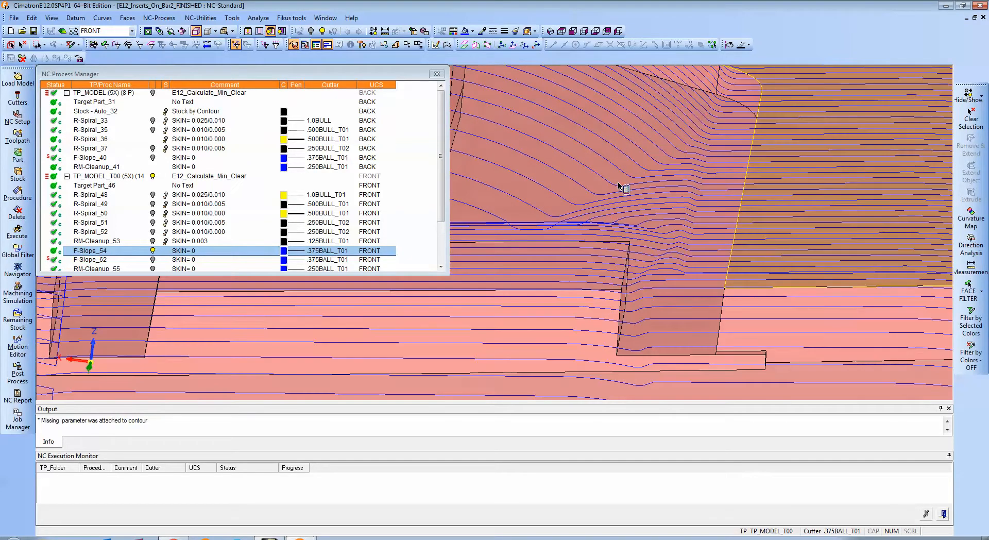
# Play the F-Slope_54 motion in the Navigator with the cutter placed on the passes beside the insert's notch.
pyautogui.rightClick(91, 253)
pyautogui.click(120, 384)
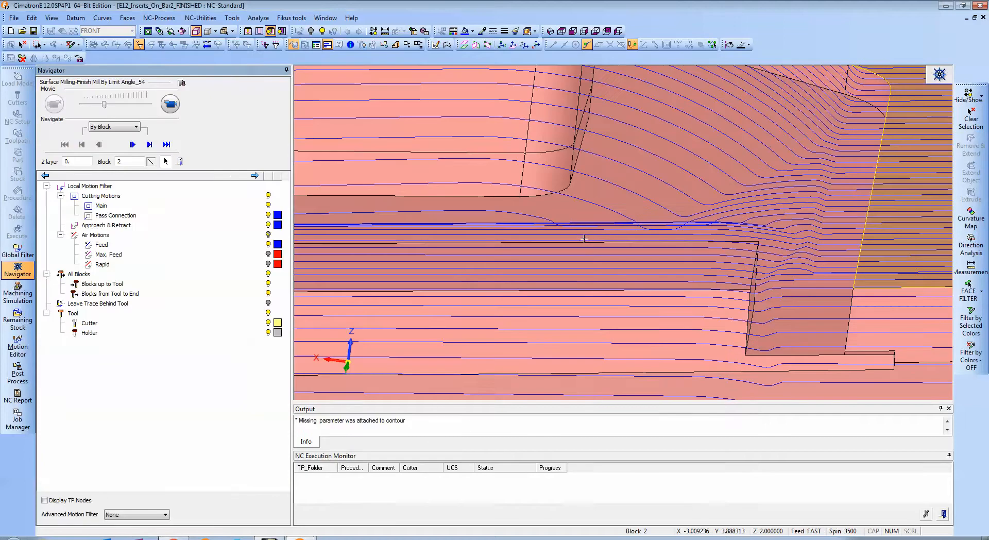
pyautogui.click(851, 191)
pyautogui.keyDown('ctrl'); pyautogui.moveTo(851, 192); pyautogui.dragTo(738, 193, button='middle'); pyautogui.keyUp('ctrl')
pyautogui.keyDown('ctrl'); pyautogui.moveTo(738, 193); pyautogui.dragTo(738, 185); pyautogui.keyUp('ctrl')
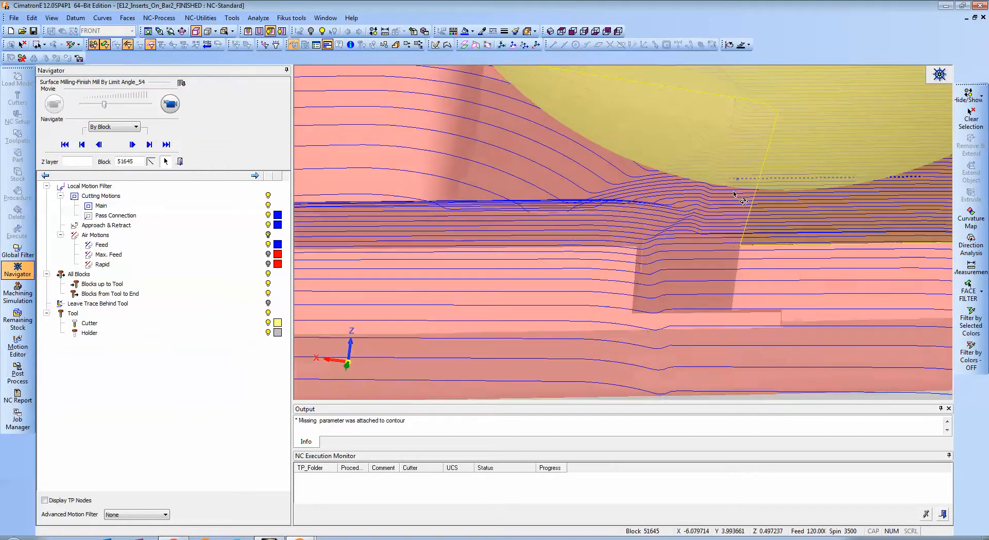
pyautogui.click(703, 186)
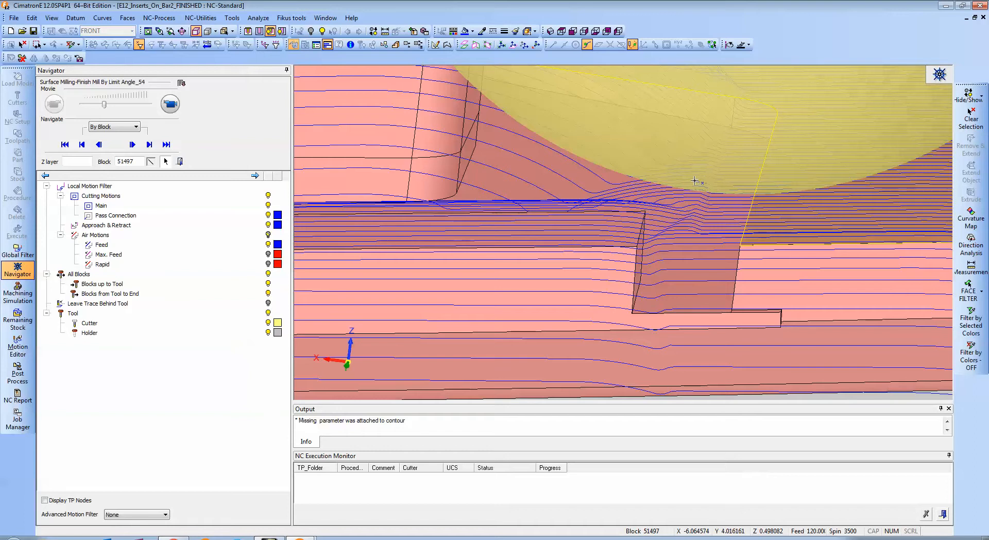
pyautogui.click(683, 182)
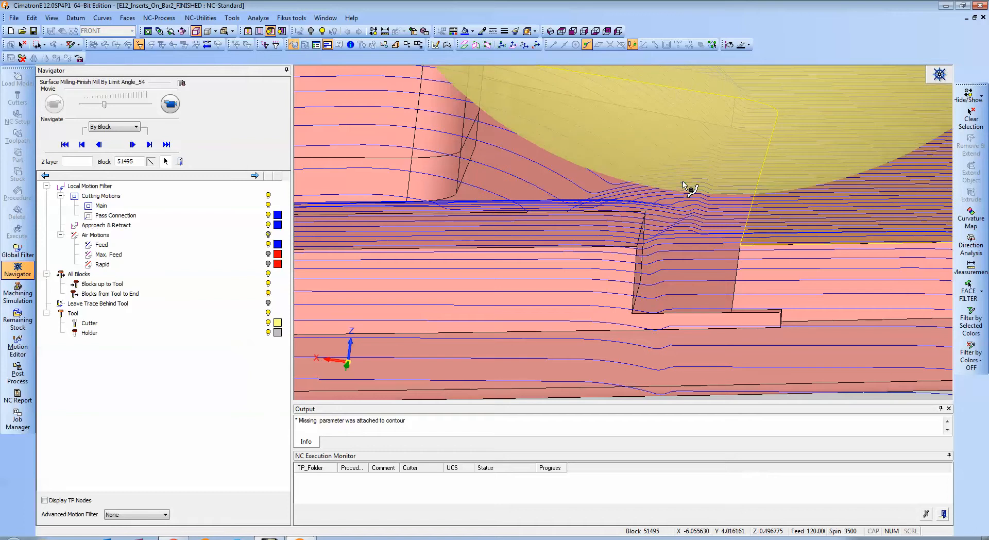
pyautogui.click(846, 190)
pyautogui.click(171, 104)
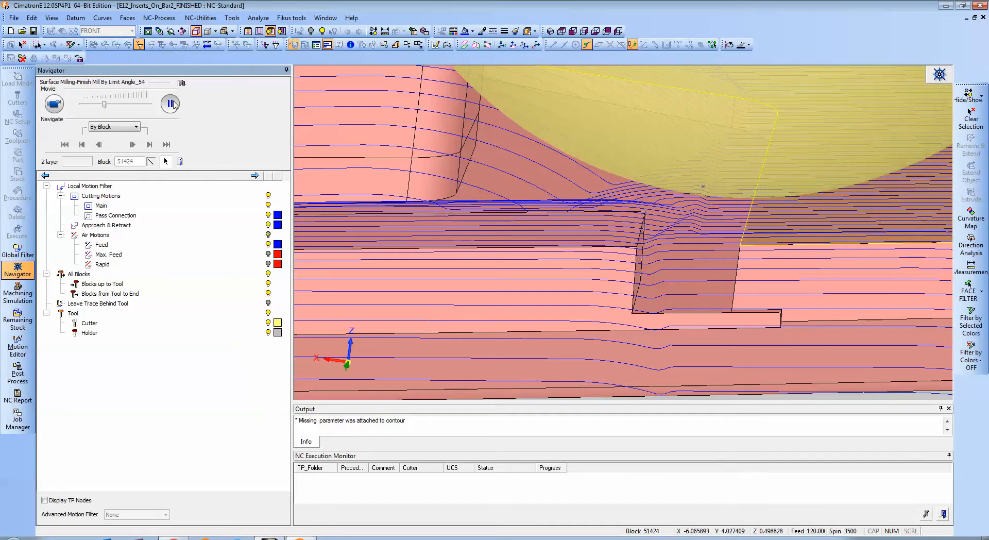
# Place the cutter on the F-Slope_54 passes at the rounded end of the insert's raised upper edge.
pyautogui.keyDown('ctrl'); pyautogui.moveTo(583, 130); pyautogui.dragTo(604, 247, button='right'); pyautogui.keyUp('ctrl')
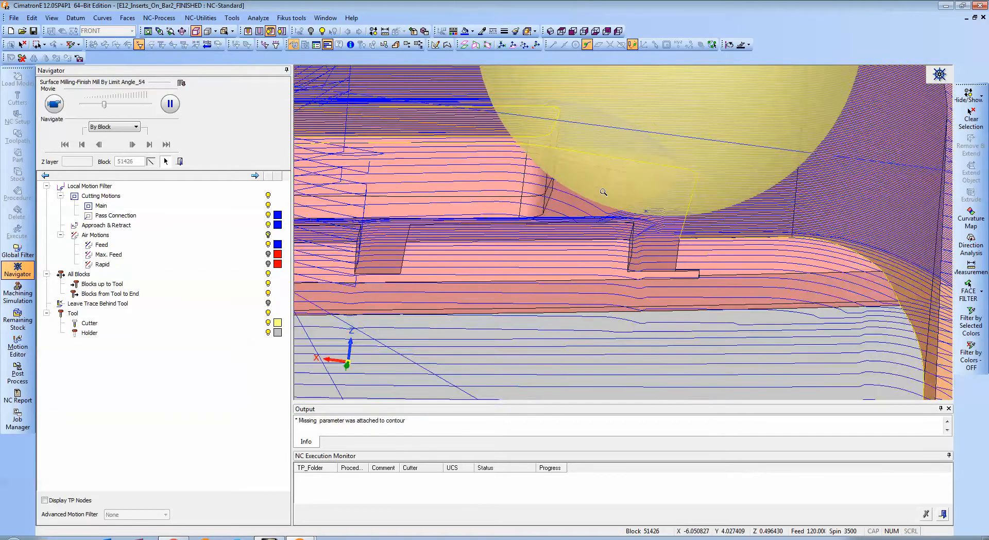
pyautogui.keyDown('ctrl'); pyautogui.moveTo(603, 247); pyautogui.dragTo(587, 154, button='middle'); pyautogui.keyUp('ctrl')
pyautogui.keyDown('ctrl'); pyautogui.moveTo(412, 88); pyautogui.dragTo(713, 189, button='middle'); pyautogui.keyUp('ctrl')
pyautogui.keyDown('ctrl'); pyautogui.moveTo(714, 190); pyautogui.dragTo(670, 289, button='right'); pyautogui.keyUp('ctrl')
pyautogui.keyDown('ctrl'); pyautogui.moveTo(669, 288); pyautogui.dragTo(589, 226, button='middle'); pyautogui.keyUp('ctrl')
pyautogui.keyDown('ctrl'); pyautogui.moveTo(426, 125); pyautogui.dragTo(613, 296, button='middle'); pyautogui.keyUp('ctrl')
pyautogui.keyDown('ctrl'); pyautogui.moveTo(612, 297); pyautogui.dragTo(611, 224, button='right'); pyautogui.keyUp('ctrl')
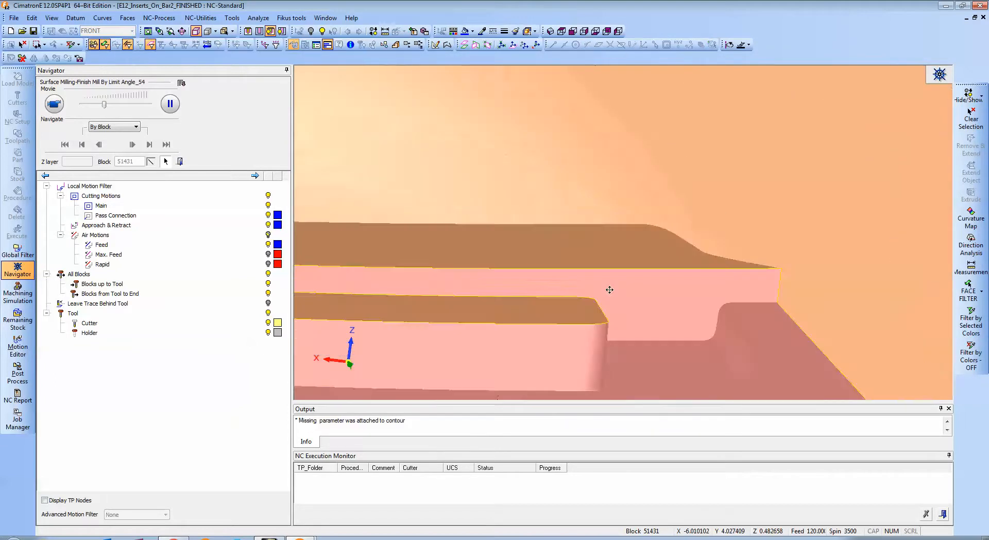
pyautogui.keyDown('ctrl'); pyautogui.moveTo(607, 289); pyautogui.dragTo(604, 239, button='middle'); pyautogui.keyUp('ctrl')
pyautogui.keyDown('ctrl'); pyautogui.moveTo(605, 239); pyautogui.dragTo(530, 175, button='right'); pyautogui.keyUp('ctrl')
pyautogui.click(589, 294)
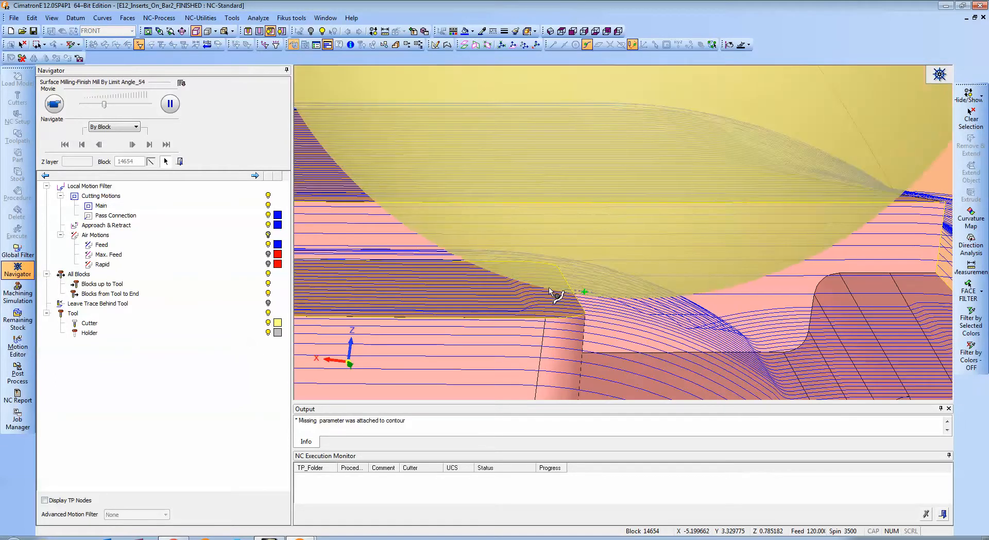
# Examine from both sides how the cutter and the F-Slope_54 passes meet the sharp edge at the raised corner.
pyautogui.keyDown('ctrl'); pyautogui.moveTo(549, 288); pyautogui.dragTo(510, 278); pyautogui.keyUp('ctrl')
pyautogui.keyDown('ctrl'); pyautogui.moveTo(578, 225); pyautogui.dragTo(563, 247); pyautogui.keyUp('ctrl')
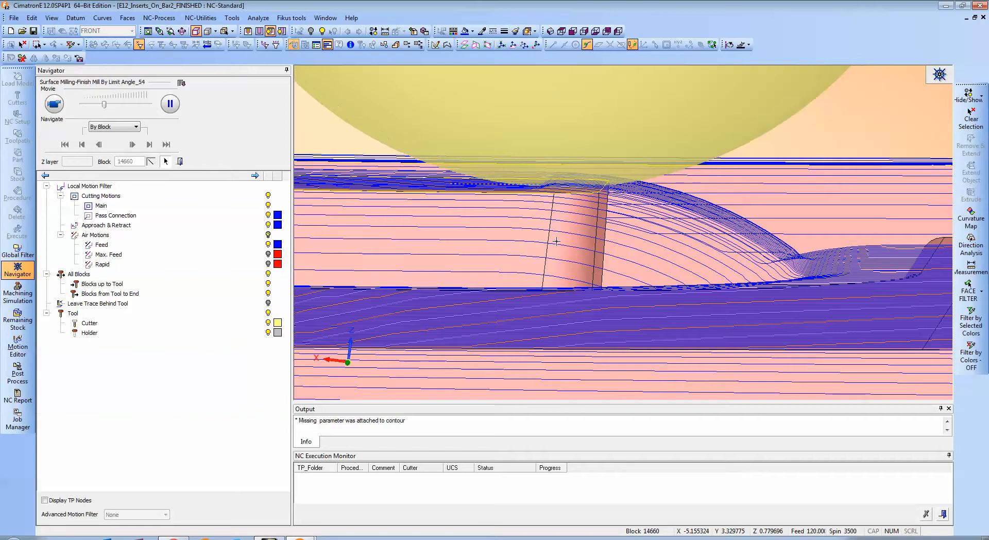
pyautogui.keyDown('ctrl'); pyautogui.moveTo(556, 241); pyautogui.dragTo(514, 223); pyautogui.keyUp('ctrl')
pyautogui.keyDown('ctrl'); pyautogui.moveTo(514, 223); pyautogui.dragTo(762, 236, button='middle'); pyautogui.keyUp('ctrl')
pyautogui.keyDown('ctrl'); pyautogui.moveTo(549, 223); pyautogui.dragTo(545, 234); pyautogui.keyUp('ctrl')
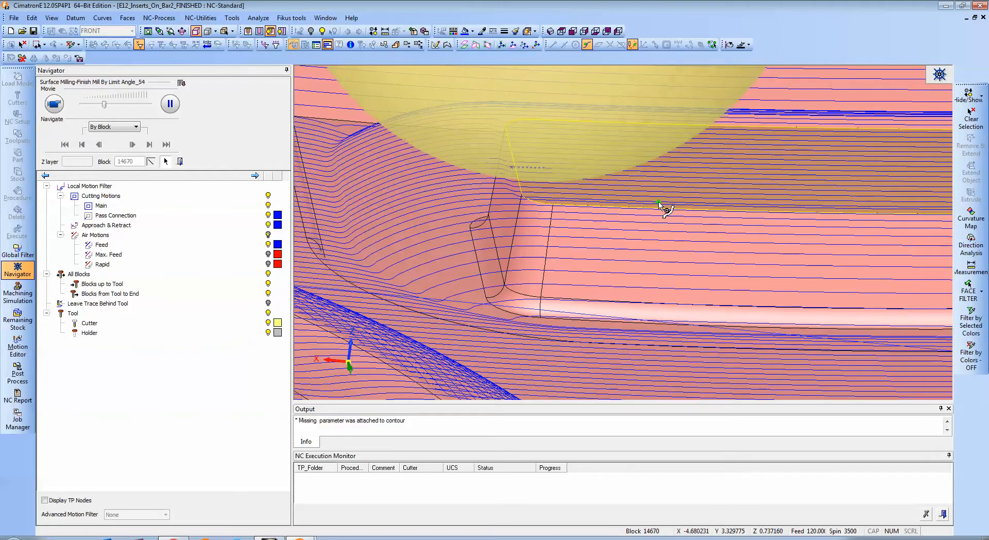
pyautogui.keyDown('ctrl'); pyautogui.moveTo(656, 203); pyautogui.dragTo(631, 211); pyautogui.keyUp('ctrl')
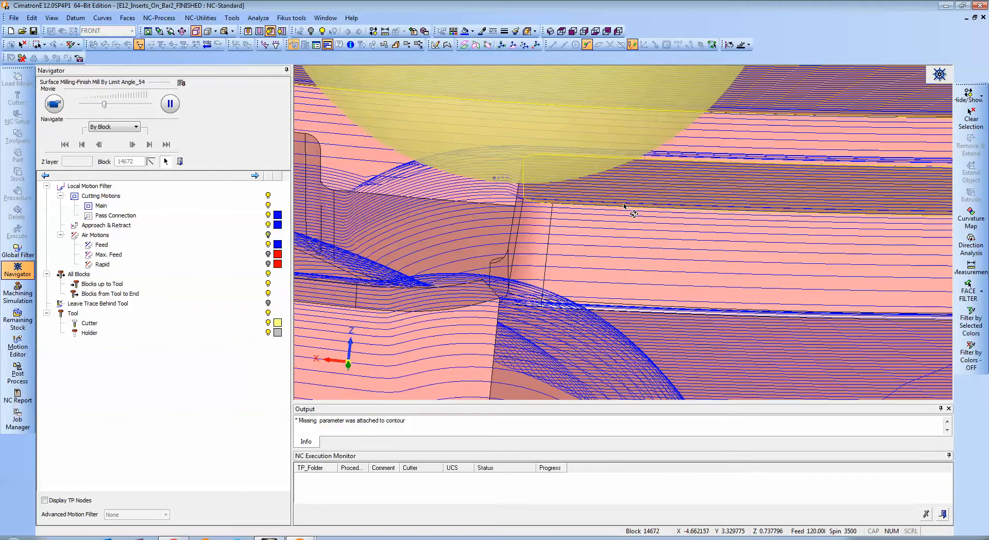
# Place the cutter on the lower F-Slope_54 passes at the side of the HL-7 insert facing HL-8.
pyautogui.keyDown('ctrl'); pyautogui.moveTo(595, 189); pyautogui.dragTo(589, 265, button='right'); pyautogui.keyUp('ctrl')
pyautogui.keyDown('ctrl'); pyautogui.moveTo(566, 203); pyautogui.dragTo(548, 320, button='right'); pyautogui.keyUp('ctrl')
pyautogui.keyDown('ctrl'); pyautogui.moveTo(406, 226); pyautogui.dragTo(565, 217, button='middle'); pyautogui.keyUp('ctrl')
pyautogui.keyDown('ctrl'); pyautogui.moveTo(565, 217); pyautogui.dragTo(568, 257, button='right'); pyautogui.keyUp('ctrl')
pyautogui.keyDown('ctrl'); pyautogui.moveTo(569, 257); pyautogui.dragTo(592, 297); pyautogui.keyUp('ctrl')
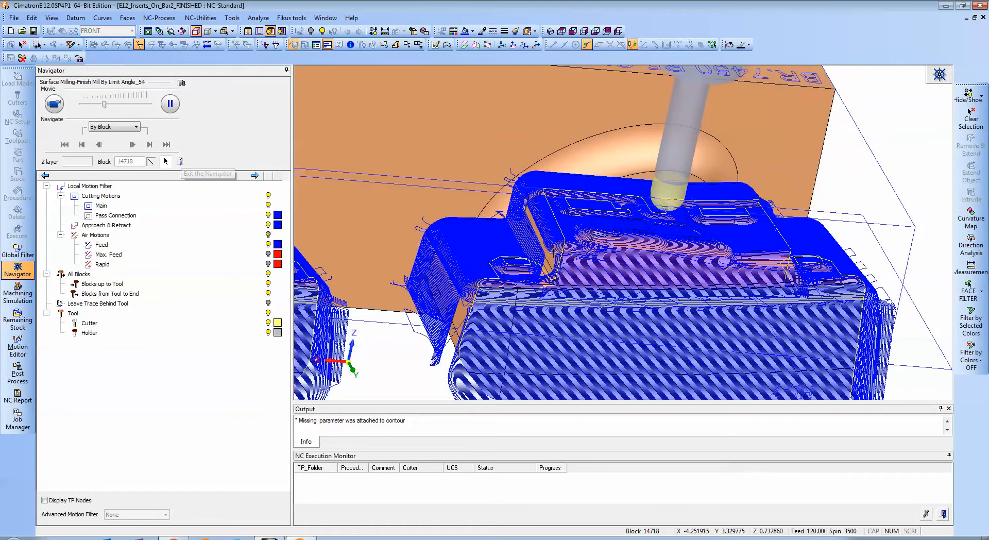
pyautogui.keyDown('ctrl'); pyautogui.moveTo(474, 324); pyautogui.dragTo(573, 227, button='middle'); pyautogui.keyUp('ctrl')
pyautogui.keyDown('ctrl'); pyautogui.moveTo(576, 278); pyautogui.dragTo(583, 221, button='right'); pyautogui.keyUp('ctrl')
pyautogui.keyDown('ctrl'); pyautogui.moveTo(583, 222); pyautogui.dragTo(516, 256); pyautogui.keyUp('ctrl')
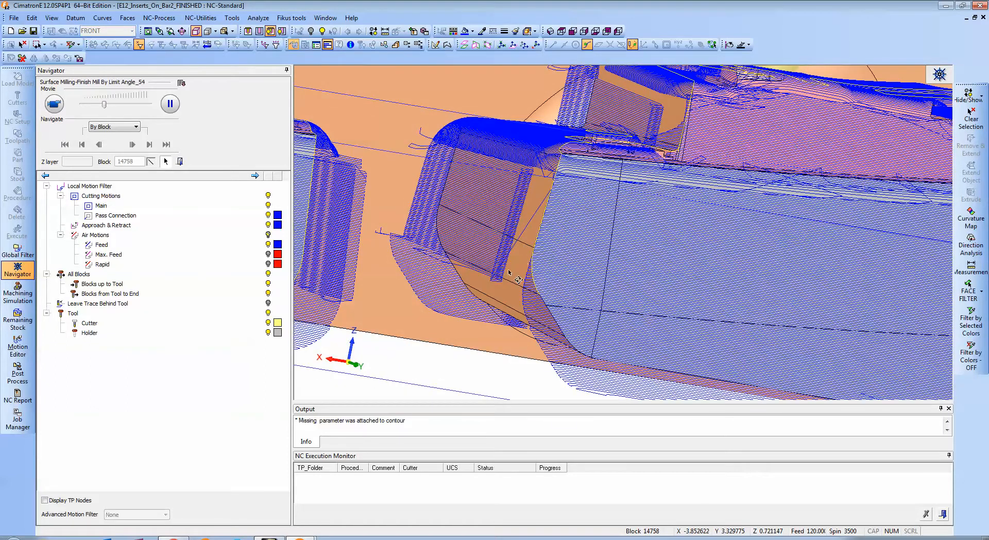
pyautogui.click(488, 277)
pyautogui.keyDown('ctrl'); pyautogui.moveTo(510, 270); pyautogui.dragTo(494, 264); pyautogui.keyUp('ctrl')
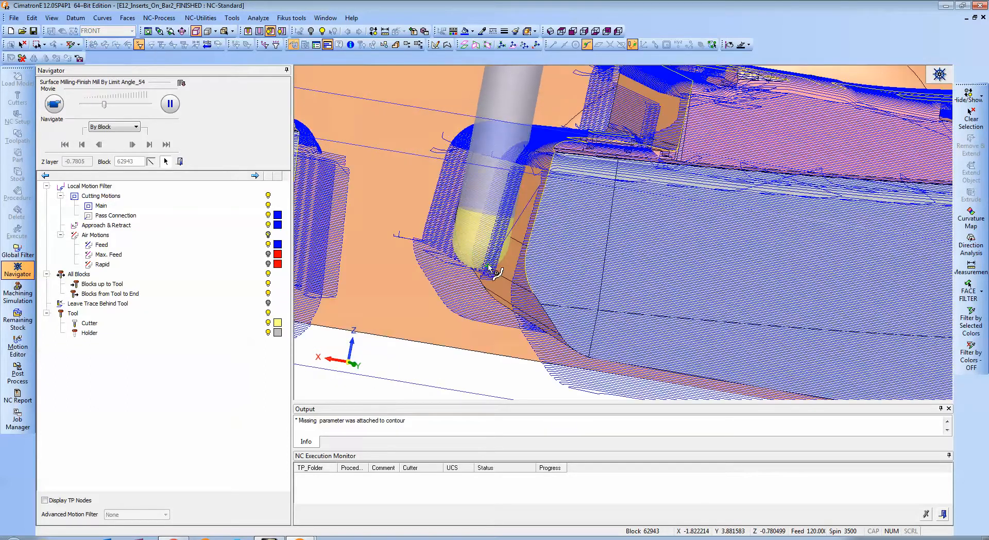
pyautogui.click(463, 263)
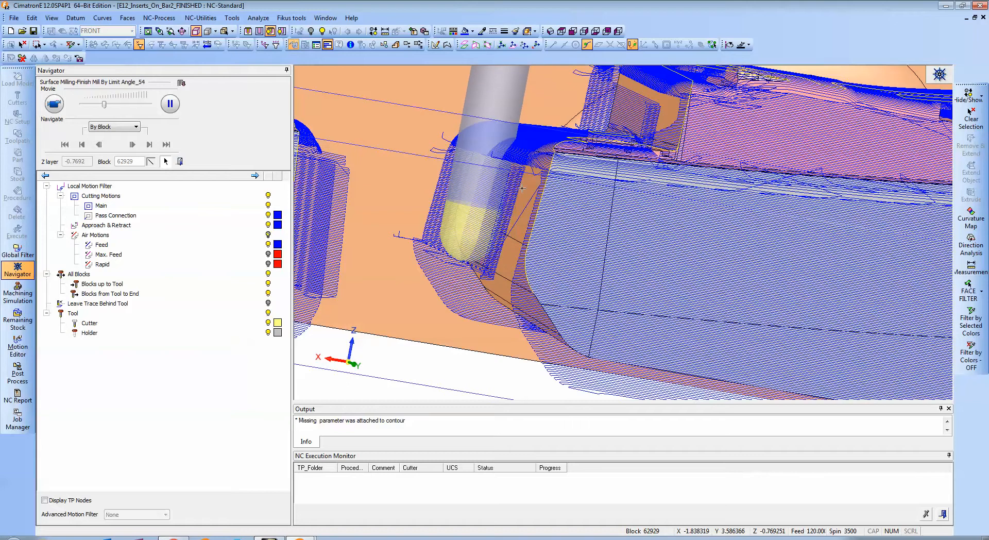
# Examine the cutter and holder in the gap between the HL-7 and HL-8 inserts, and leave the Navigator.
pyautogui.keyDown('ctrl'); pyautogui.moveTo(556, 277); pyautogui.dragTo(503, 259); pyautogui.keyUp('ctrl')
pyautogui.keyDown('ctrl'); pyautogui.moveTo(503, 259); pyautogui.dragTo(634, 245, button='middle'); pyautogui.keyUp('ctrl')
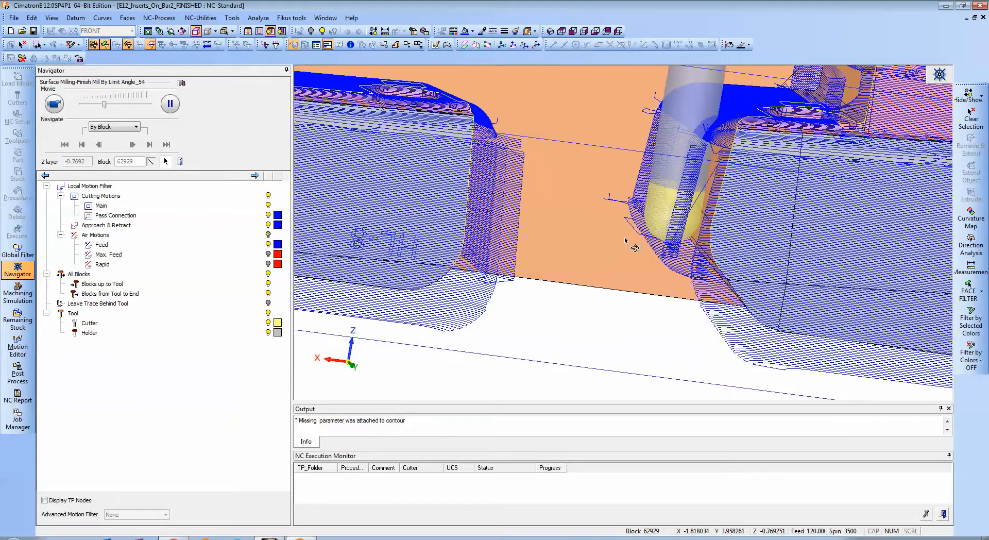
pyautogui.keyDown('ctrl'); pyautogui.moveTo(633, 245); pyautogui.dragTo(556, 239); pyautogui.keyUp('ctrl')
pyautogui.keyDown('ctrl'); pyautogui.moveTo(477, 222); pyautogui.dragTo(676, 225, button='middle'); pyautogui.keyUp('ctrl')
pyautogui.moveTo(527, 216)
pyautogui.keyDown('ctrl'); pyautogui.mouseDown()
pyautogui.moveTo(537, 224)
pyautogui.moveTo(515, 215)
pyautogui.moveTo(535, 211)
pyautogui.mouseUp(); pyautogui.keyUp('ctrl')
pyautogui.keyDown('ctrl'); pyautogui.moveTo(527, 197); pyautogui.dragTo(598, 237, button='middle'); pyautogui.keyUp('ctrl')
pyautogui.keyDown('ctrl'); pyautogui.moveTo(599, 237); pyautogui.dragTo(608, 222, button='right'); pyautogui.keyUp('ctrl')
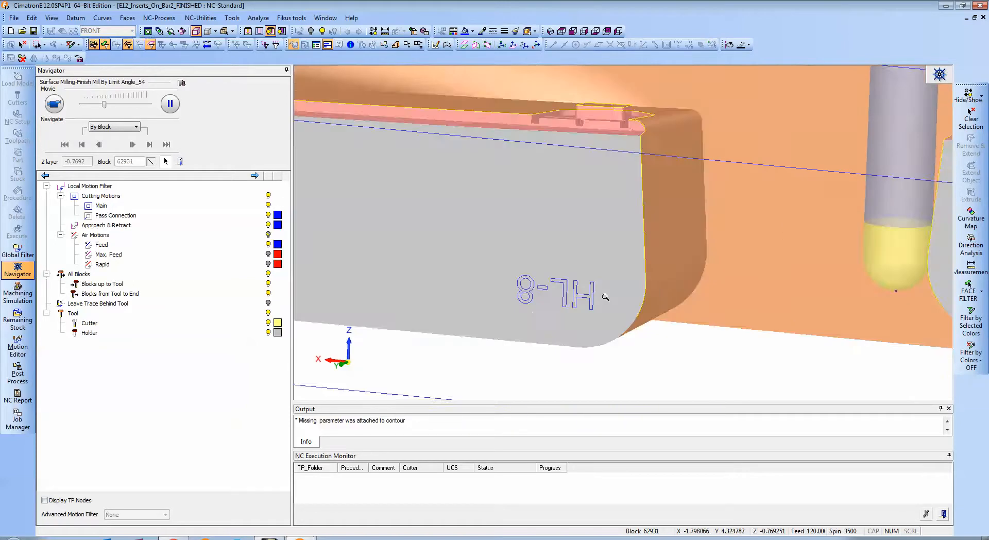
pyautogui.keyDown('ctrl'); pyautogui.moveTo(665, 263); pyautogui.dragTo(683, 350, button='right'); pyautogui.keyUp('ctrl')
pyautogui.keyDown('ctrl'); pyautogui.moveTo(628, 283); pyautogui.dragTo(671, 300); pyautogui.keyUp('ctrl')
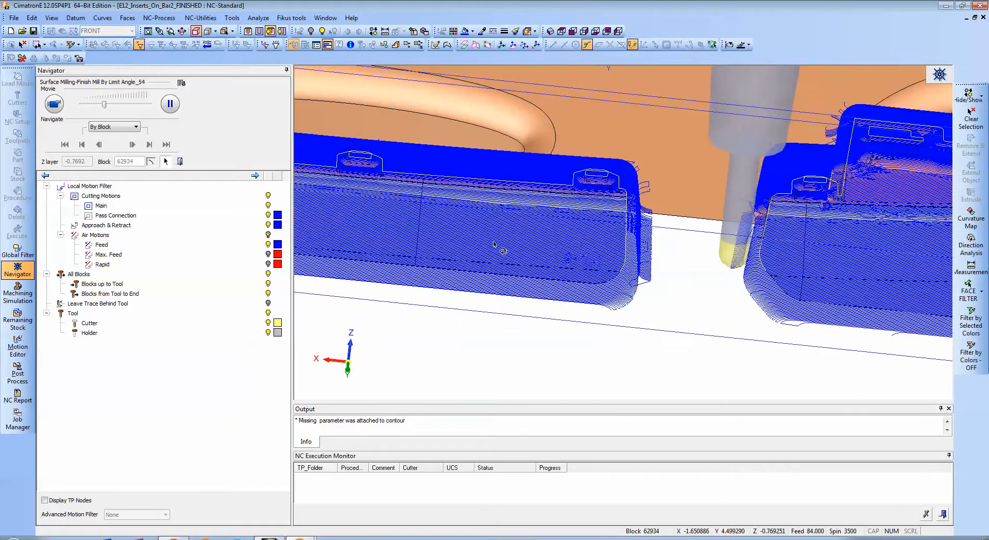
pyautogui.click(181, 162)
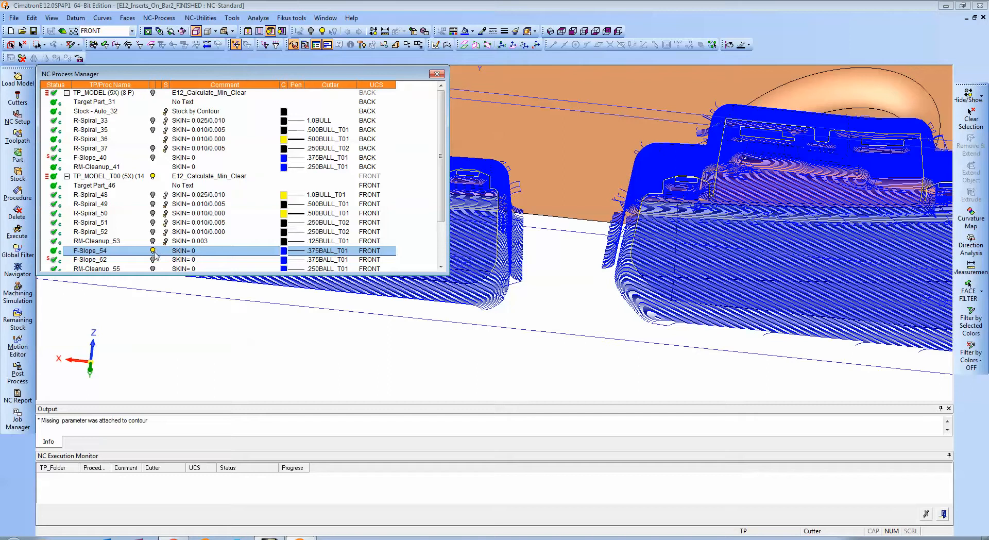
# Hide the F-Slope_54 toolpath and display RM-Cleanup_55 to examine its corner cleanup passes on both inserts.
pyautogui.click(153, 250)
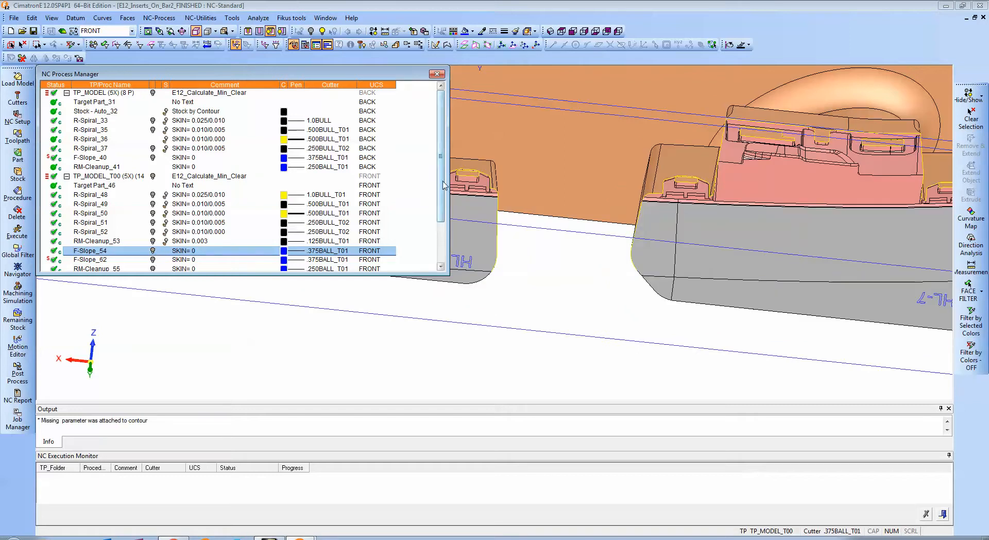
pyautogui.moveTo(440, 185); pyautogui.dragTo(442, 218)
pyautogui.click(97, 213)
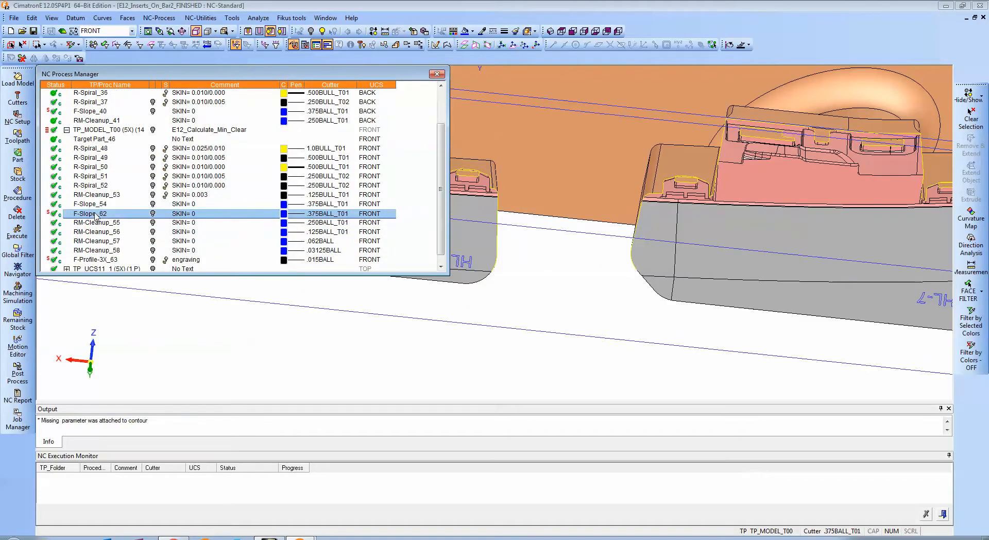
pyautogui.click(102, 223)
pyautogui.click(153, 223)
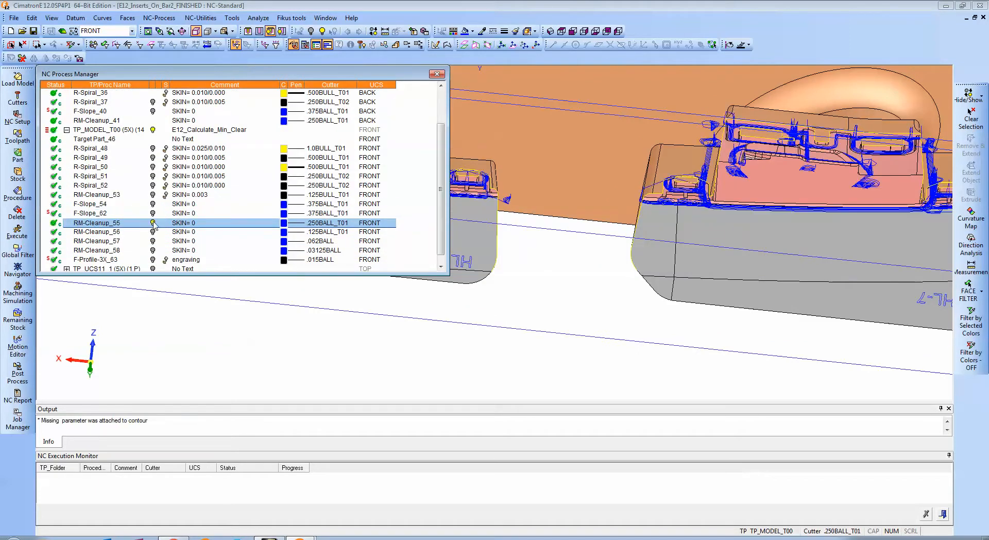
pyautogui.keyDown('ctrl'); pyautogui.moveTo(652, 203); pyautogui.dragTo(675, 250); pyautogui.keyUp('ctrl')
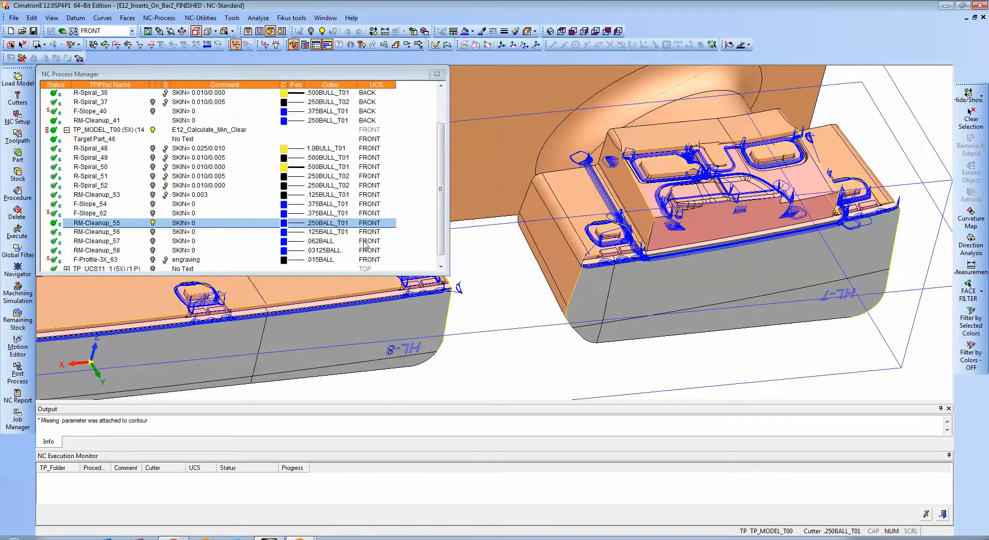
# Display the RM-Cleanup_56, RM-Cleanup_57 and RM-Cleanup_58 toolpaths one at a time in place of RM-Cleanup_55, leaving all of them hidden.
pyautogui.click(153, 223)
pyautogui.click(153, 232)
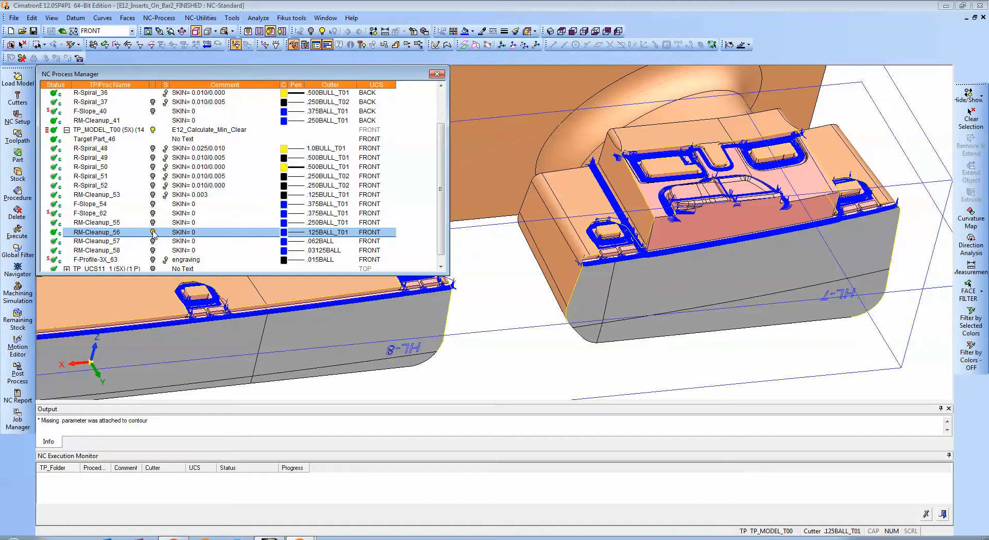
pyautogui.click(153, 235)
pyautogui.click(153, 242)
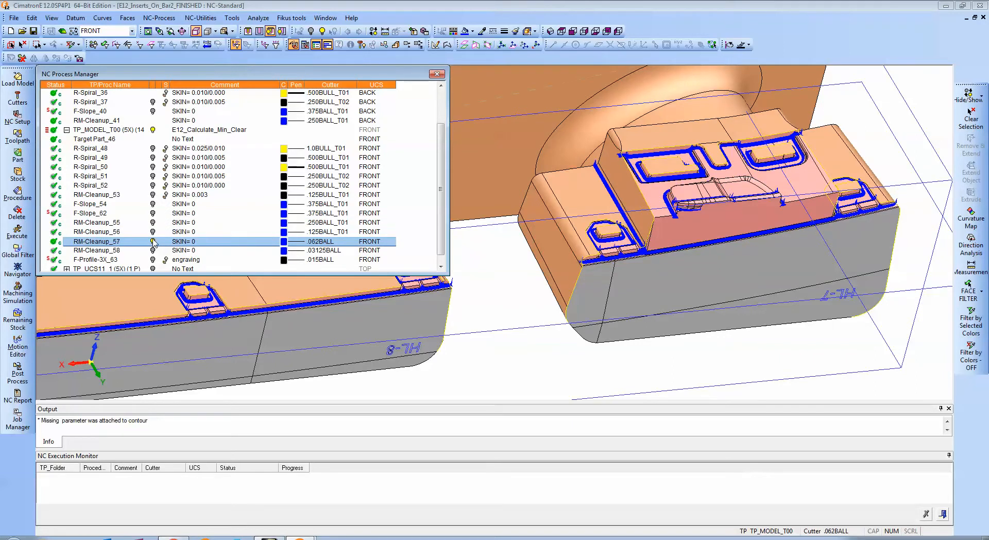
pyautogui.click(153, 241)
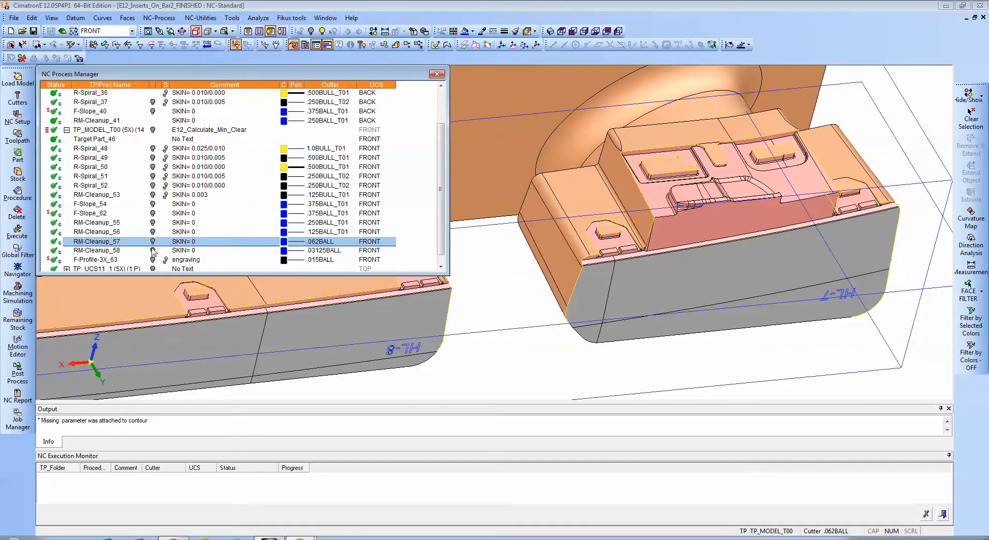
pyautogui.click(153, 251)
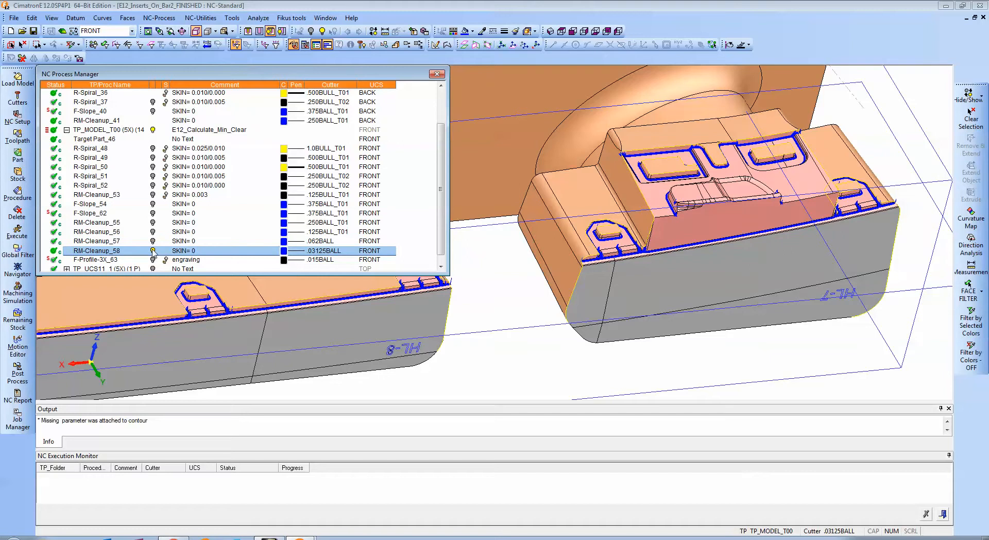
pyautogui.click(153, 251)
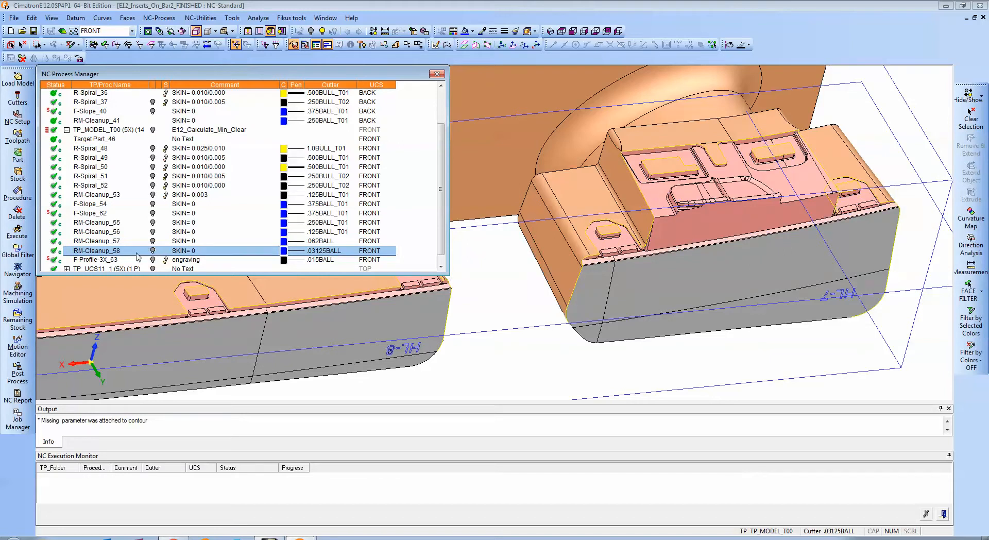
# Display the F-Profile-3X_63 engraving toolpath and examine it on the lettering on top of the bar.
pyautogui.keyDown('ctrl'); pyautogui.moveTo(552, 290); pyautogui.dragTo(535, 256, button='middle'); pyautogui.keyUp('ctrl')
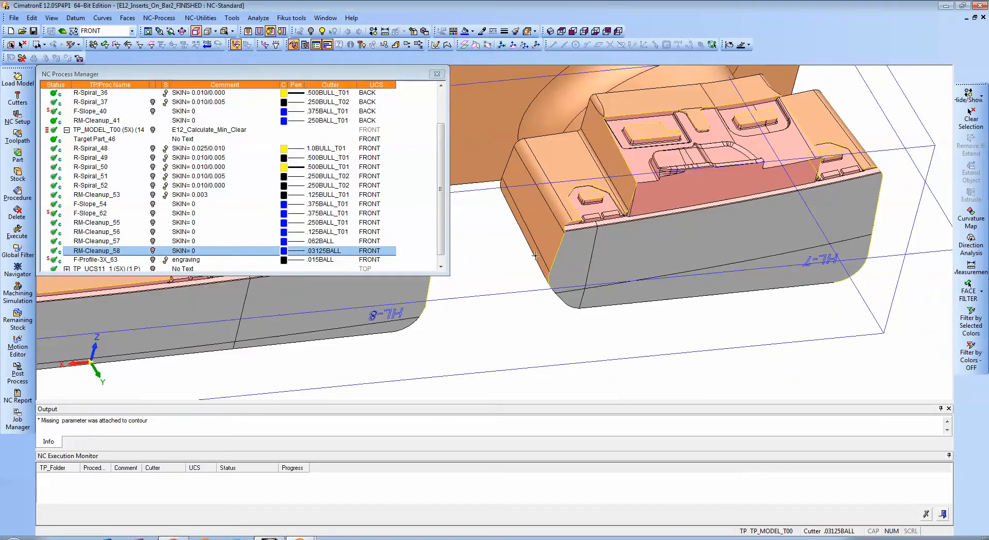
pyautogui.click(153, 260)
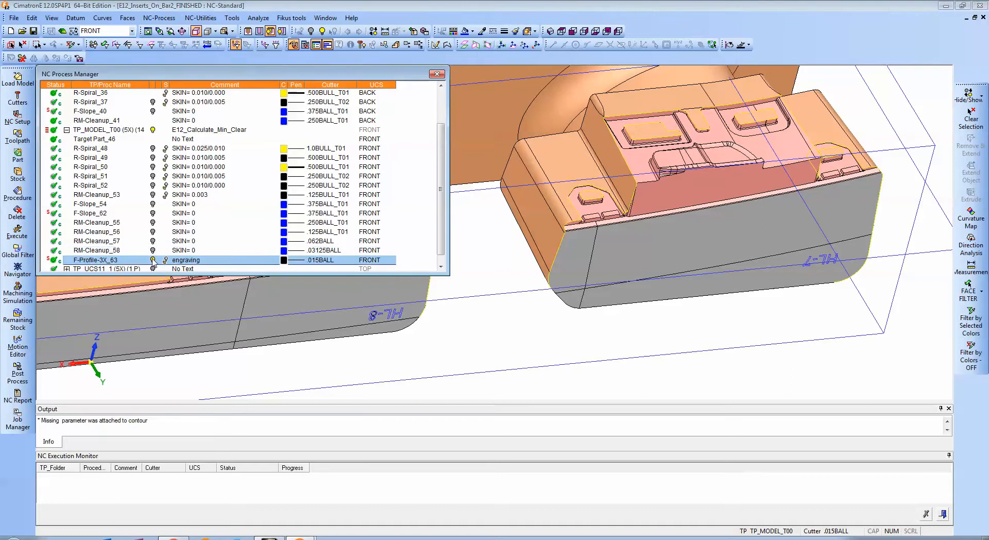
pyautogui.keyDown('ctrl'); pyautogui.moveTo(583, 311); pyautogui.dragTo(823, 309, button='middle'); pyautogui.keyUp('ctrl')
pyautogui.keyDown('ctrl'); pyautogui.moveTo(479, 272); pyautogui.dragTo(651, 302, button='middle'); pyautogui.keyUp('ctrl')
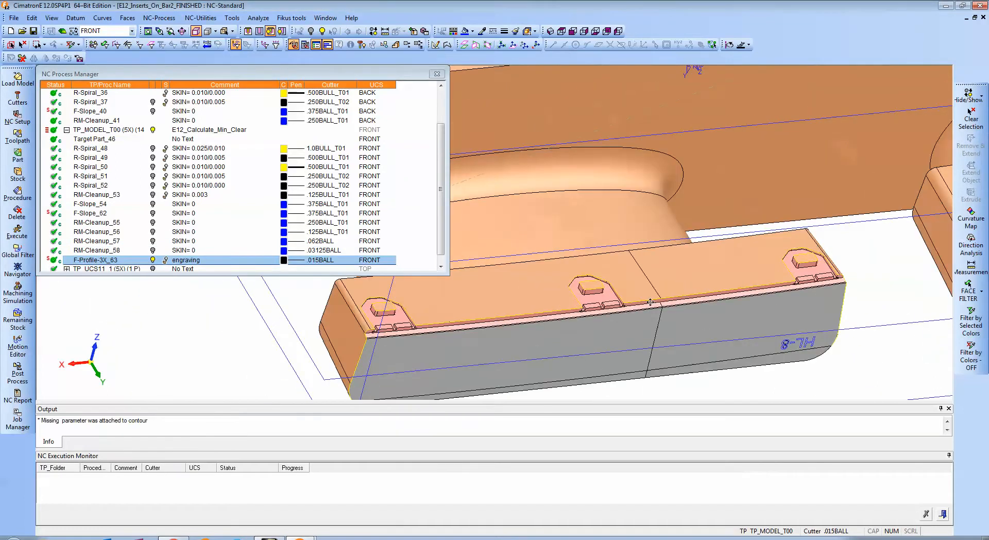
pyautogui.keyDown('ctrl'); pyautogui.moveTo(608, 214); pyautogui.dragTo(716, 267, button='middle'); pyautogui.keyUp('ctrl')
pyautogui.keyDown('ctrl'); pyautogui.moveTo(716, 267); pyautogui.dragTo(819, 191, button='right'); pyautogui.keyUp('ctrl')
pyautogui.keyDown('ctrl'); pyautogui.moveTo(824, 190); pyautogui.dragTo(535, 309, button='middle'); pyautogui.keyUp('ctrl')
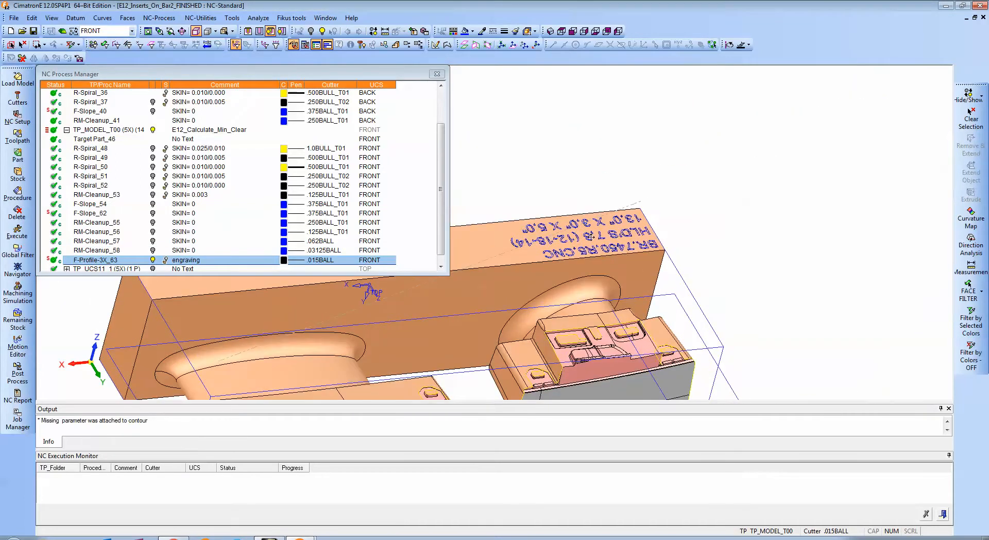
pyautogui.keyDown('ctrl'); pyautogui.moveTo(630, 295); pyautogui.dragTo(644, 221, button='right'); pyautogui.keyUp('ctrl')
pyautogui.keyDown('ctrl'); pyautogui.moveTo(643, 221); pyautogui.dragTo(527, 240, button='middle'); pyautogui.keyUp('ctrl')
pyautogui.keyDown('ctrl'); pyautogui.moveTo(536, 296); pyautogui.dragTo(590, 242, button='right'); pyautogui.keyUp('ctrl')
pyautogui.keyDown('ctrl'); pyautogui.moveTo(599, 268); pyautogui.dragTo(679, 227, button='middle'); pyautogui.keyUp('ctrl')
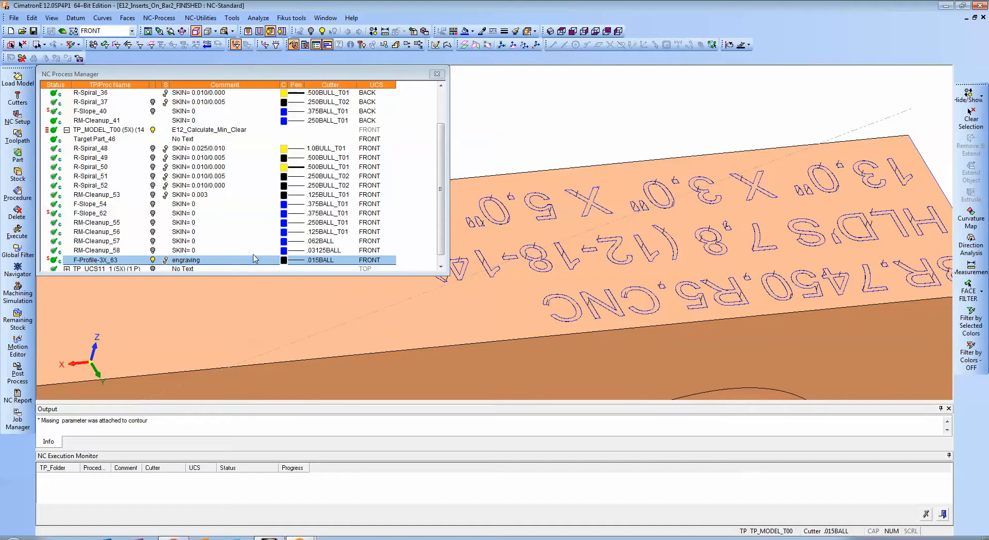
# Set the display colour of the F-Profile-3X_63 engraving toolpath to red.
pyautogui.click(284, 260)
pyautogui.click(289, 275)
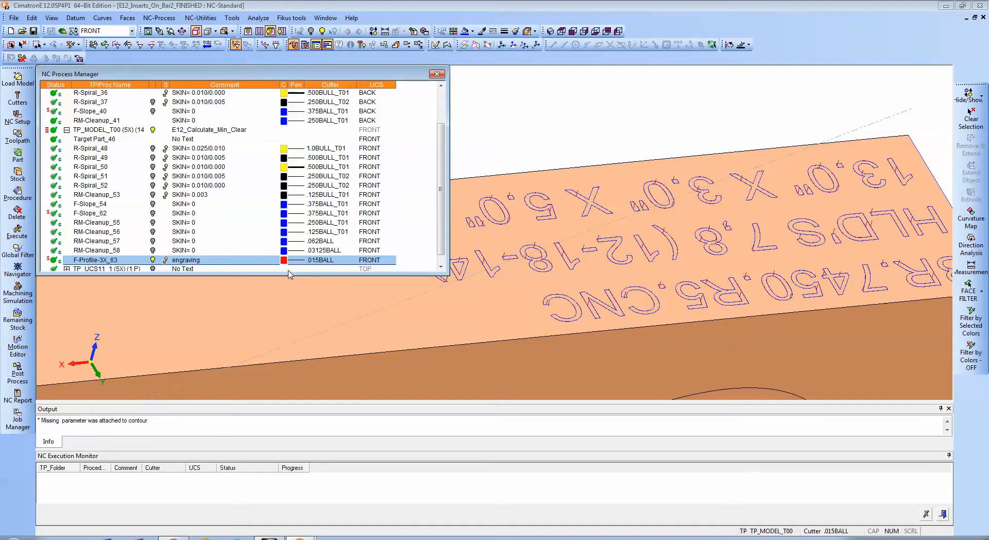
pyautogui.click(479, 313)
# Switch the model to wireframe display and examine the layered engraving passes on the "BR.7" characters.
pyautogui.hotkey('ctrl', 'w')
pyautogui.moveTo(665, 300)
pyautogui.keyDown('ctrl'); pyautogui.mouseDown()
pyautogui.moveTo(672, 283)
pyautogui.moveTo(620, 250)
pyautogui.moveTo(503, 249)
pyautogui.moveTo(564, 274)
pyautogui.mouseUp(); pyautogui.keyUp('ctrl')
pyautogui.keyDown('ctrl'); pyautogui.moveTo(563, 274); pyautogui.dragTo(571, 166, button='right'); pyautogui.keyUp('ctrl')
pyautogui.keyDown('ctrl'); pyautogui.moveTo(571, 166); pyautogui.dragTo(530, 222); pyautogui.keyUp('ctrl')
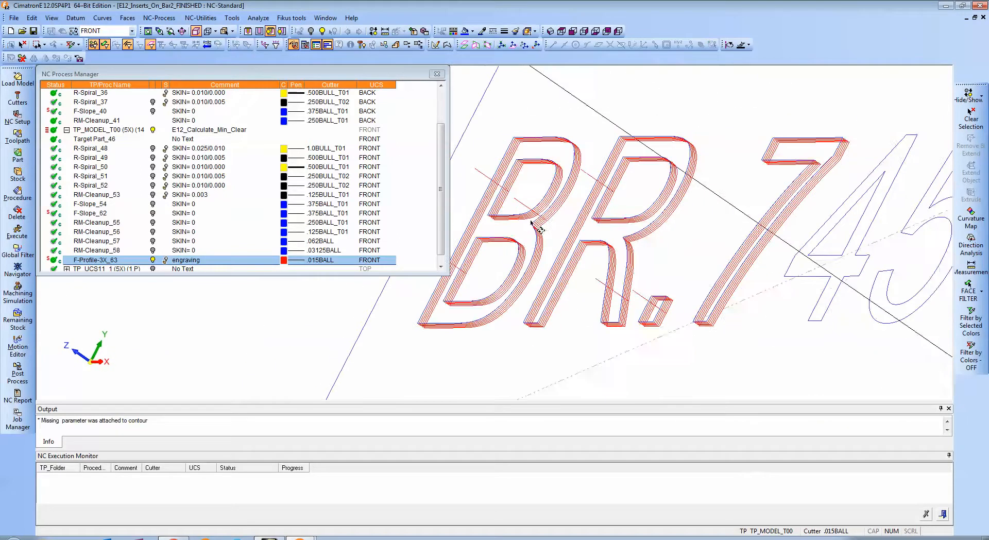
# Hide the F-Profile-3X_63 engraving toolpath after viewing it on the remaining lettering lines, and return the model to shaded display.
pyautogui.keyDown('ctrl'); pyautogui.moveTo(576, 200); pyautogui.dragTo(668, 311, button='right'); pyautogui.keyUp('ctrl')
pyautogui.keyDown('ctrl'); pyautogui.moveTo(695, 280); pyautogui.dragTo(487, 278, button='middle'); pyautogui.keyUp('ctrl')
pyautogui.keyDown('ctrl'); pyautogui.moveTo(487, 278); pyautogui.dragTo(697, 340, button='right'); pyautogui.keyUp('ctrl')
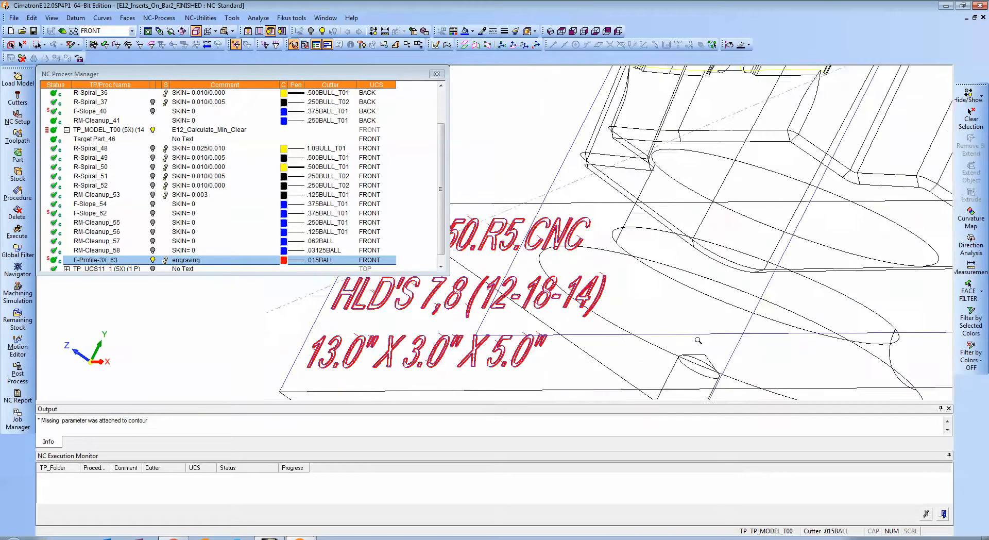
pyautogui.keyDown('ctrl'); pyautogui.moveTo(698, 340); pyautogui.dragTo(505, 243); pyautogui.keyUp('ctrl')
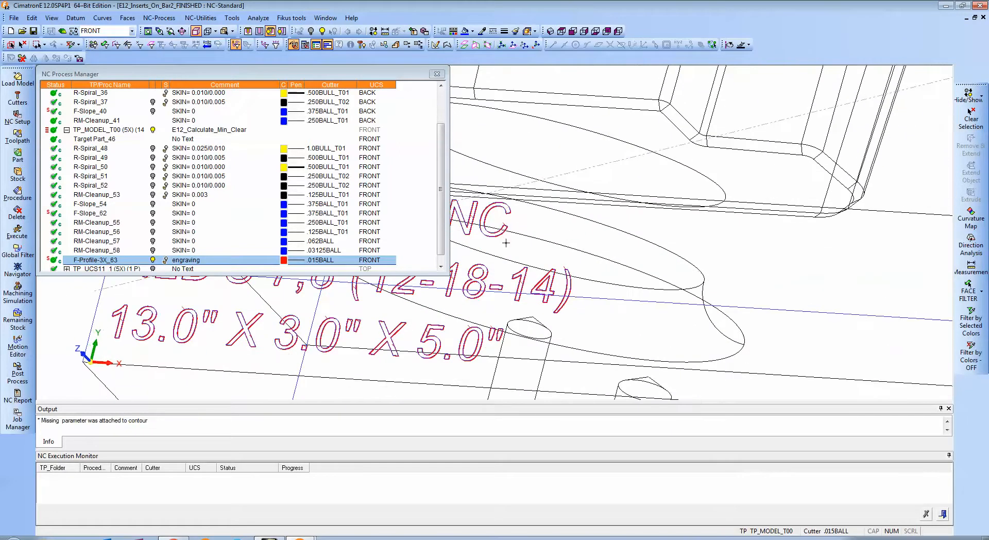
pyautogui.click(153, 260)
pyautogui.moveTo(438, 192); pyautogui.dragTo(438, 200)
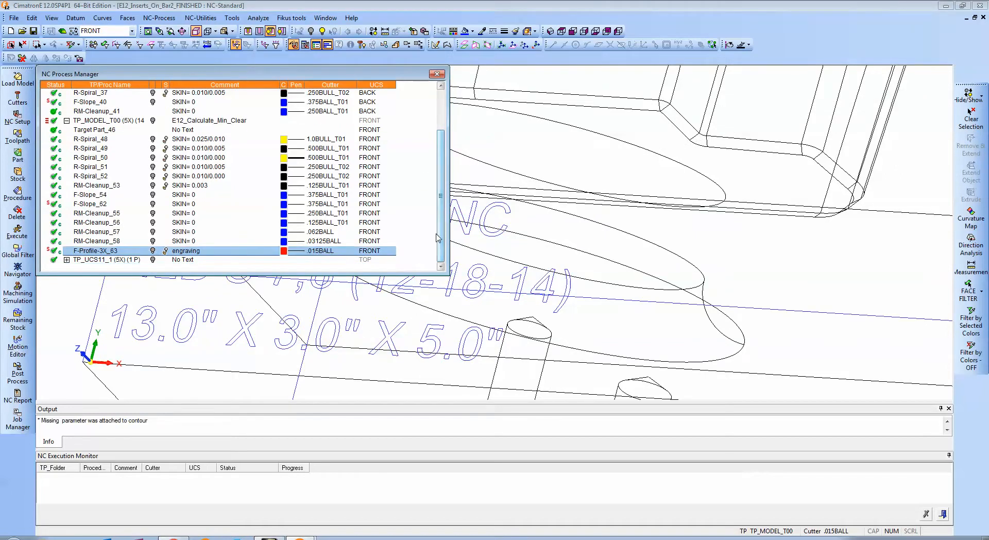
pyautogui.hotkey('ctrl', 'w')
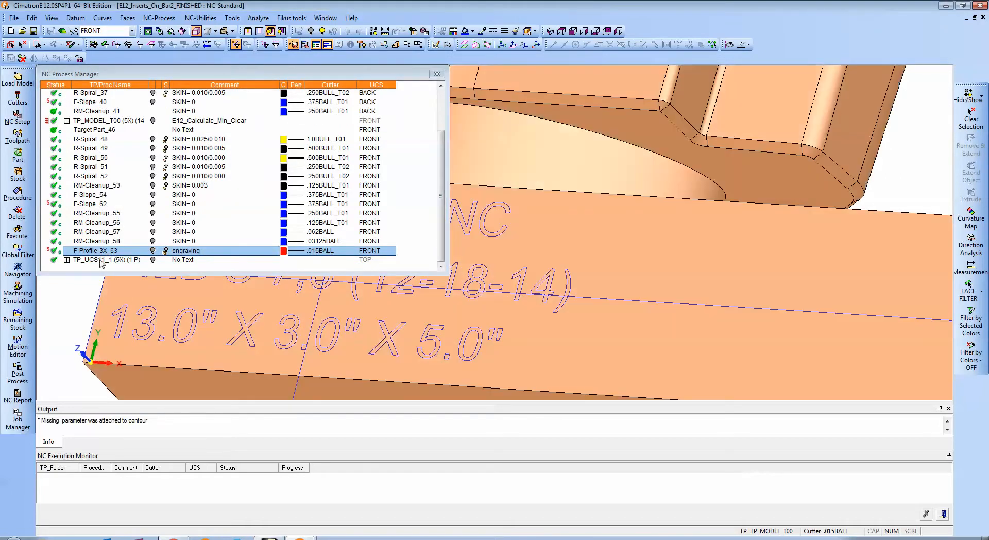
# Expand the TP_UCS11_1 toolpath folder to show its 5X-Pro_61 procedure.
pyautogui.scroll(-5, 577, 179)
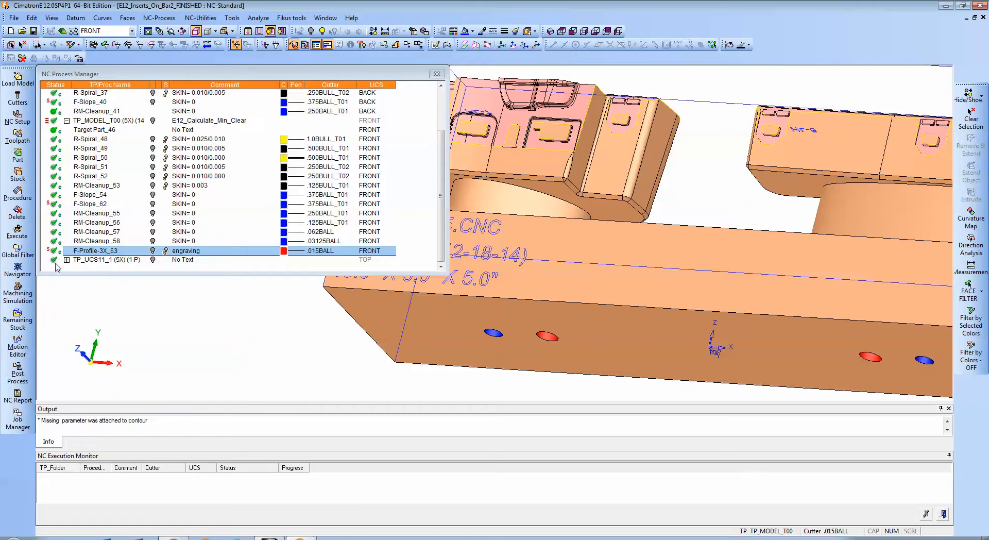
pyautogui.click(67, 260)
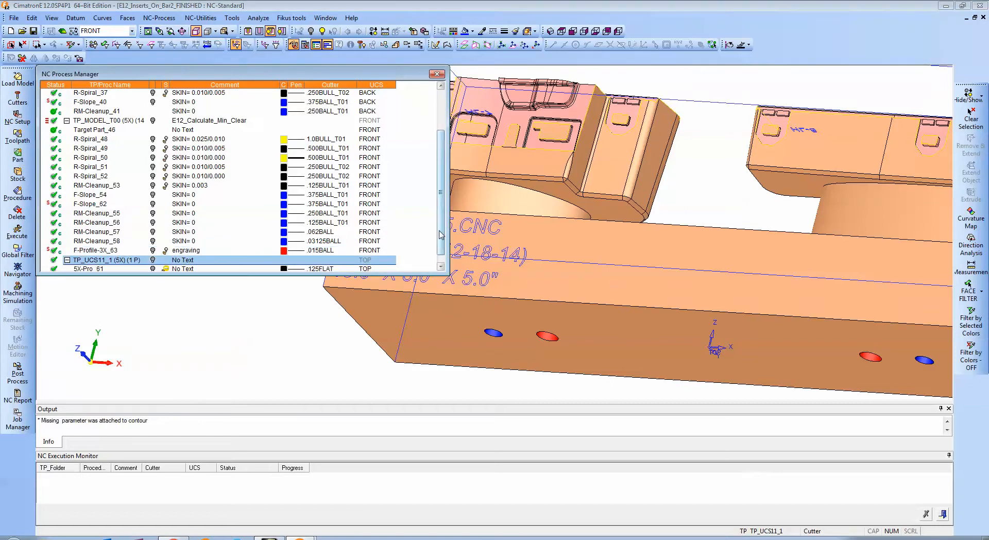
pyautogui.scroll(-5, 647, 273)
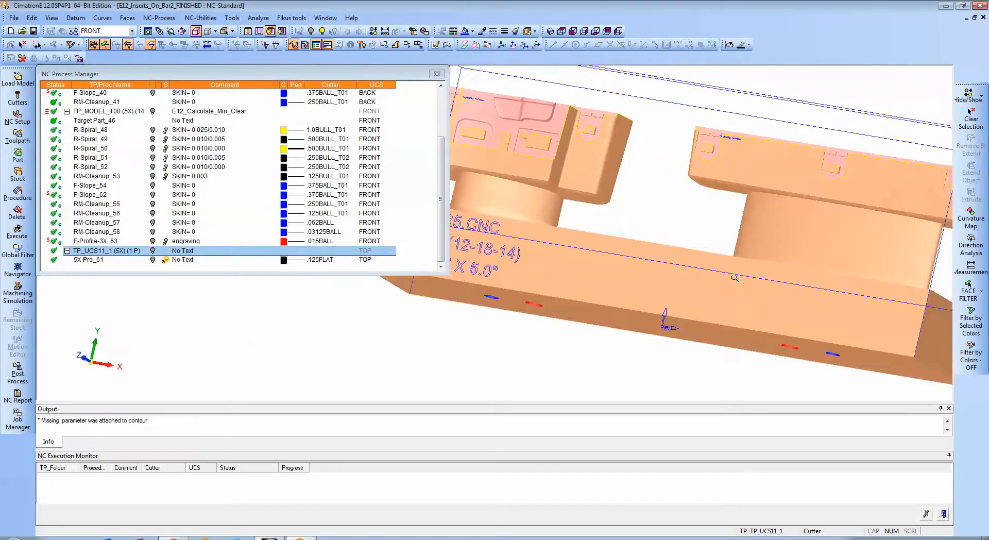
# Examine the narrow band along the upper edge of the insert's pink wall, including its corner, from several angles.
pyautogui.keyDown('ctrl'); pyautogui.moveTo(646, 273); pyautogui.dragTo(688, 306); pyautogui.keyUp('ctrl')
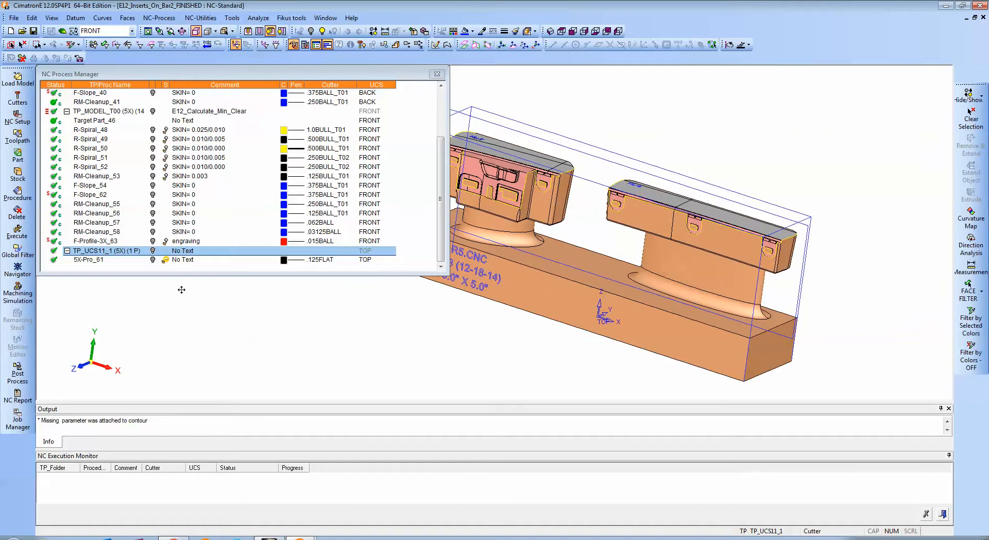
pyautogui.scroll(10, 667, 280)
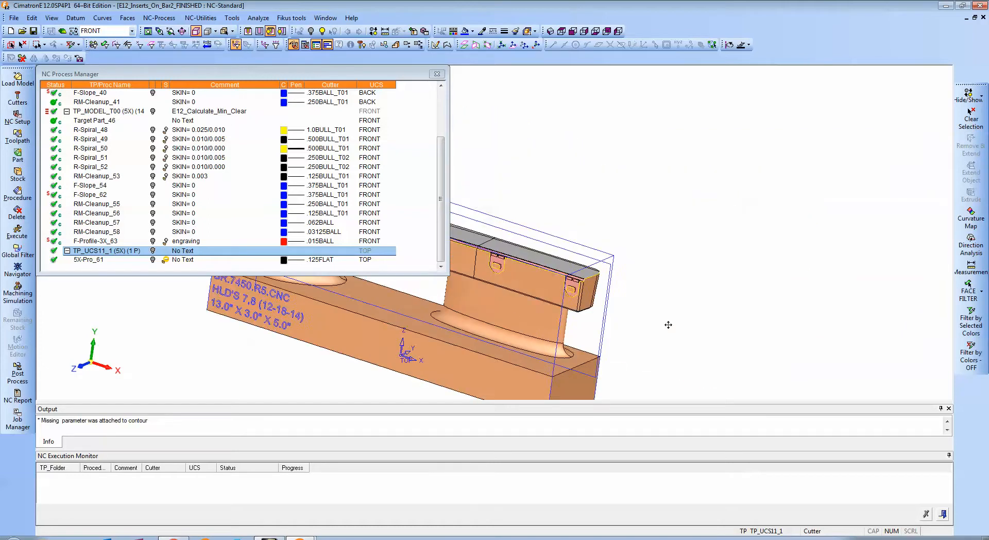
pyautogui.scroll(3, 625, 258)
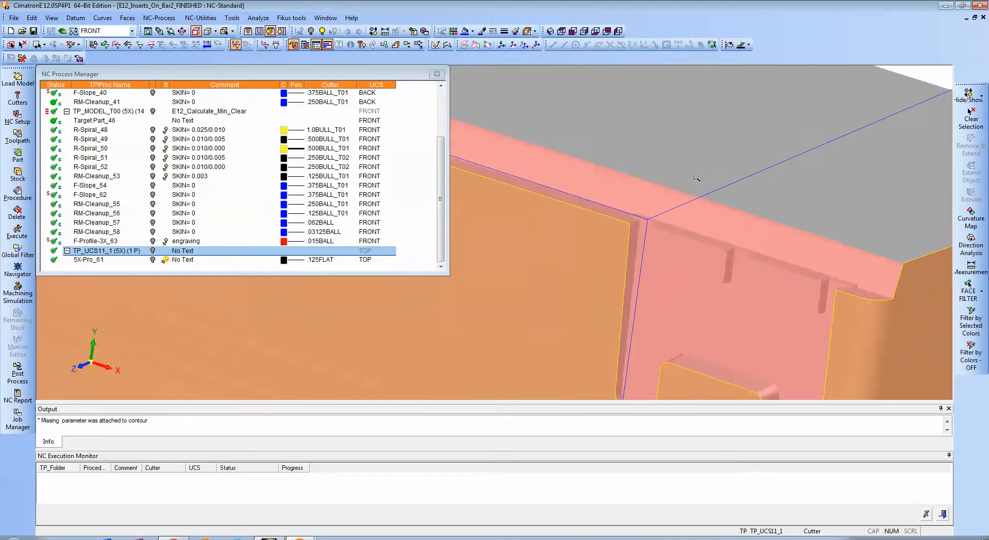
pyautogui.keyDown('ctrl'); pyautogui.moveTo(742, 265); pyautogui.dragTo(684, 233); pyautogui.keyUp('ctrl')
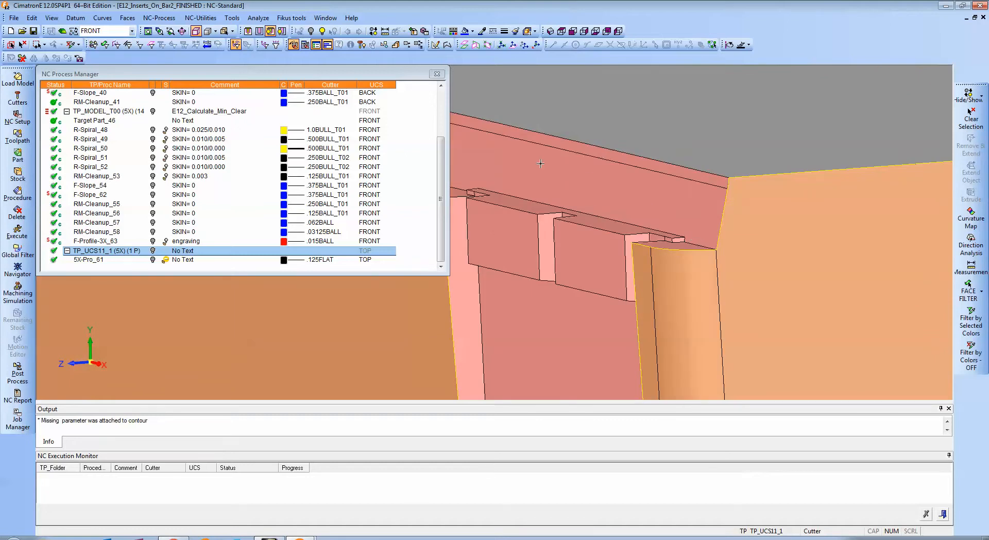
pyautogui.moveTo(667, 201)
pyautogui.keyDown('ctrl'); pyautogui.mouseDown()
pyautogui.moveTo(700, 210)
pyautogui.moveTo(672, 232)
pyautogui.moveTo(592, 214)
pyautogui.moveTo(664, 193)
pyautogui.mouseUp(); pyautogui.keyUp('ctrl')
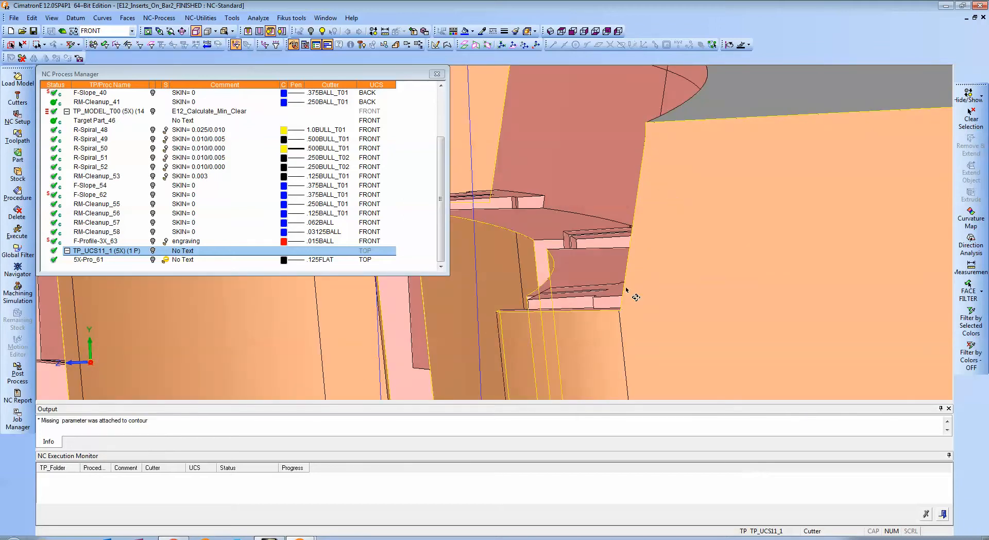
pyautogui.keyDown('ctrl'); pyautogui.moveTo(626, 290); pyautogui.dragTo(562, 294); pyautogui.keyUp('ctrl')
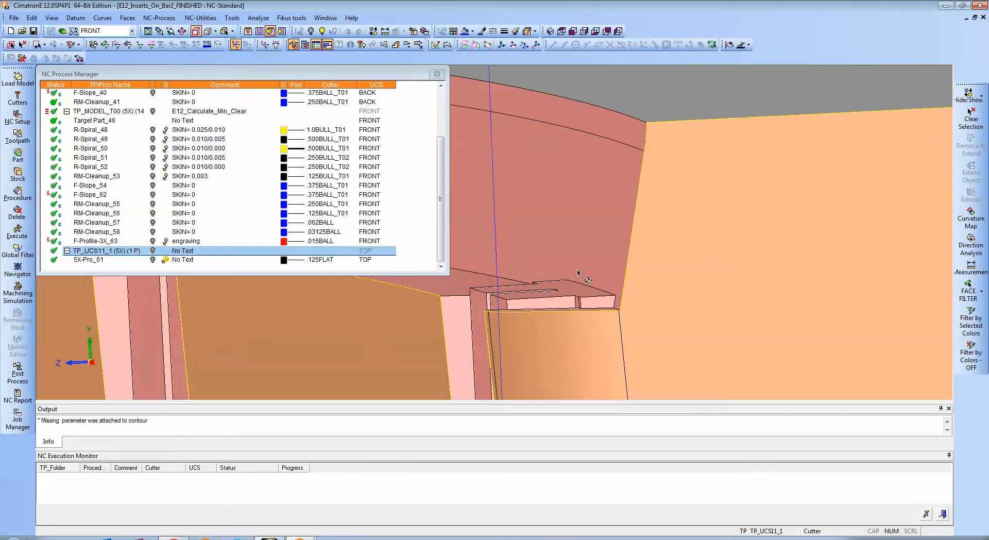
pyautogui.keyDown('ctrl'); pyautogui.moveTo(702, 200); pyautogui.dragTo(721, 262, button='middle'); pyautogui.keyUp('ctrl')
pyautogui.keyDown('ctrl'); pyautogui.moveTo(721, 262); pyautogui.dragTo(855, 203, button='right'); pyautogui.keyUp('ctrl')
pyautogui.keyDown('ctrl'); pyautogui.moveTo(855, 203); pyautogui.dragTo(635, 199, button='middle'); pyautogui.keyUp('ctrl')
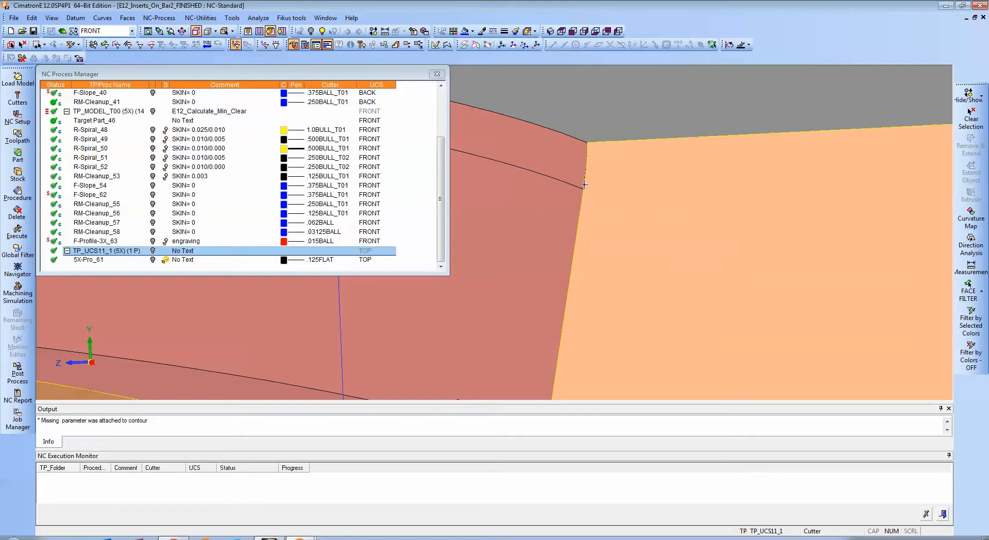
# Open the 5X-Pro_61 procedure for editing and access its tool trajectory settings.
pyautogui.click(95, 260)
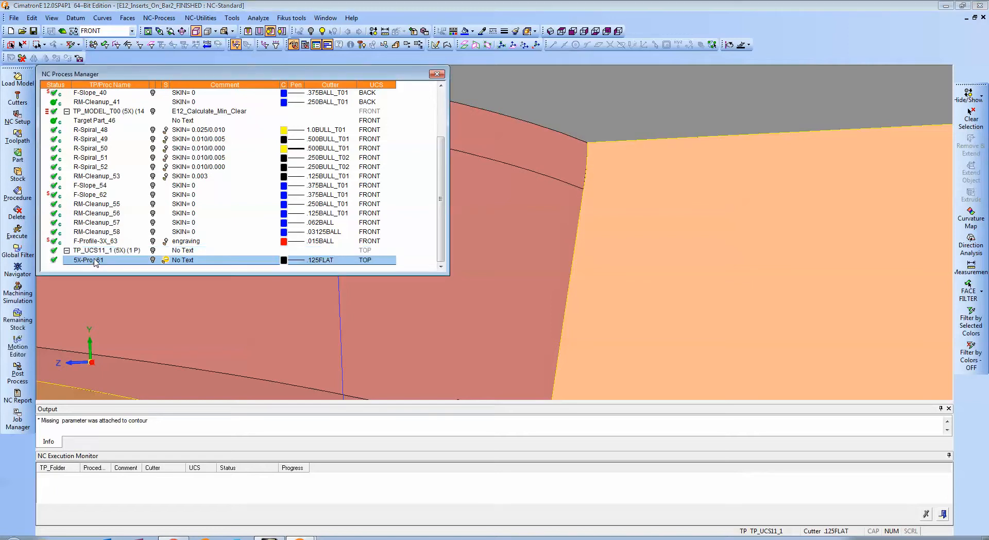
pyautogui.doubleClick(96, 261)
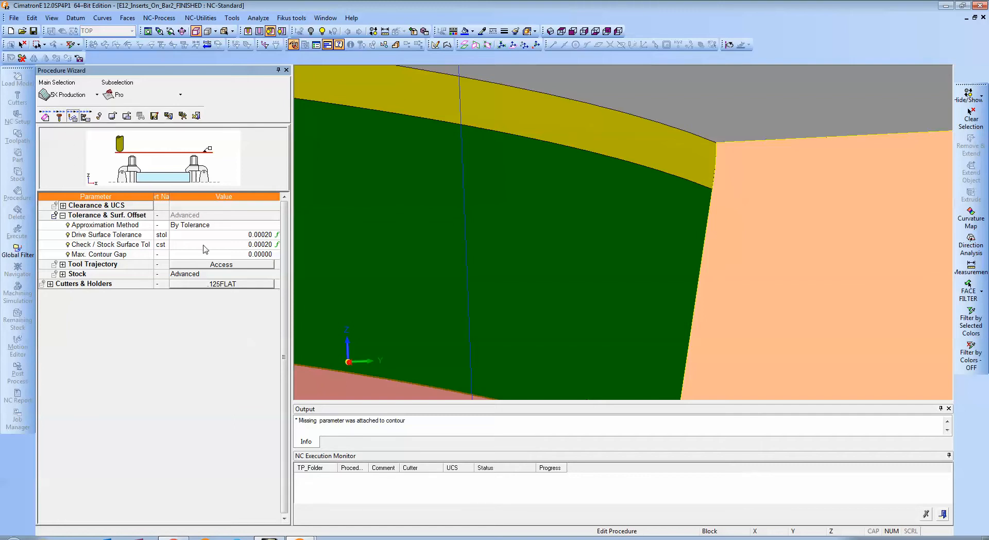
pyautogui.click(207, 266)
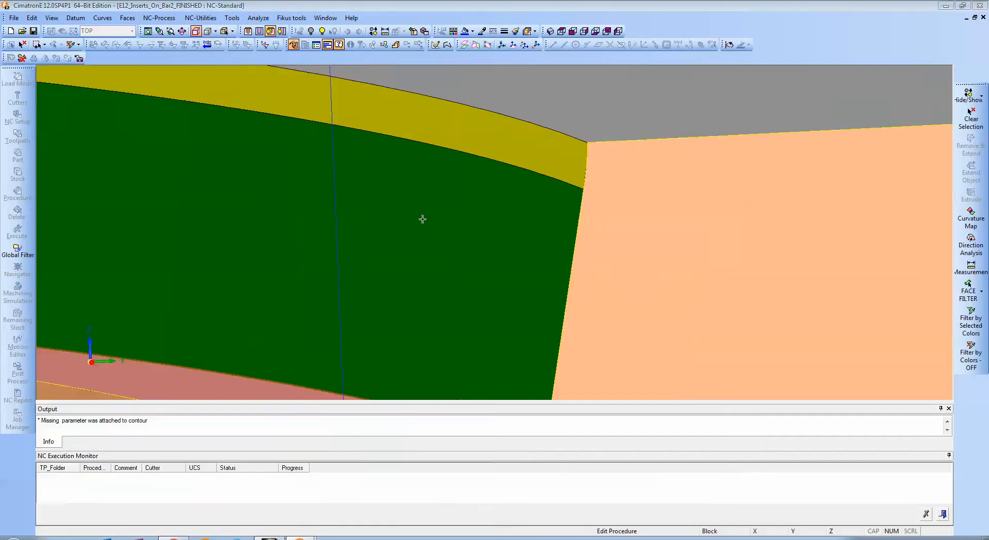
# Review the tool axis control settings, including the side tilt angle and its illustration, and display the gouge check settings.
pyautogui.click(363, 105)
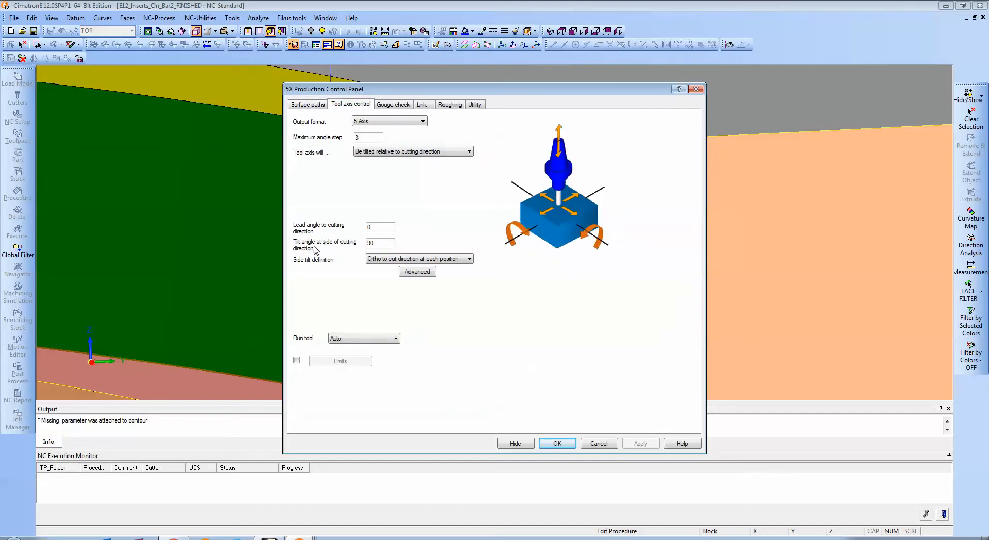
pyautogui.click(387, 243)
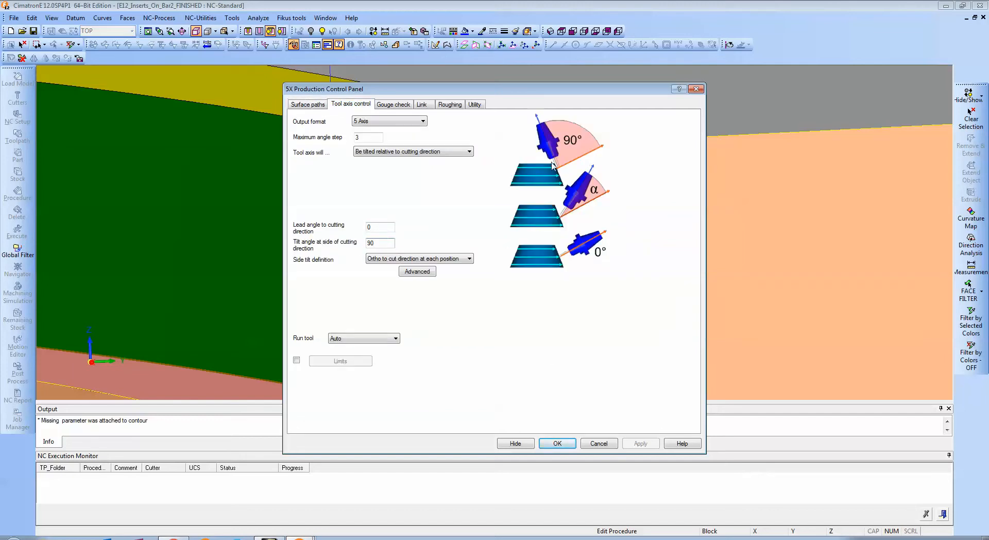
pyautogui.moveTo(547, 92); pyautogui.dragTo(407, 395)
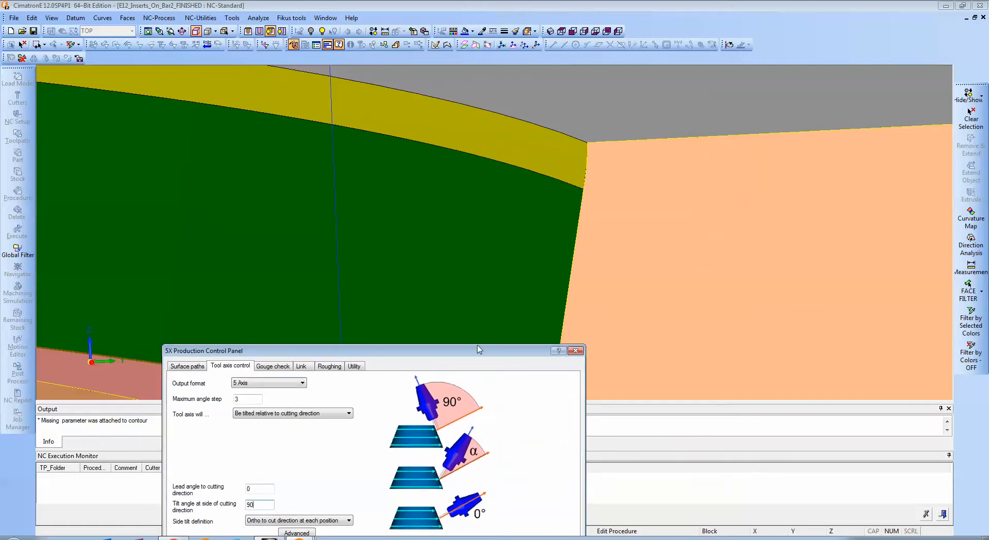
pyautogui.click(381, 201)
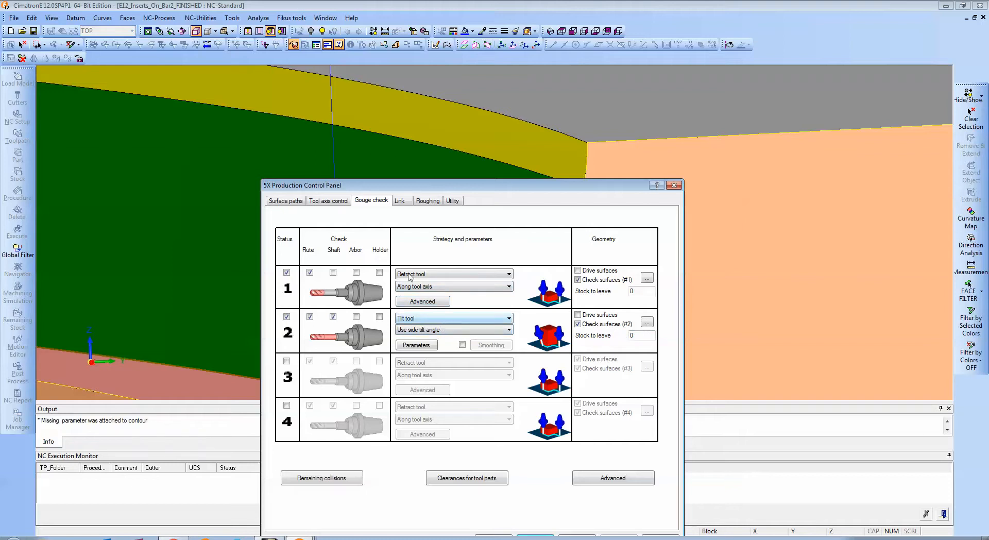
# Display the check surfaces assigned to the first gouge check and examine those above the pink end pocket.
pyautogui.click(286, 273)
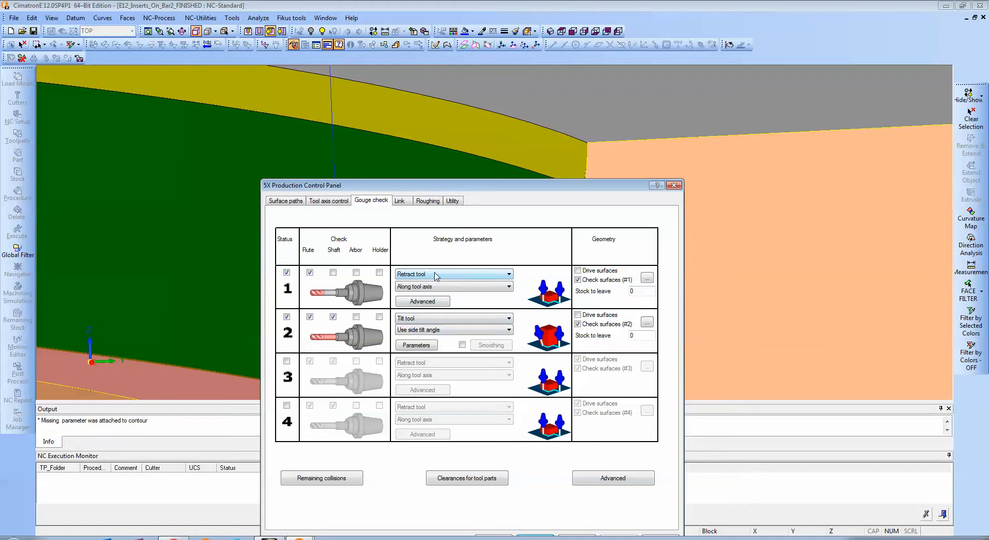
pyautogui.click(646, 278)
pyautogui.moveTo(539, 212); pyautogui.dragTo(621, 288, button='middle')
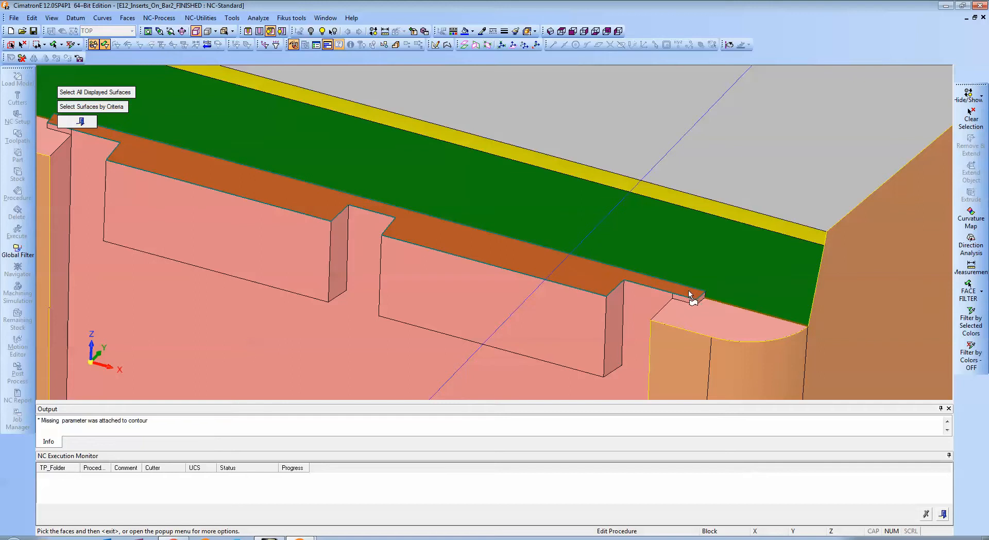
pyautogui.moveTo(406, 230); pyautogui.dragTo(606, 262, button='middle')
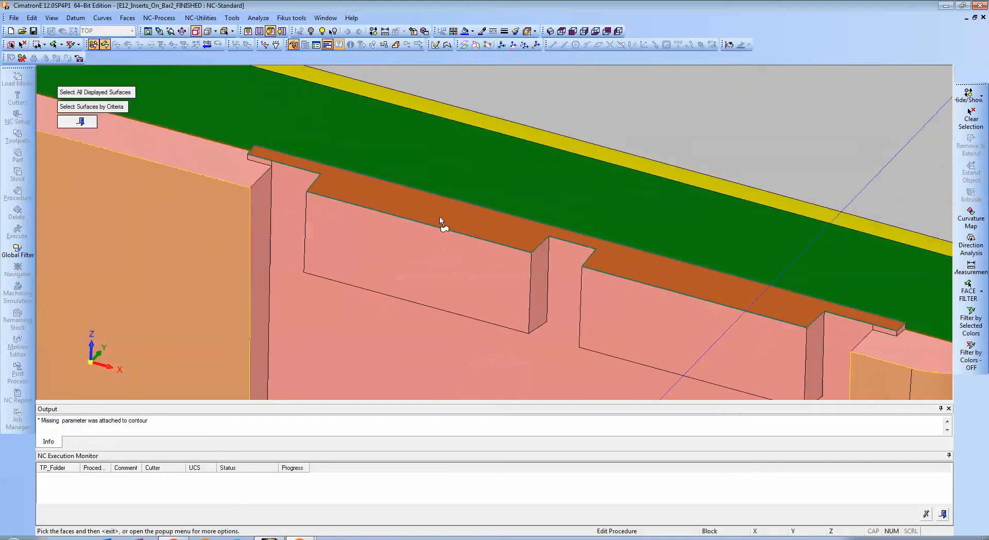
pyautogui.moveTo(484, 209); pyautogui.dragTo(662, 239, button='middle')
pyautogui.scroll(-4, 662, 240)
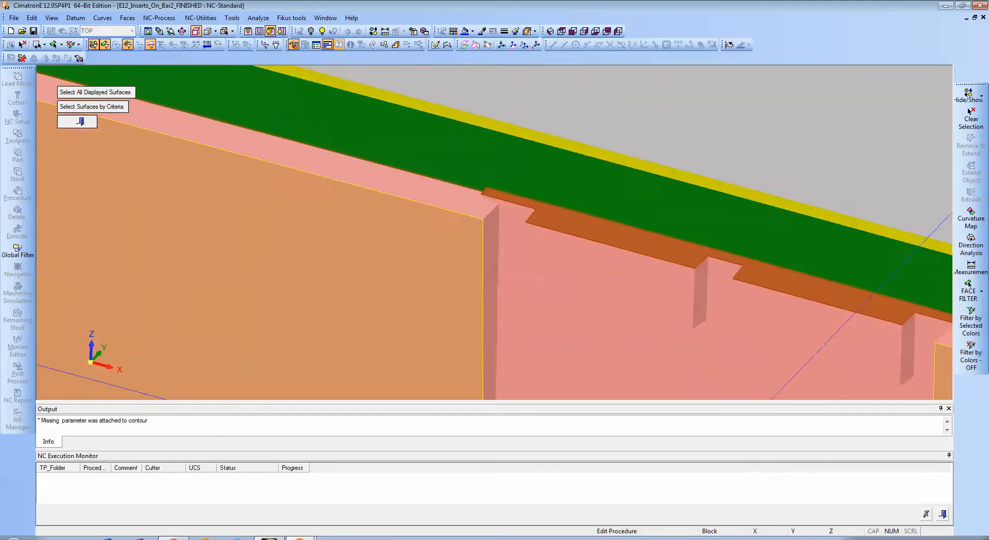
# Follow the first gouge check's check surfaces along the insert to its HL-8 end, and return to the gouge check settings.
pyautogui.moveTo(439, 192); pyautogui.dragTo(713, 261, button='middle')
pyautogui.scroll(-8, 457, 269)
pyautogui.moveTo(426, 265); pyautogui.dragTo(719, 285, button='middle')
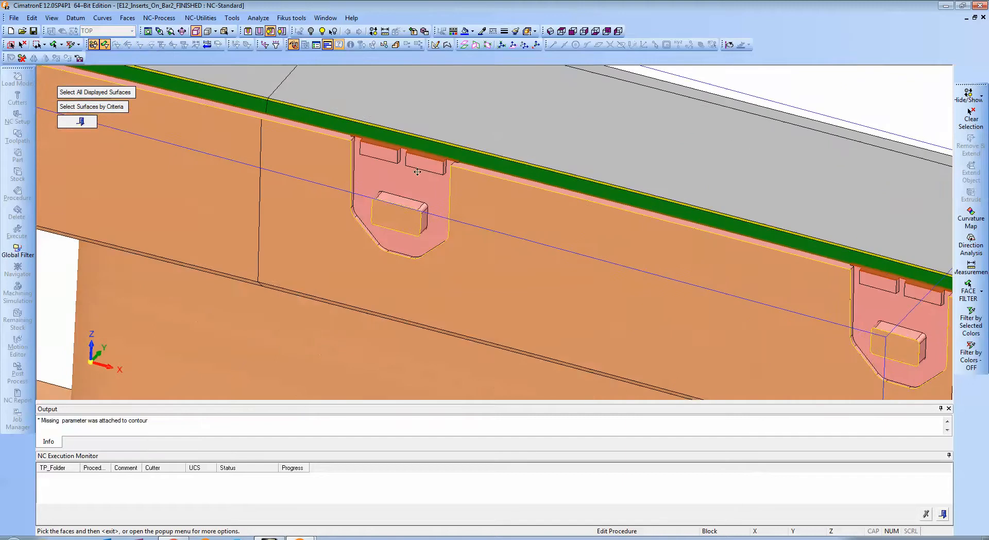
pyautogui.moveTo(351, 142); pyautogui.dragTo(617, 251, button='middle')
pyautogui.moveTo(419, 197); pyautogui.dragTo(659, 286, button='middle')
pyautogui.moveTo(478, 269); pyautogui.dragTo(657, 291, button='middle')
pyautogui.moveTo(461, 223); pyautogui.dragTo(577, 249, button='middle')
pyautogui.moveTo(461, 223); pyautogui.dragTo(548, 236, button='middle')
pyautogui.moveTo(786, 290); pyautogui.dragTo(217, 159, button='middle')
pyautogui.middleClick(229, 231)
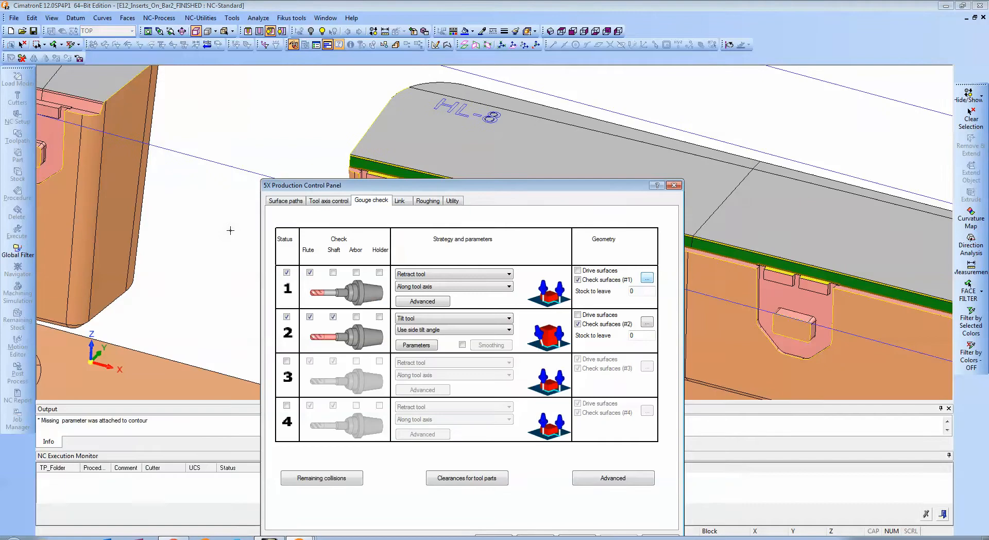
# Cancel the 5X production settings and leave the 5X-Pro_61 procedure without saving changes.
pyautogui.click(579, 111)
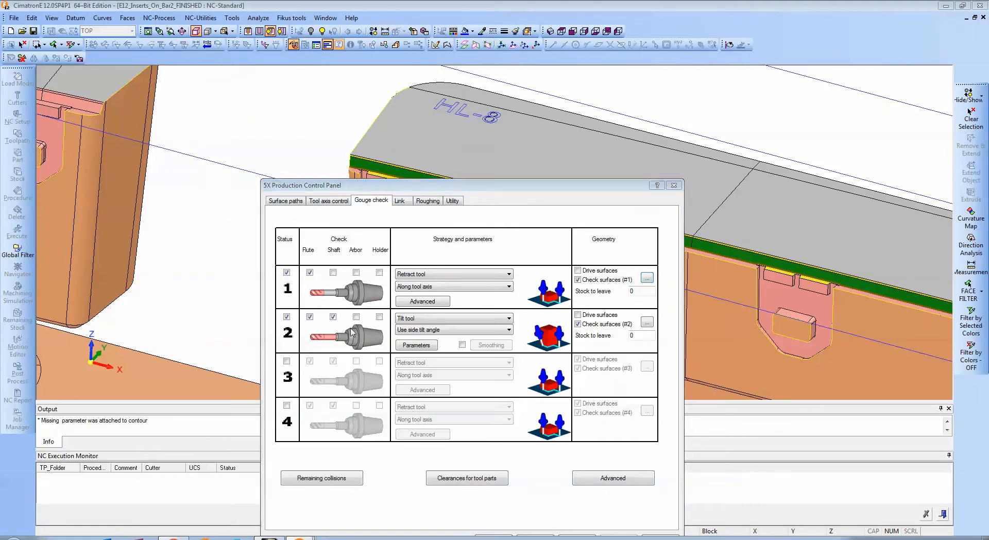
pyautogui.moveTo(470, 186); pyautogui.dragTo(454, 127)
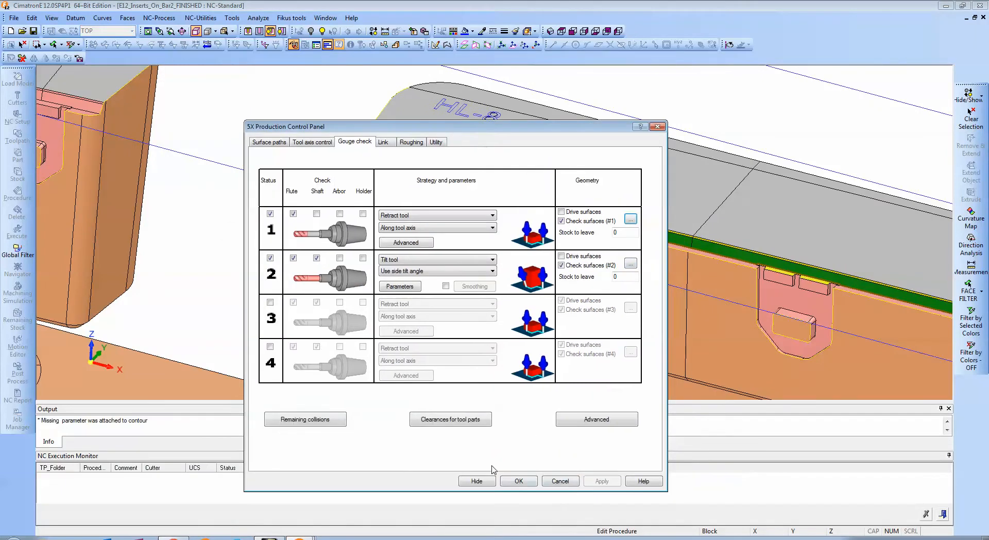
pyautogui.click(560, 481)
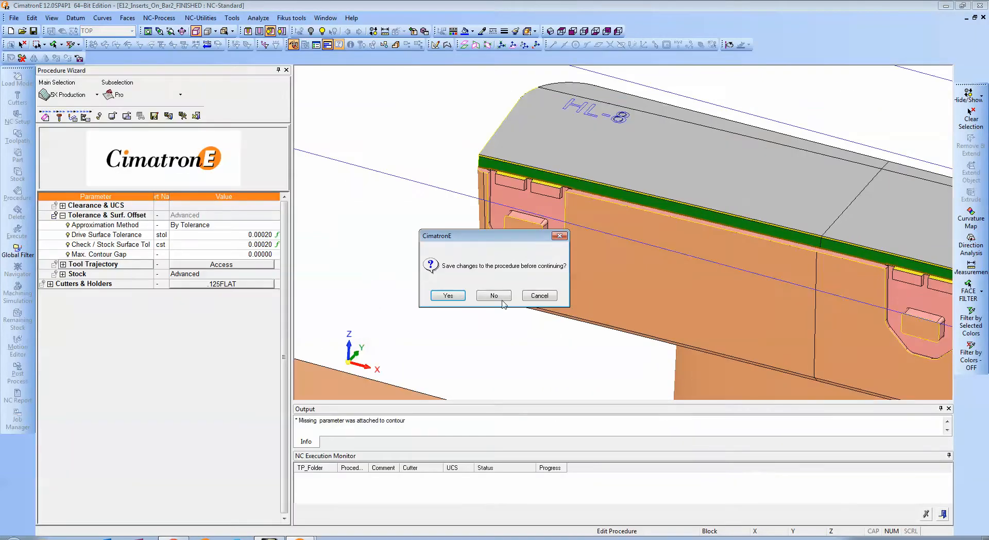
pyautogui.click(497, 297)
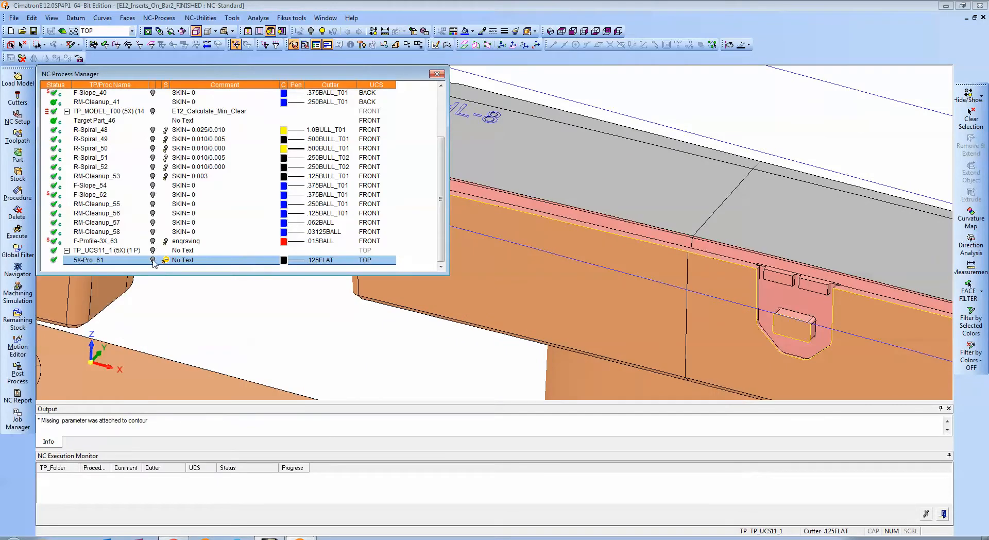
# Open the 5X-Pro_61 procedure in the Navigator and place the cutter at the toolpath's start beside the insert's corner.
pyautogui.rightClick(118, 261)
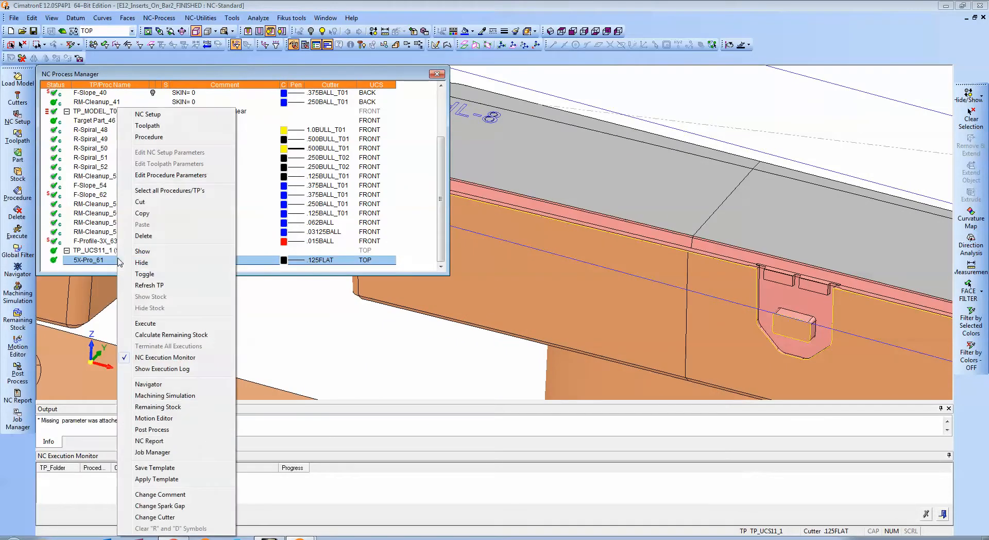
pyautogui.click(149, 384)
pyautogui.scroll(5, 778, 284)
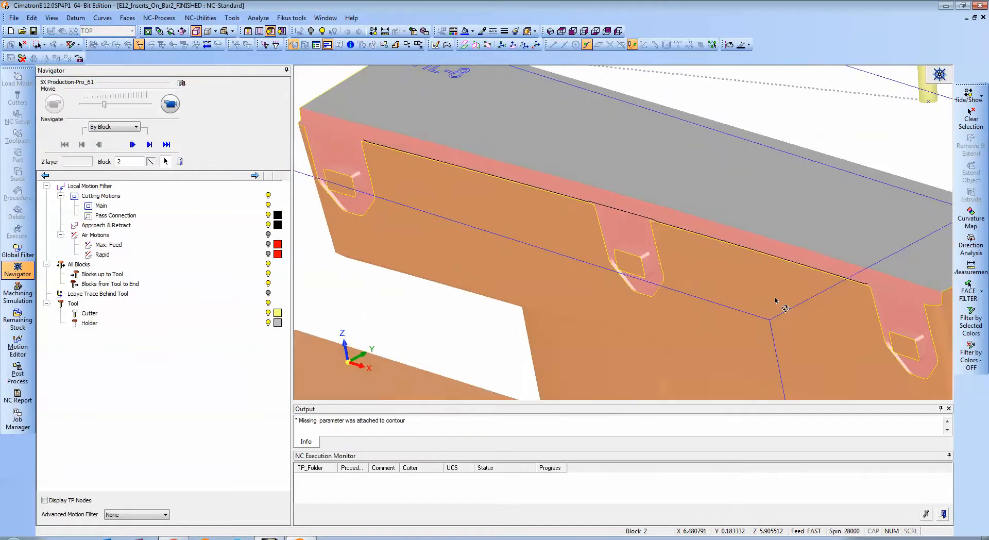
pyautogui.moveTo(776, 301); pyautogui.dragTo(648, 251, button='middle')
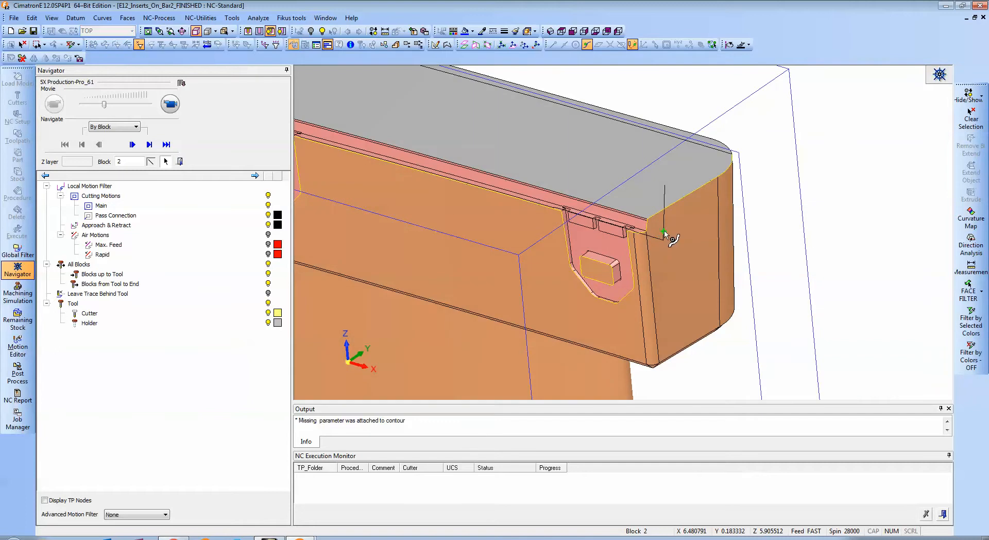
pyautogui.click(665, 233)
pyautogui.scroll(3, 583, 234)
pyautogui.moveTo(583, 234); pyautogui.dragTo(546, 215, button='middle')
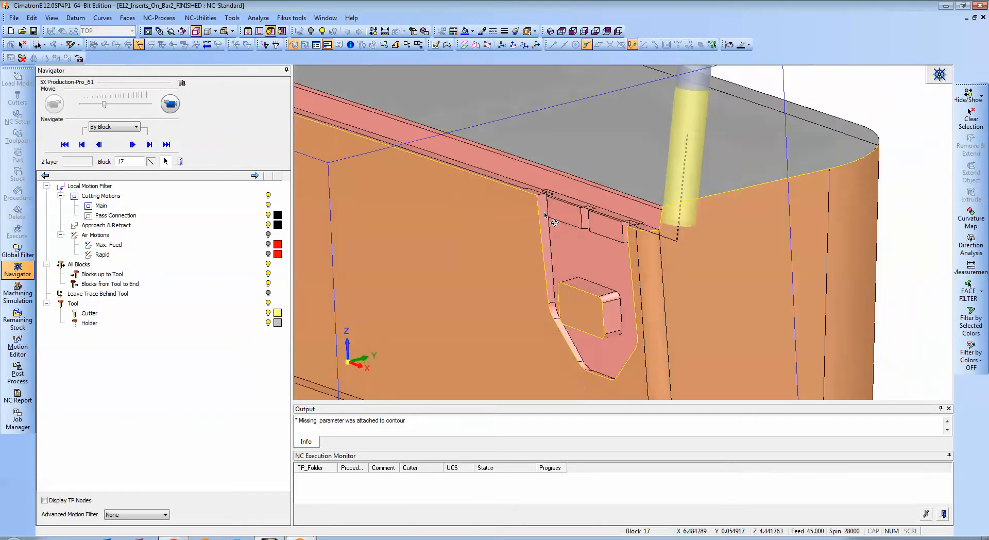
# Play the 5X-Pro_61 tool motion forward and watch the cutter enter and cross the first pocket's upper edge.
pyautogui.click(168, 105)
pyautogui.scroll(3, 477, 230)
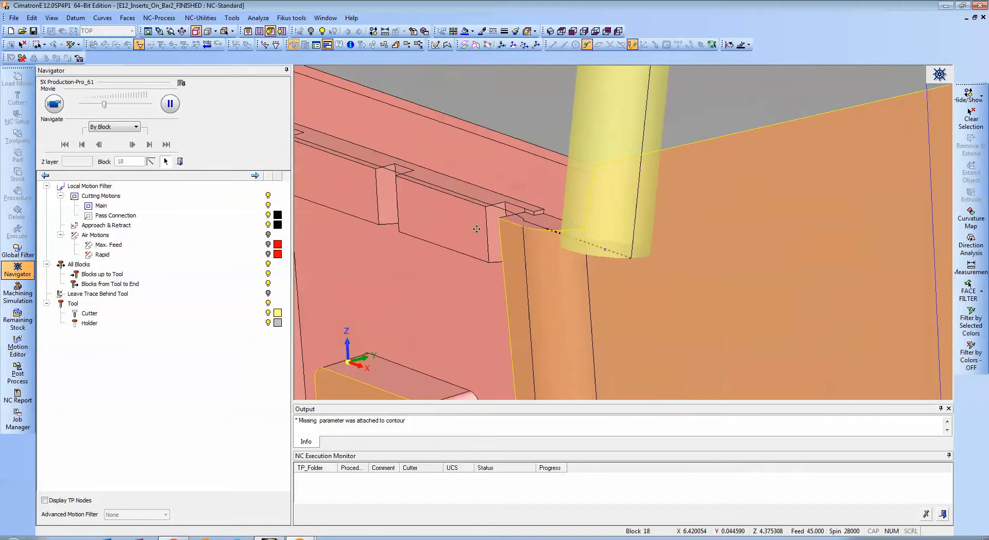
pyautogui.moveTo(477, 229); pyautogui.dragTo(560, 132, button='middle')
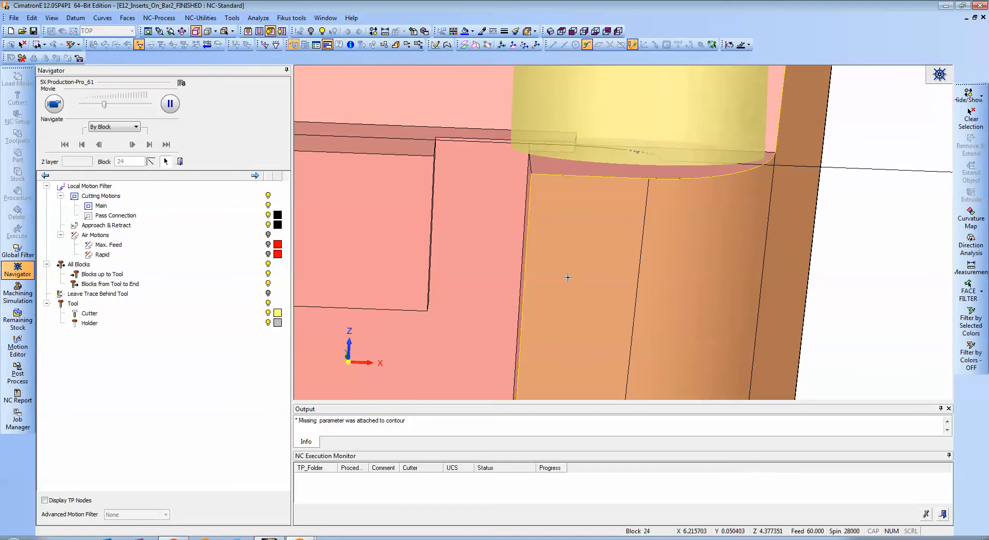
pyautogui.scroll(-2, 606, 316)
pyautogui.moveTo(607, 316); pyautogui.dragTo(777, 249, button='middle')
pyautogui.scroll(-2, 620, 271)
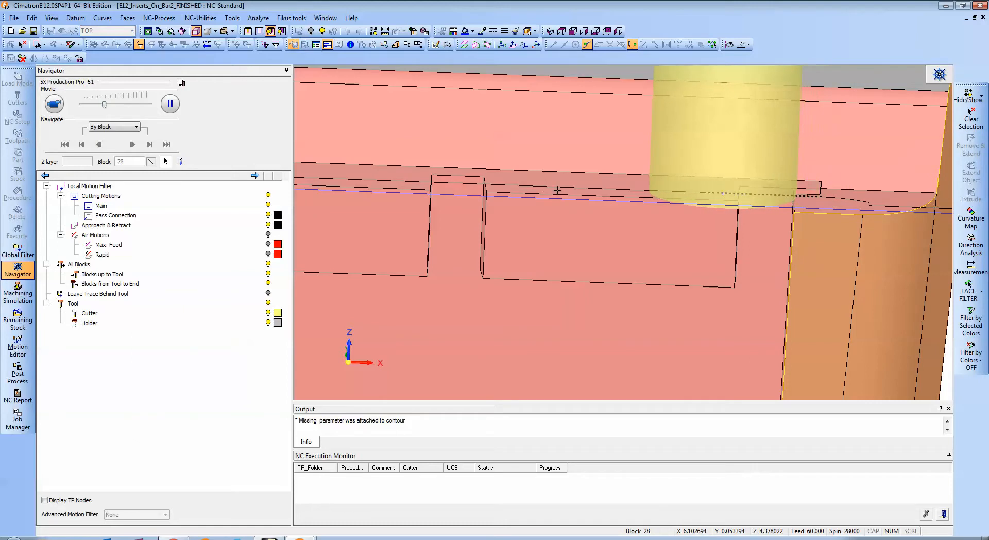
pyautogui.moveTo(552, 191); pyautogui.dragTo(688, 207, button='middle')
pyautogui.scroll(-2, 597, 206)
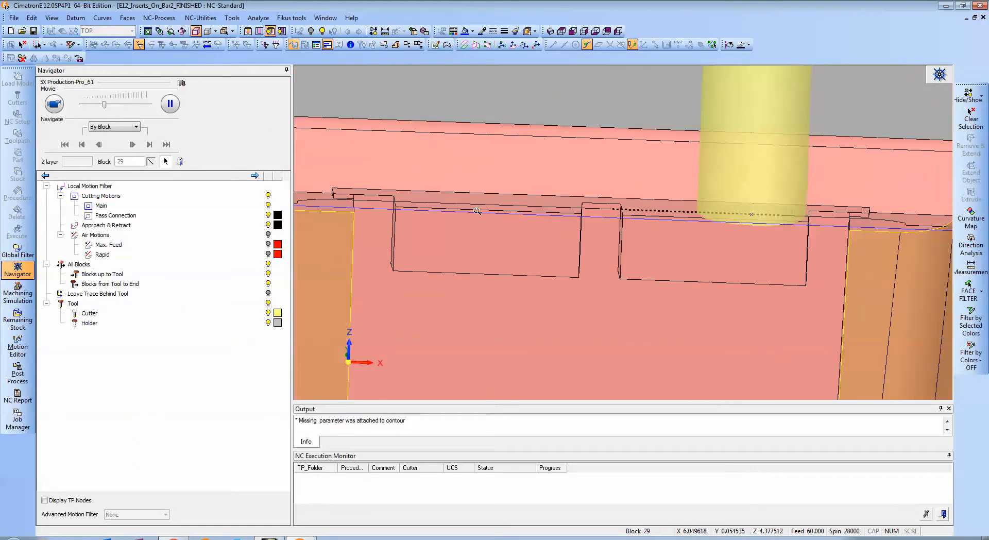
pyautogui.keyDown('ctrl'); pyautogui.moveTo(436, 193); pyautogui.dragTo(537, 196, button='middle'); pyautogui.keyUp('ctrl')
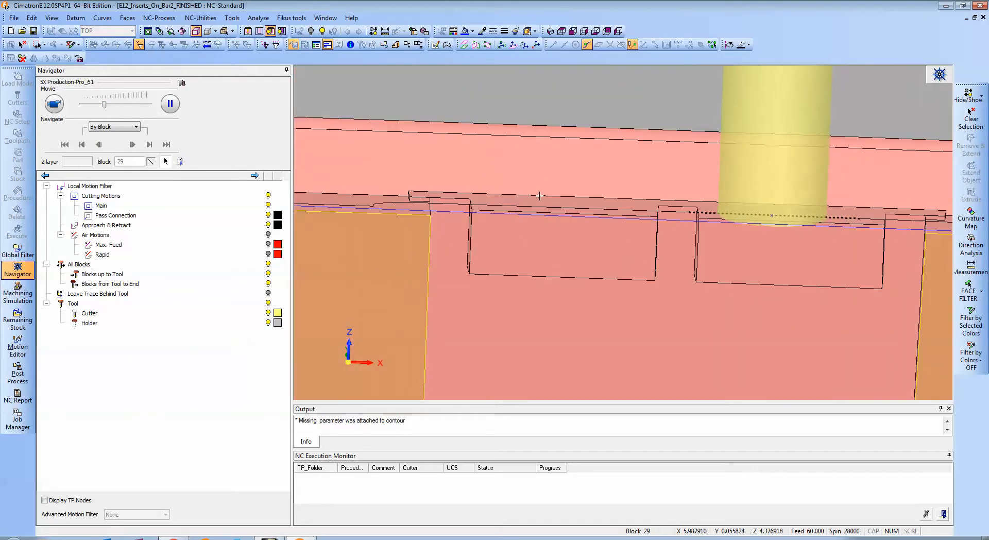
pyautogui.keyDown('ctrl'); pyautogui.moveTo(537, 196); pyautogui.dragTo(599, 167); pyautogui.keyUp('ctrl')
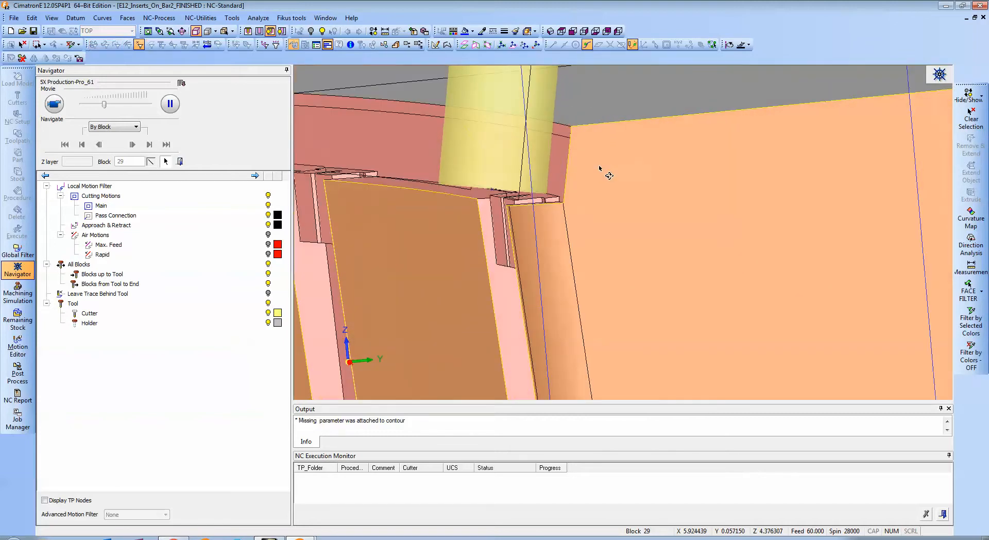
# Examine the cutter's tilt from the insert's end and follow its motion from the first pocket onto the adjoining wall.
pyautogui.keyDown('ctrl'); pyautogui.moveTo(540, 153); pyautogui.dragTo(657, 168, button='middle'); pyautogui.keyUp('ctrl')
pyautogui.keyDown('ctrl'); pyautogui.moveTo(658, 168); pyautogui.dragTo(616, 188); pyautogui.keyUp('ctrl')
pyautogui.keyDown('ctrl'); pyautogui.moveTo(616, 188); pyautogui.dragTo(582, 122, button='right'); pyautogui.keyUp('ctrl')
pyautogui.keyDown('ctrl'); pyautogui.moveTo(582, 122); pyautogui.dragTo(581, 138); pyautogui.keyUp('ctrl')
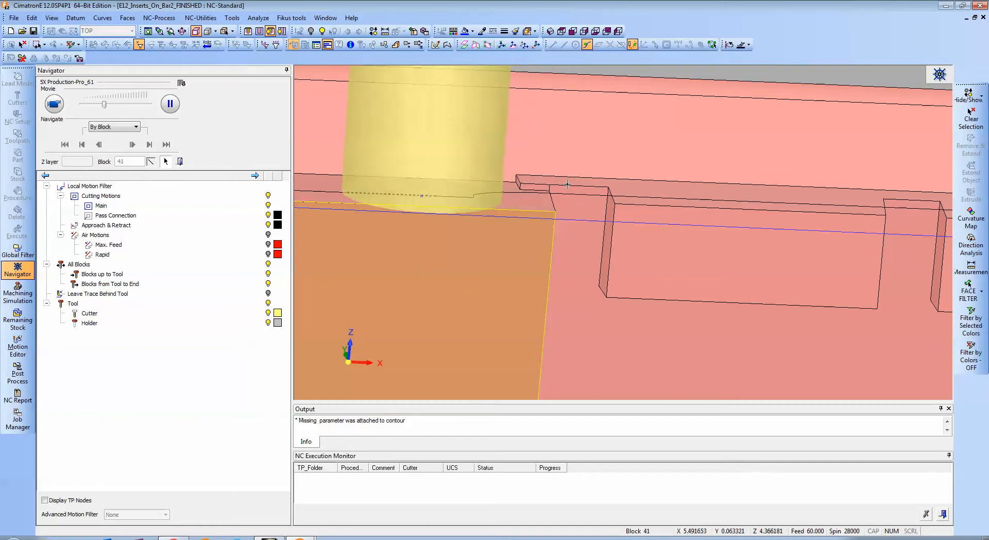
pyautogui.scroll(-2, 577, 259)
pyautogui.moveTo(577, 259); pyautogui.dragTo(762, 212, button='middle')
pyautogui.scroll(-3, 497, 228)
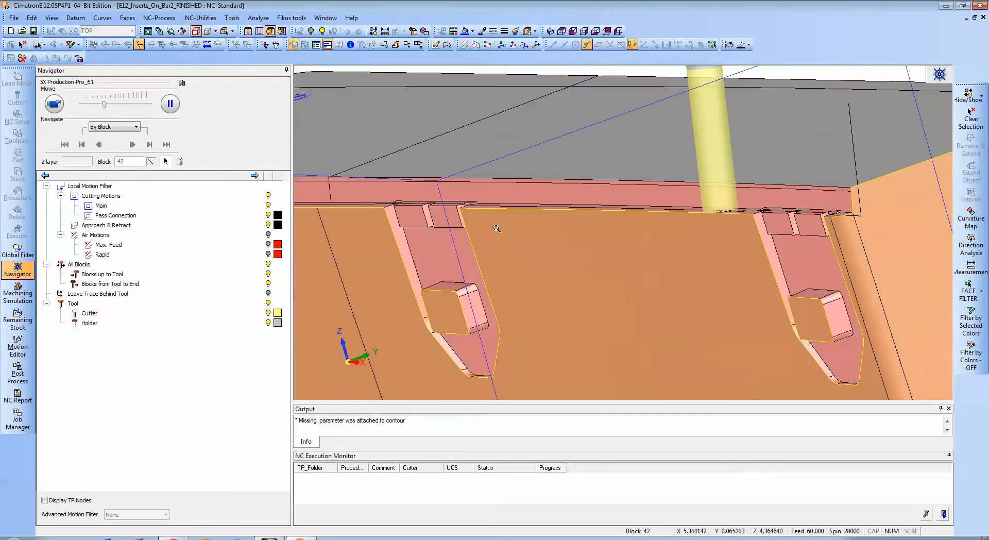
# Watch the cutter pass the middle pocket from several angles and continue along the wall towards the HL-8 end.
pyautogui.scroll(5, 620, 268)
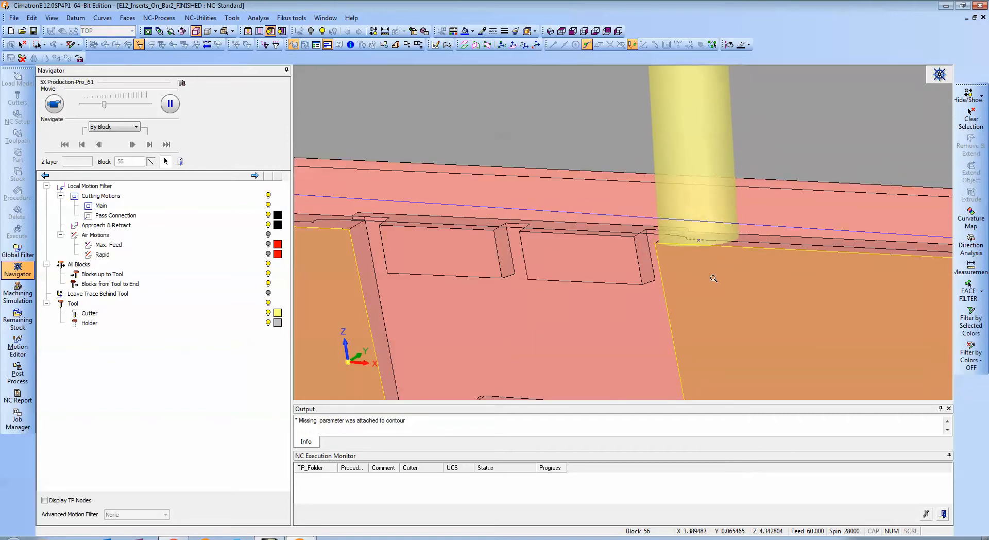
pyautogui.moveTo(693, 274); pyautogui.dragTo(599, 252, button='middle')
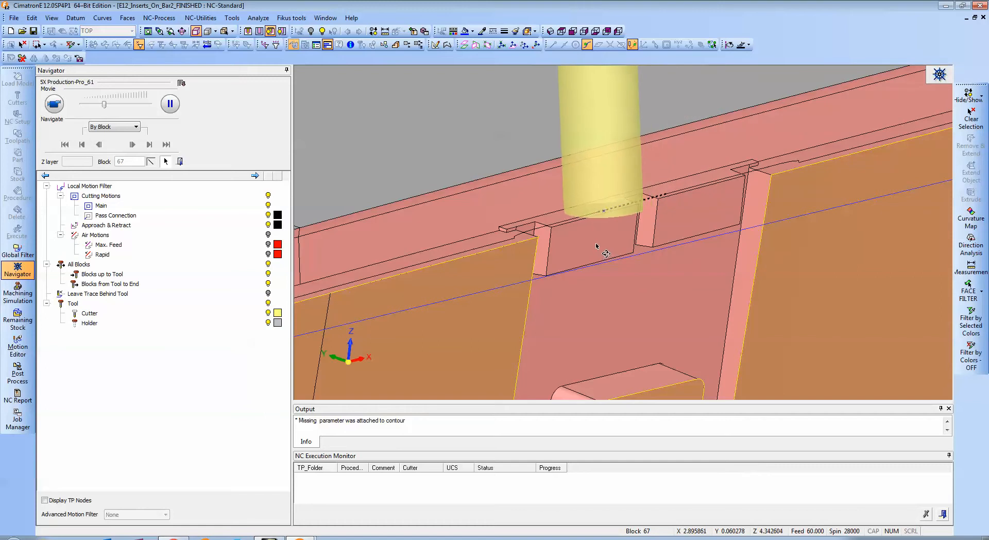
pyautogui.moveTo(596, 246)
pyautogui.mouseDown(button='middle')
pyautogui.moveTo(654, 251)
pyautogui.moveTo(598, 249)
pyautogui.moveTo(611, 250)
pyautogui.mouseUp(button='middle')
pyautogui.keyDown('ctrl'); pyautogui.moveTo(611, 249); pyautogui.dragTo(582, 301, button='right'); pyautogui.keyUp('ctrl')
pyautogui.keyDown('ctrl'); pyautogui.moveTo(563, 258); pyautogui.dragTo(588, 283, button='middle'); pyautogui.keyUp('ctrl')
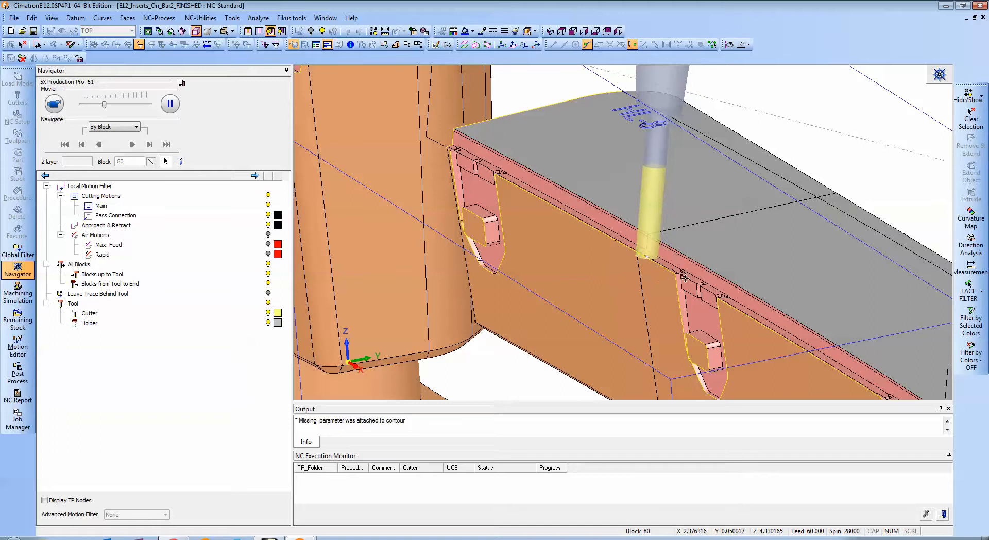
pyautogui.moveTo(684, 278); pyautogui.dragTo(712, 194, button='middle')
pyautogui.scroll(3, 647, 227)
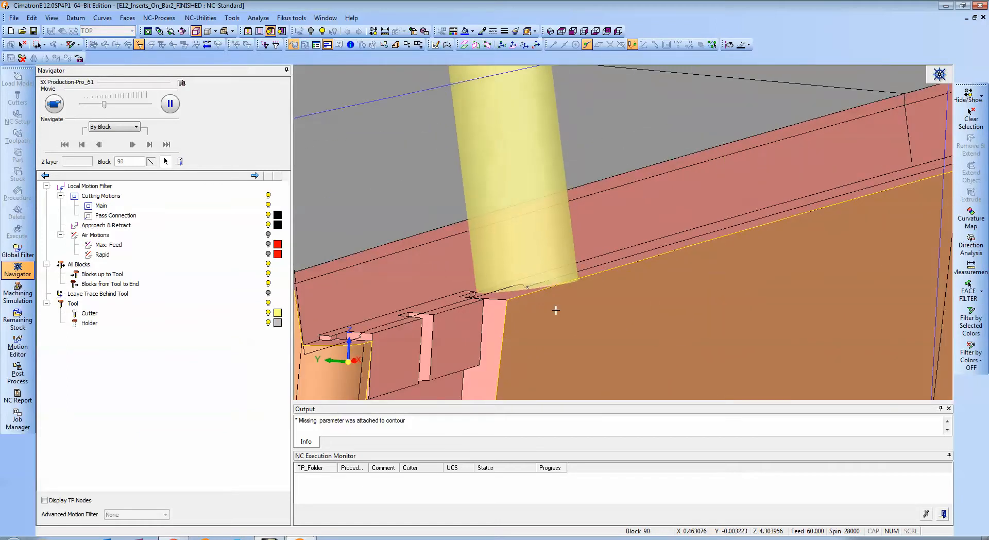
# Watch the cutter cross the last pocket and retract past the insert's end, and close the Navigator.
pyautogui.keyDown('ctrl'); pyautogui.moveTo(556, 310); pyautogui.dragTo(717, 230, button='middle'); pyautogui.keyUp('ctrl')
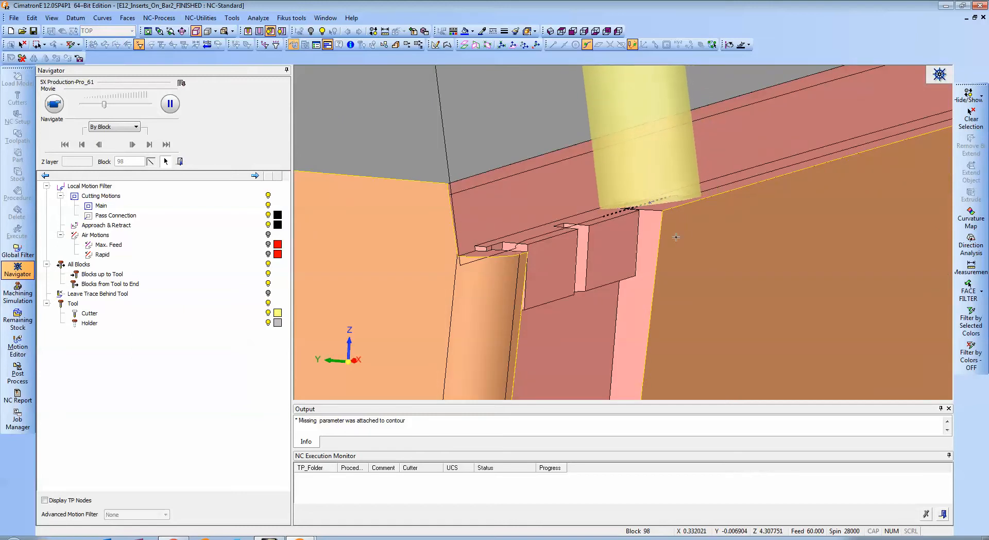
pyautogui.moveTo(685, 225)
pyautogui.keyDown('ctrl'); pyautogui.mouseDown()
pyautogui.moveTo(561, 233)
pyautogui.moveTo(706, 223)
pyautogui.moveTo(668, 228)
pyautogui.moveTo(692, 222)
pyautogui.mouseUp(); pyautogui.keyUp('ctrl')
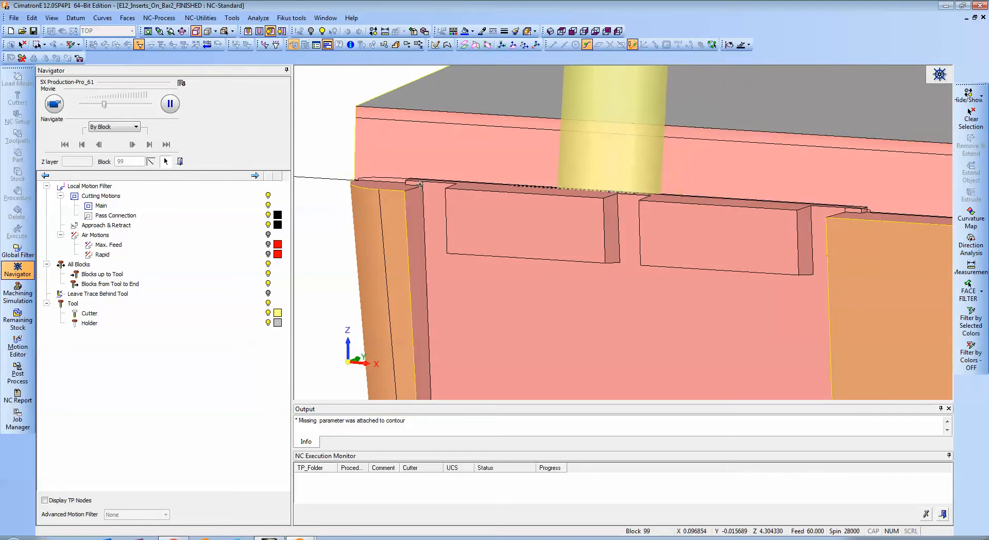
pyautogui.keyDown('ctrl'); pyautogui.moveTo(596, 204); pyautogui.dragTo(646, 210); pyautogui.keyUp('ctrl')
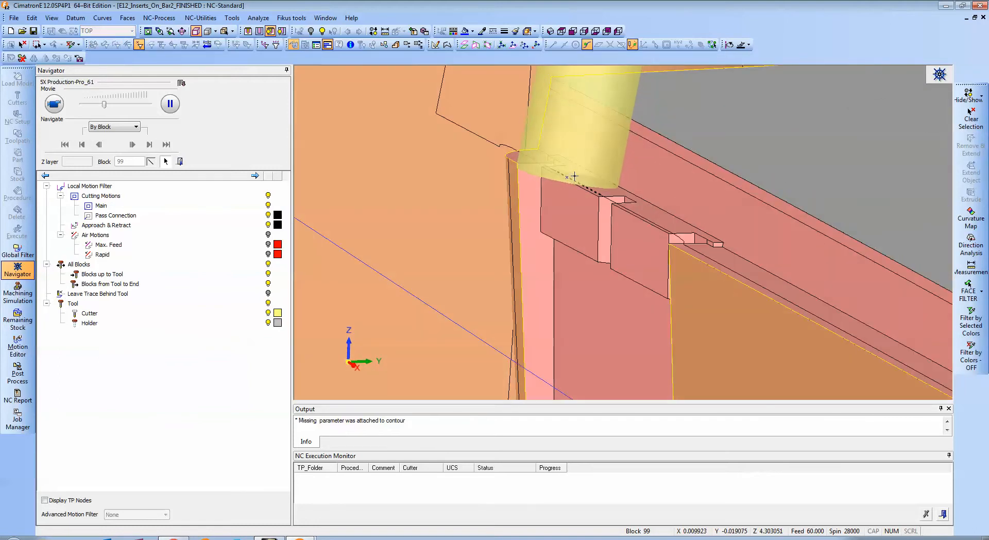
pyautogui.keyDown('ctrl'); pyautogui.moveTo(668, 248); pyautogui.dragTo(582, 222); pyautogui.keyUp('ctrl')
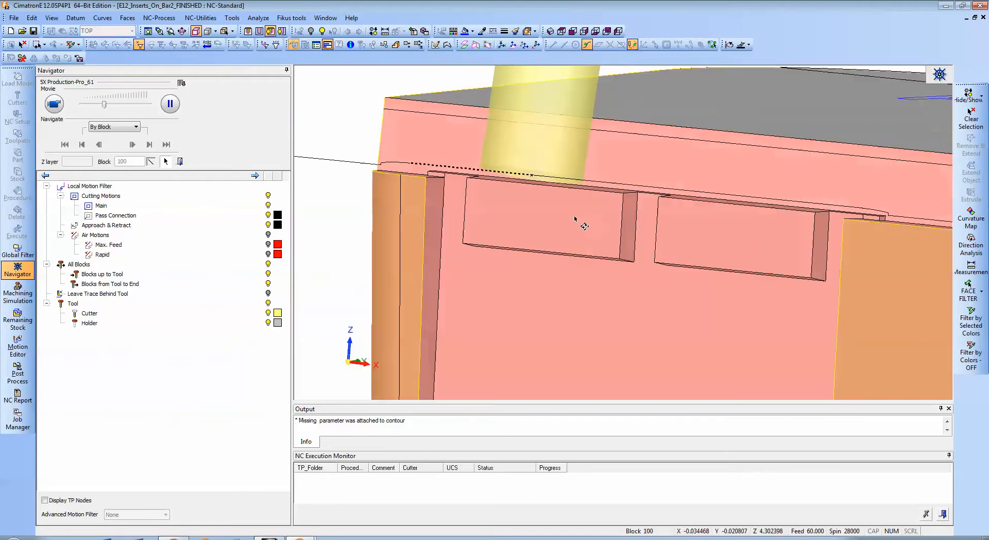
pyautogui.keyDown('ctrl'); pyautogui.moveTo(581, 221); pyautogui.dragTo(648, 217, button='middle'); pyautogui.keyUp('ctrl')
pyautogui.keyDown('ctrl'); pyautogui.moveTo(649, 216); pyautogui.dragTo(672, 207); pyautogui.keyUp('ctrl')
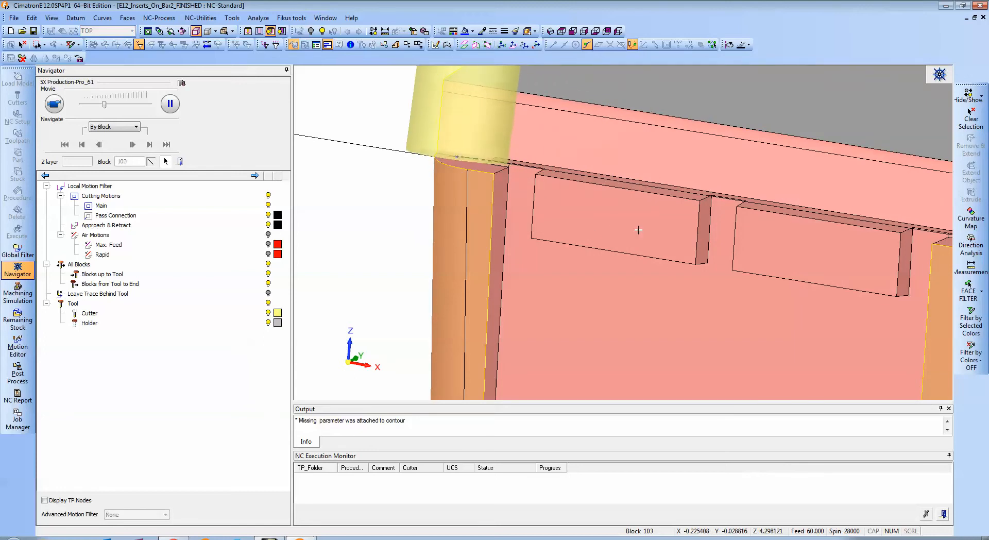
pyautogui.keyDown('ctrl'); pyautogui.moveTo(638, 226); pyautogui.dragTo(679, 237, button='middle'); pyautogui.keyUp('ctrl')
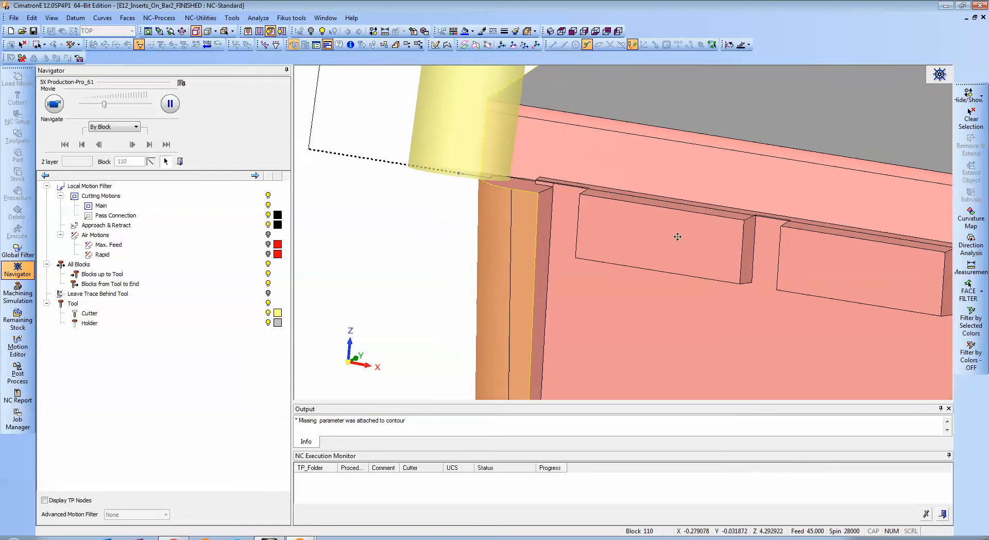
pyautogui.keyDown('ctrl'); pyautogui.moveTo(640, 227); pyautogui.dragTo(620, 230); pyautogui.keyUp('ctrl')
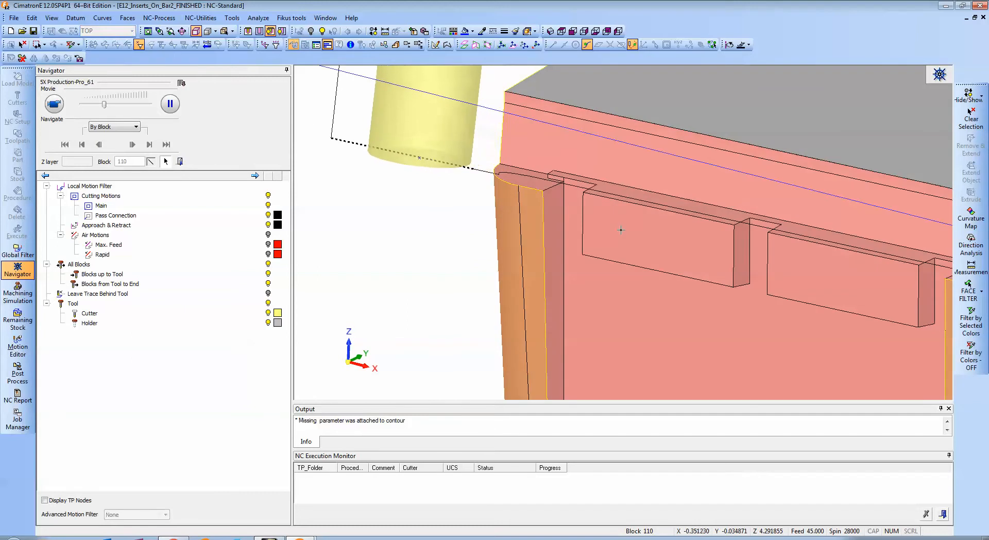
pyautogui.click(255, 176)
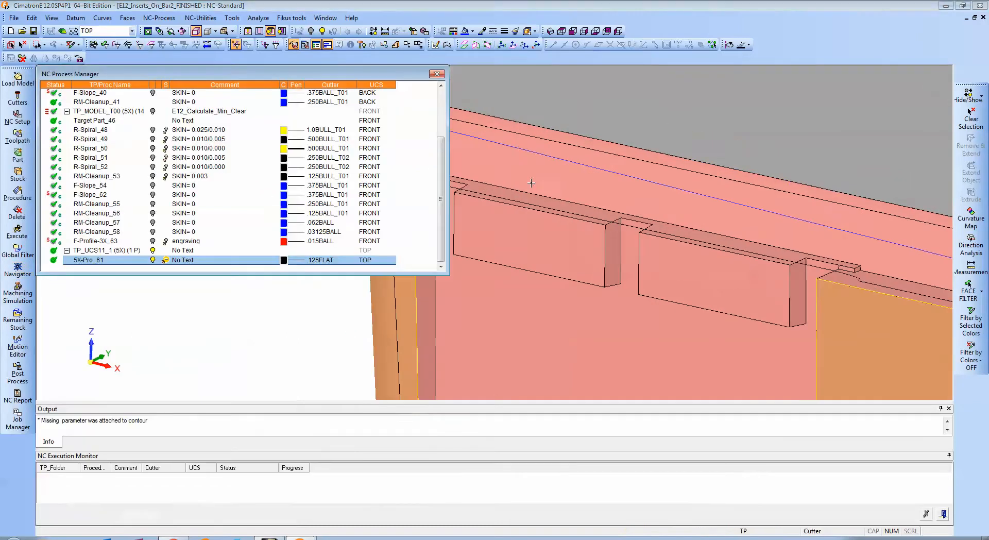
# Examine the last pocket's upper edge and the complete 5X-Pro_61 toolpath along the insert.
pyautogui.keyDown('ctrl'); pyautogui.moveTo(631, 236); pyautogui.dragTo(721, 253, button='right'); pyautogui.keyUp('ctrl')
pyautogui.keyDown('ctrl'); pyautogui.moveTo(728, 247); pyautogui.dragTo(647, 229, button='middle'); pyautogui.keyUp('ctrl')
pyautogui.keyDown('ctrl'); pyautogui.moveTo(647, 229); pyautogui.dragTo(661, 297, button='right'); pyautogui.keyUp('ctrl')
pyautogui.keyDown('ctrl'); pyautogui.moveTo(662, 297); pyautogui.dragTo(696, 248, button='middle'); pyautogui.keyUp('ctrl')
pyautogui.keyDown('ctrl'); pyautogui.moveTo(695, 248); pyautogui.dragTo(483, 294, button='right'); pyautogui.keyUp('ctrl')
pyautogui.keyDown('ctrl'); pyautogui.moveTo(483, 294); pyautogui.dragTo(570, 338, button='middle'); pyautogui.keyUp('ctrl')
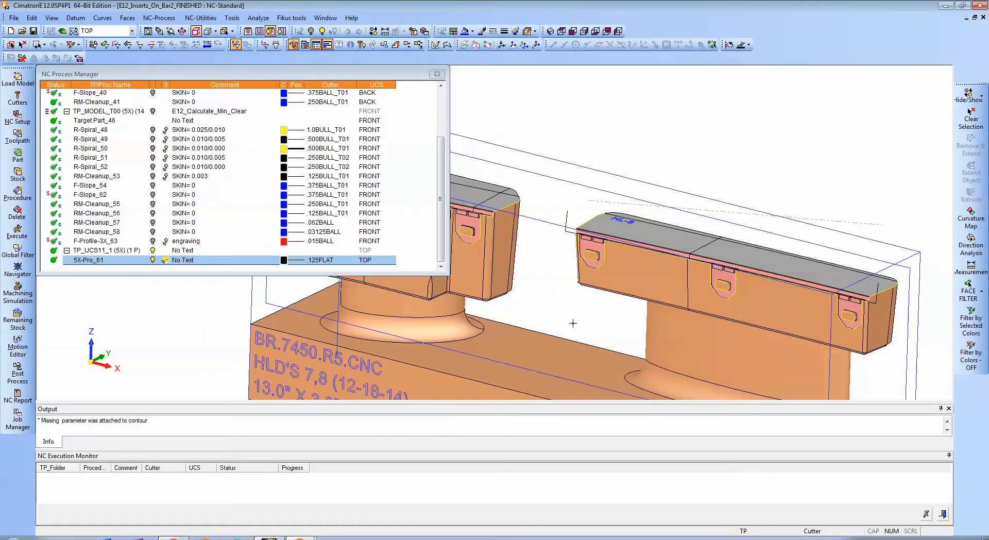
# Examine the whole bar with both inserts and the displayed toolpath, ending with a view from the front.
pyautogui.keyDown('ctrl'); pyautogui.moveTo(592, 319); pyautogui.dragTo(606, 287, button='middle'); pyautogui.keyUp('ctrl')
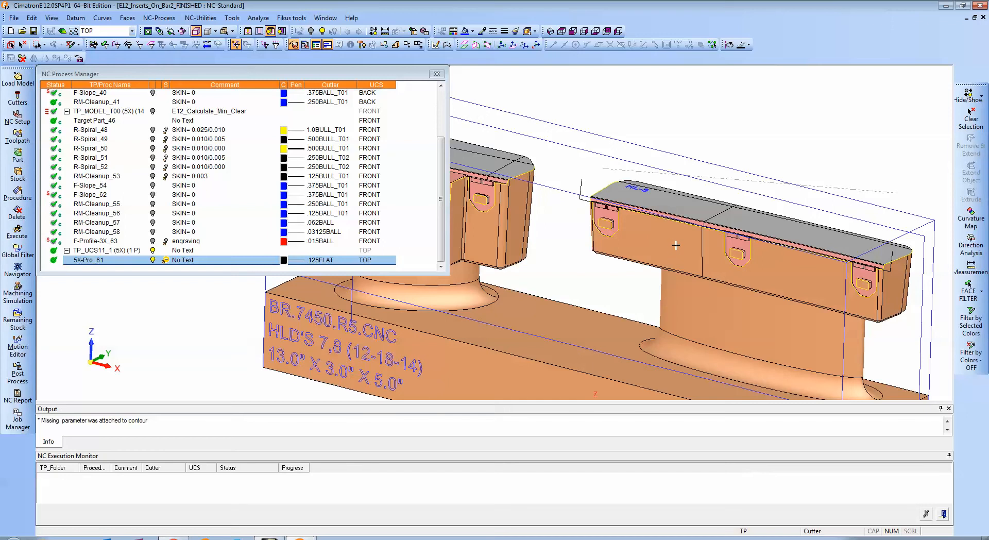
pyautogui.keyDown('ctrl'); pyautogui.moveTo(677, 252); pyautogui.dragTo(702, 248); pyautogui.keyUp('ctrl')
pyautogui.keyDown('ctrl'); pyautogui.moveTo(703, 247); pyautogui.dragTo(680, 273, button='right'); pyautogui.keyUp('ctrl')
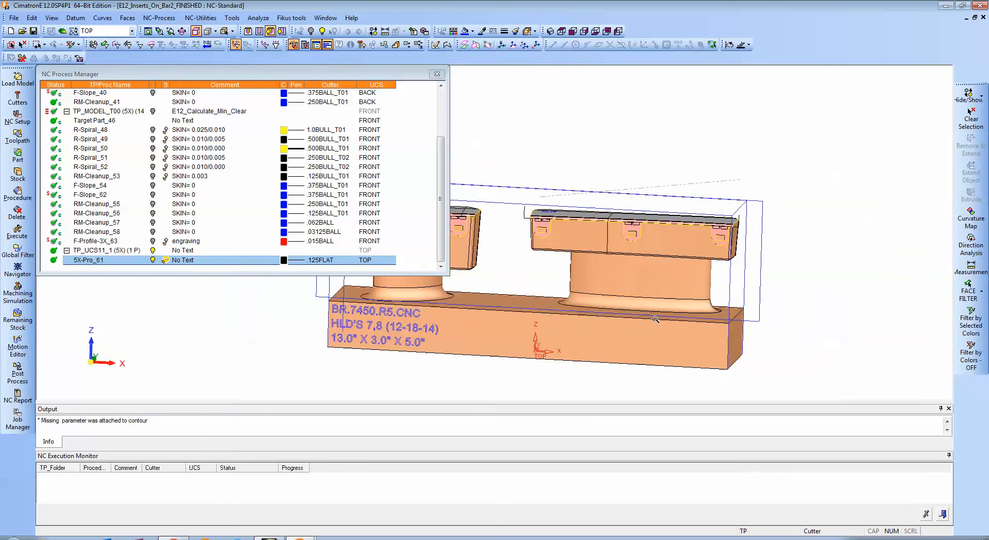
pyautogui.keyDown('ctrl'); pyautogui.moveTo(679, 273); pyautogui.dragTo(773, 263, button='middle'); pyautogui.keyUp('ctrl')
pyautogui.keyDown('ctrl'); pyautogui.moveTo(773, 262); pyautogui.dragTo(735, 282); pyautogui.keyUp('ctrl')
pyautogui.keyDown('ctrl'); pyautogui.moveTo(735, 282); pyautogui.dragTo(779, 284, button='middle'); pyautogui.keyUp('ctrl')
pyautogui.keyDown('ctrl'); pyautogui.moveTo(779, 283); pyautogui.dragTo(771, 291); pyautogui.keyUp('ctrl')
pyautogui.keyDown('ctrl'); pyautogui.moveTo(648, 351); pyautogui.dragTo(617, 353, button='middle'); pyautogui.keyUp('ctrl')
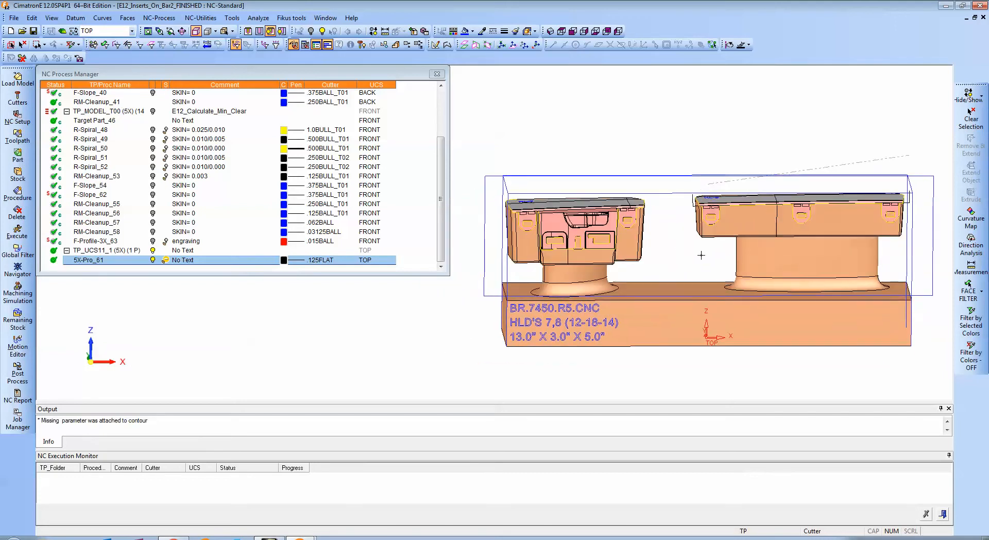
pyautogui.keyDown('ctrl'); pyautogui.moveTo(667, 250); pyautogui.dragTo(729, 262, button='middle'); pyautogui.keyUp('ctrl')
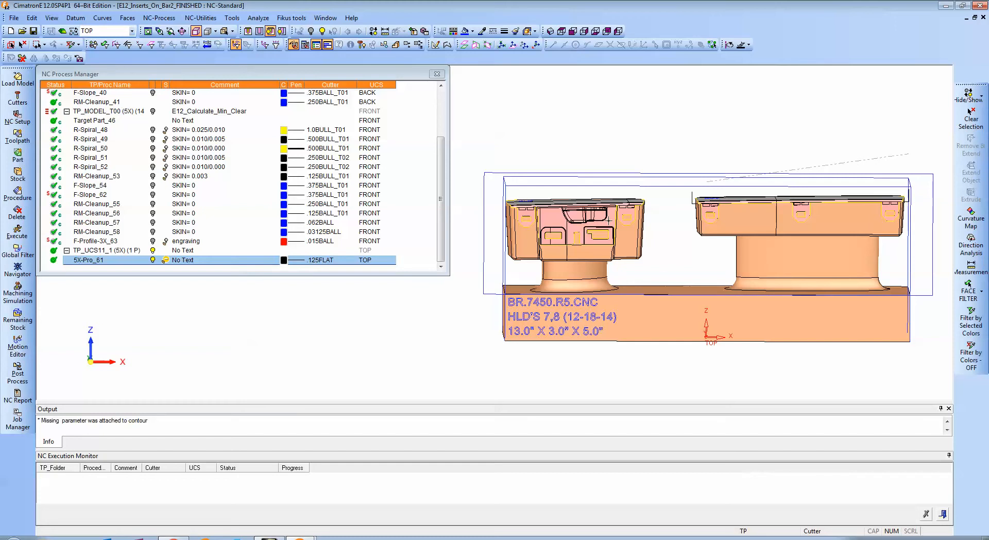
pyautogui.keyDown('ctrl'); pyautogui.moveTo(658, 250); pyautogui.dragTo(676, 248); pyautogui.keyUp('ctrl')
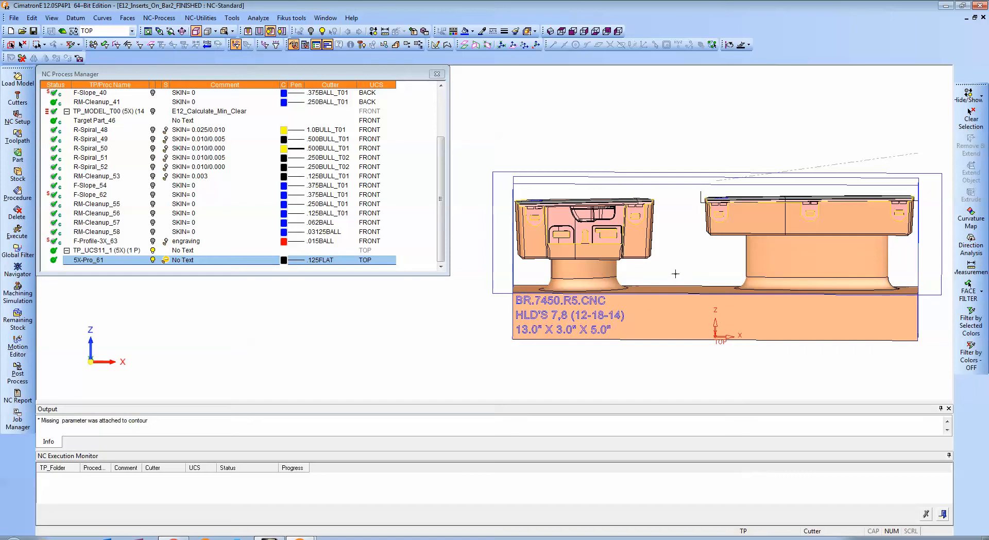
pyautogui.moveTo(675, 274)
pyautogui.keyDown('ctrl'); pyautogui.mouseDown(button='middle')
pyautogui.moveTo(690, 286)
pyautogui.moveTo(657, 278)
pyautogui.mouseUp(button='middle'); pyautogui.keyUp('ctrl')
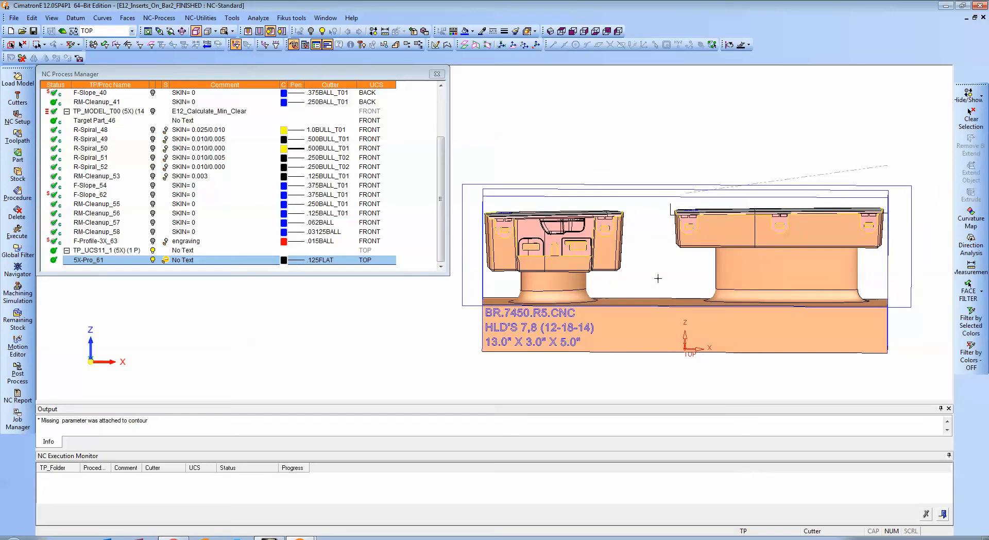